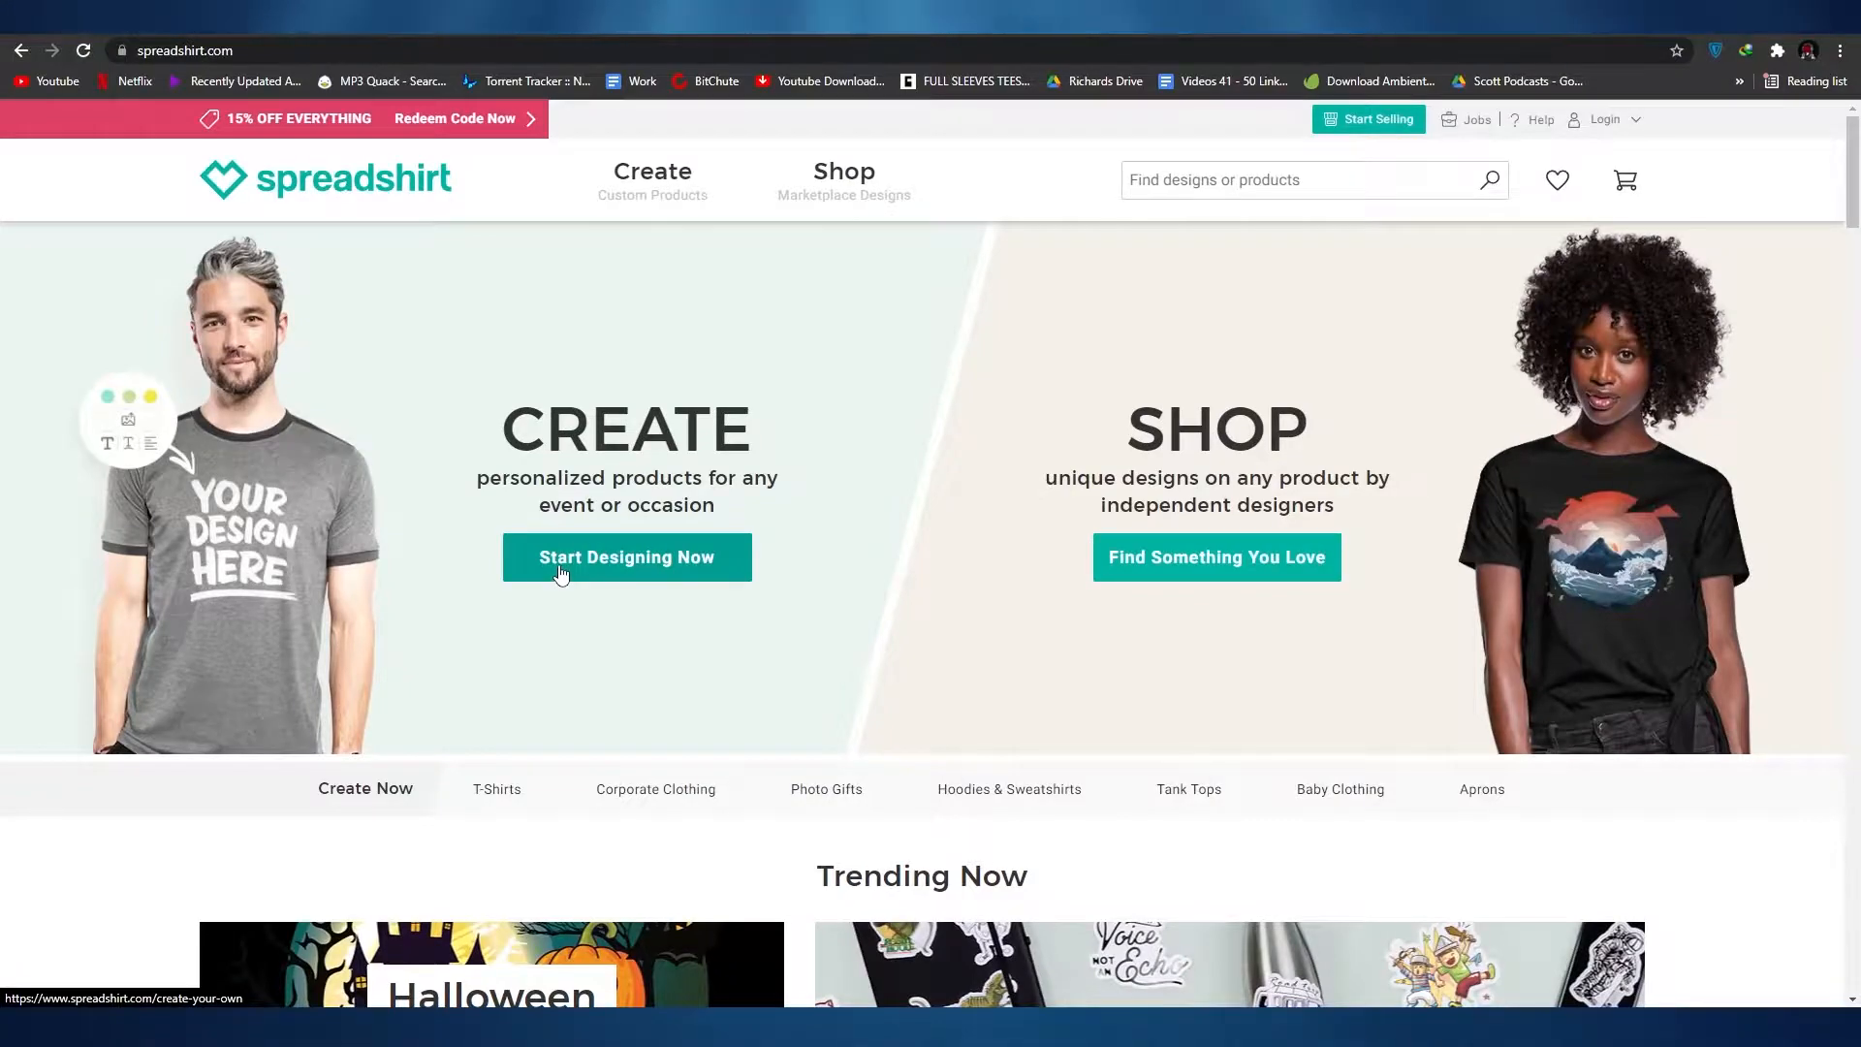
Step: Open the custom product designer, dismiss its starting prompt, and go to the page about selling designs
{"action": "left_click", "coordinate": [561, 576]}
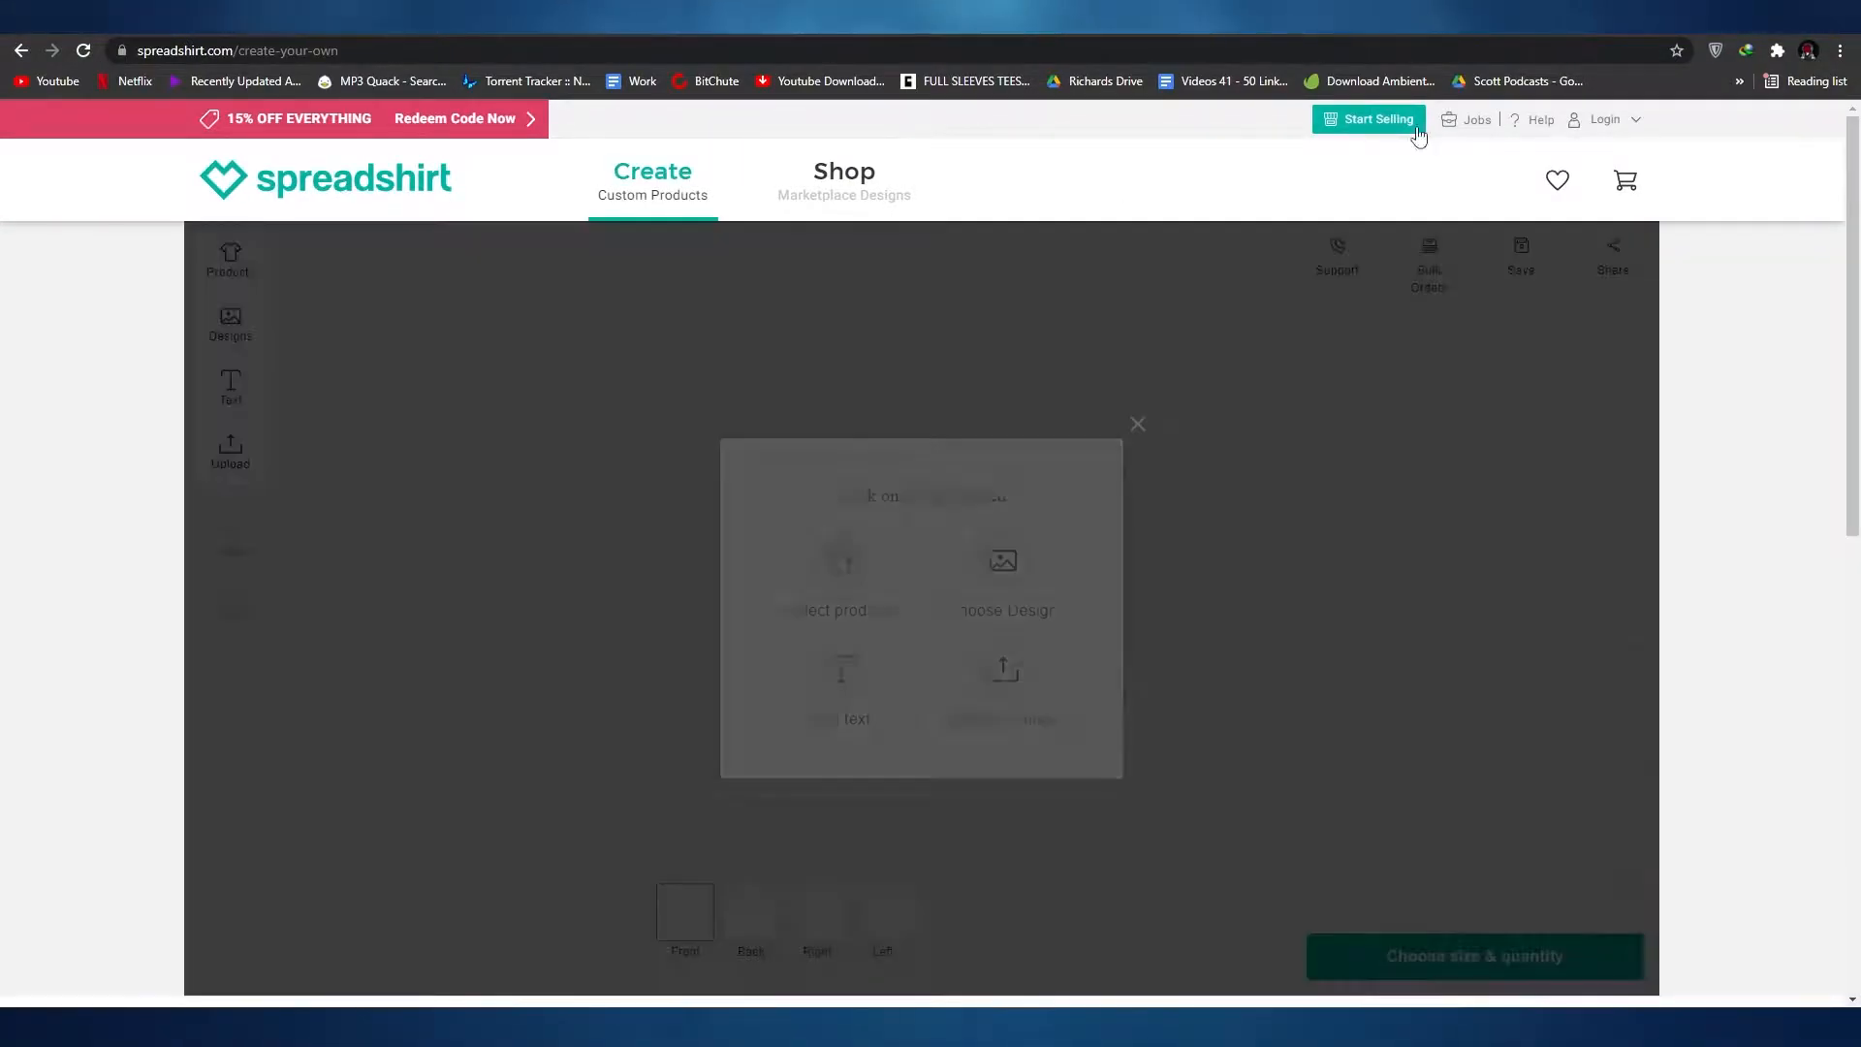
{"action": "left_click", "coordinate": [1137, 423]}
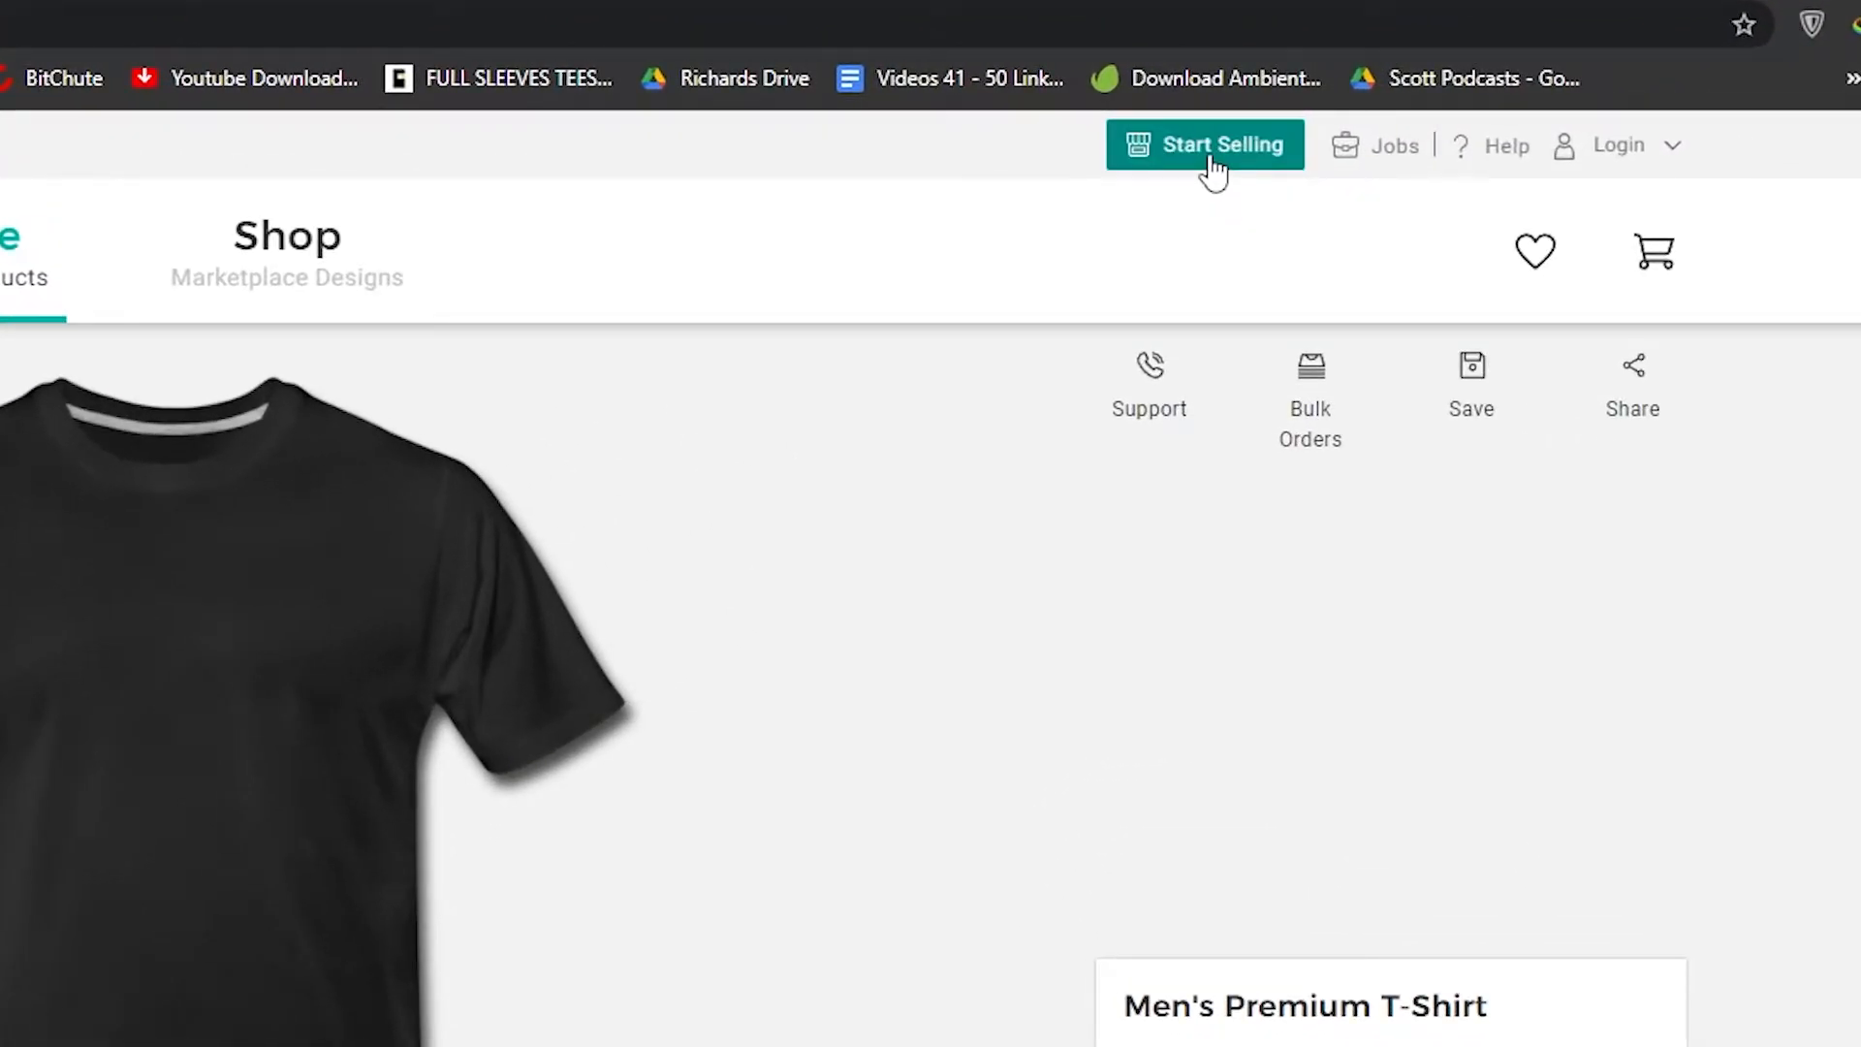
{"action": "left_click", "coordinate": [1213, 150]}
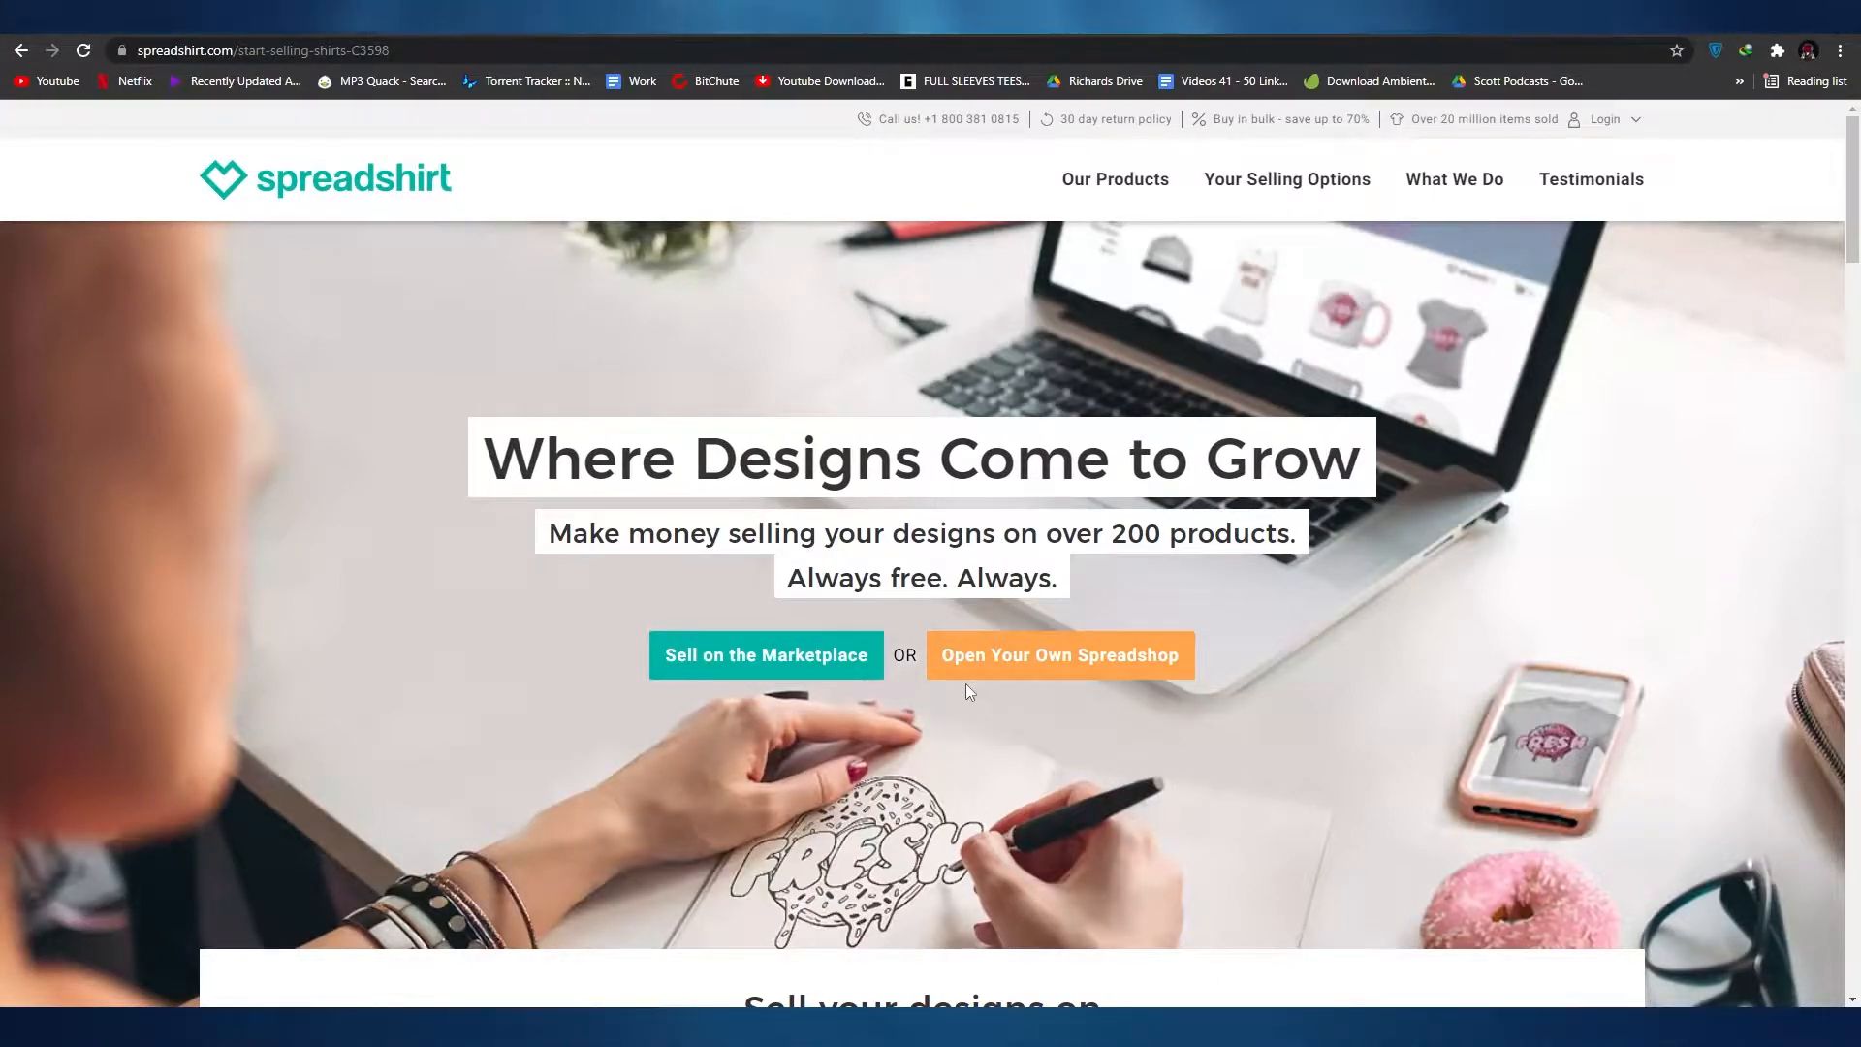
Step: Examine the selling options, comparing selling on the Marketplace with opening your own T-shirt store through Spreadshop
{"action": "scroll", "coordinate": [966, 683], "scroll_direction": "down", "scroll_amount": 3}
{"action": "scroll", "coordinate": [1137, 684], "scroll_direction": "up", "scroll_amount": 3}
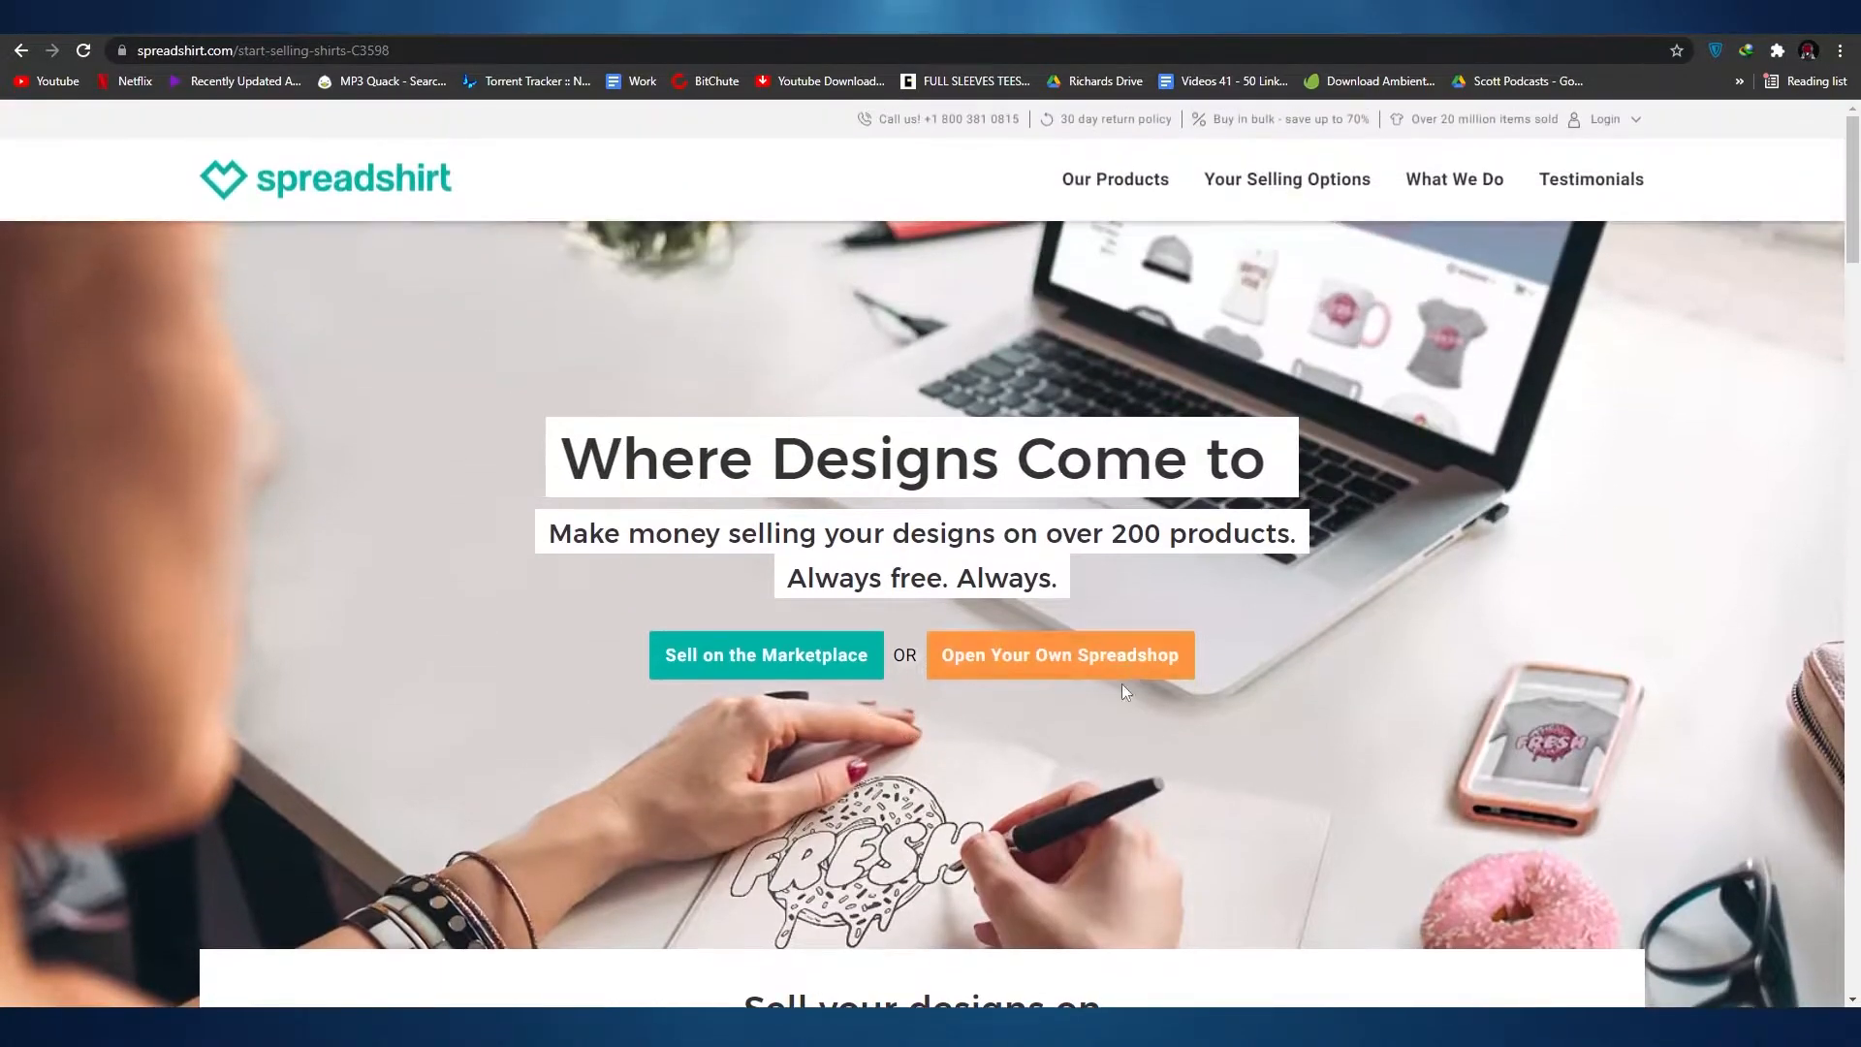
{"action": "scroll", "coordinate": [916, 922], "scroll_direction": "down", "scroll_amount": 3}
{"action": "scroll", "coordinate": [916, 922], "scroll_direction": "down", "scroll_amount": 15}
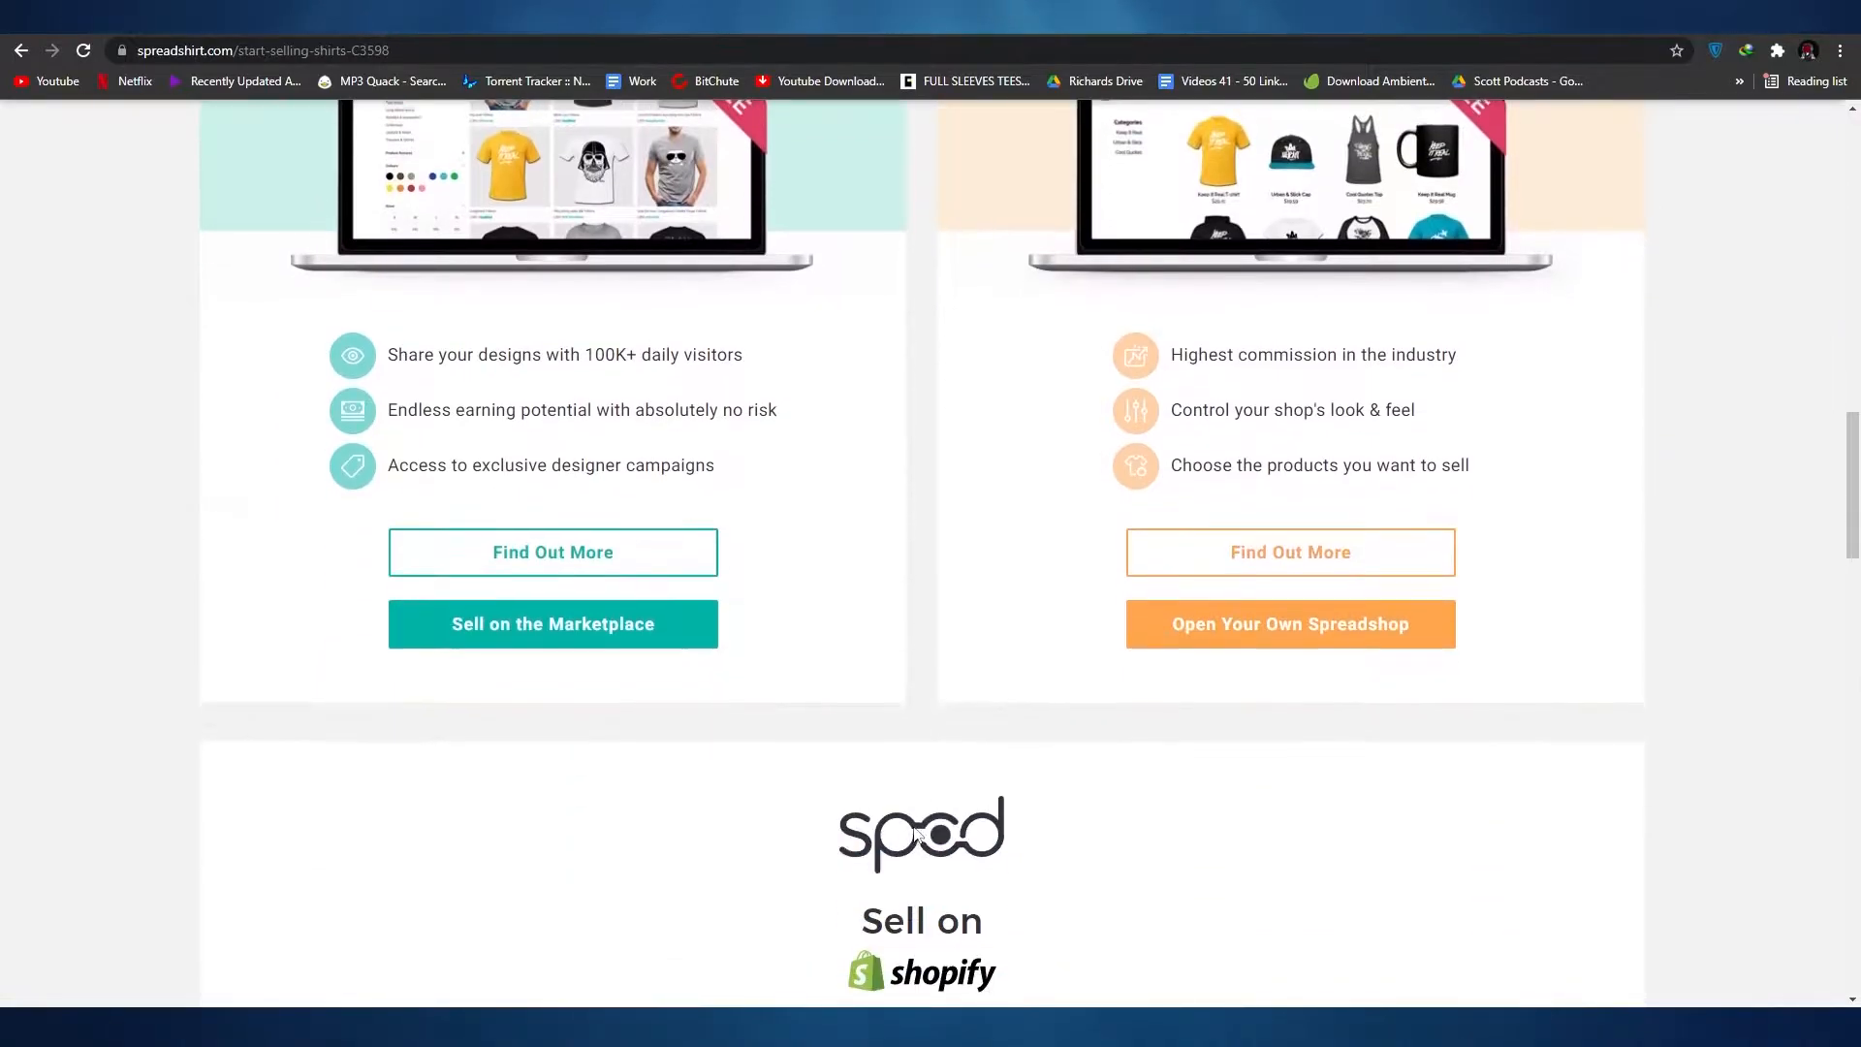
{"action": "scroll", "coordinate": [916, 836], "scroll_direction": "up", "scroll_amount": 4}
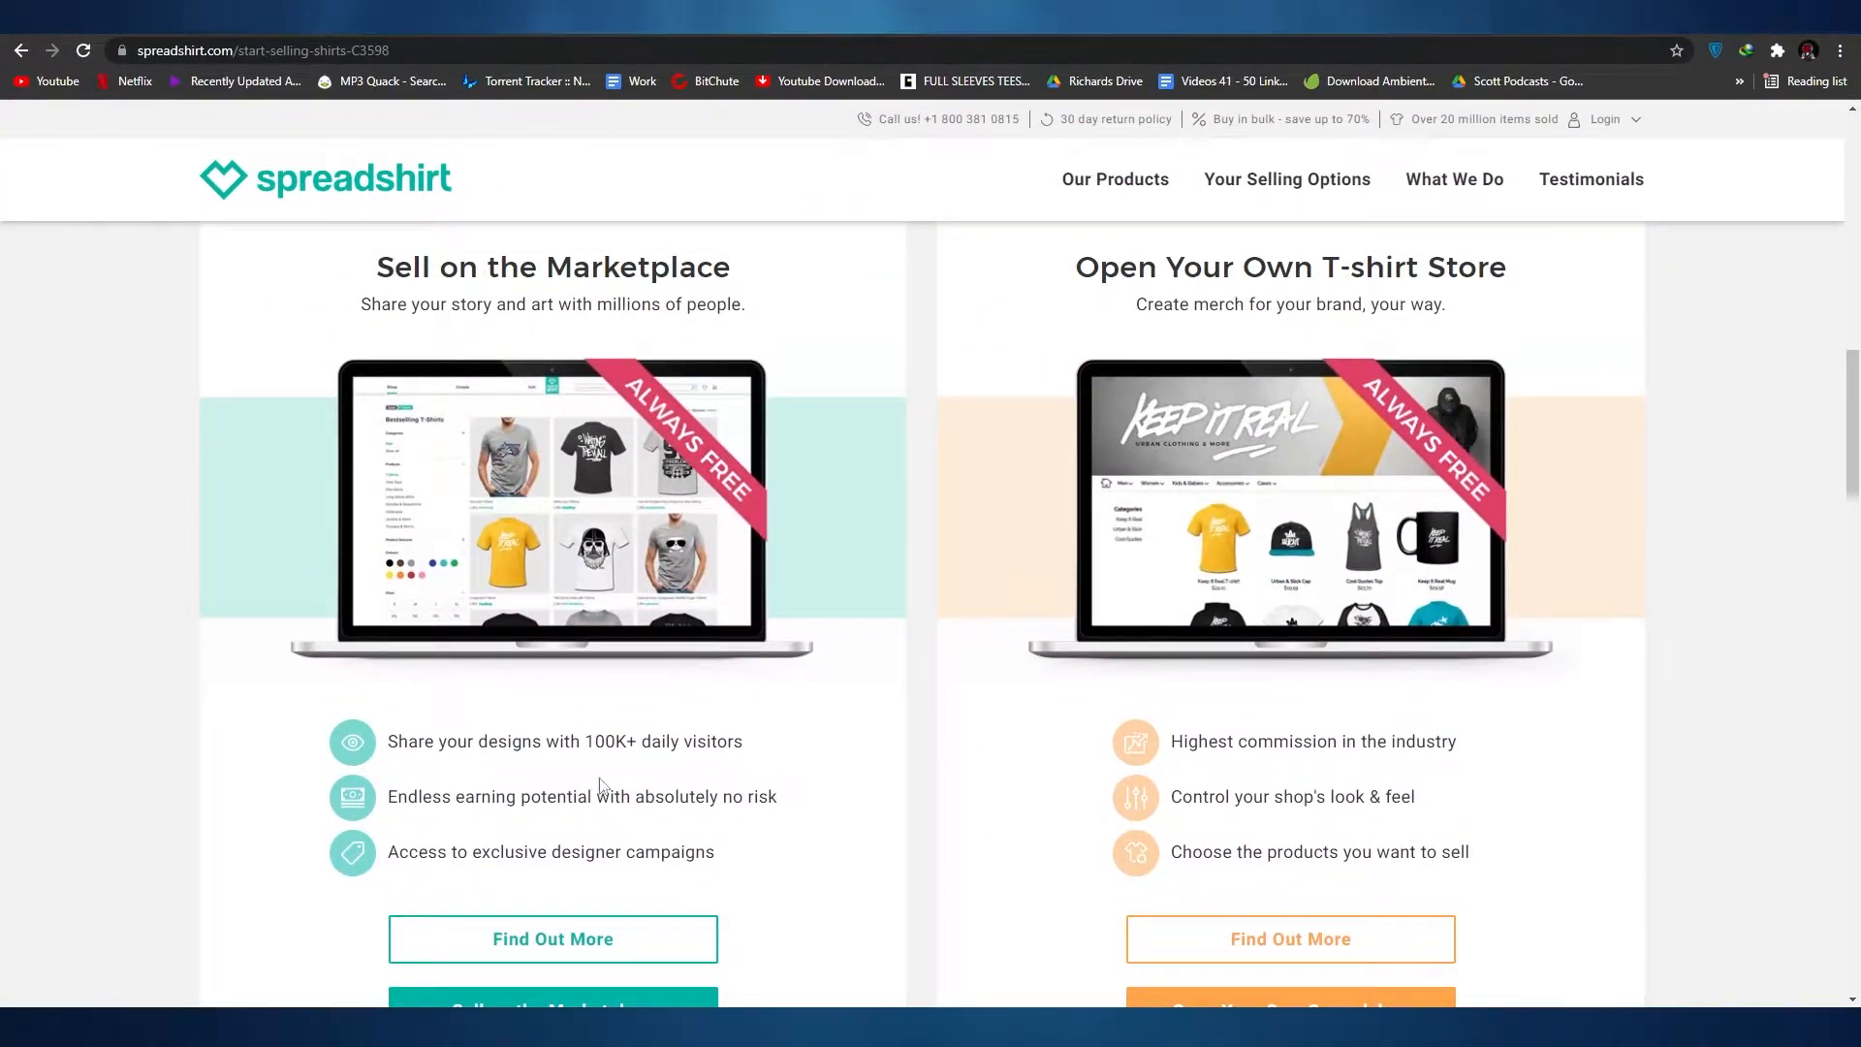
{"action": "scroll", "coordinate": [704, 771], "scroll_direction": "up", "scroll_amount": 2}
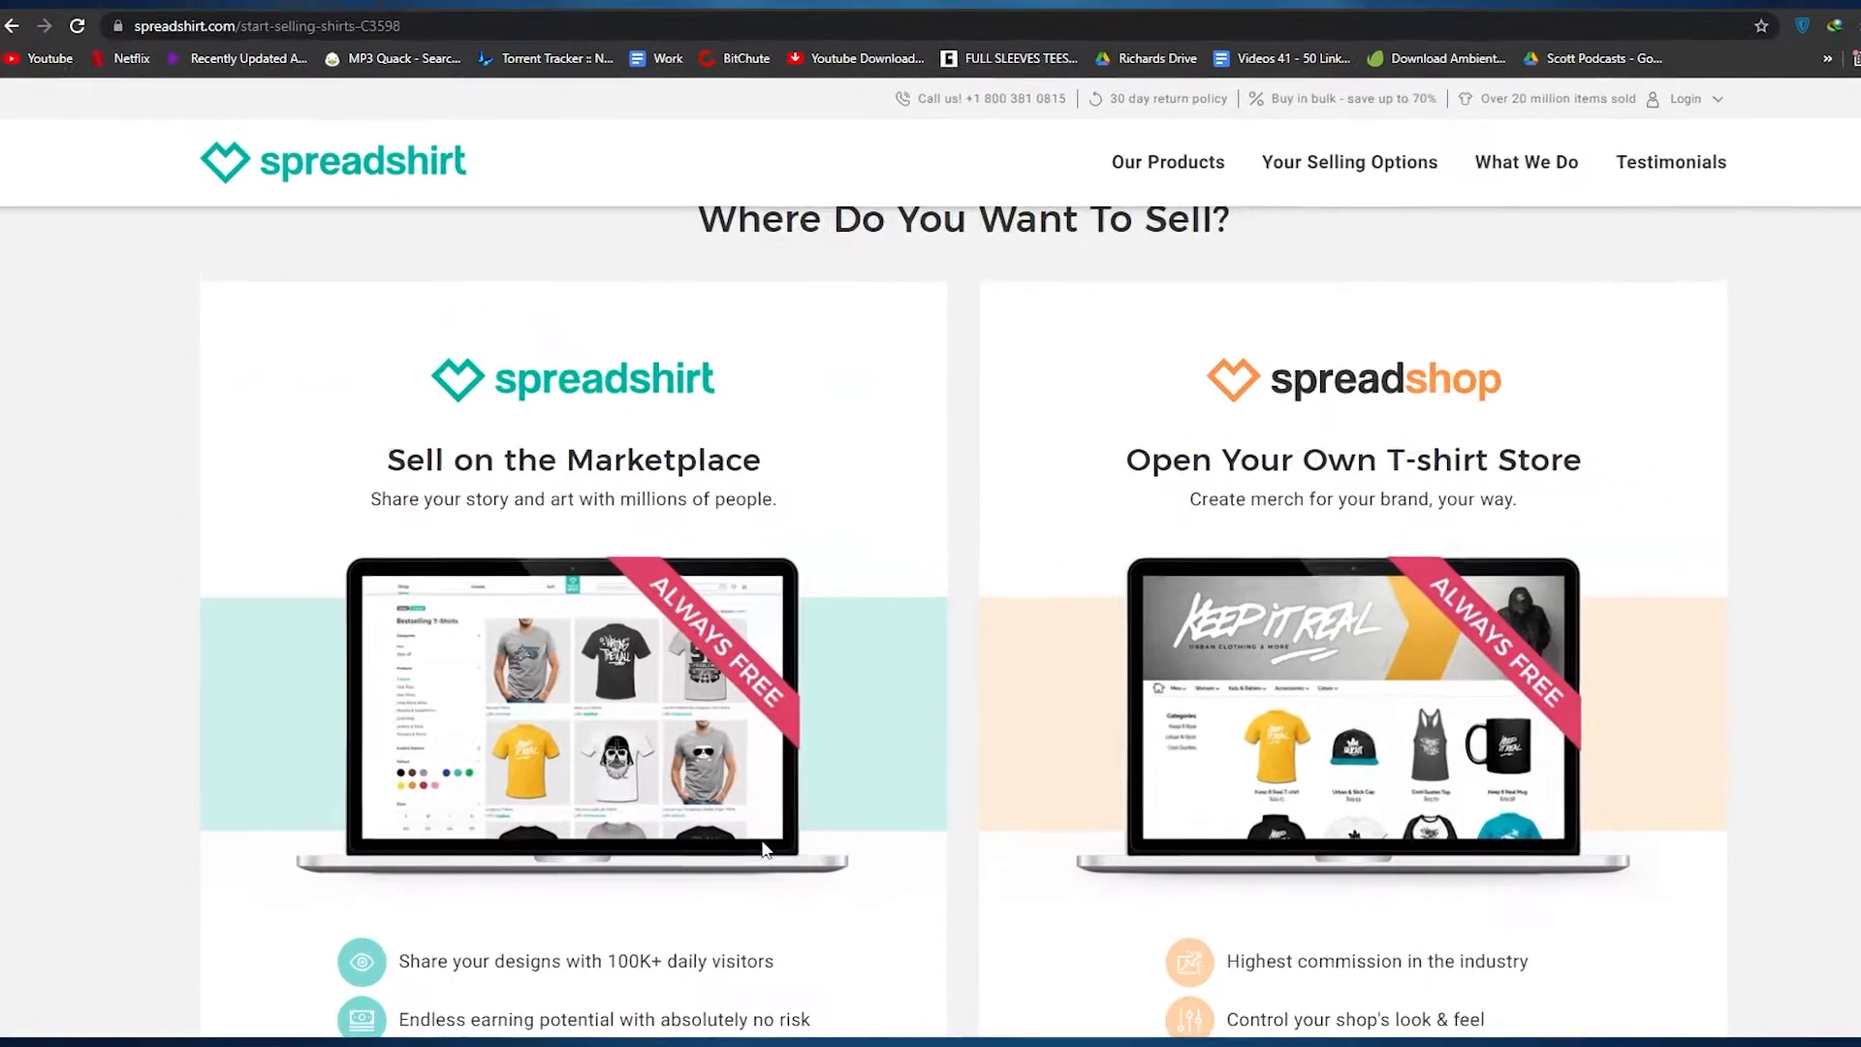
{"action": "scroll", "coordinate": [427, 707], "scroll_direction": "down", "scroll_amount": 3}
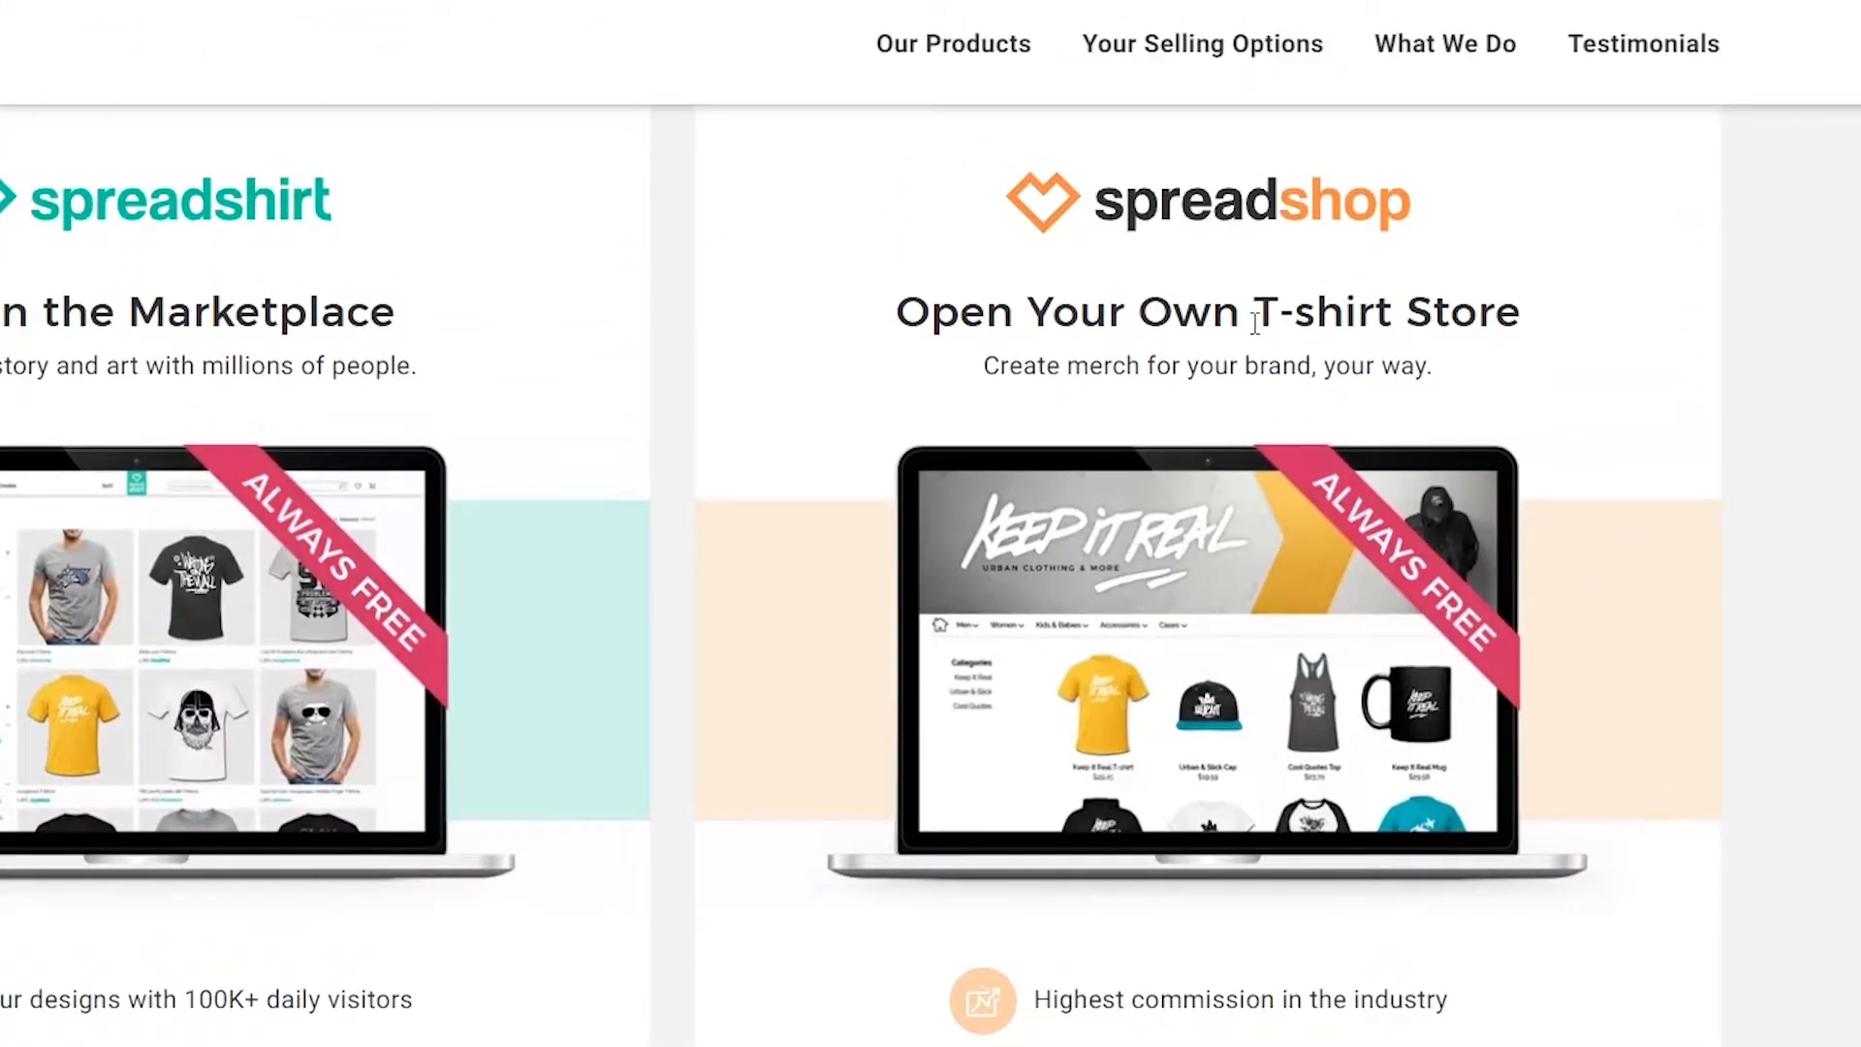
{"action": "scroll", "coordinate": [1370, 328], "scroll_direction": "down", "scroll_amount": 6}
{"action": "scroll", "coordinate": [1135, 624], "scroll_direction": "up", "scroll_amount": 2}
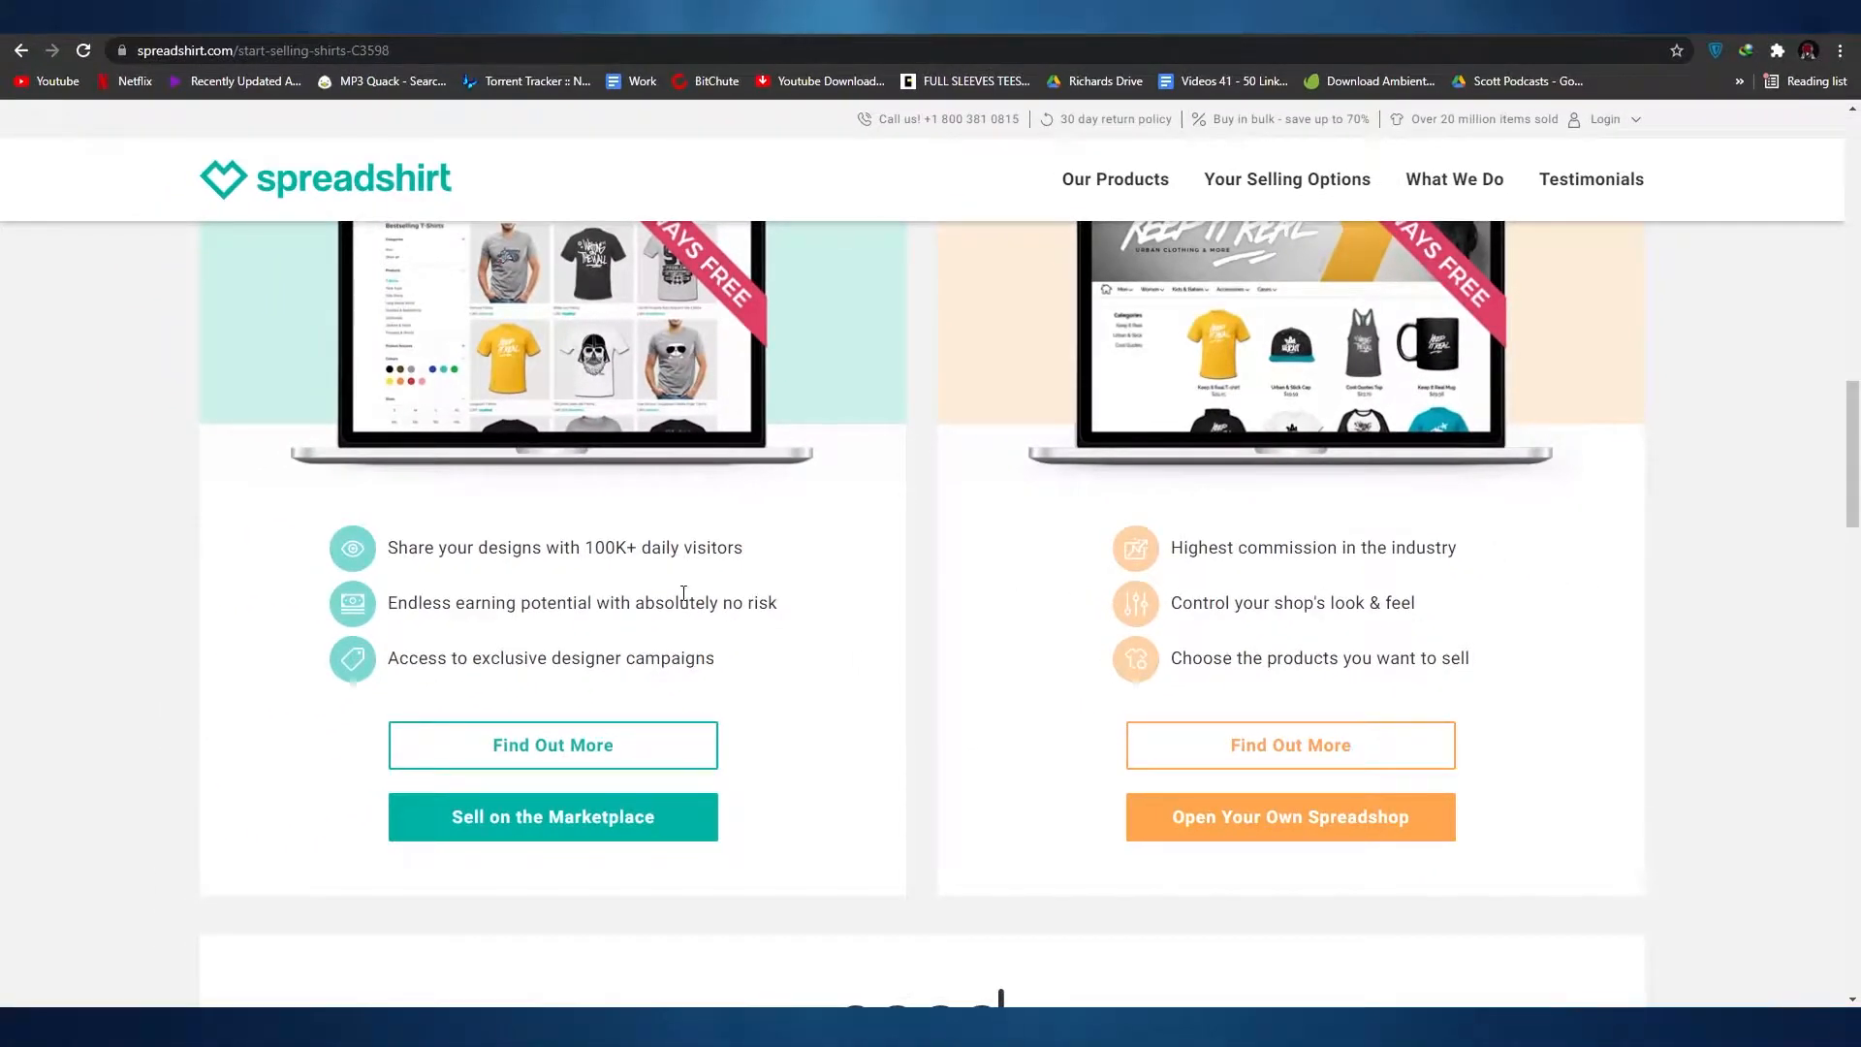
{"action": "scroll", "coordinate": [795, 783], "scroll_direction": "up", "scroll_amount": 1}
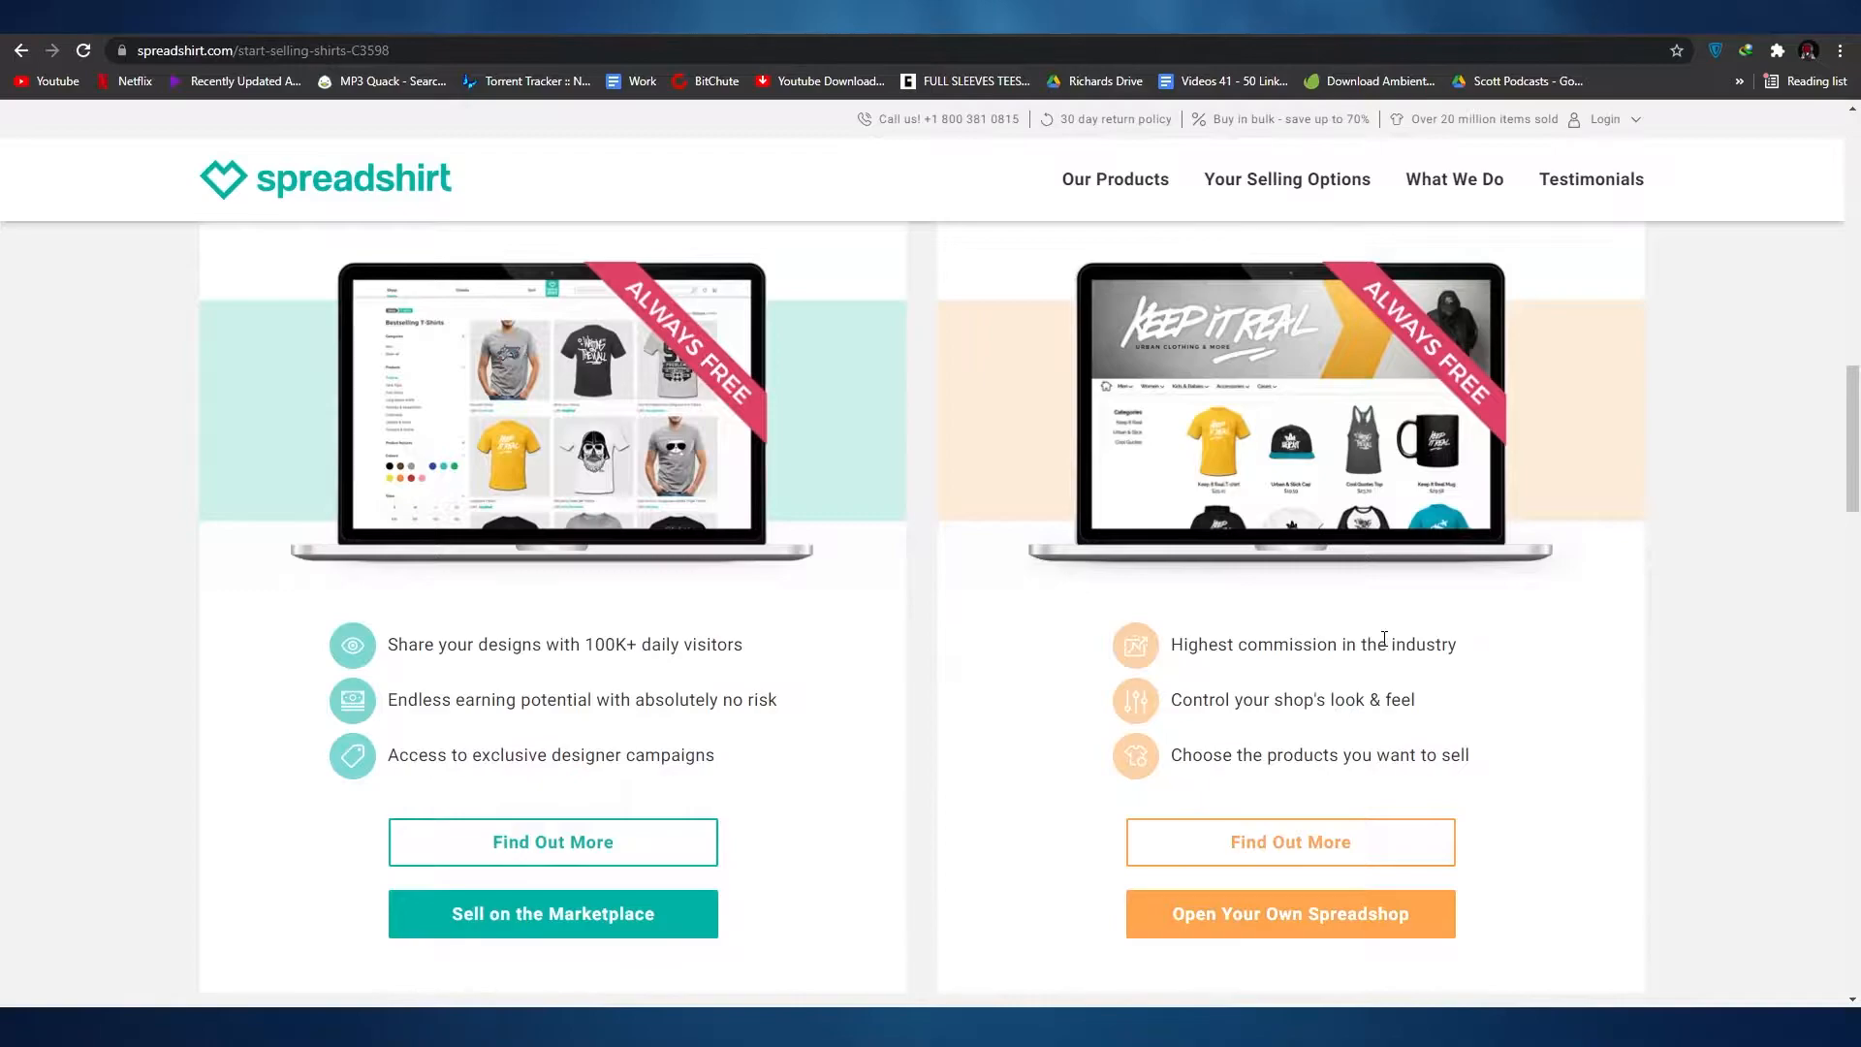
Step: Choose to open your own Spreadshop and go to the Designs section of the partner area
{"action": "left_click", "coordinate": [1265, 933]}
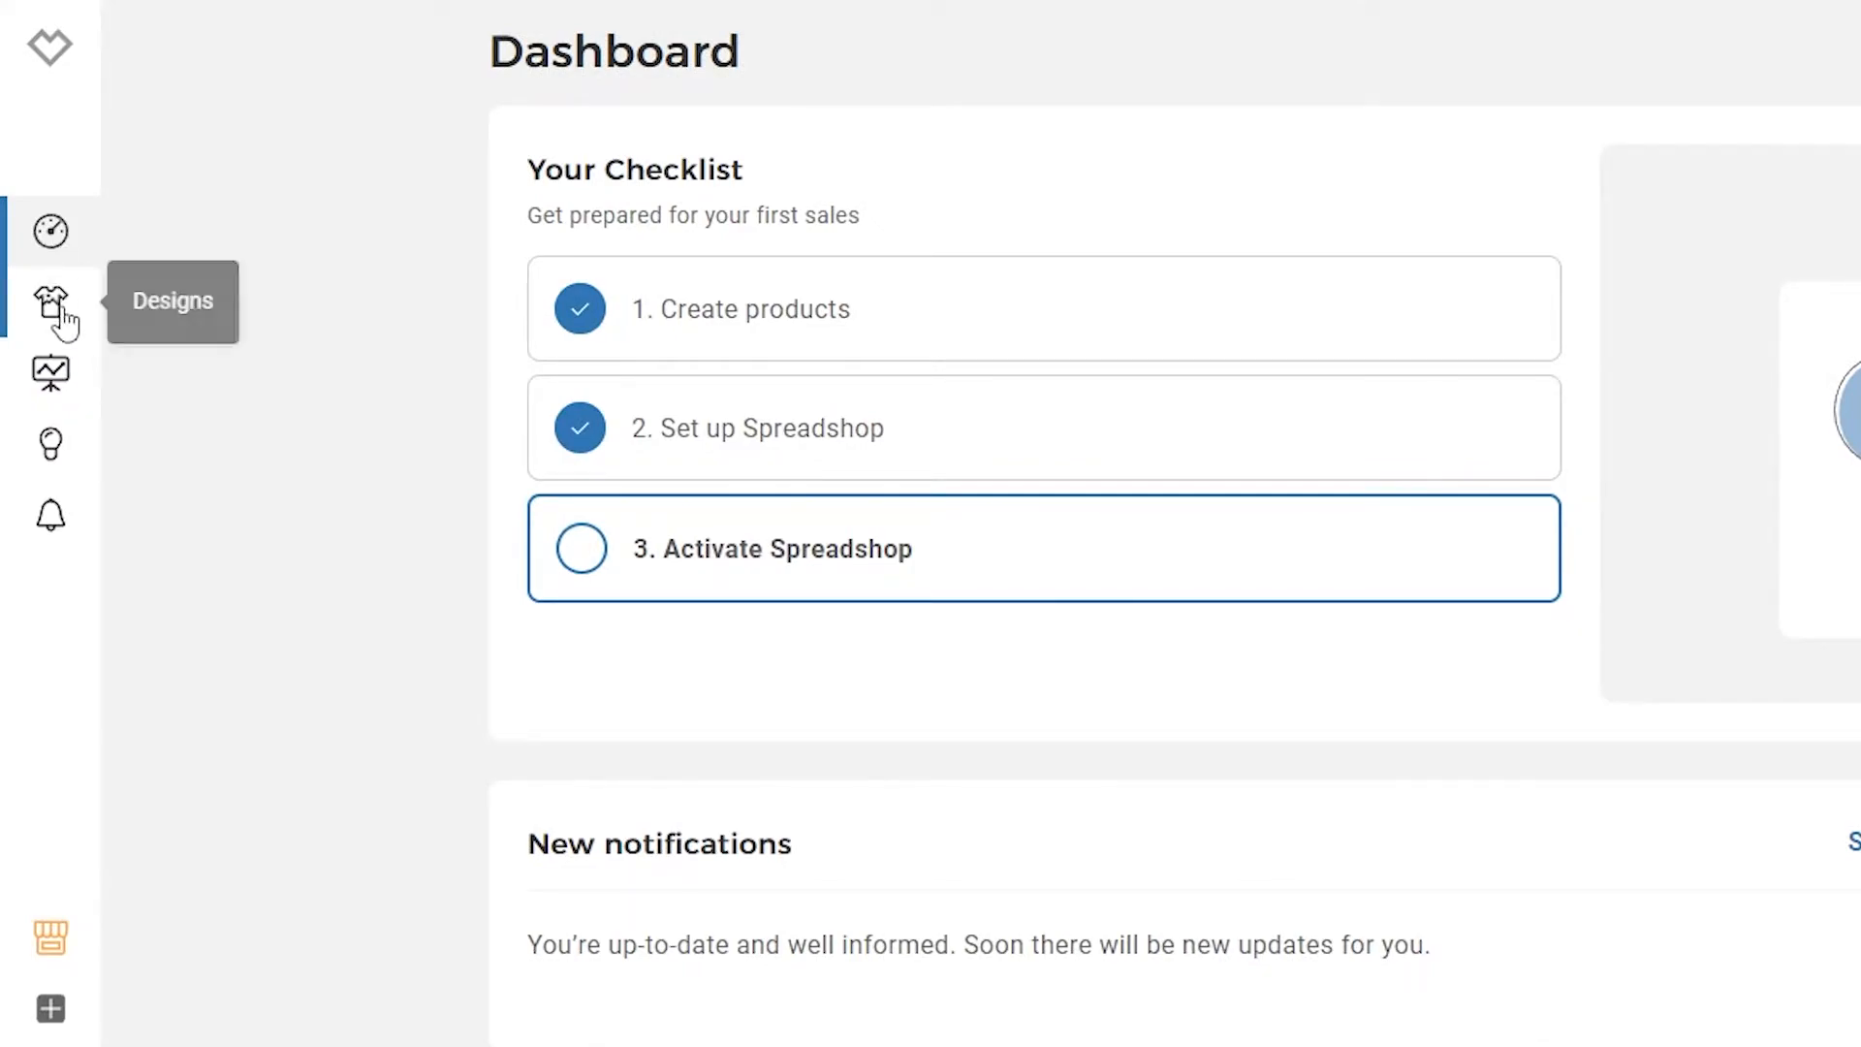
{"action": "left_click", "coordinate": [47, 308]}
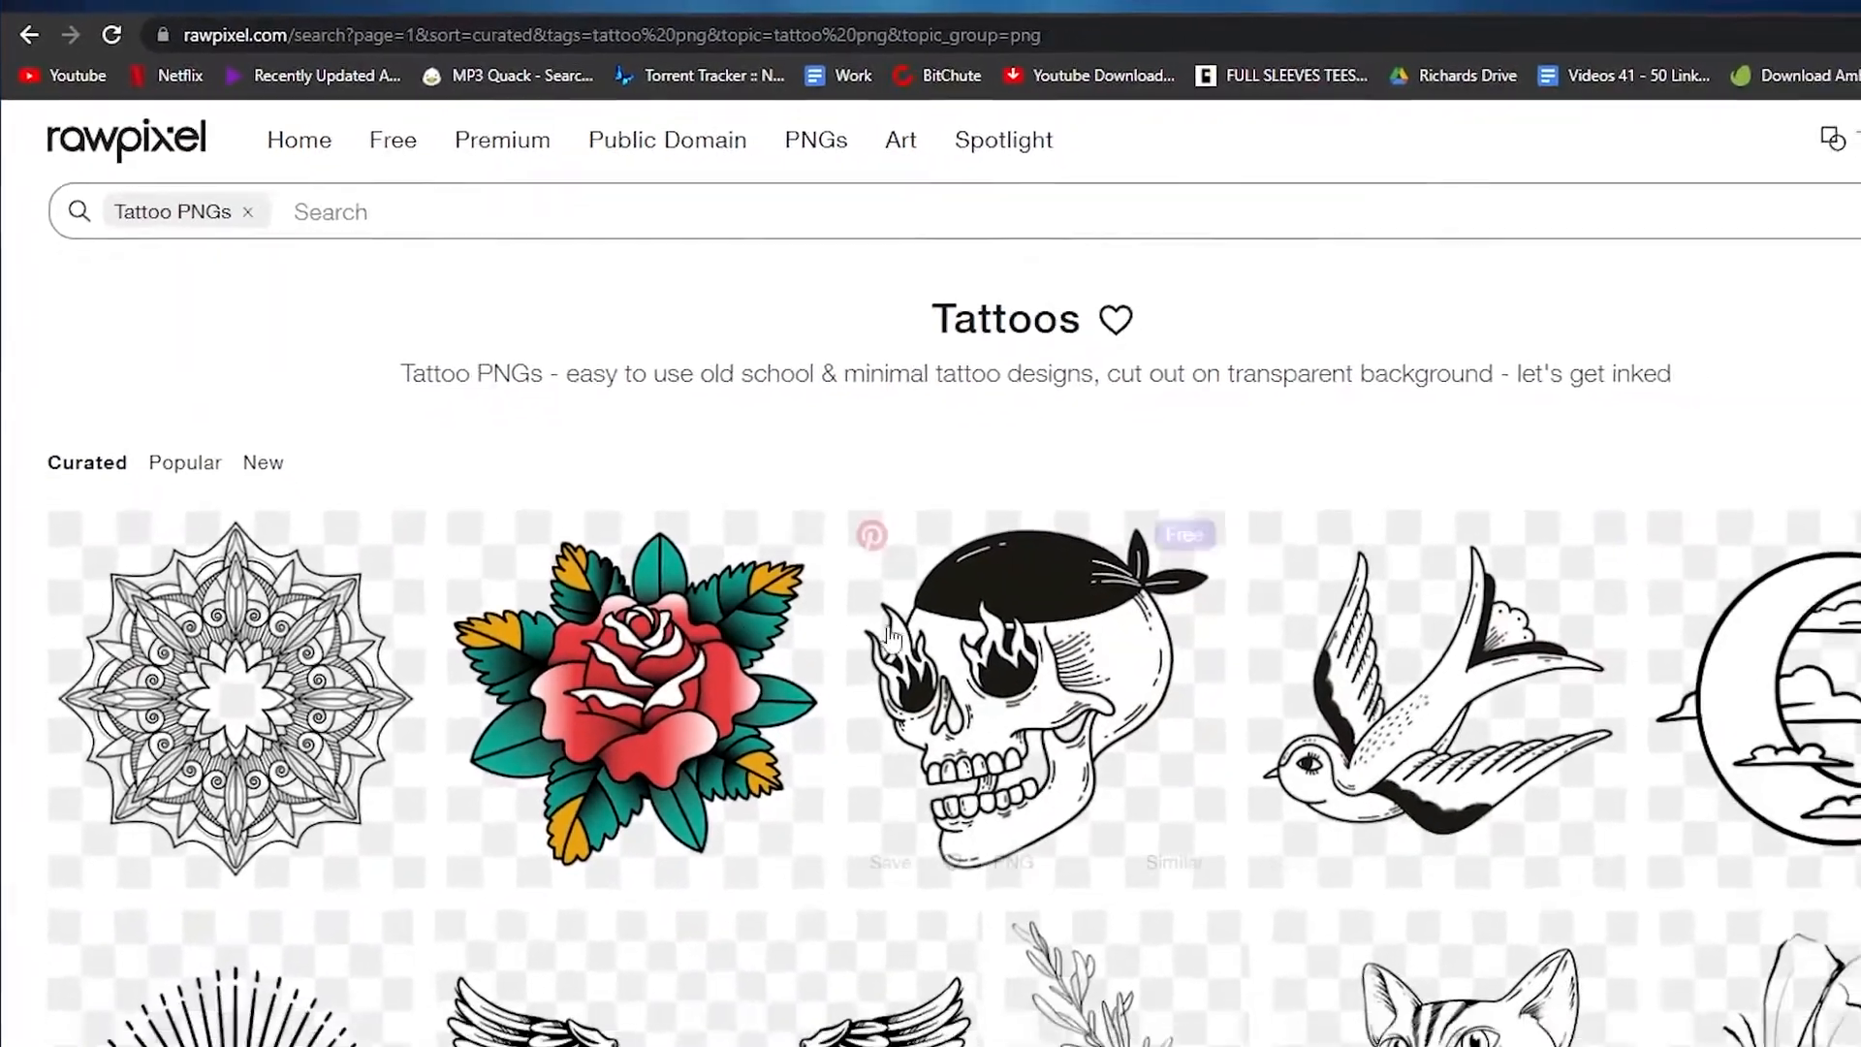
Step: Look through the Tattoo PNGs collection on rawpixel for a free transparent design to print on products
{"action": "scroll", "coordinate": [931, 679], "scroll_direction": "down", "scroll_amount": 10}
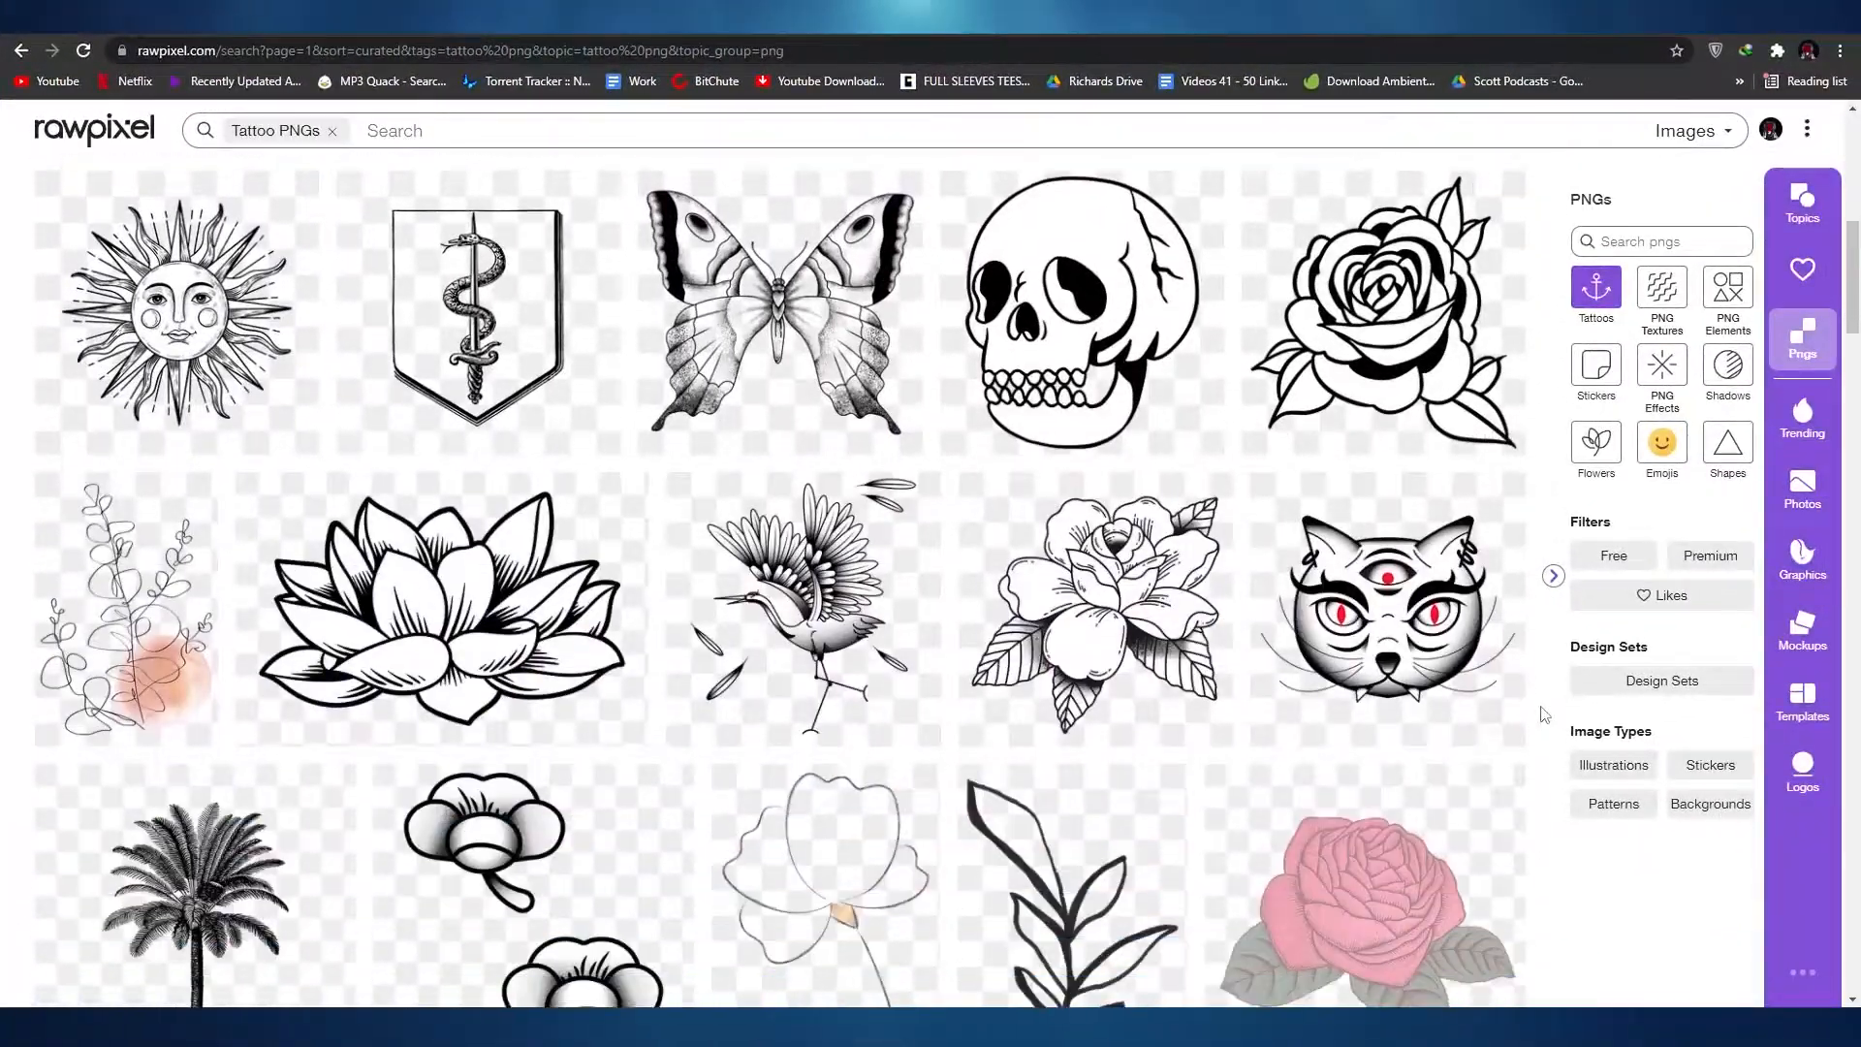
{"action": "scroll", "coordinate": [996, 685], "scroll_direction": "down", "scroll_amount": 20}
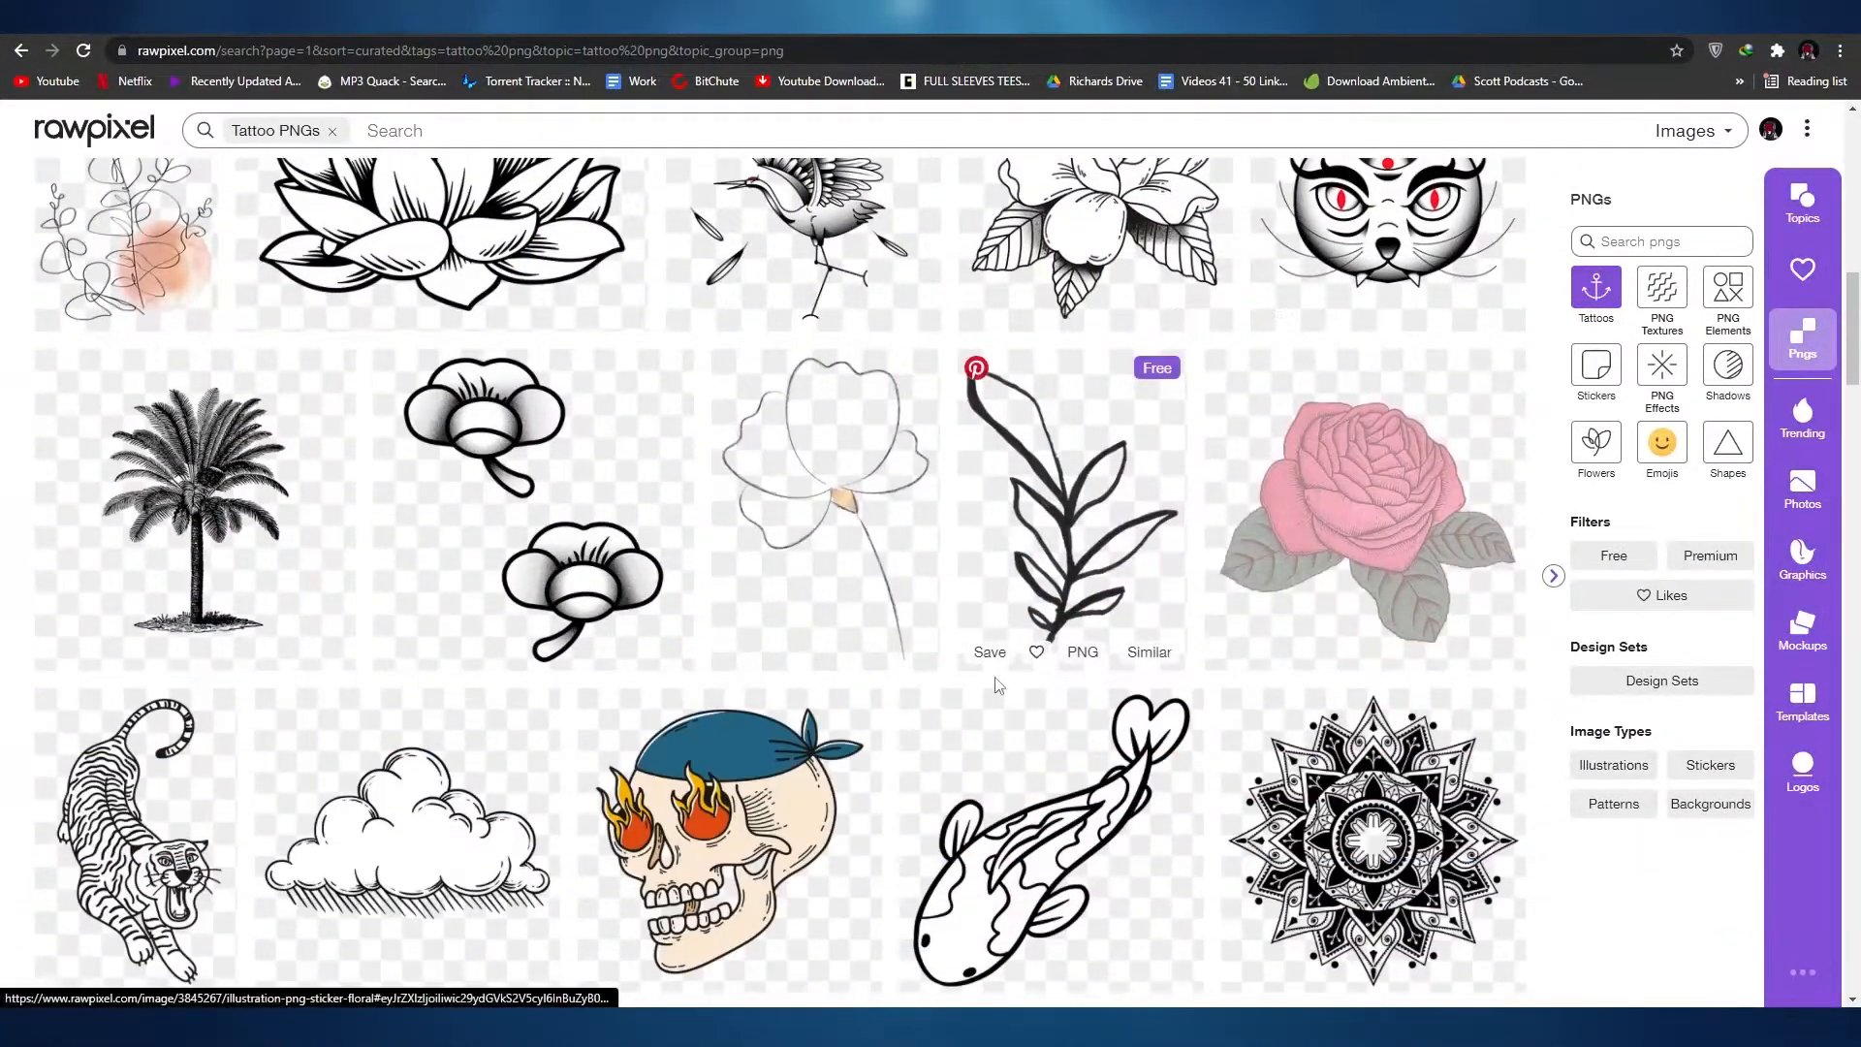
{"action": "scroll", "coordinate": [996, 683], "scroll_direction": "down", "scroll_amount": 12}
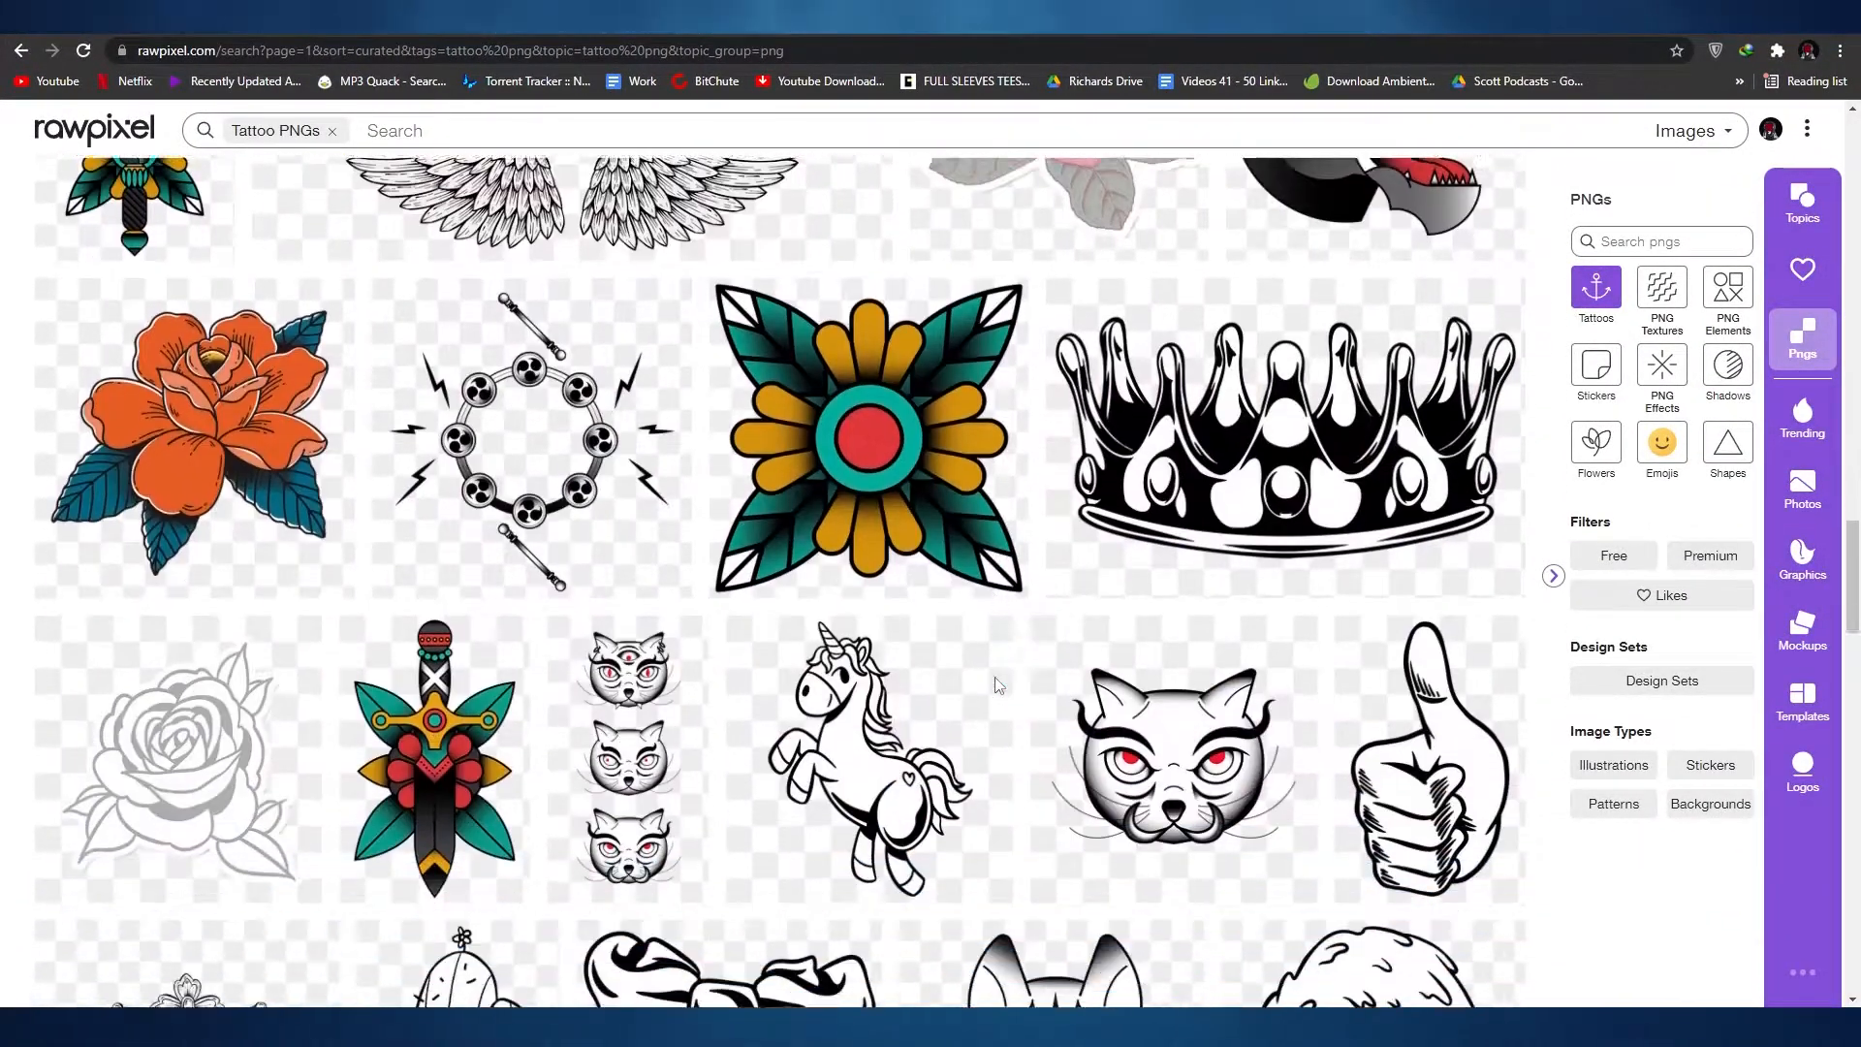
{"action": "scroll", "coordinate": [918, 720], "scroll_direction": "down", "scroll_amount": 13}
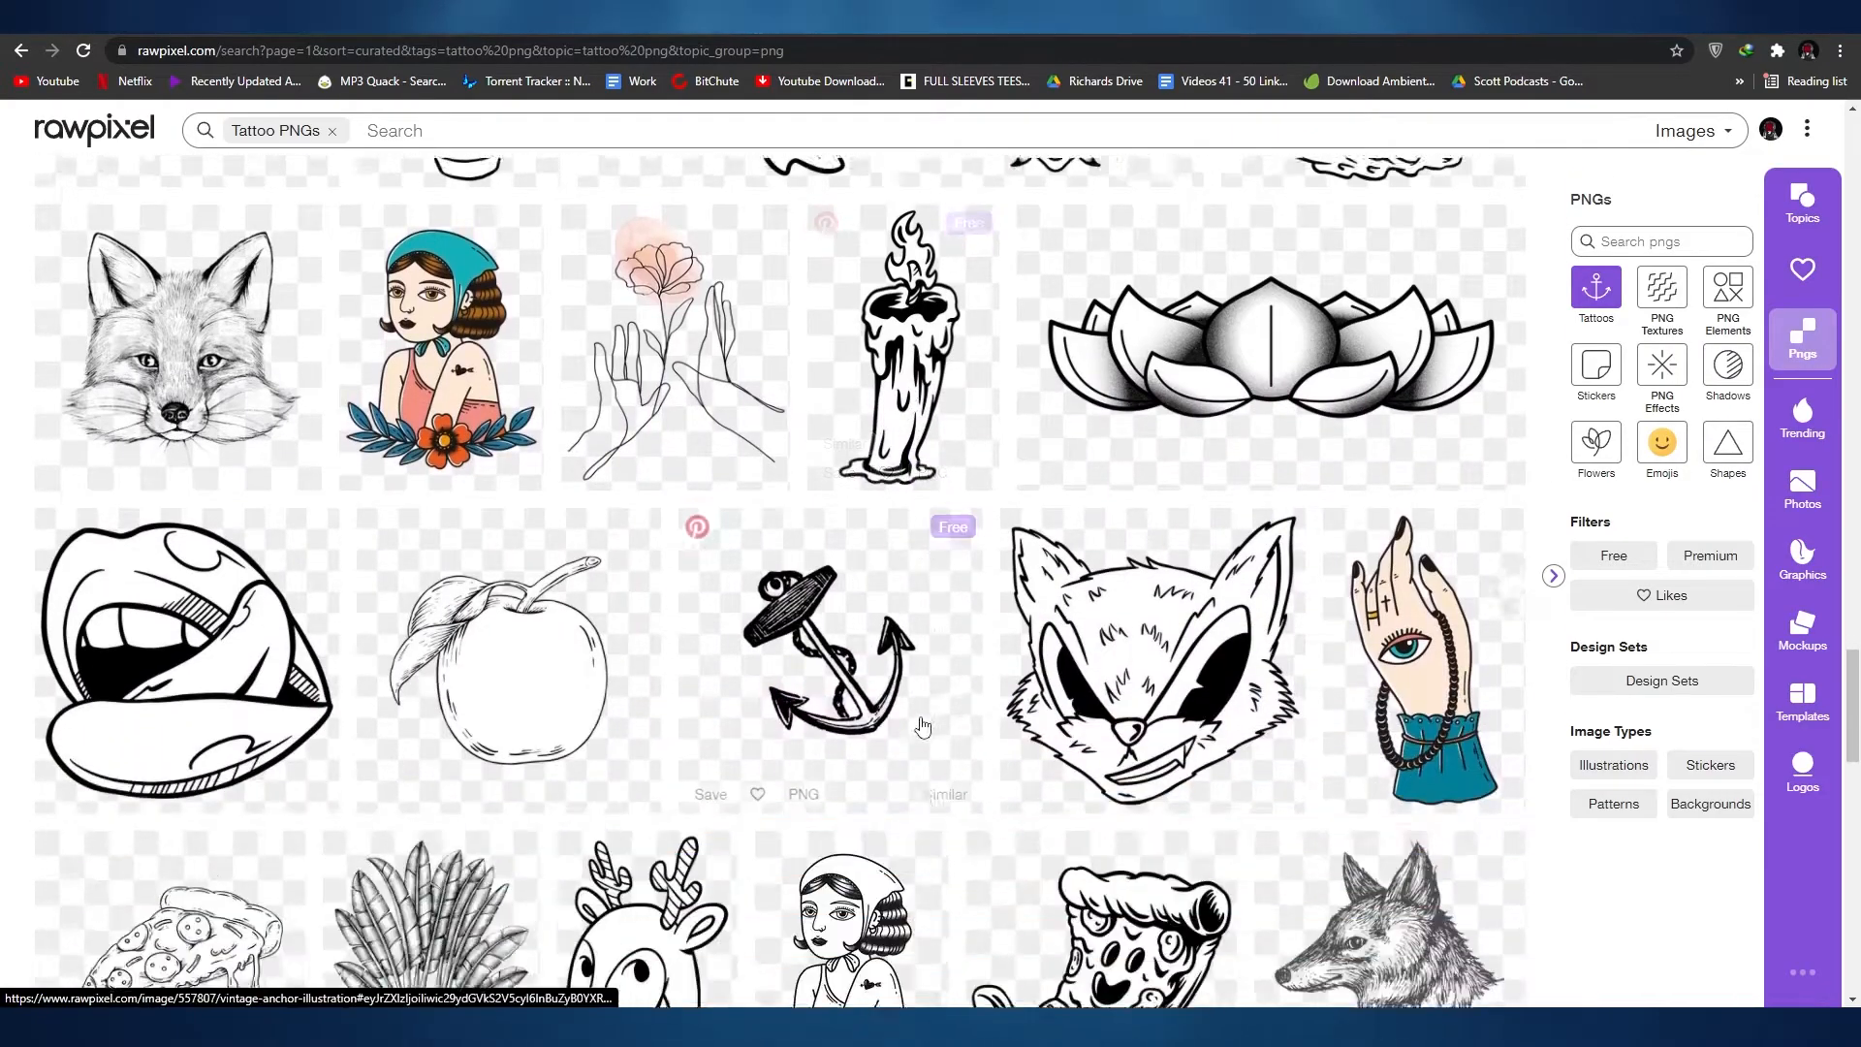
{"action": "scroll", "coordinate": [940, 756], "scroll_direction": "down", "scroll_amount": 5}
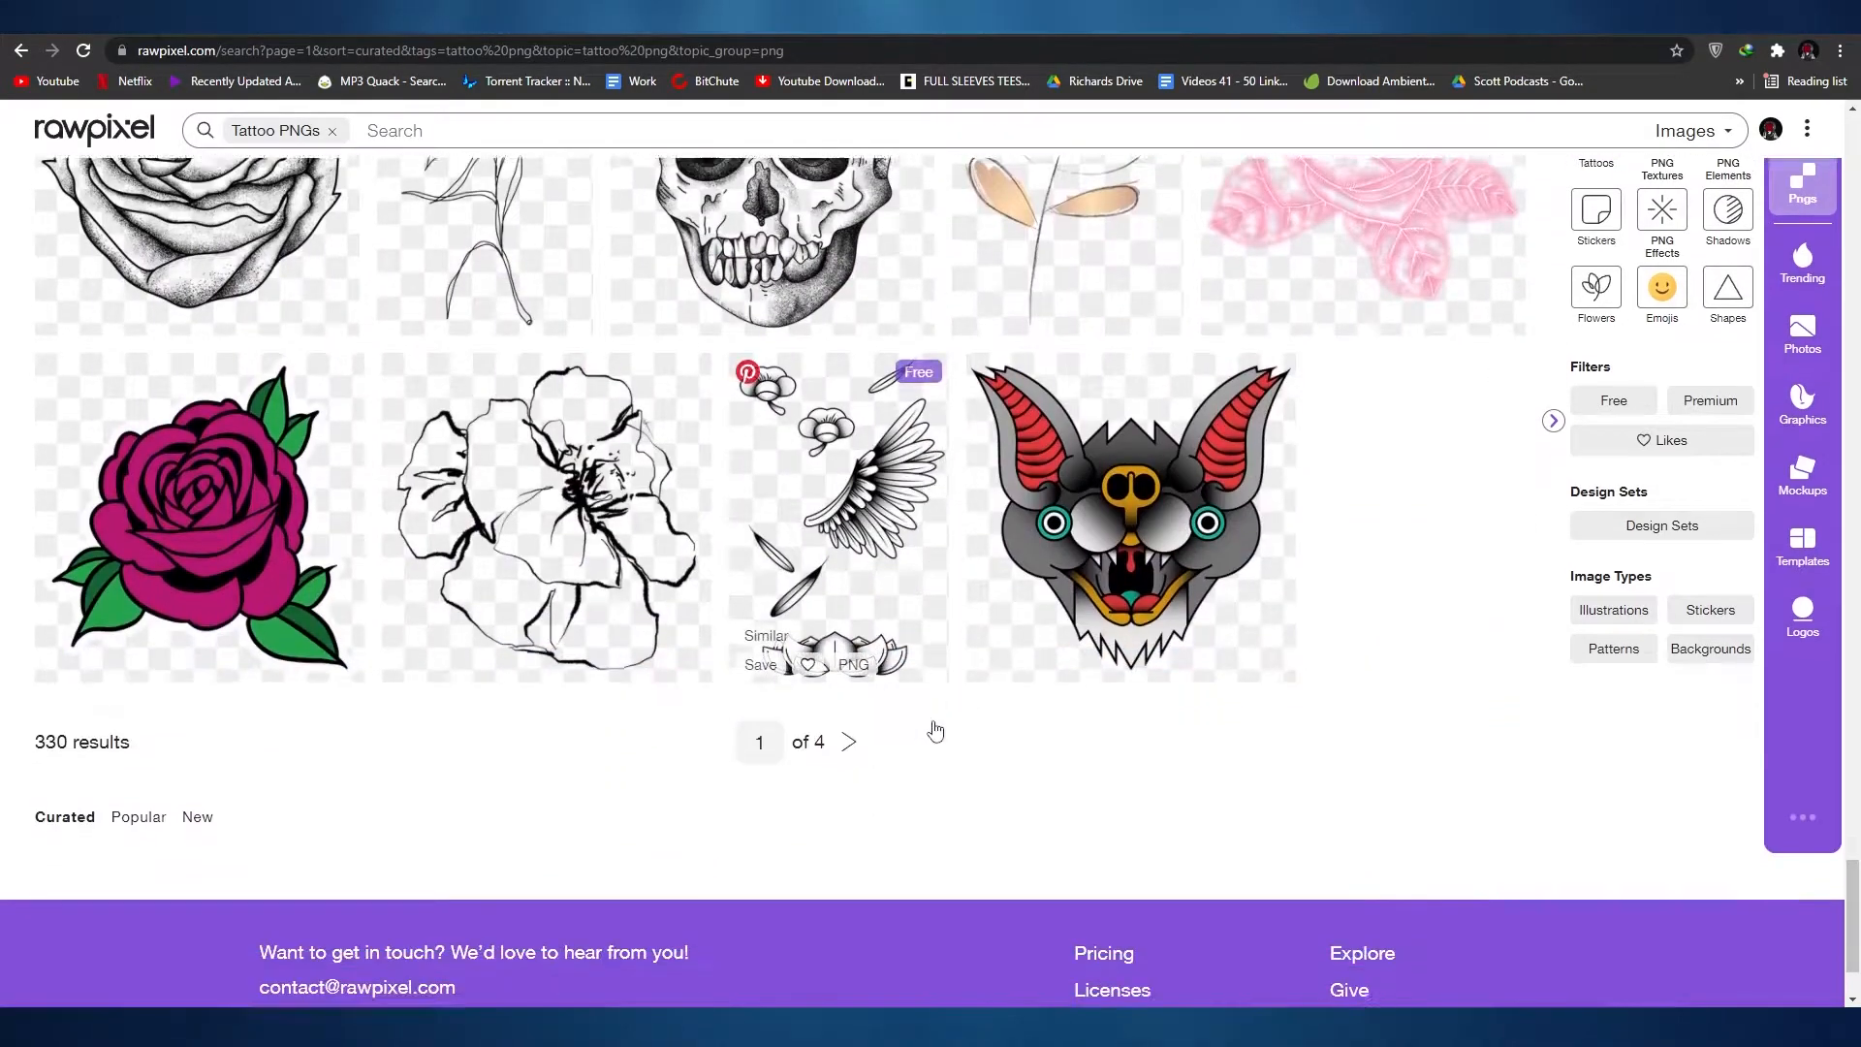
{"action": "scroll", "coordinate": [954, 780], "scroll_direction": "up", "scroll_amount": 15}
{"action": "scroll", "coordinate": [961, 805], "scroll_direction": "up", "scroll_amount": 20}
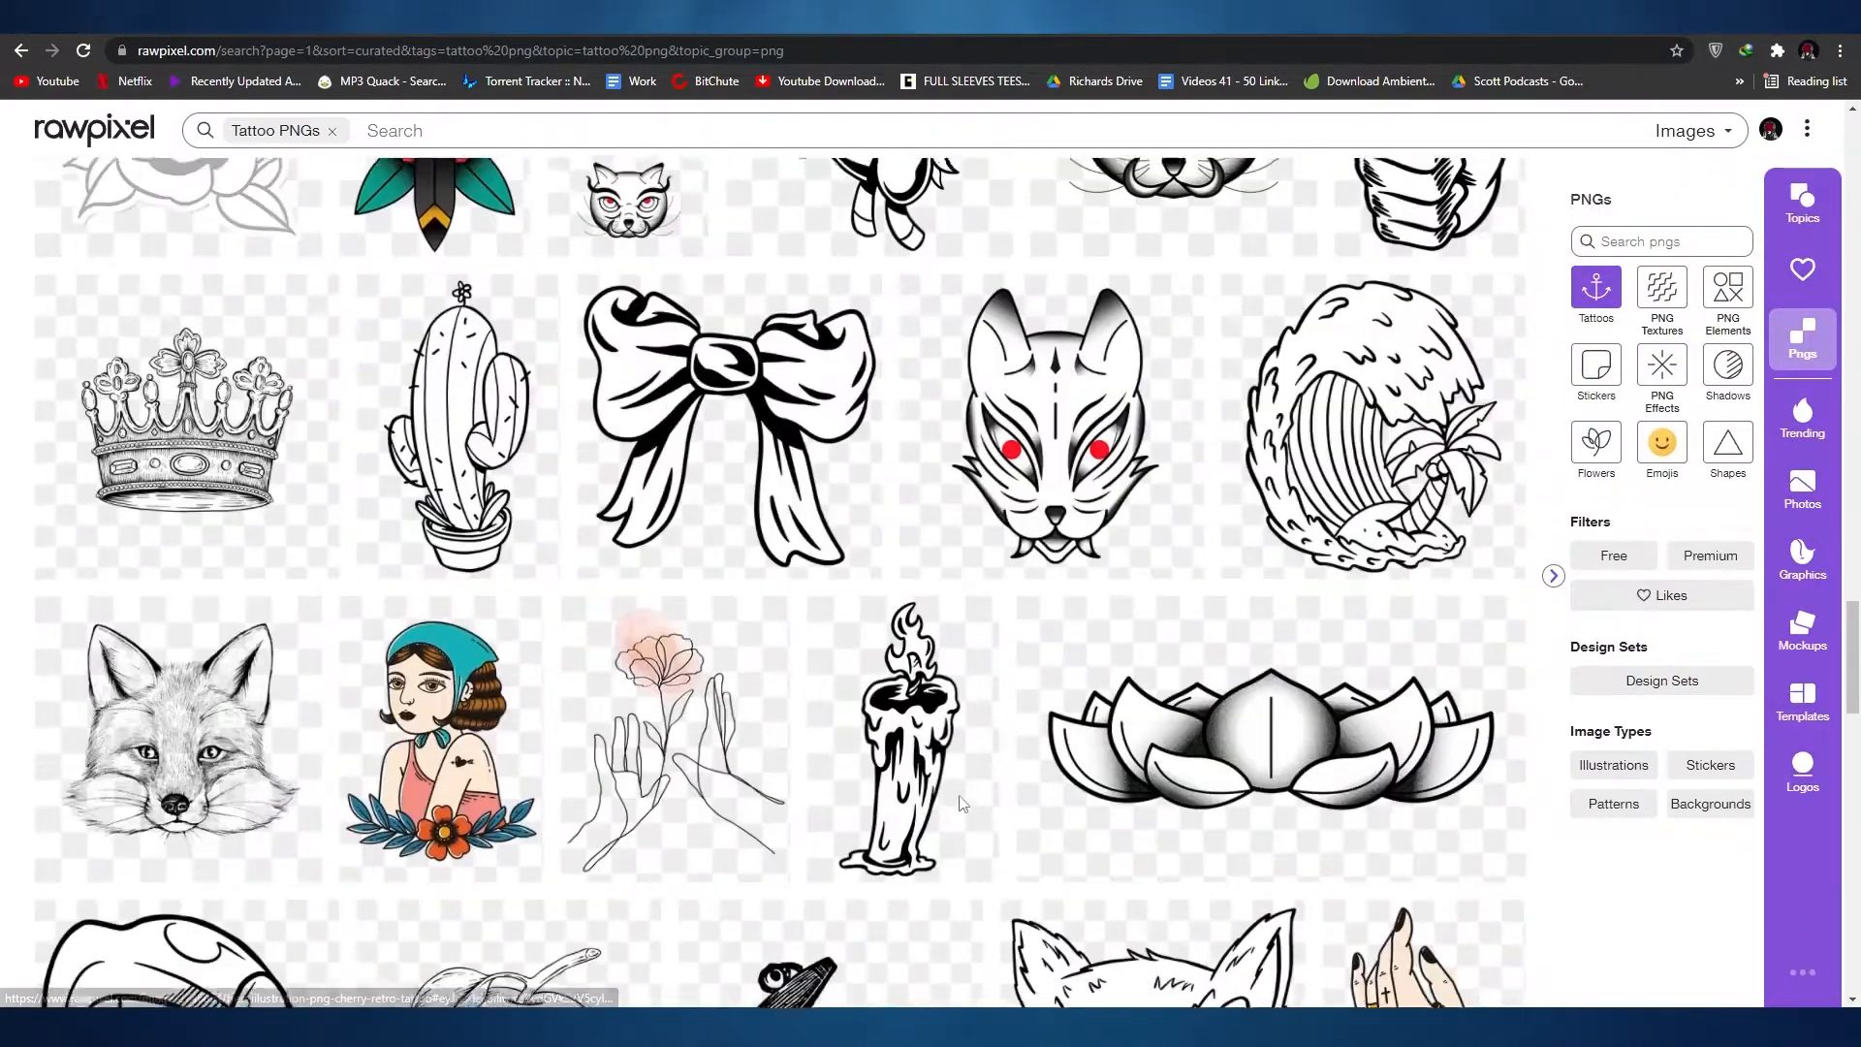
{"action": "scroll", "coordinate": [961, 805], "scroll_direction": "up", "scroll_amount": 12}
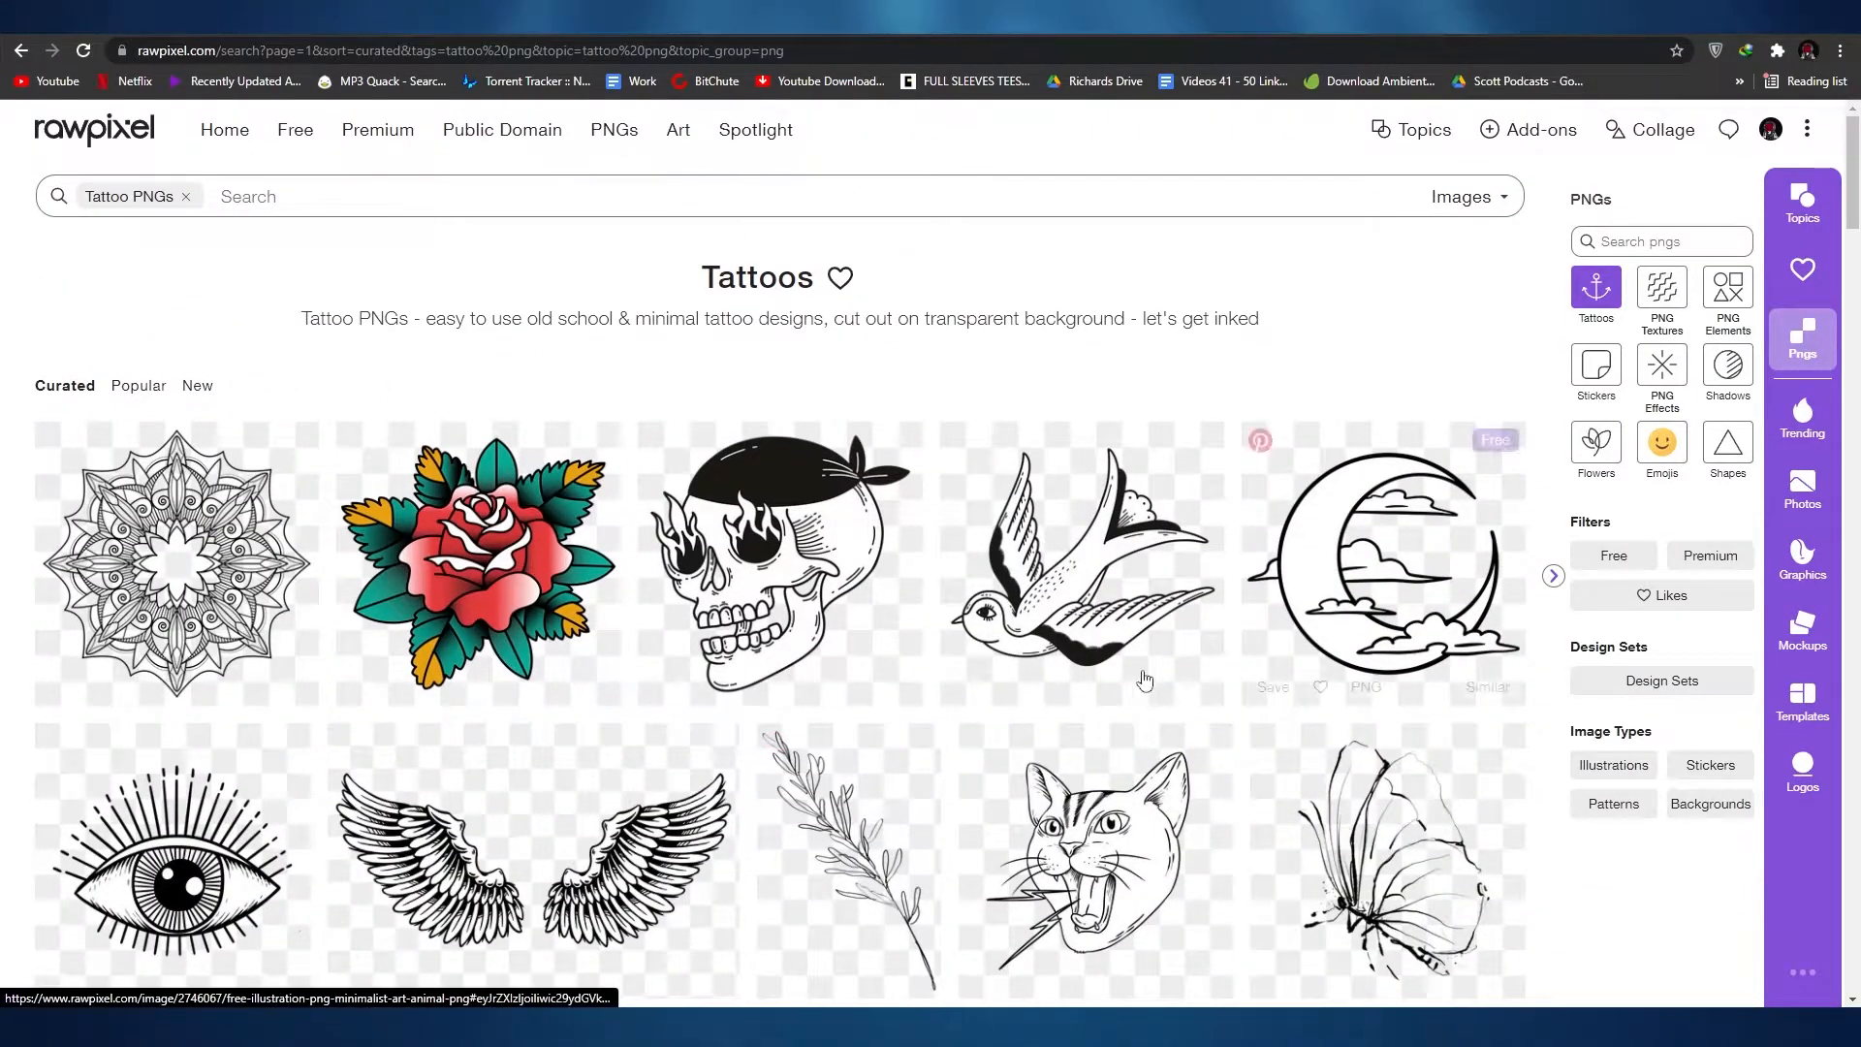
{"action": "scroll", "coordinate": [1192, 640], "scroll_direction": "down", "scroll_amount": 1}
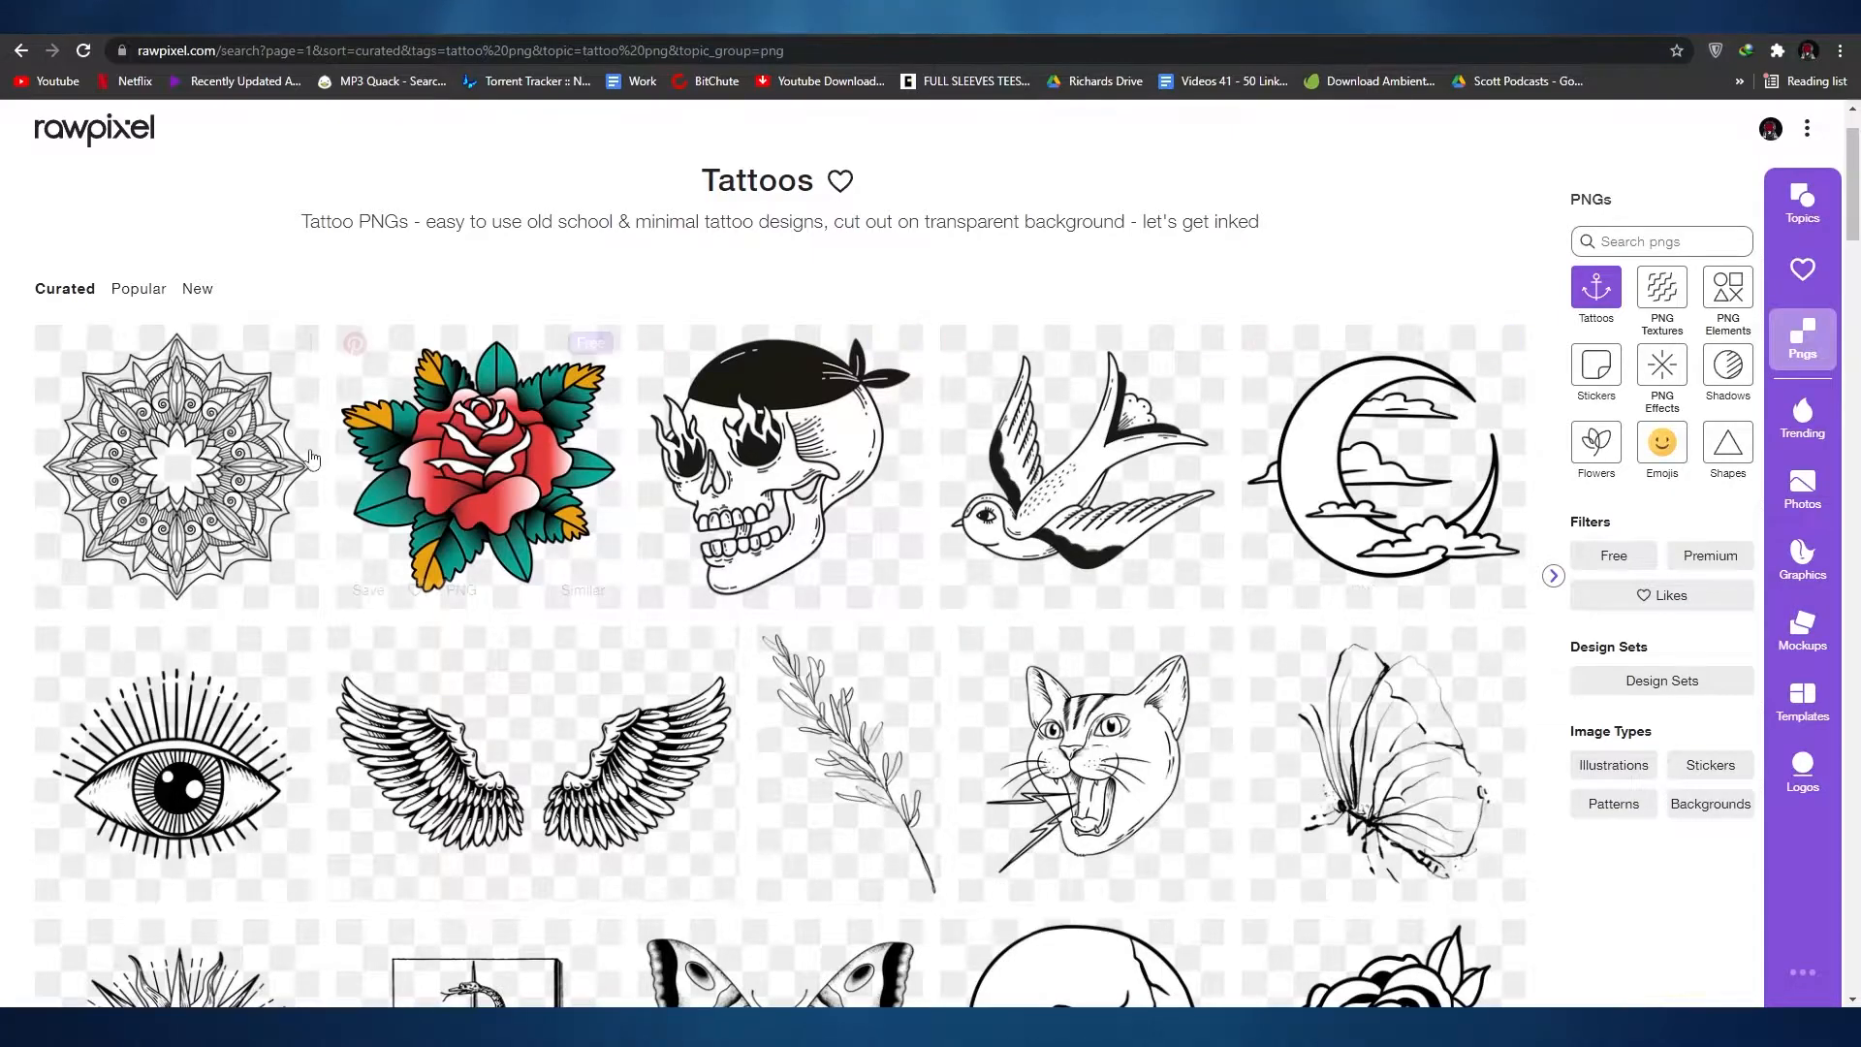
{"action": "scroll", "coordinate": [609, 574], "scroll_direction": "down", "scroll_amount": 2}
{"action": "scroll", "coordinate": [443, 565], "scroll_direction": "down", "scroll_amount": 15}
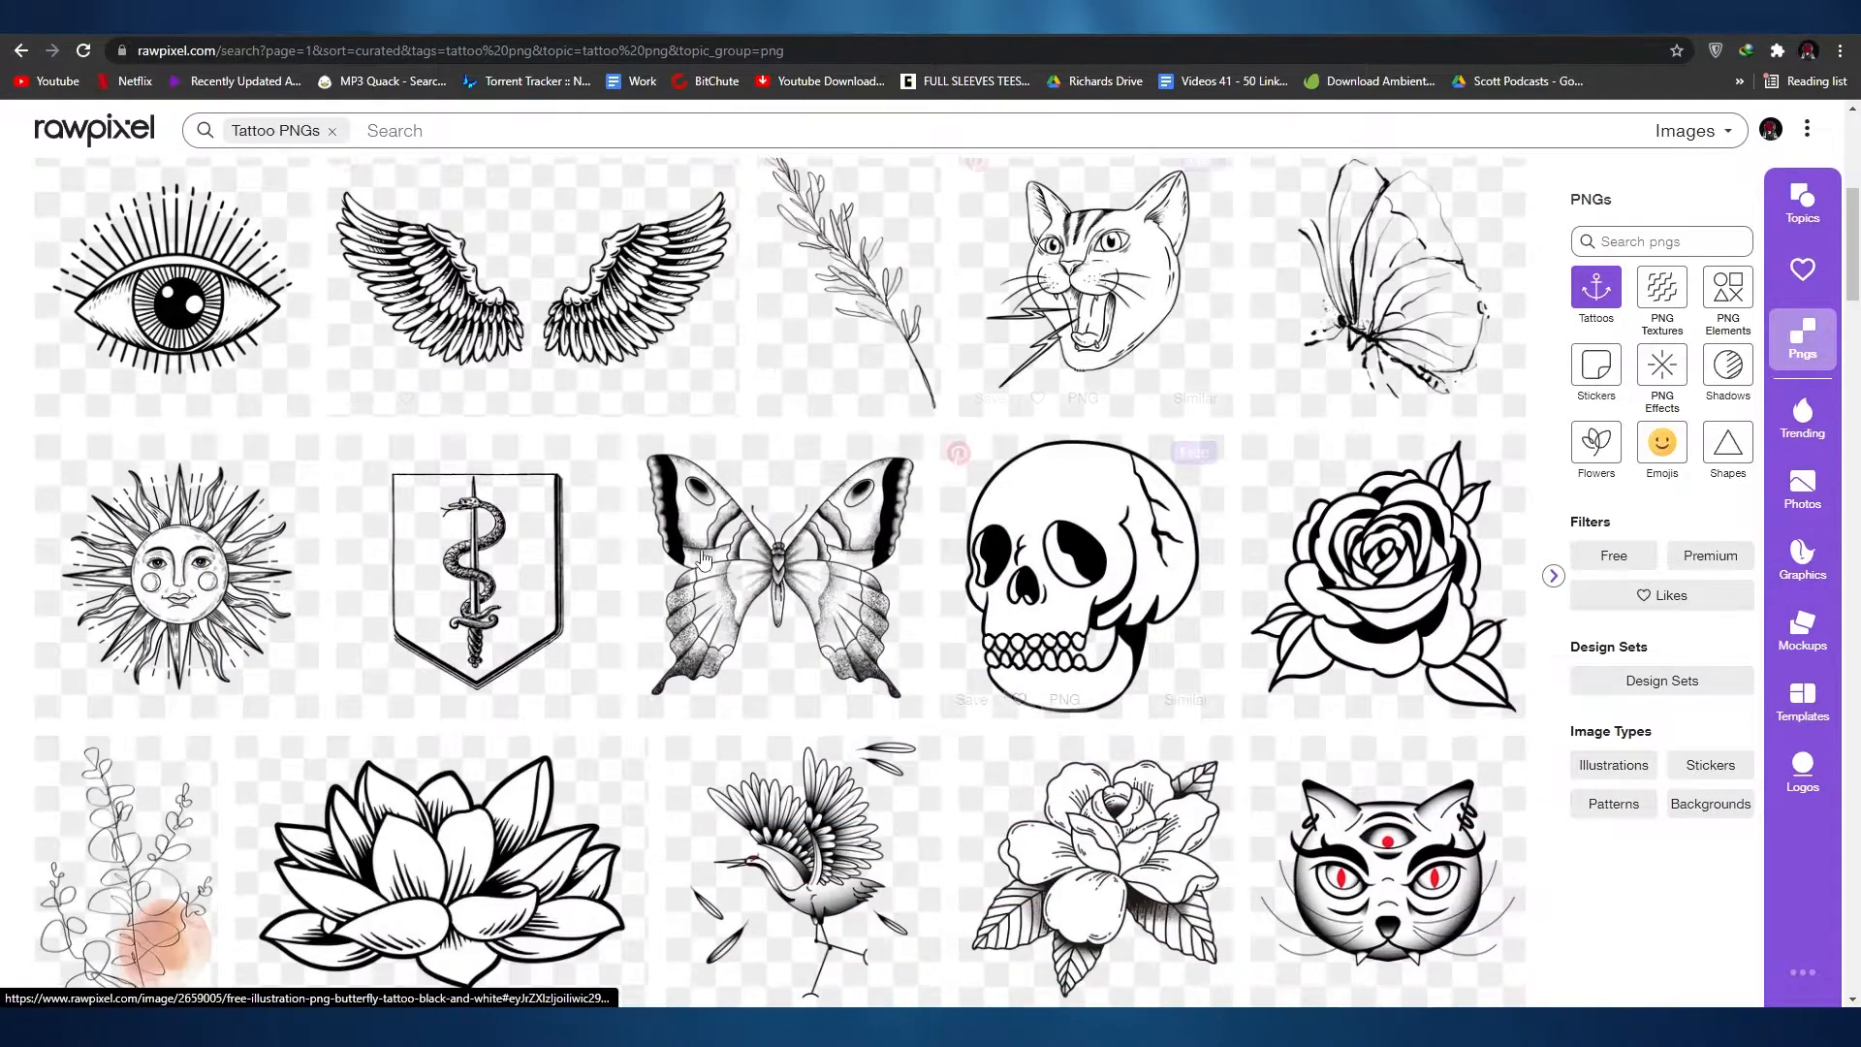
{"action": "scroll", "coordinate": [465, 533], "scroll_direction": "down", "scroll_amount": 3}
{"action": "scroll", "coordinate": [1046, 632], "scroll_direction": "down", "scroll_amount": 6}
{"action": "scroll", "coordinate": [1046, 632], "scroll_direction": "down", "scroll_amount": 5}
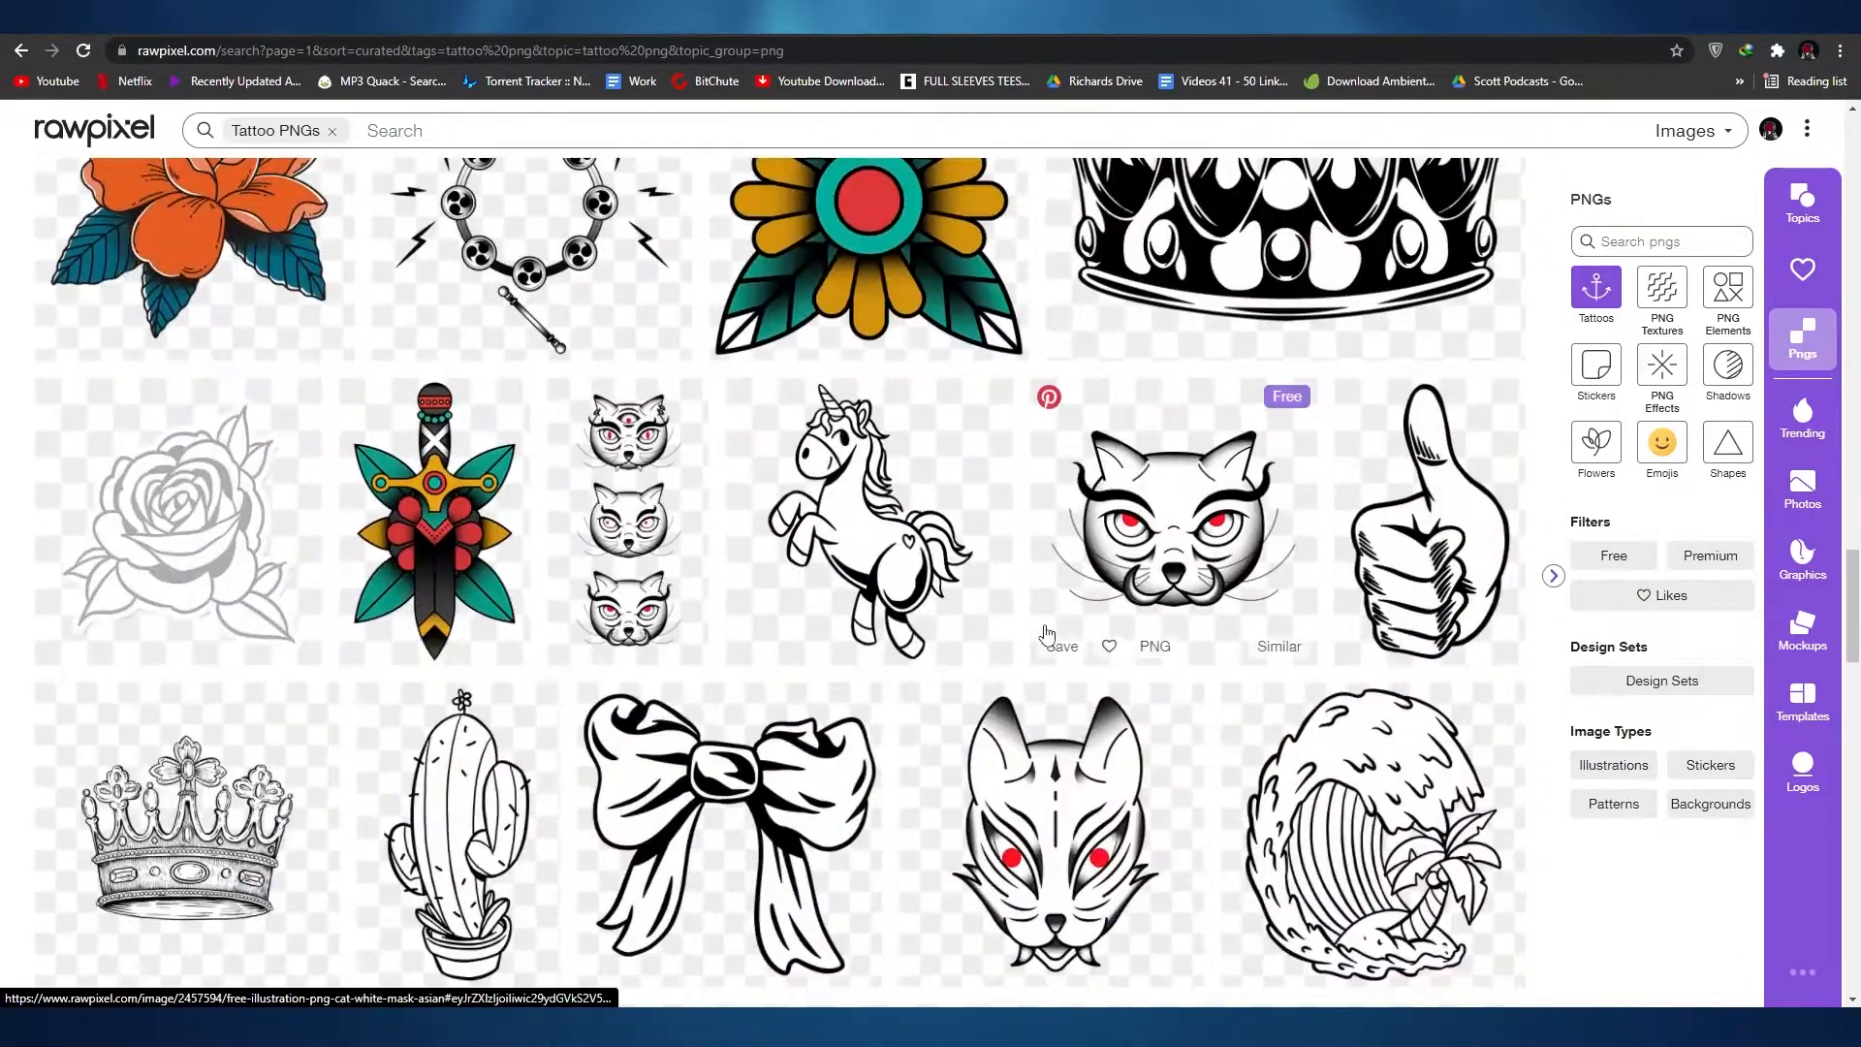
{"action": "scroll", "coordinate": [1044, 656], "scroll_direction": "down", "scroll_amount": 20}
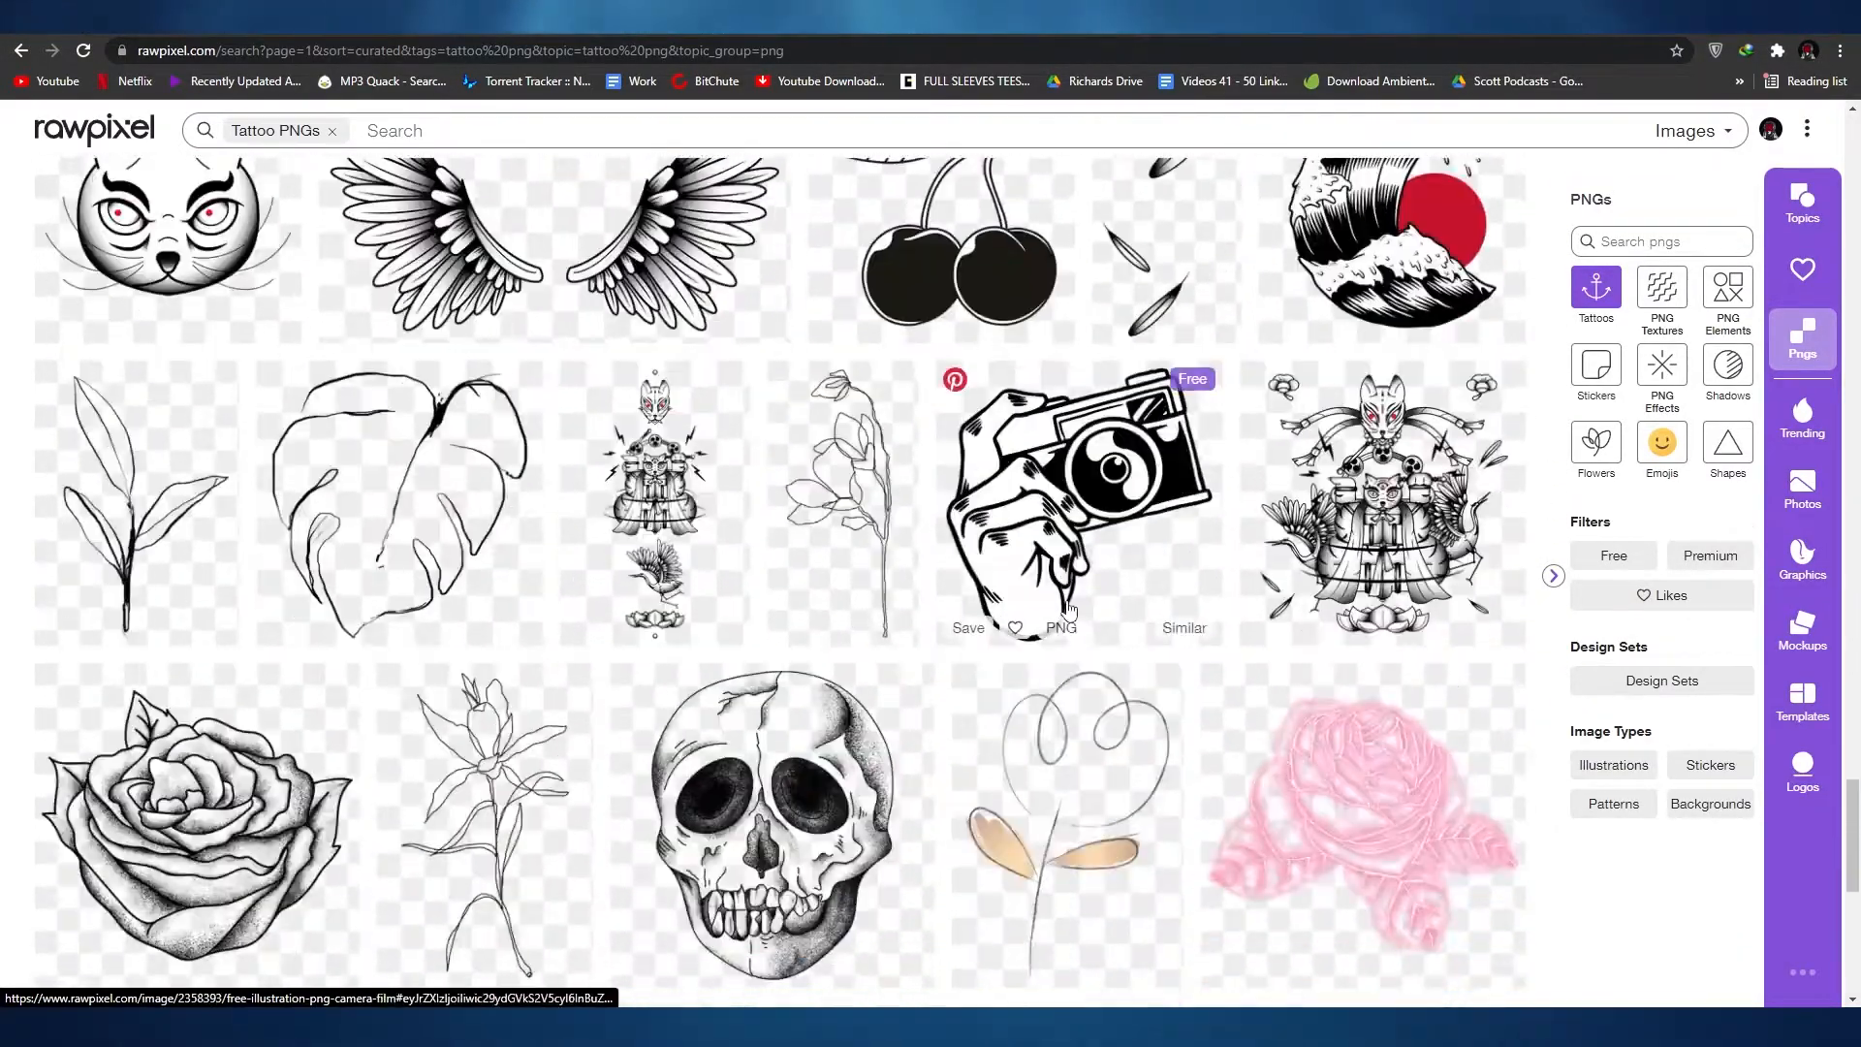
{"action": "scroll", "coordinate": [1070, 609], "scroll_direction": "down", "scroll_amount": 3}
{"action": "scroll", "coordinate": [1028, 611], "scroll_direction": "up", "scroll_amount": 10}
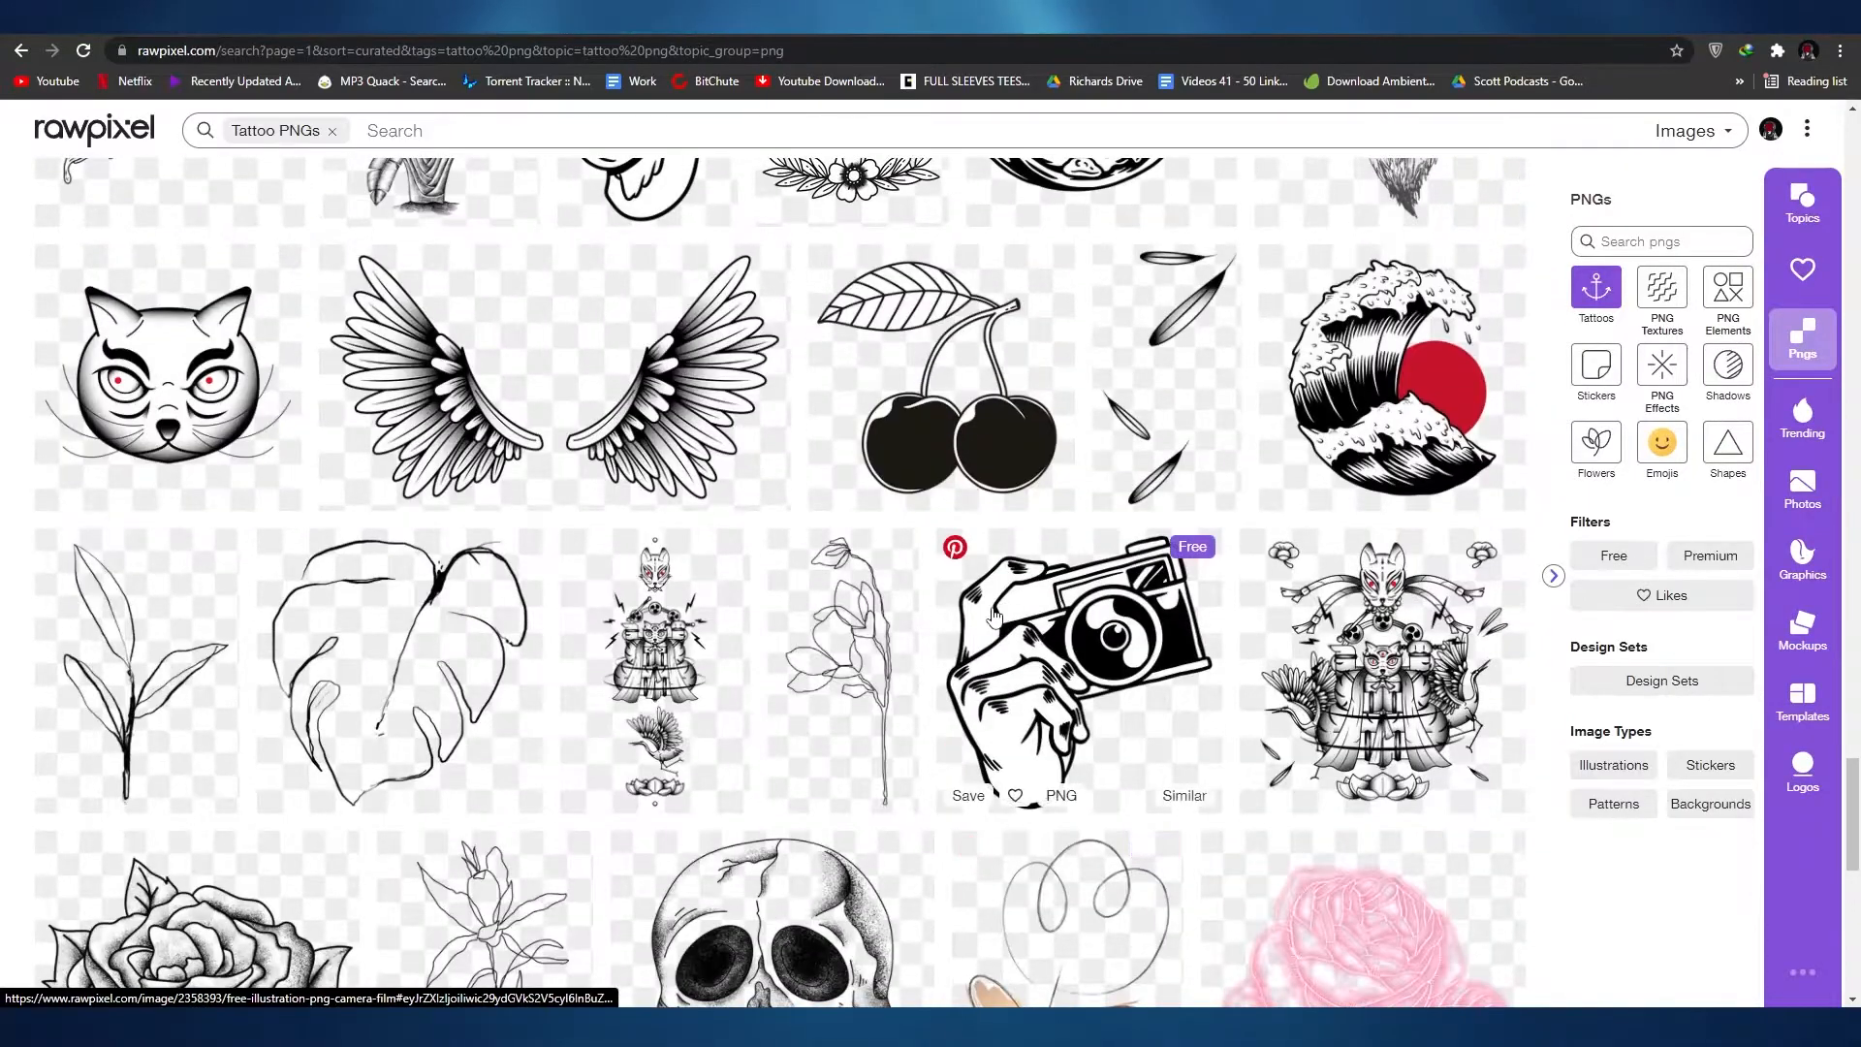
Step: Download the free "Bakeneko with Raijin drums" tattoo design as an original-size 4000 x 4000 px PNG
{"action": "left_click", "coordinate": [1354, 674]}
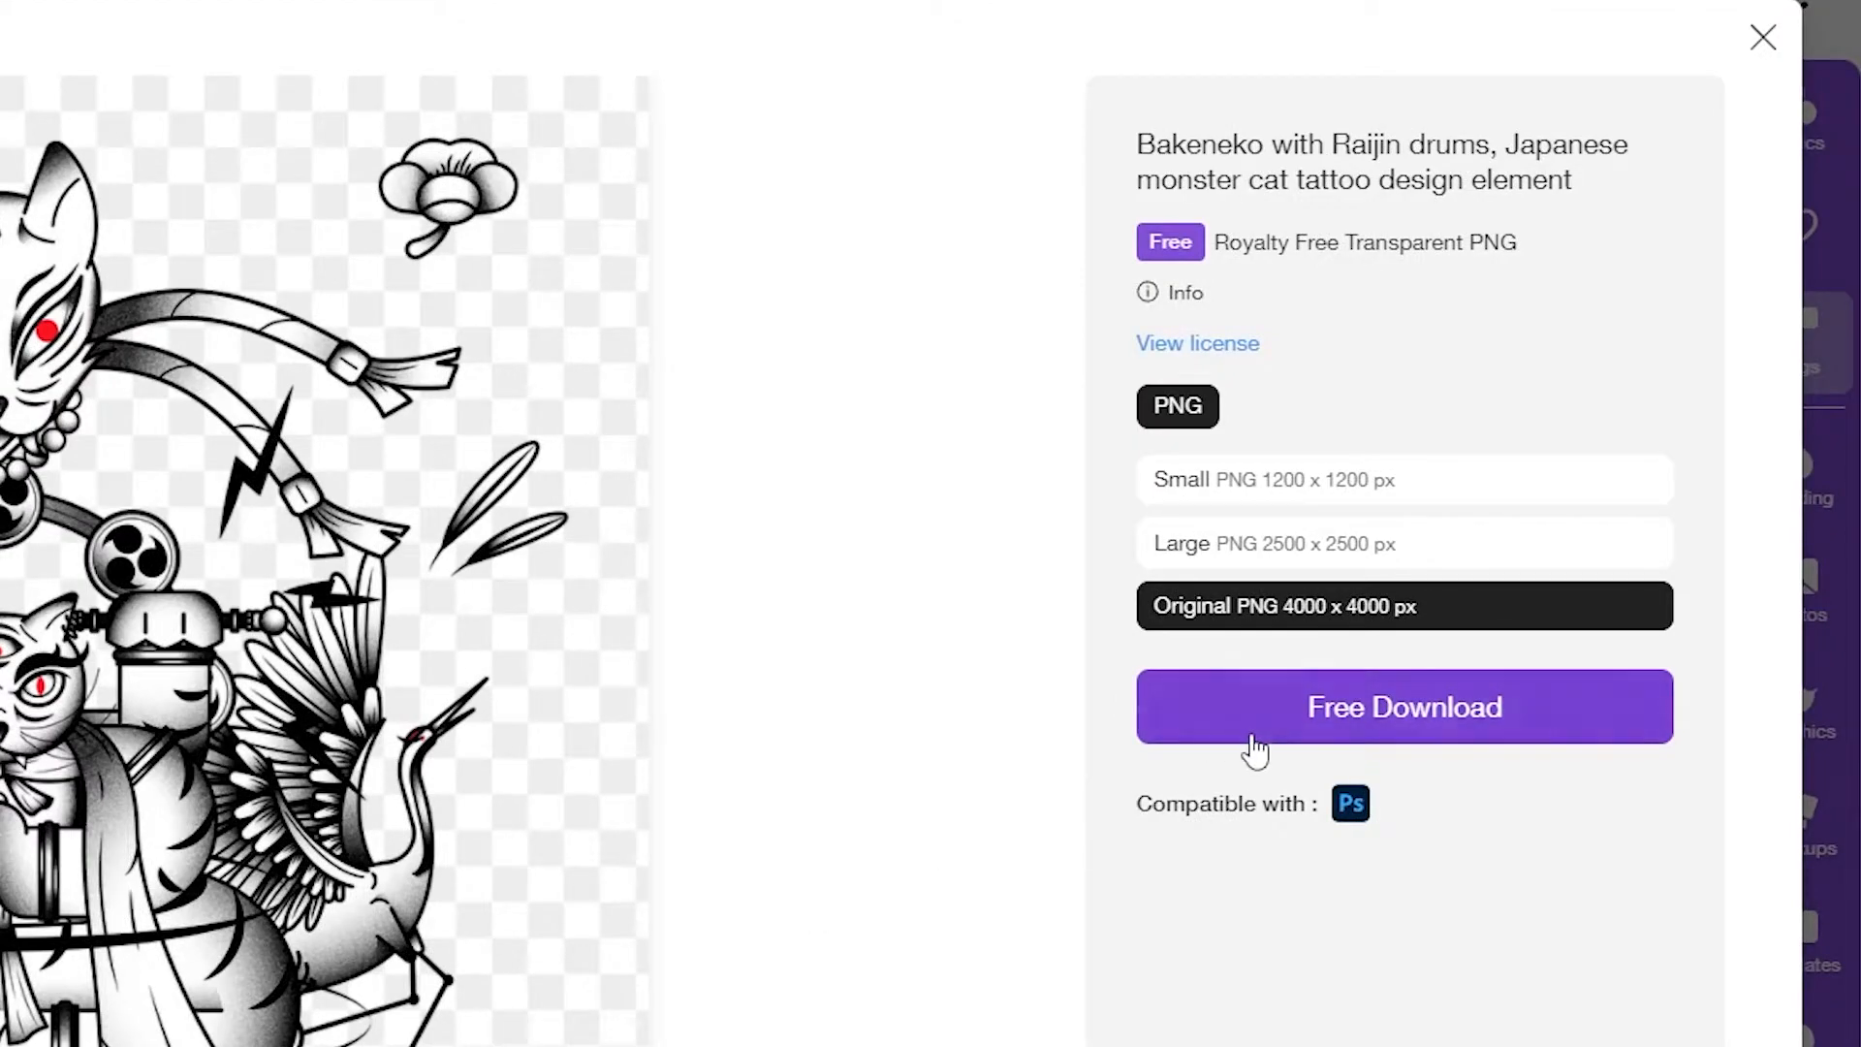
{"action": "left_click", "coordinate": [1251, 742]}
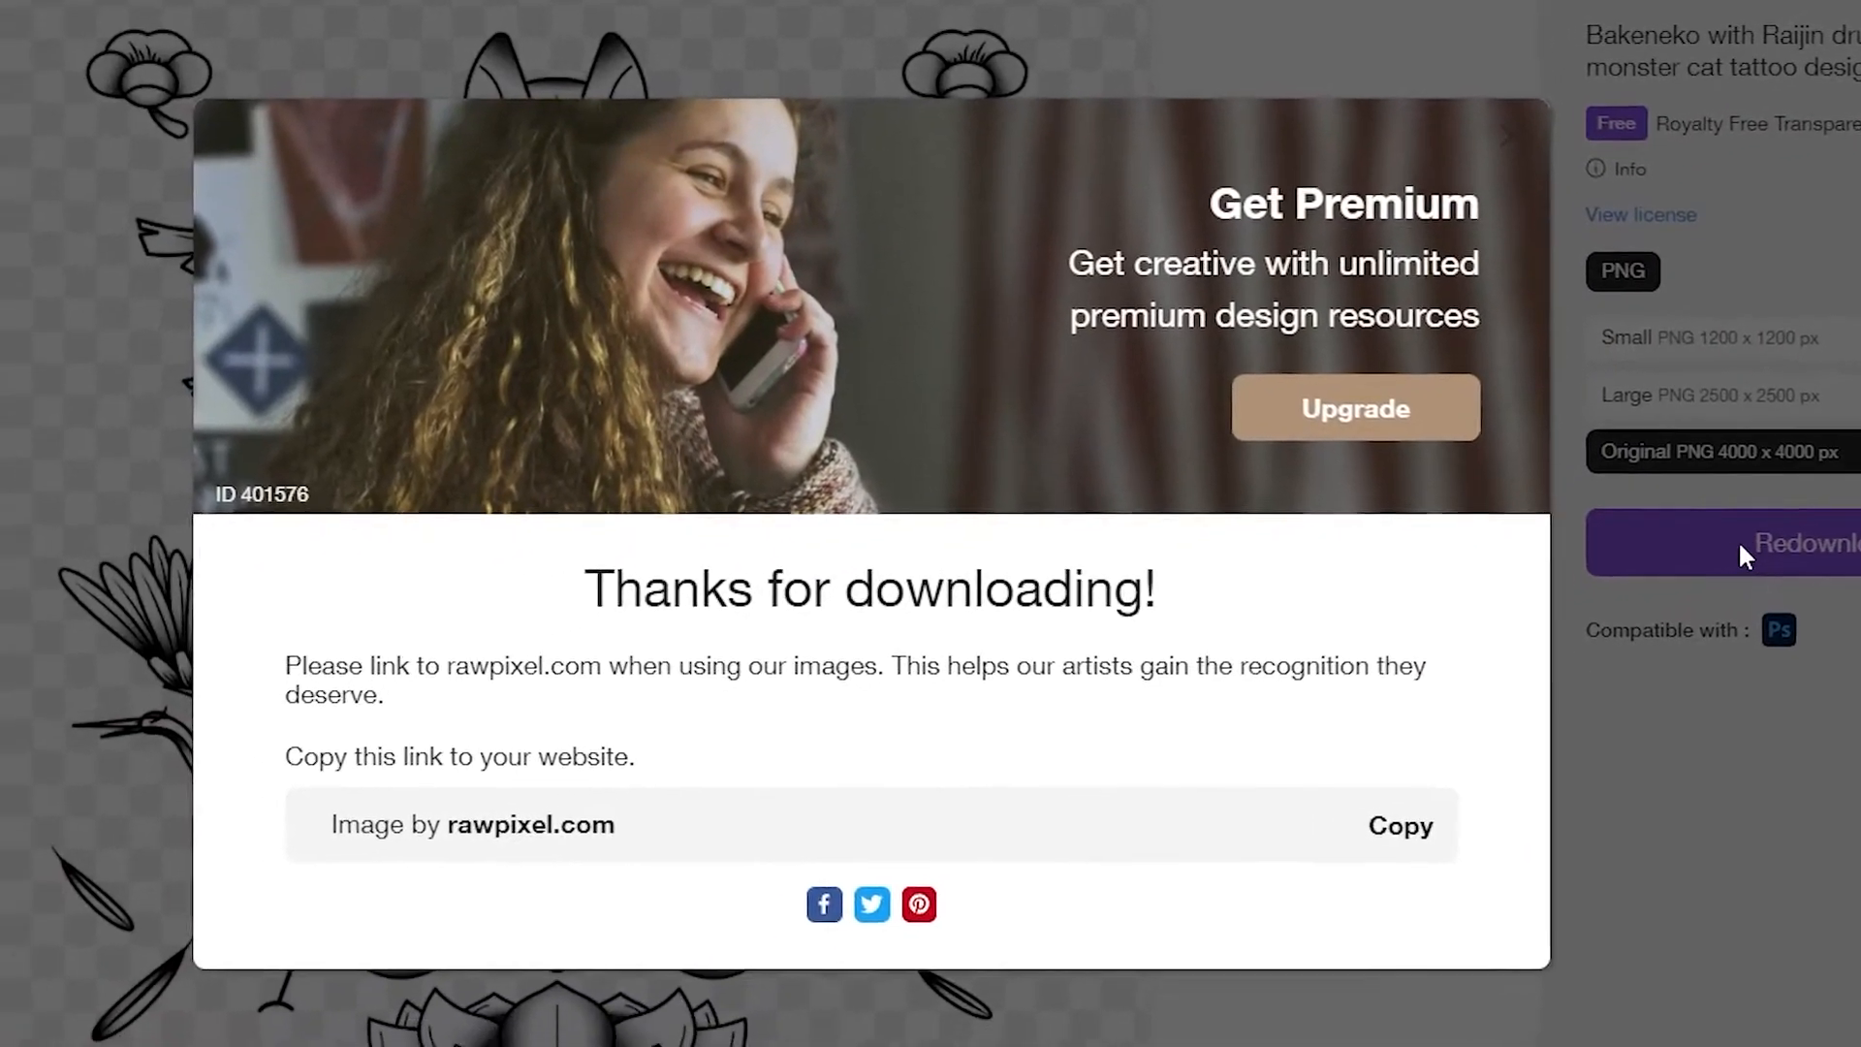
{"action": "key", "text": "Return"}
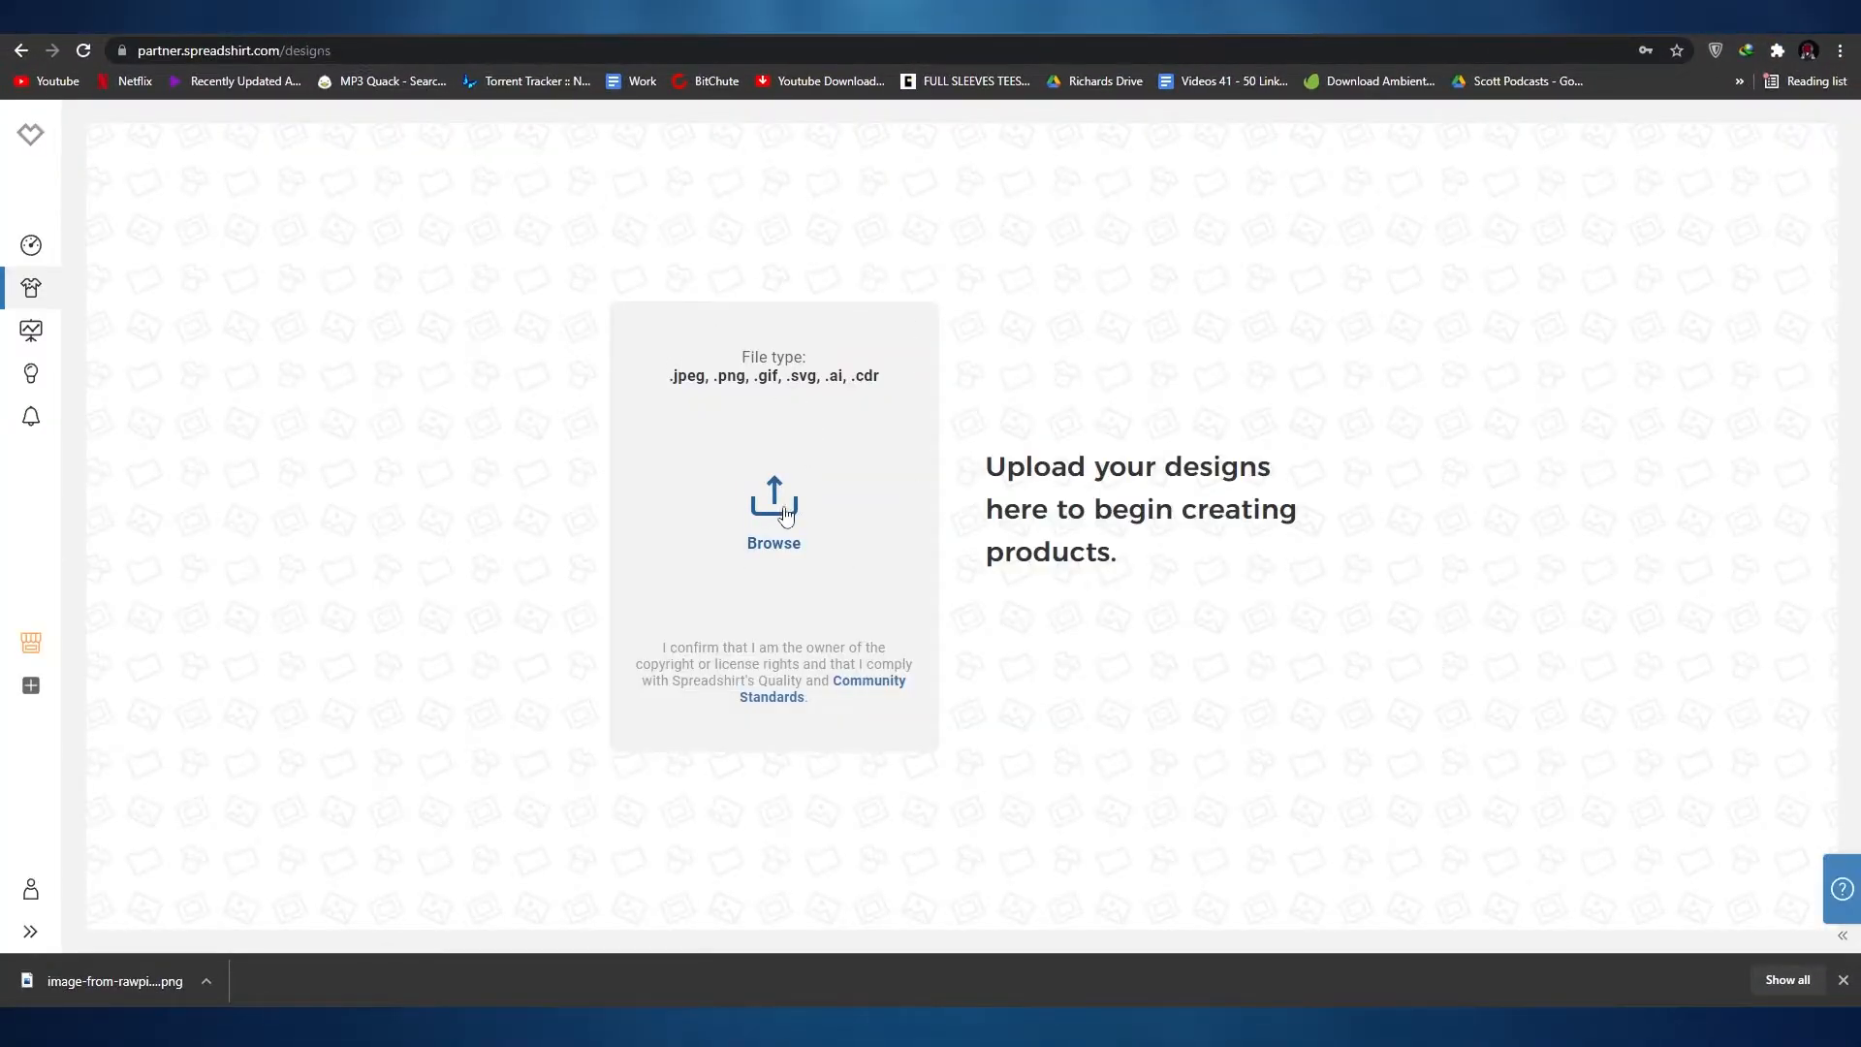
Step: Upload image-from-rawpixel-id-2457591-original from the Pictures folder to the Spreadshirt Designs page and open the design for editing
{"action": "left_click", "coordinate": [795, 514]}
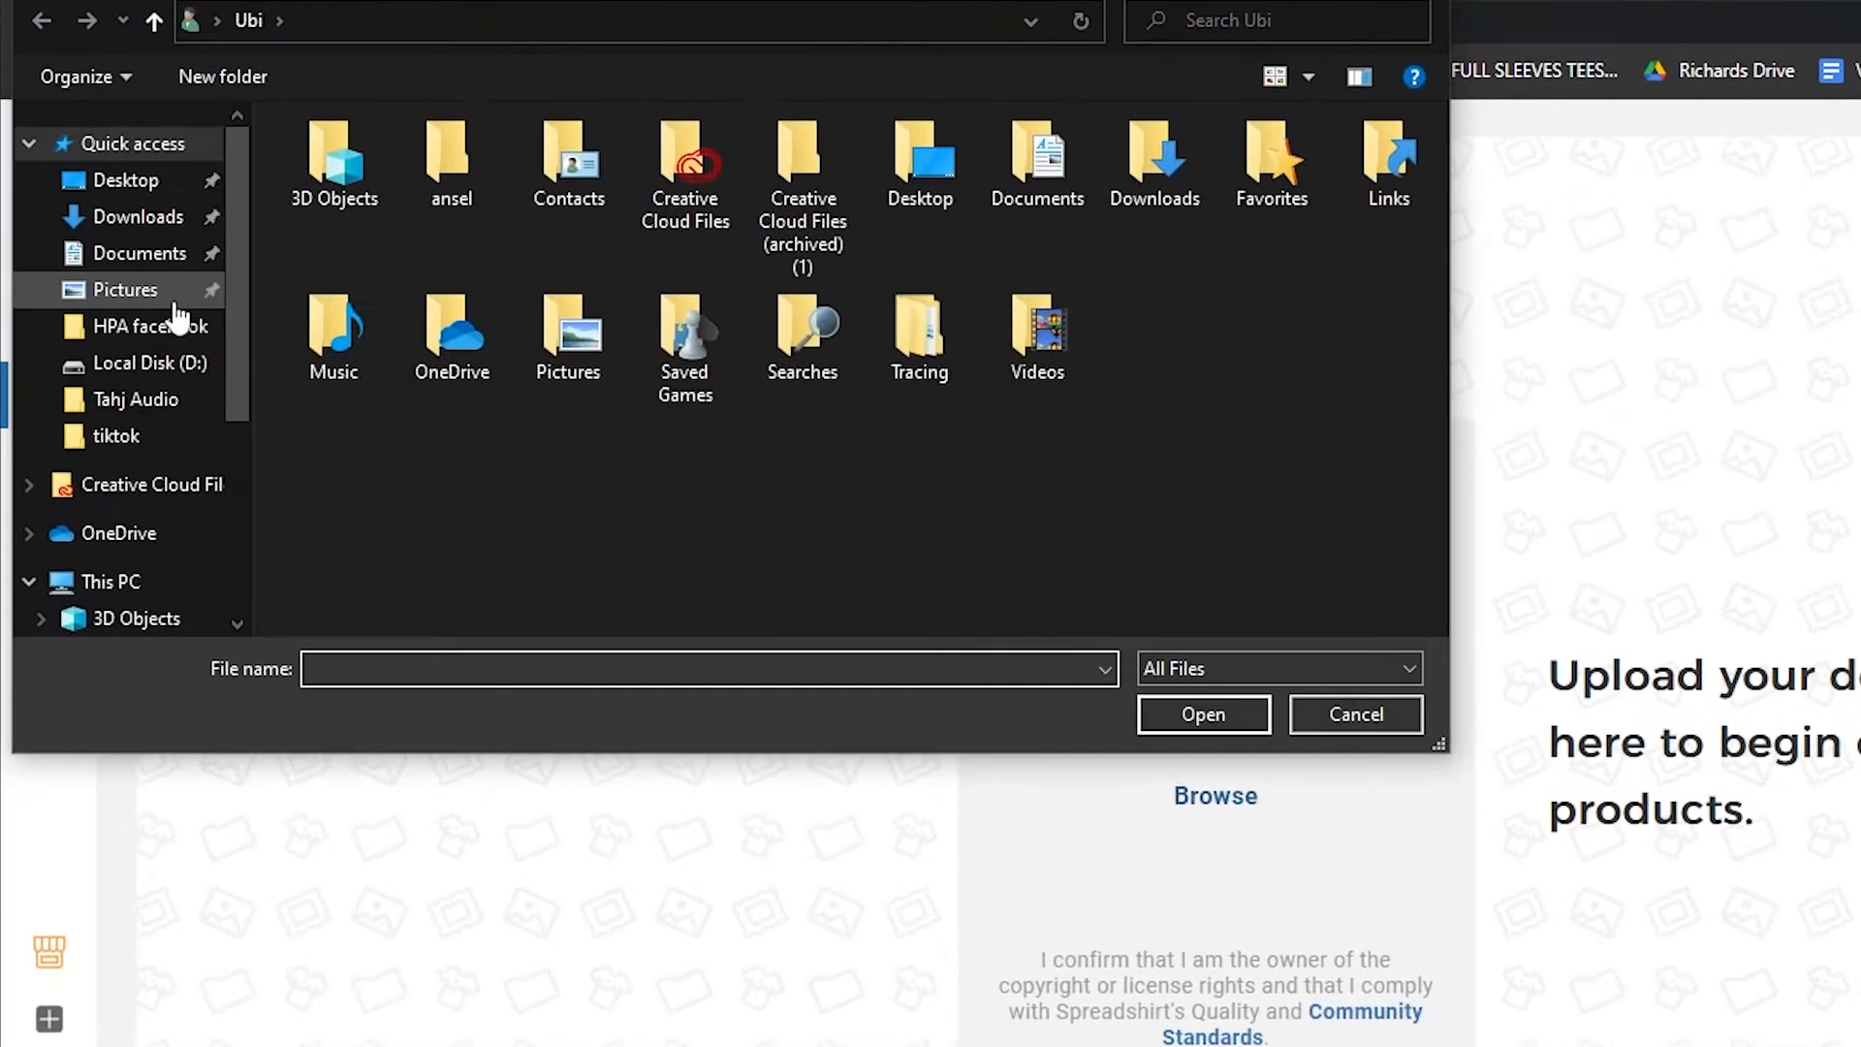
{"action": "left_click", "coordinate": [80, 221]}
{"action": "left_click", "coordinate": [860, 235]}
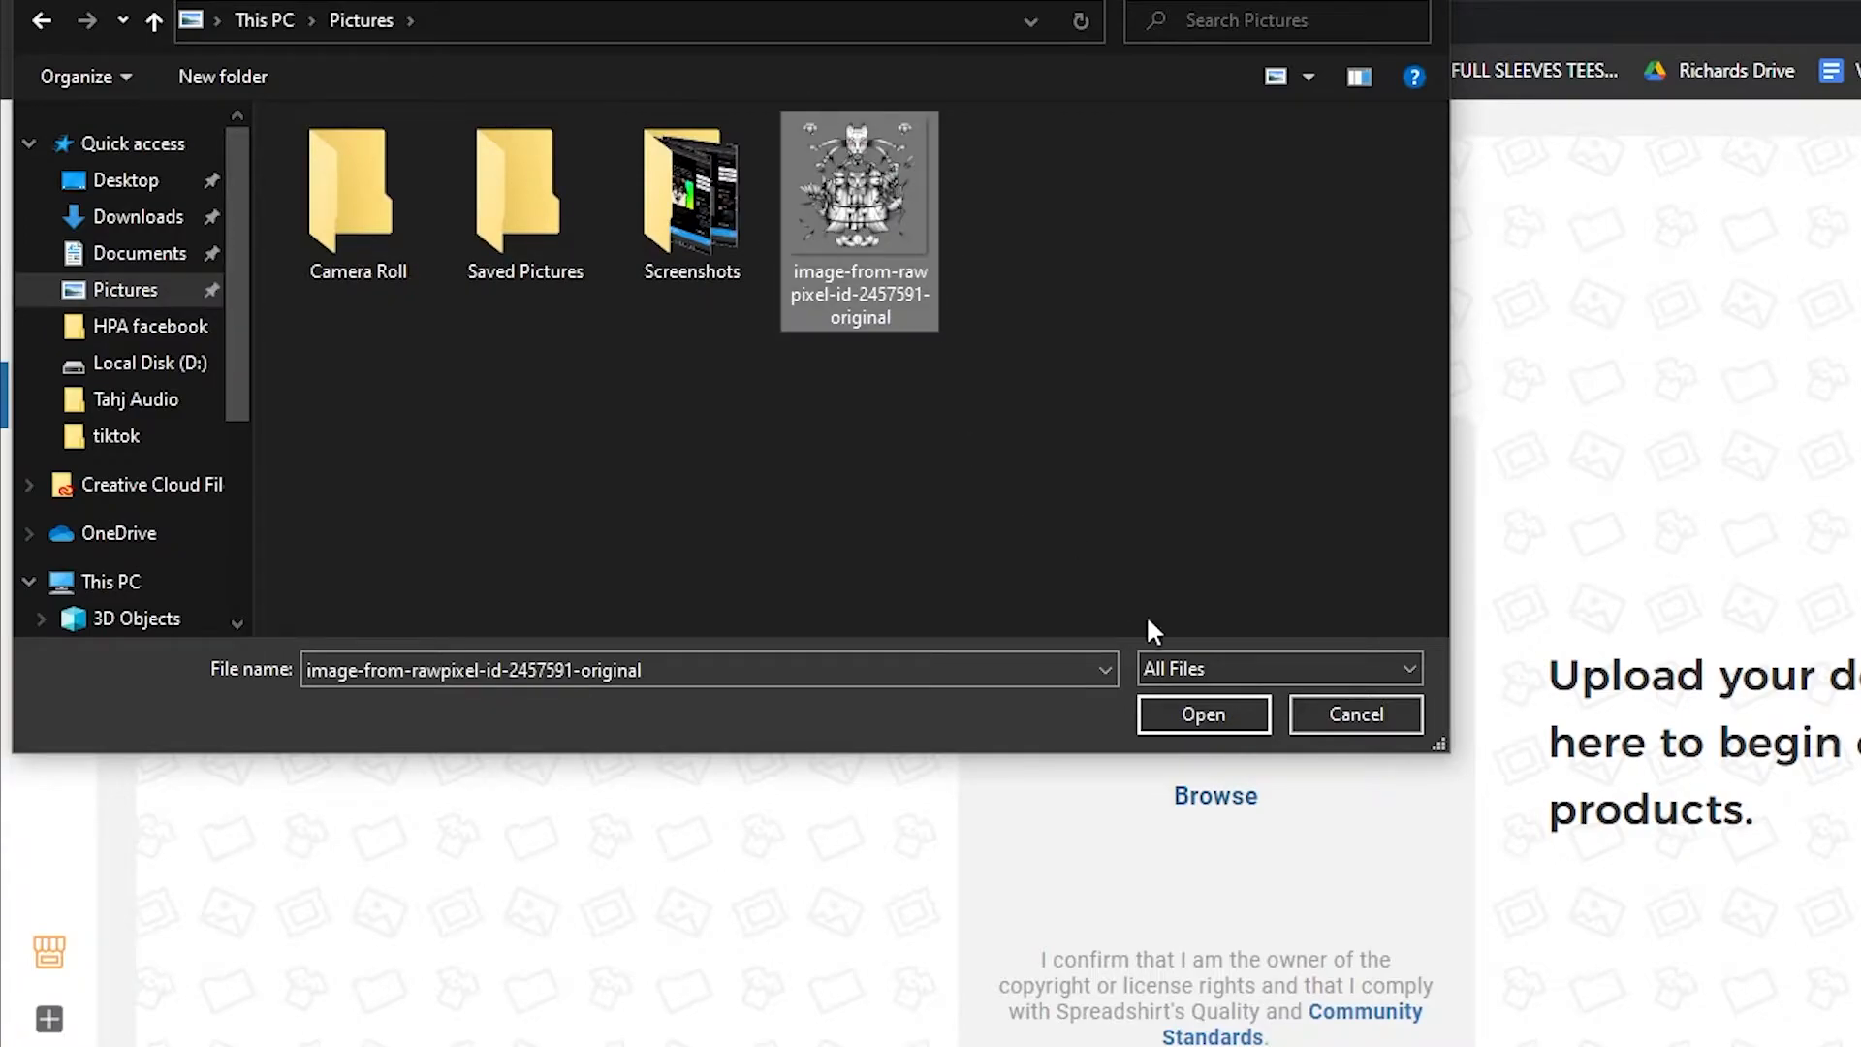
{"action": "left_click", "coordinate": [1204, 715]}
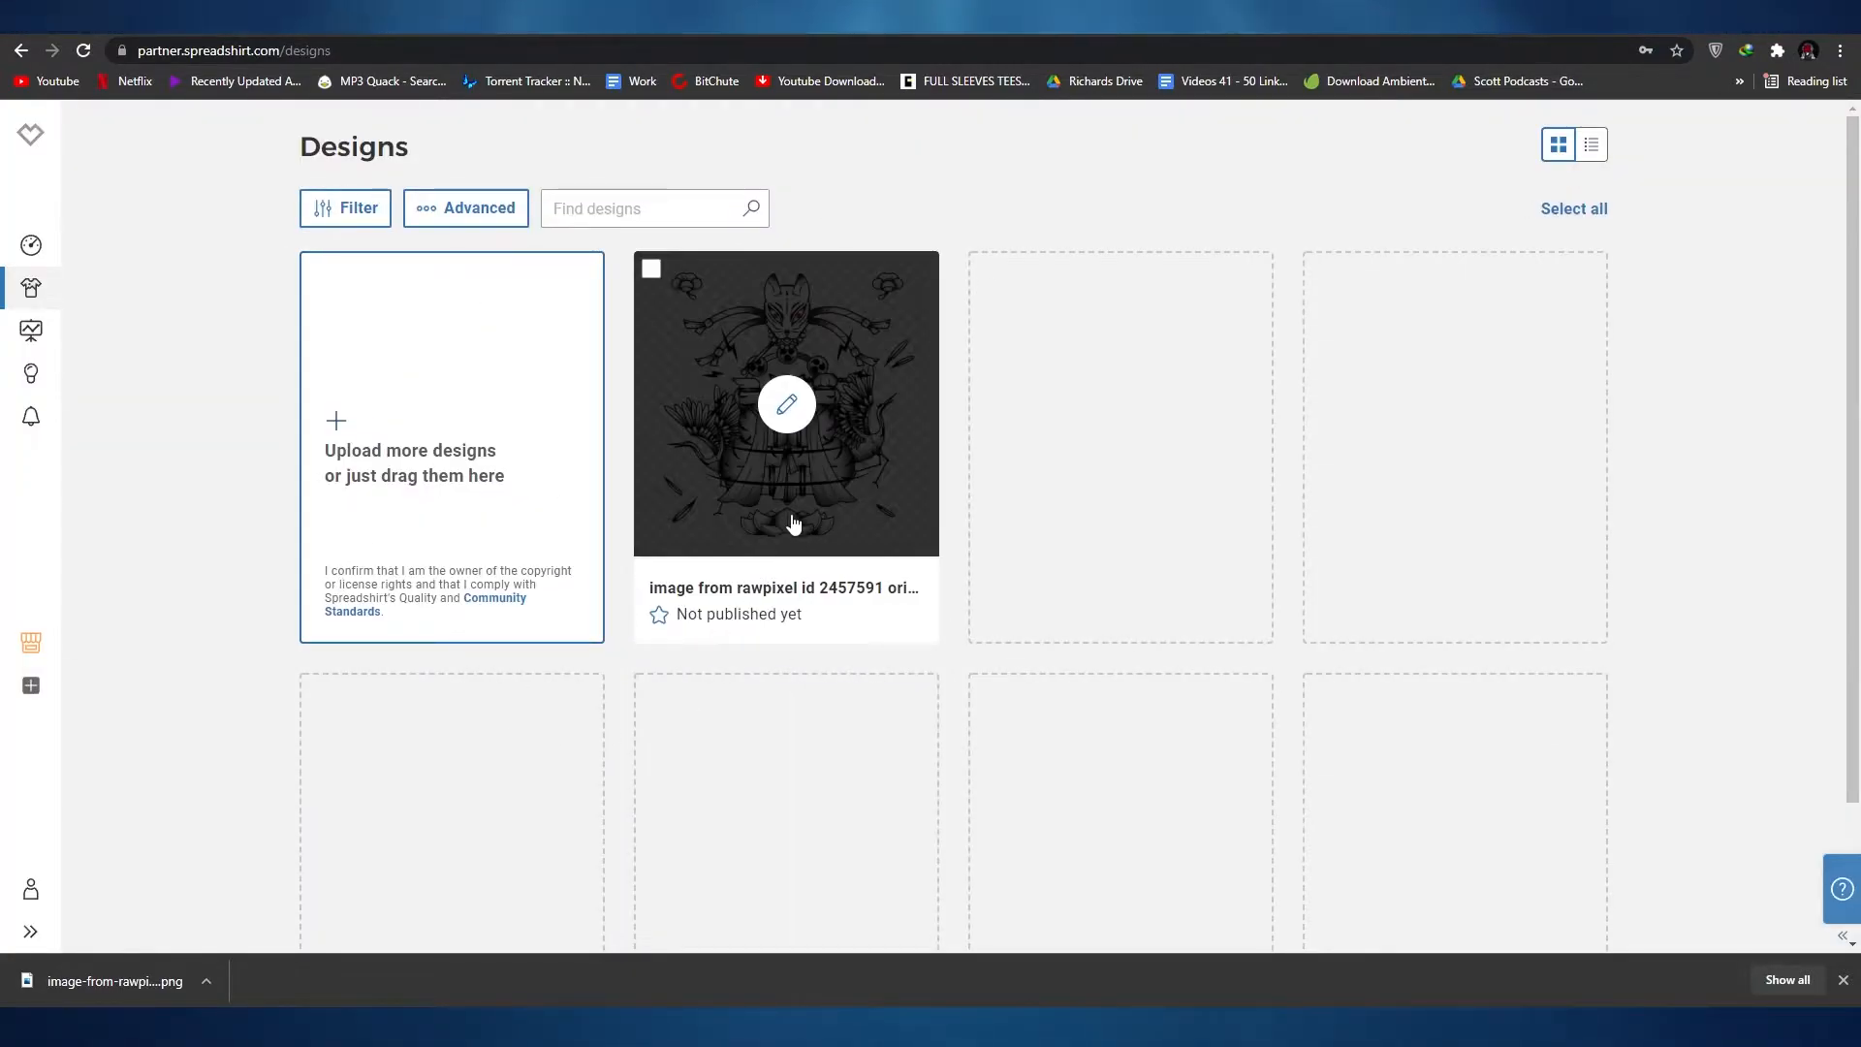
{"action": "left_click", "coordinate": [793, 523]}
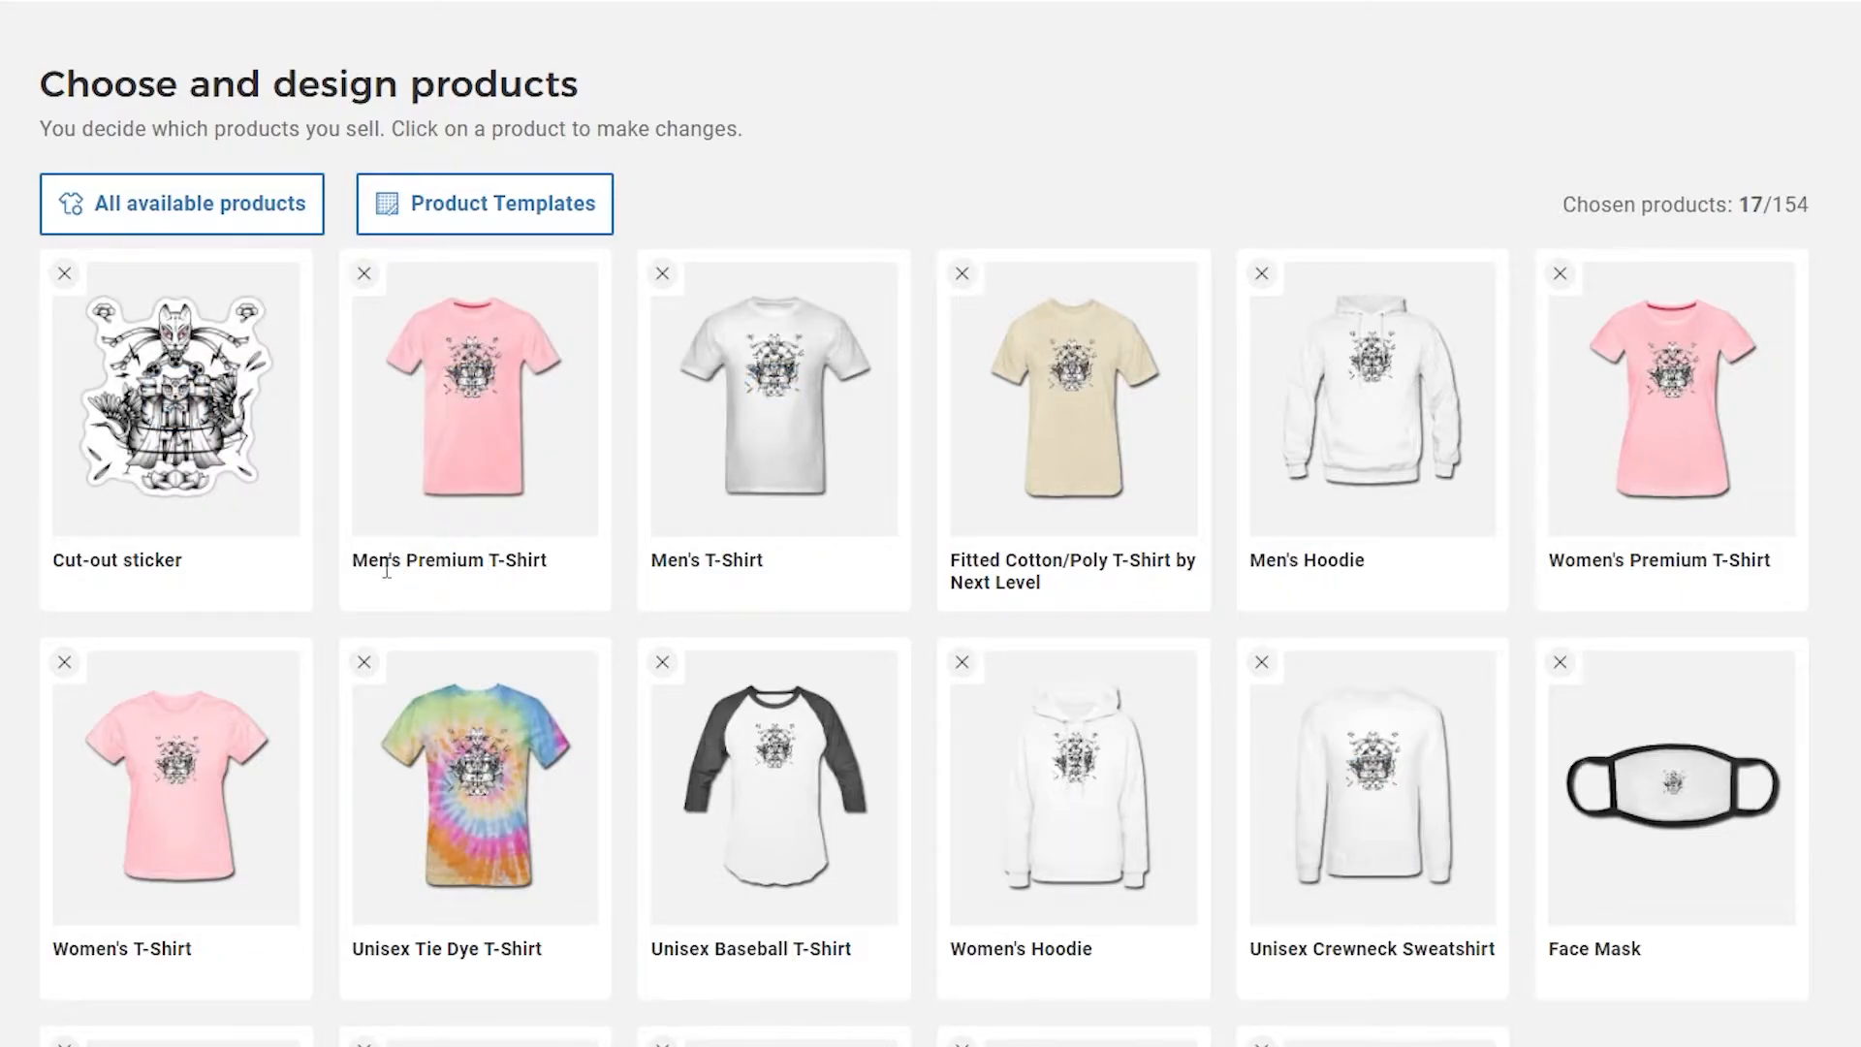
Step: Remove the Unisex Tie Dye T-Shirt from the products chosen for the design
{"action": "scroll", "coordinate": [315, 691], "scroll_direction": "down", "scroll_amount": 1}
{"action": "scroll", "coordinate": [319, 702], "scroll_direction": "down", "scroll_amount": 2}
{"action": "scroll", "coordinate": [272, 756], "scroll_direction": "up", "scroll_amount": 1}
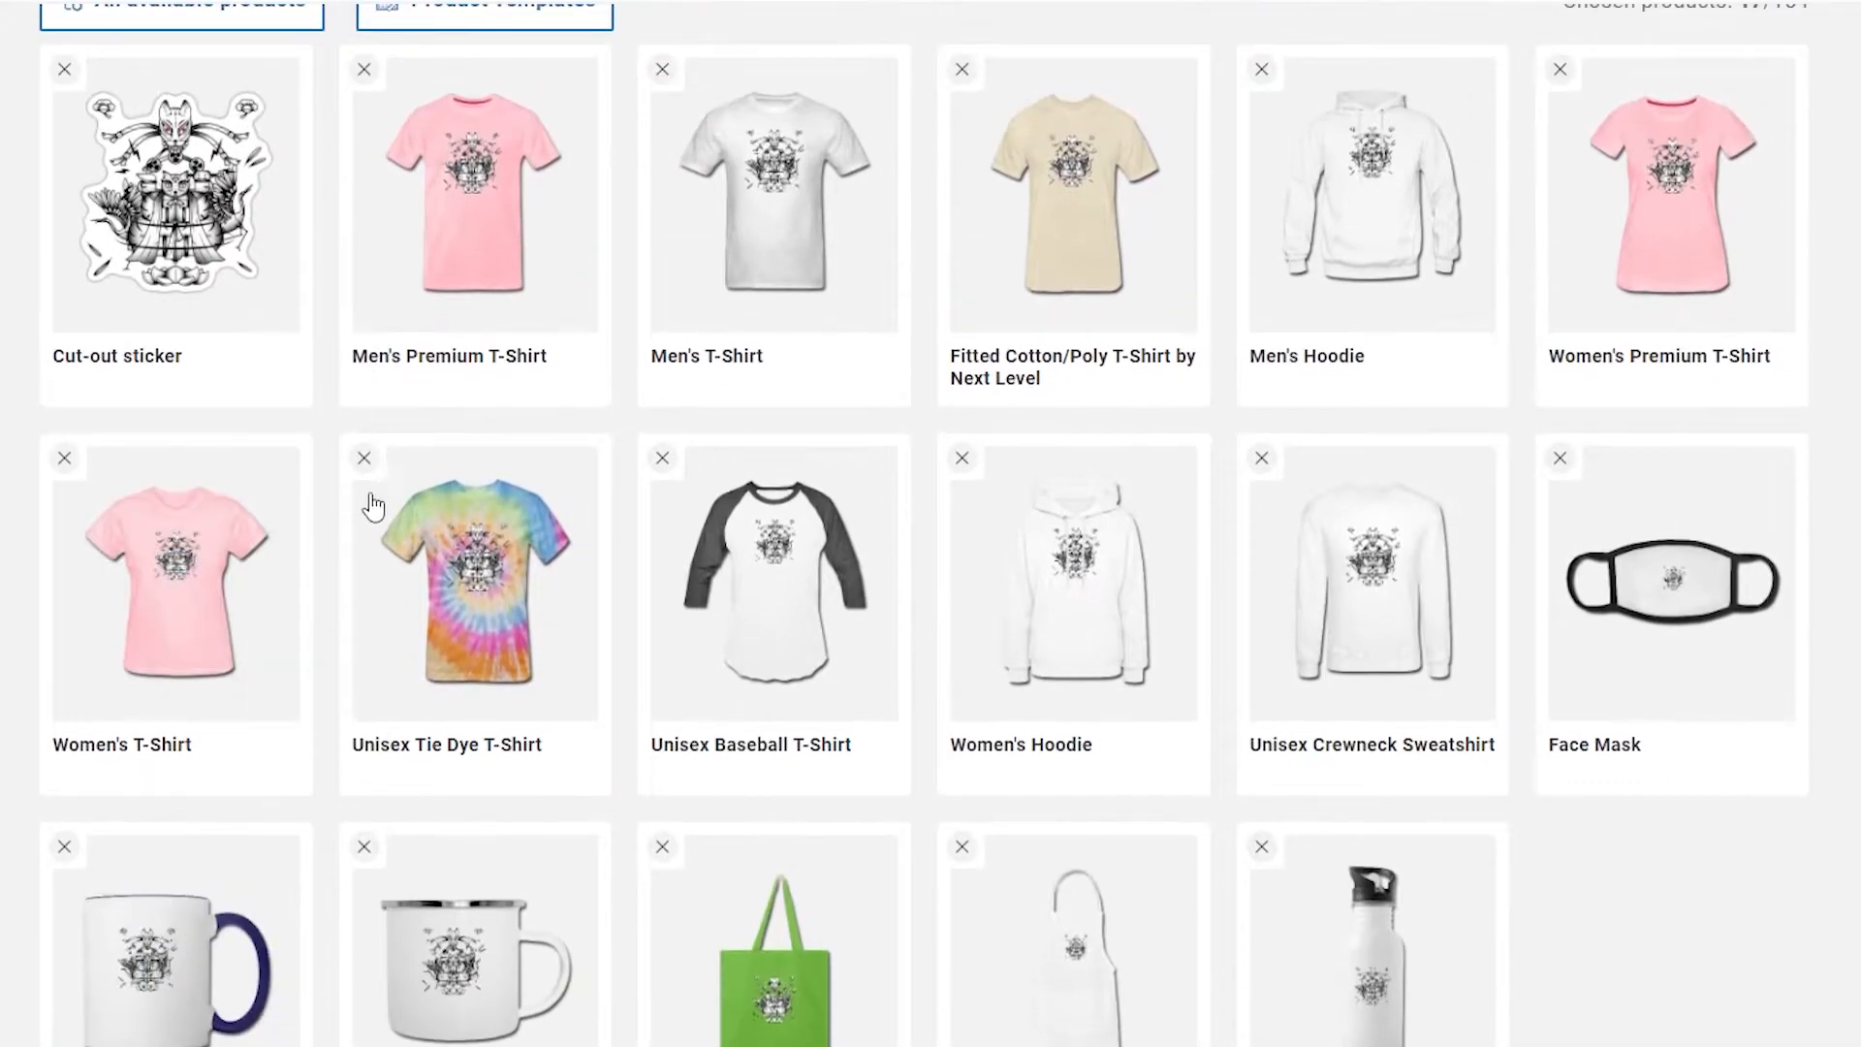
{"action": "left_click", "coordinate": [367, 460]}
{"action": "scroll", "coordinate": [1338, 737], "scroll_direction": "down", "scroll_amount": 1}
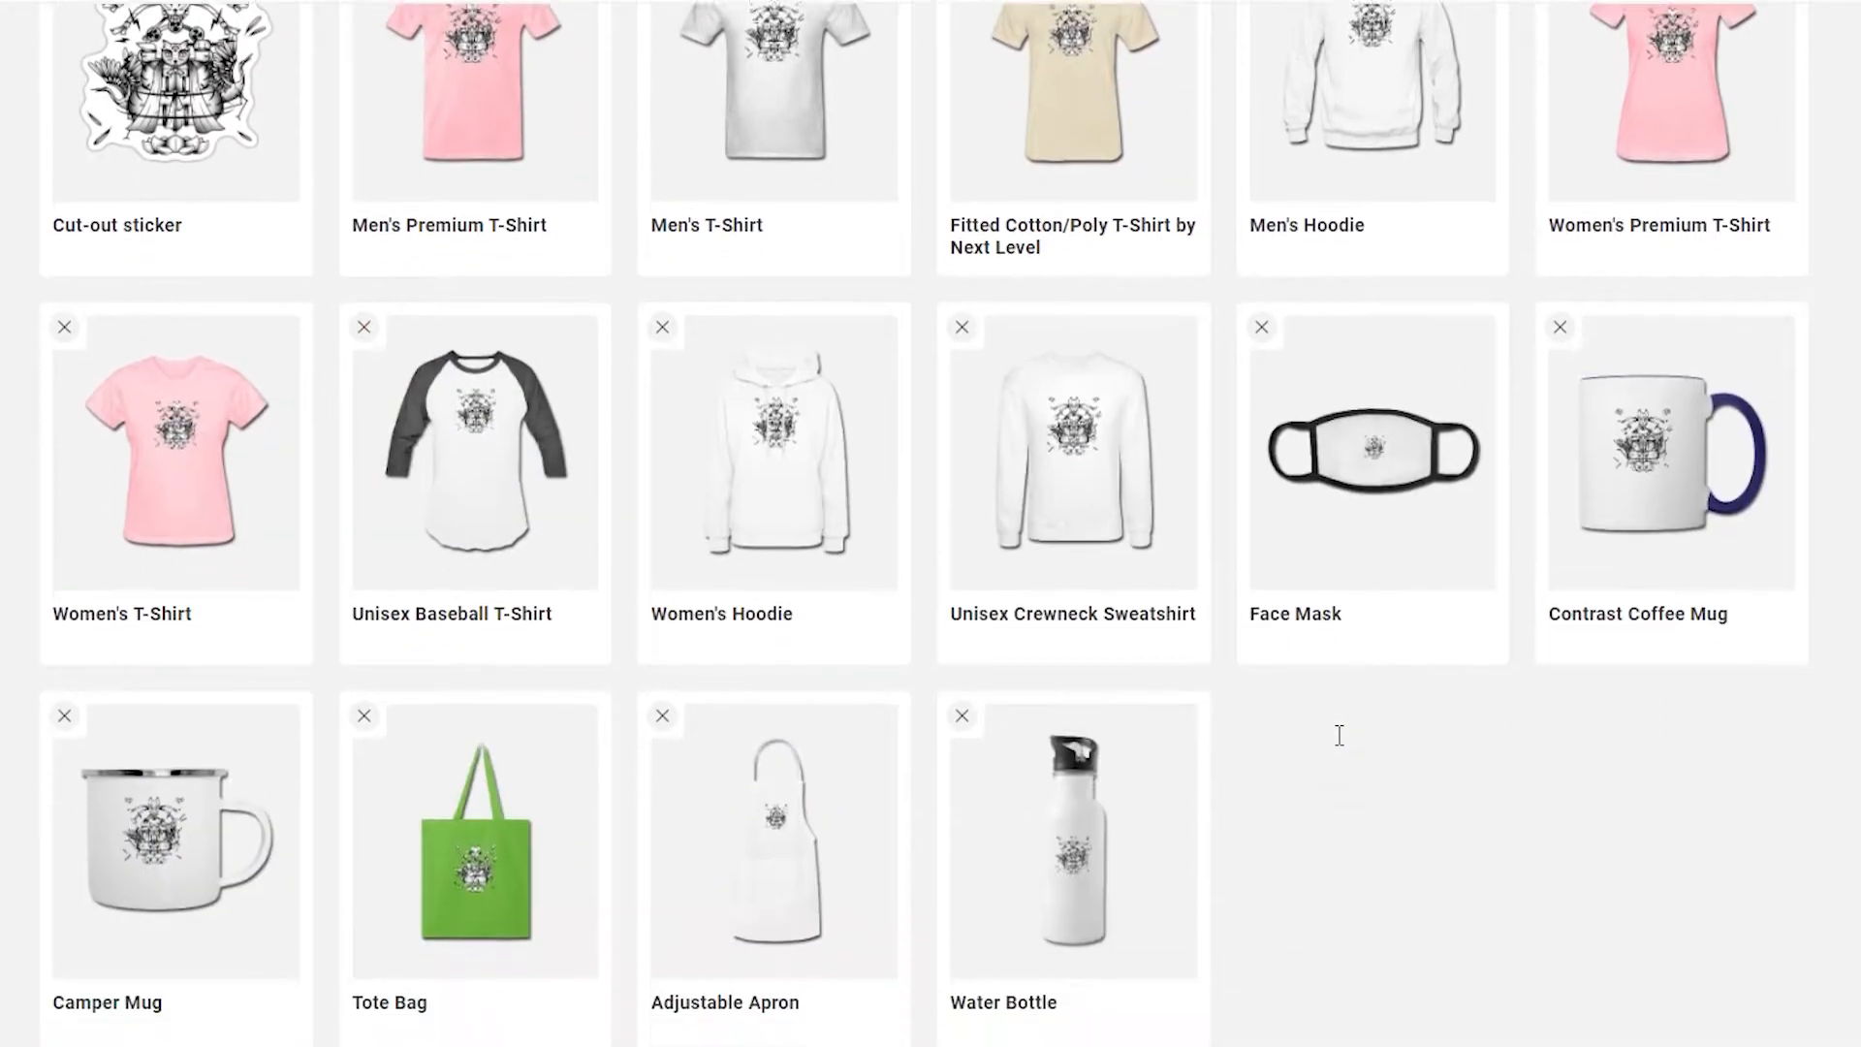
Step: Review the remaining chosen products and open the catalogue of all available products
{"action": "scroll", "coordinate": [1337, 737], "scroll_direction": "up", "scroll_amount": 2}
{"action": "scroll", "coordinate": [951, 562], "scroll_direction": "down", "scroll_amount": 2}
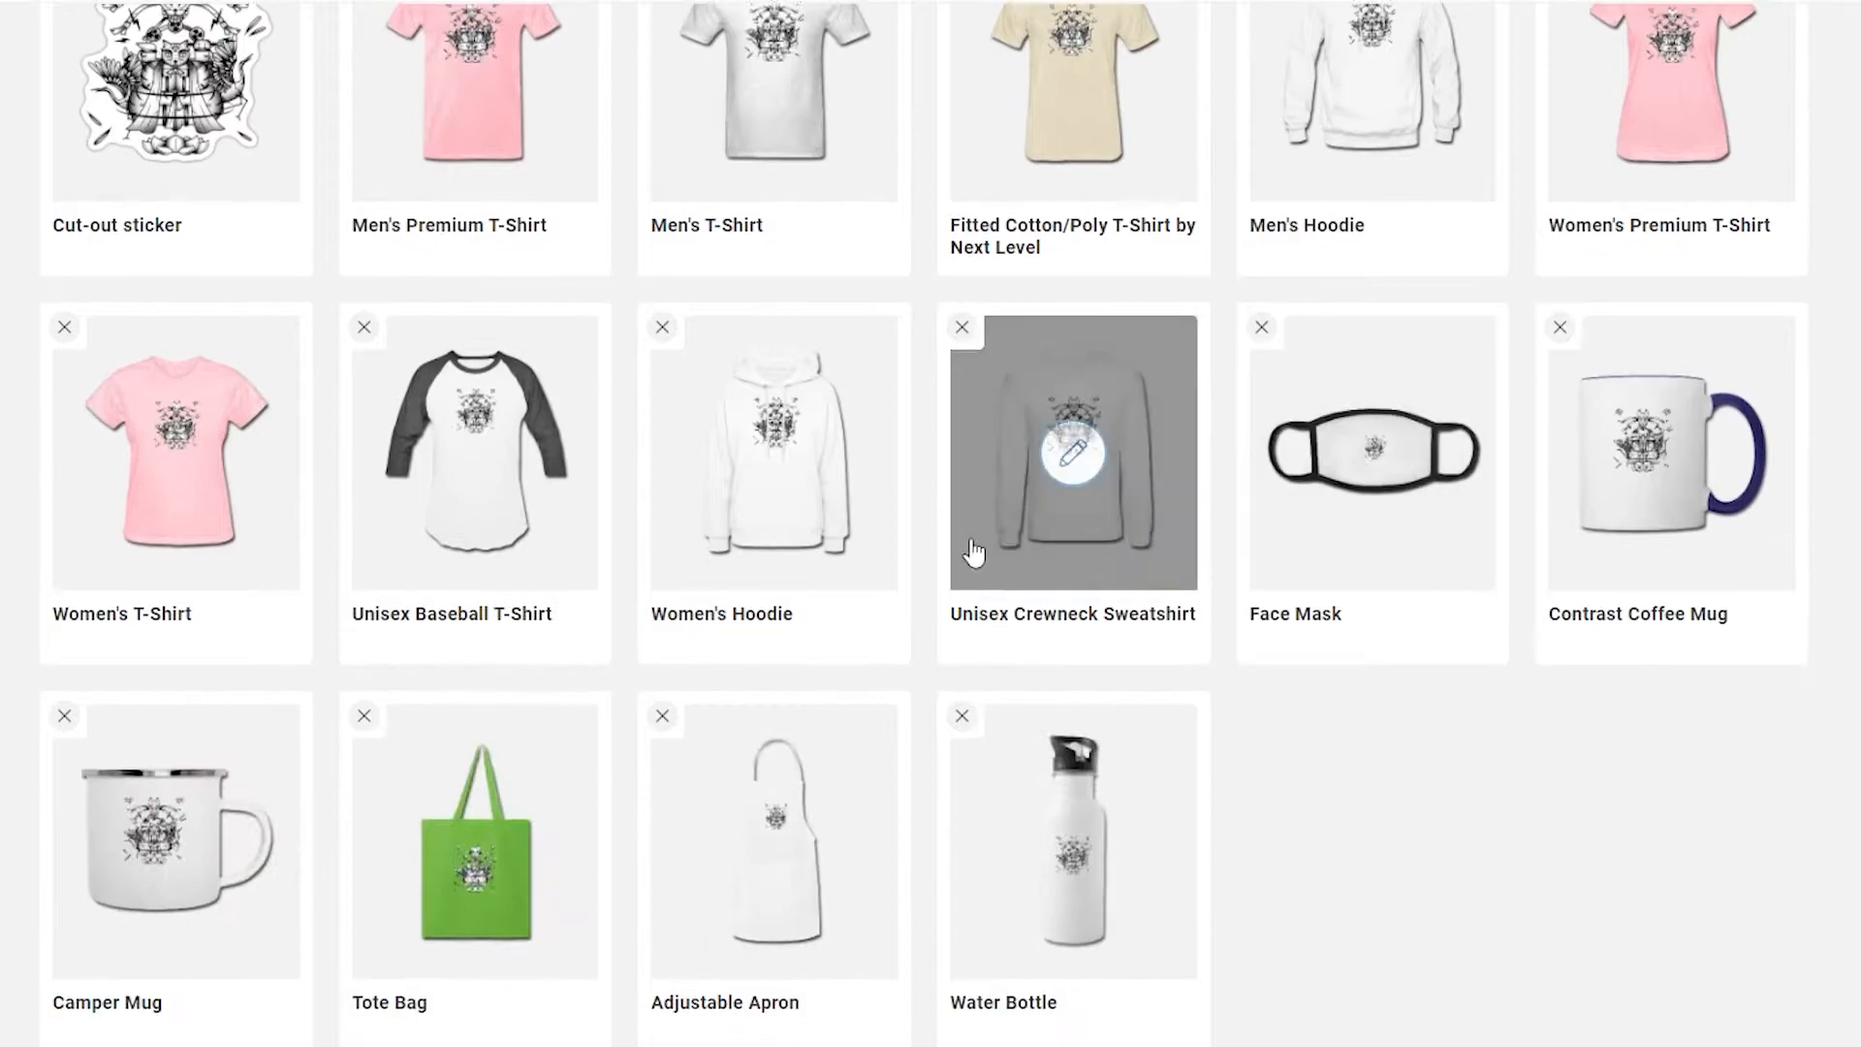
{"action": "scroll", "coordinate": [950, 707], "scroll_direction": "up", "scroll_amount": 2}
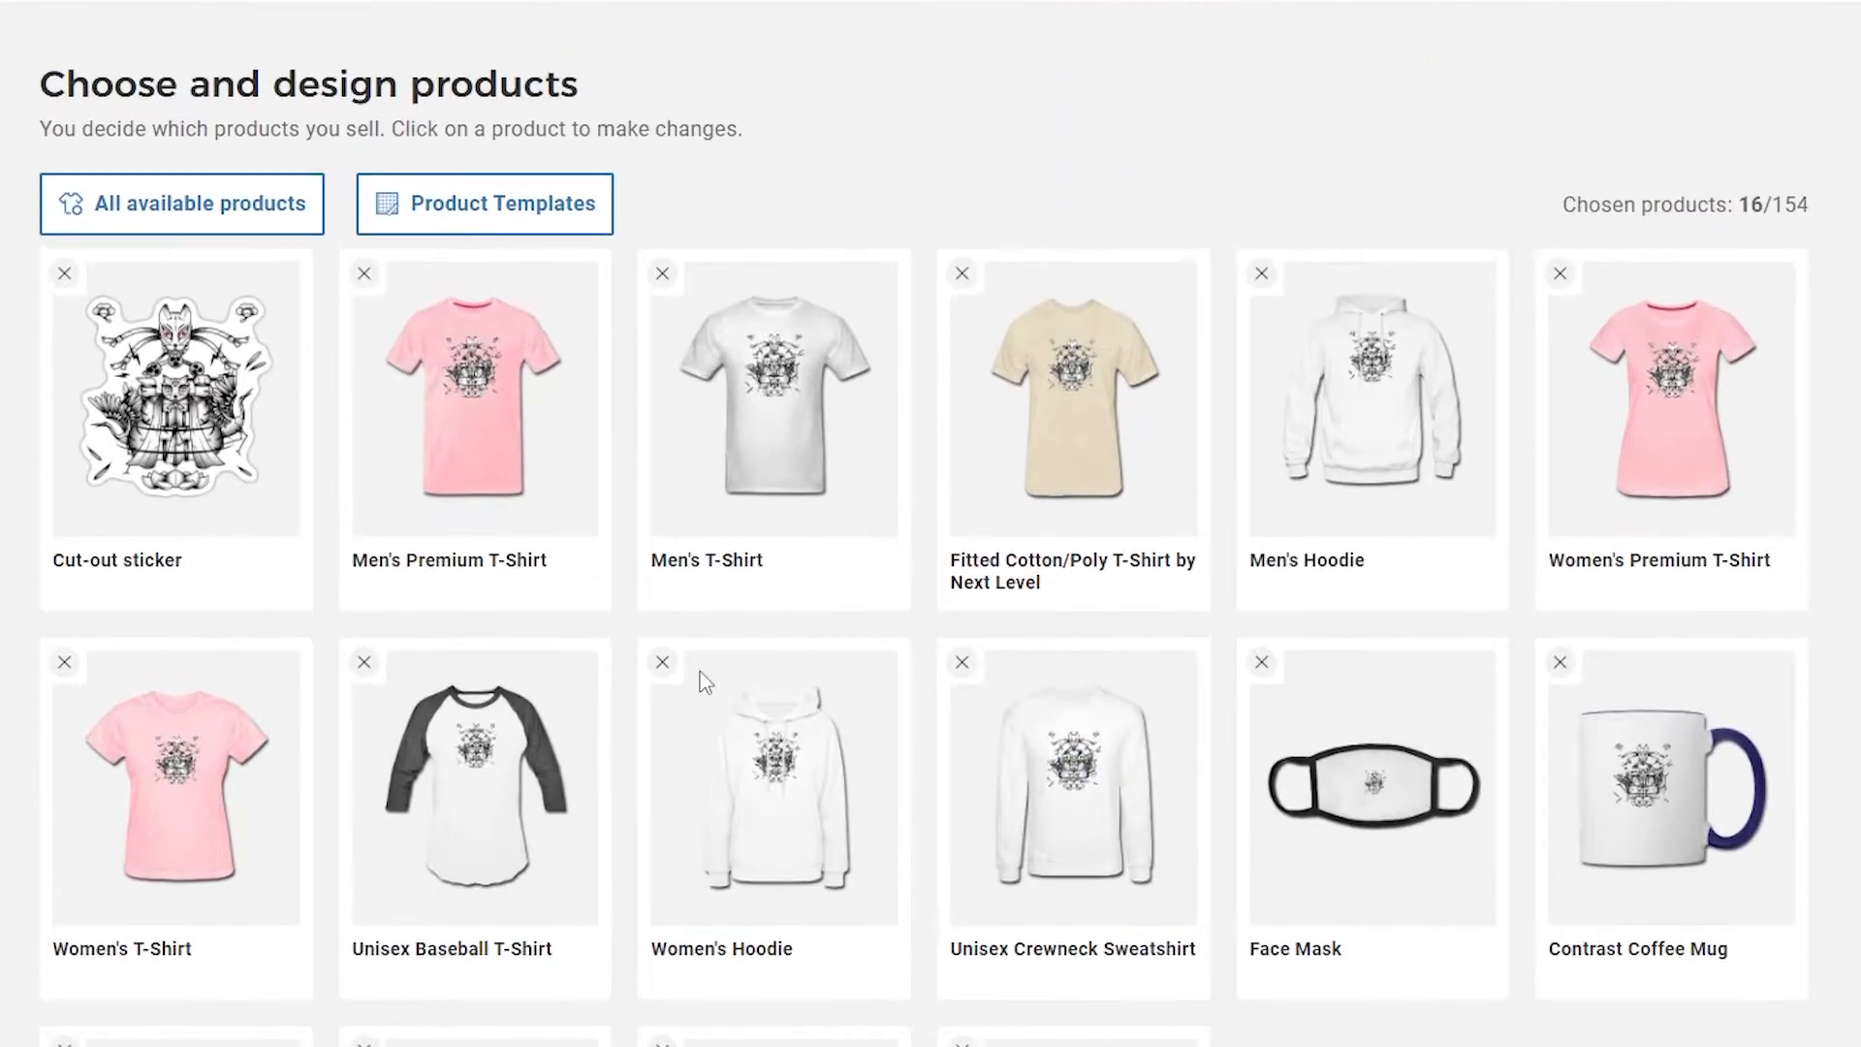
{"action": "left_click", "coordinate": [215, 228]}
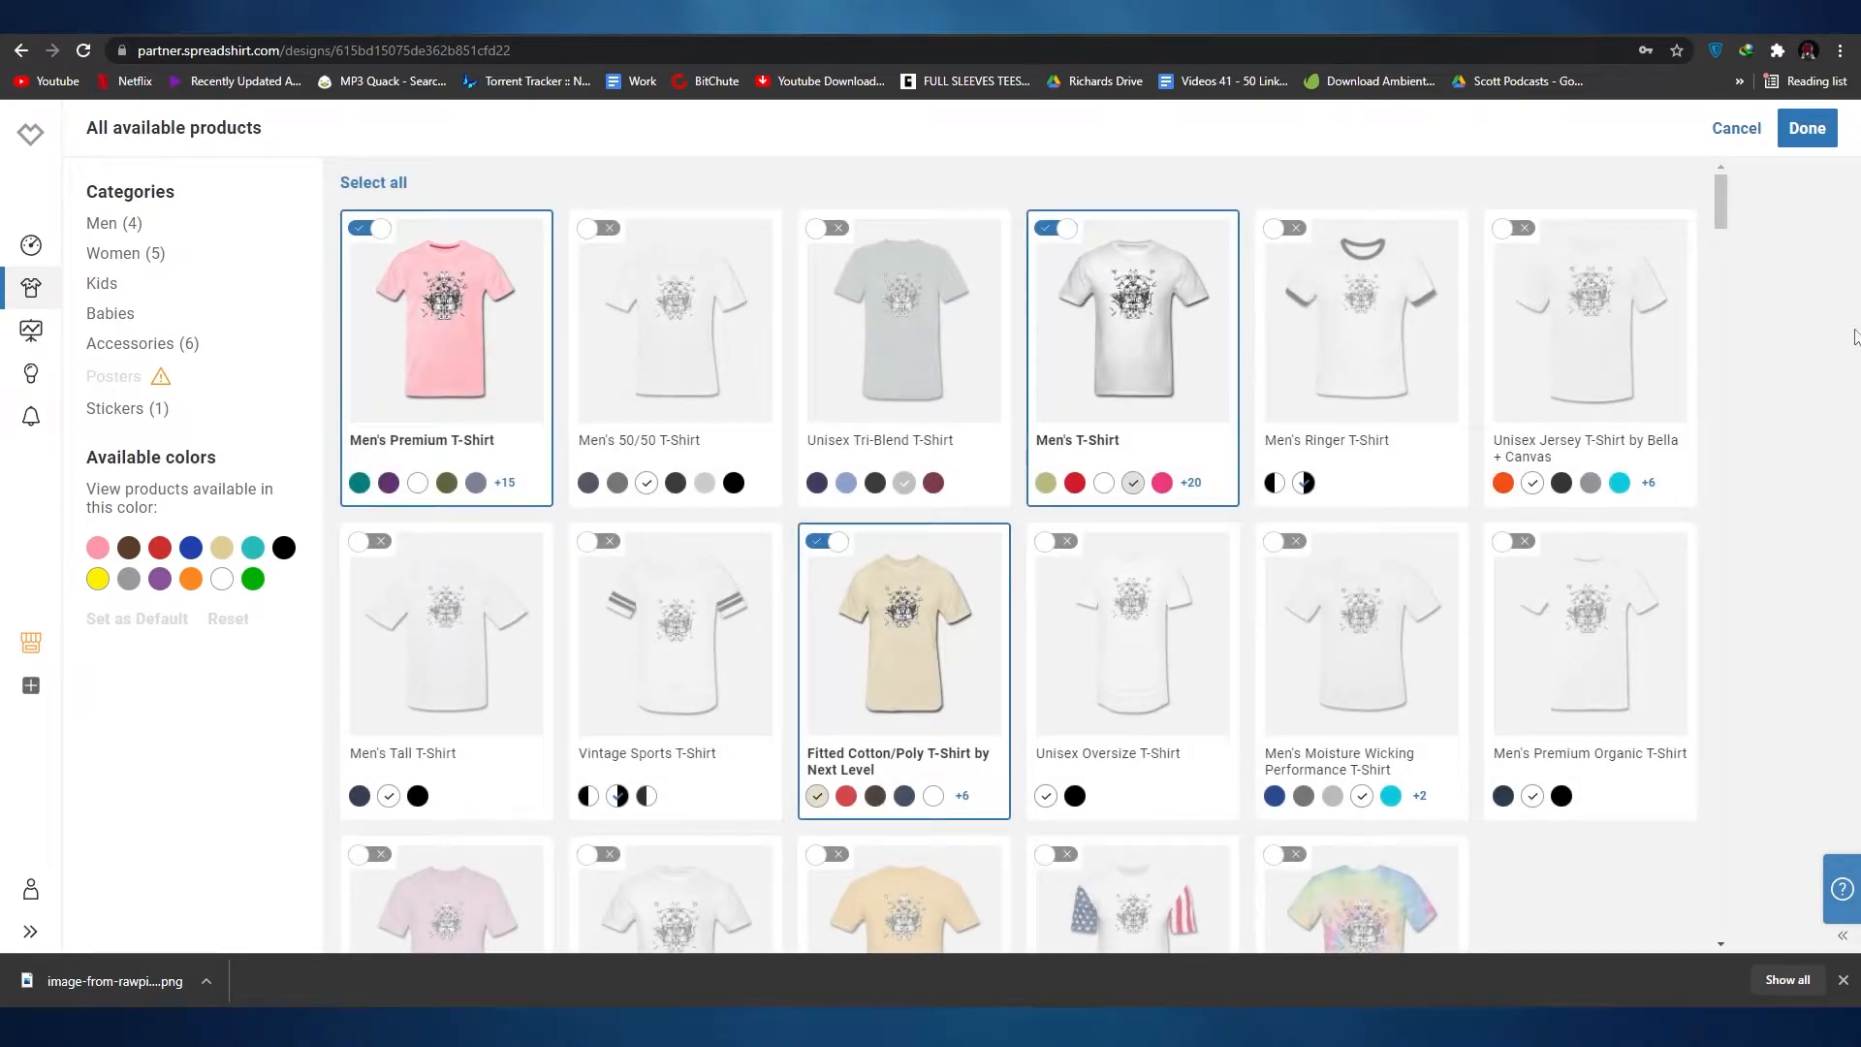
Step: Examine the catalogue of all available men's and women's products to see which ones suit the design
{"action": "scroll", "coordinate": [781, 415], "scroll_direction": "down", "scroll_amount": 12}
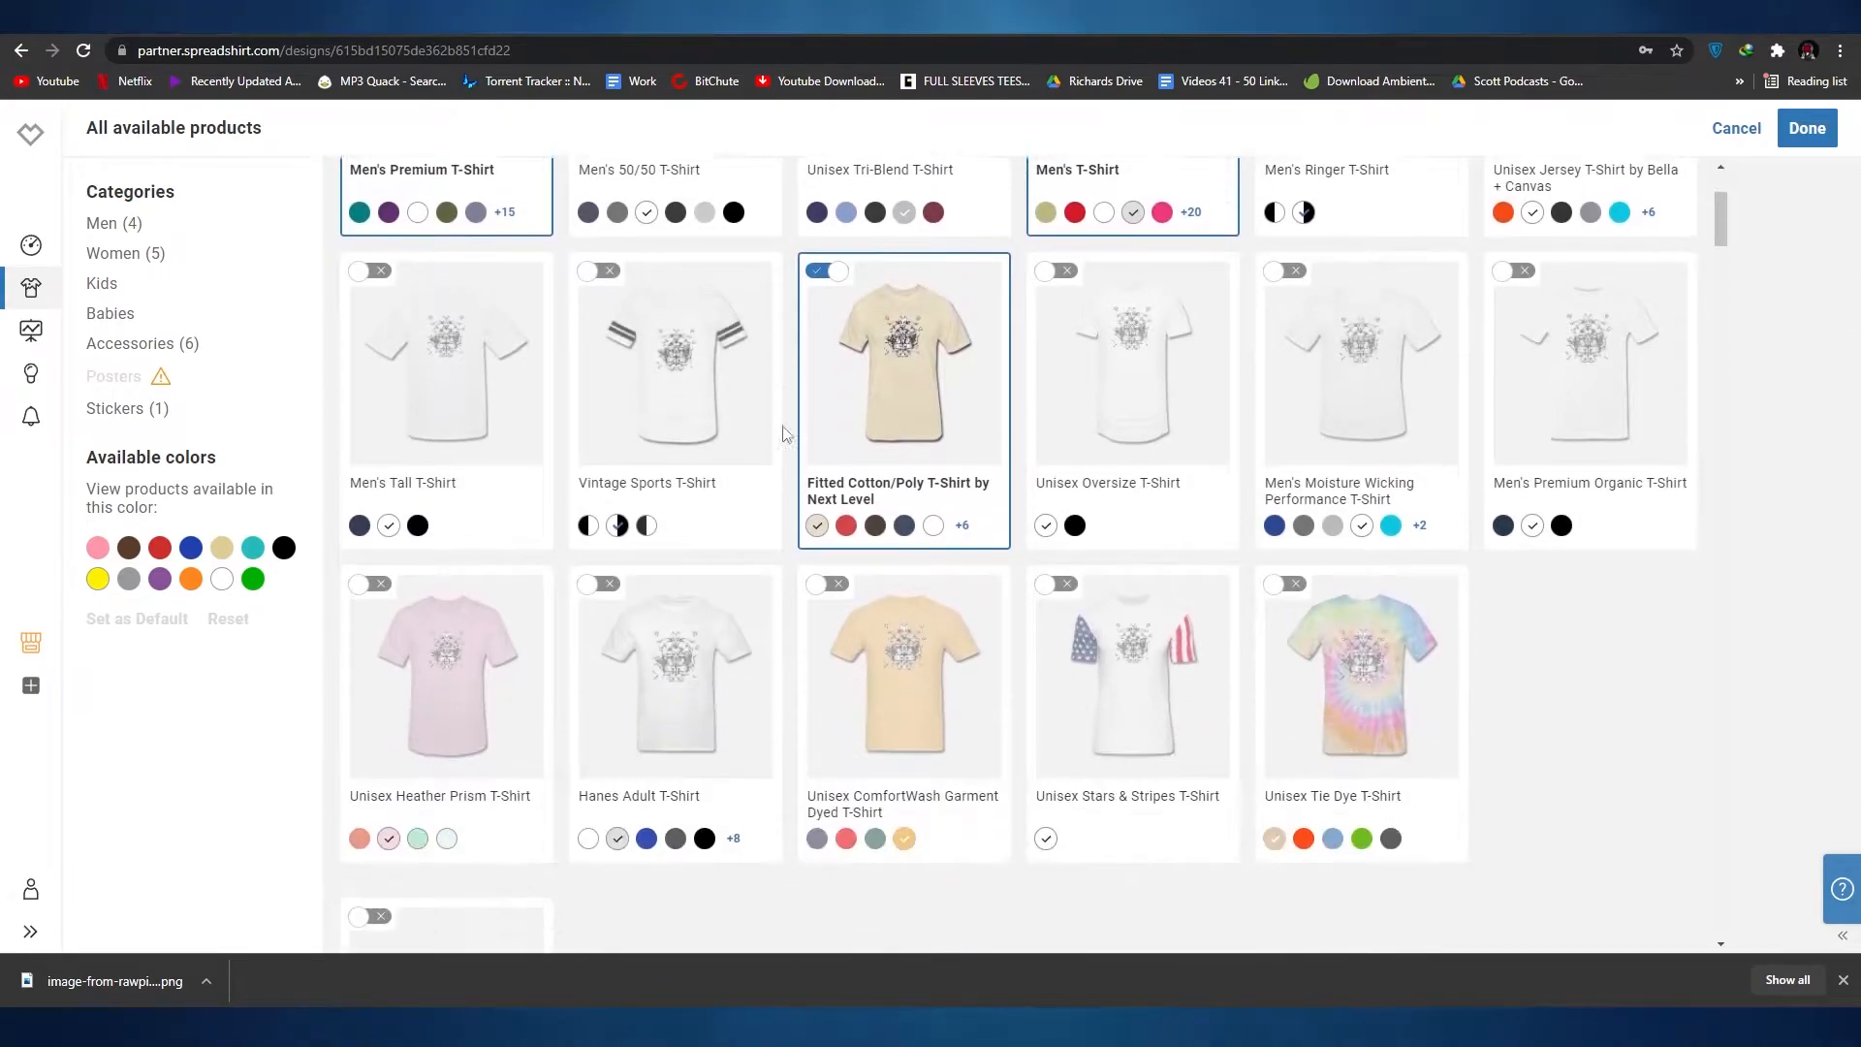
{"action": "scroll", "coordinate": [734, 437], "scroll_direction": "up", "scroll_amount": 10}
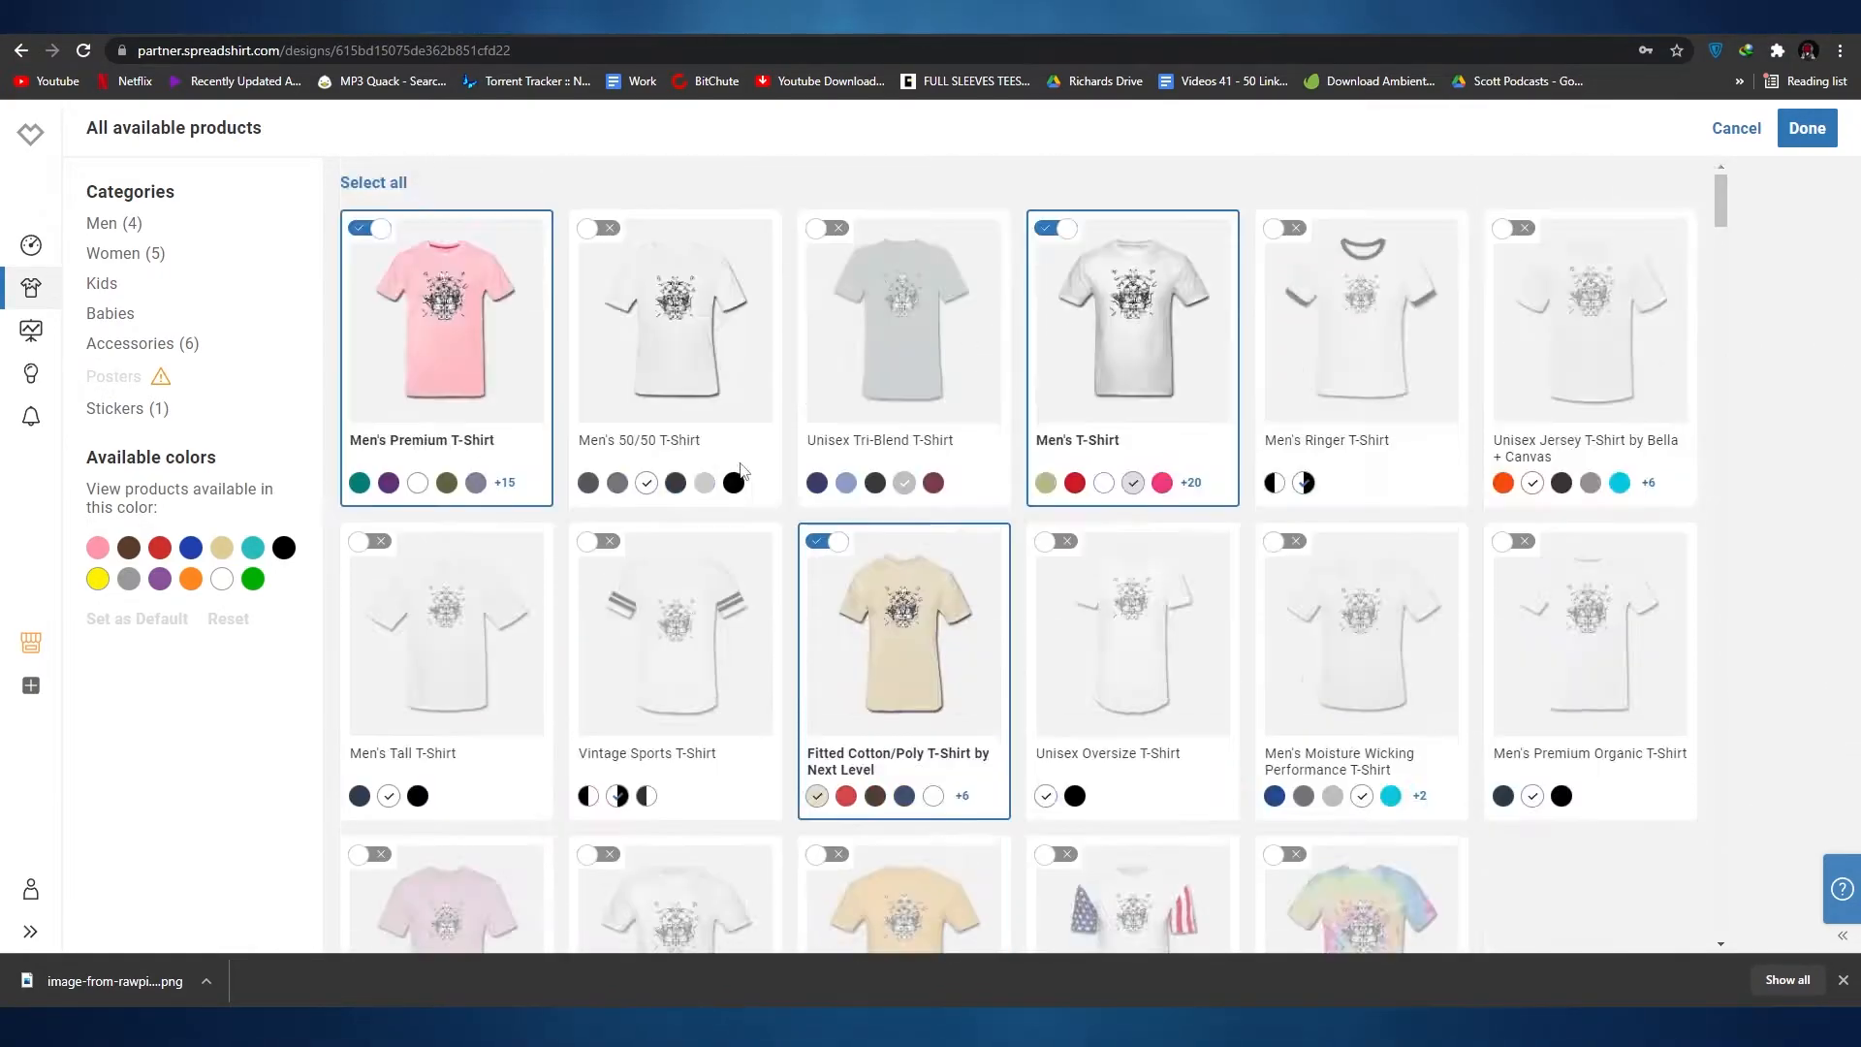
{"action": "scroll", "coordinate": [1451, 464], "scroll_direction": "down", "scroll_amount": 14}
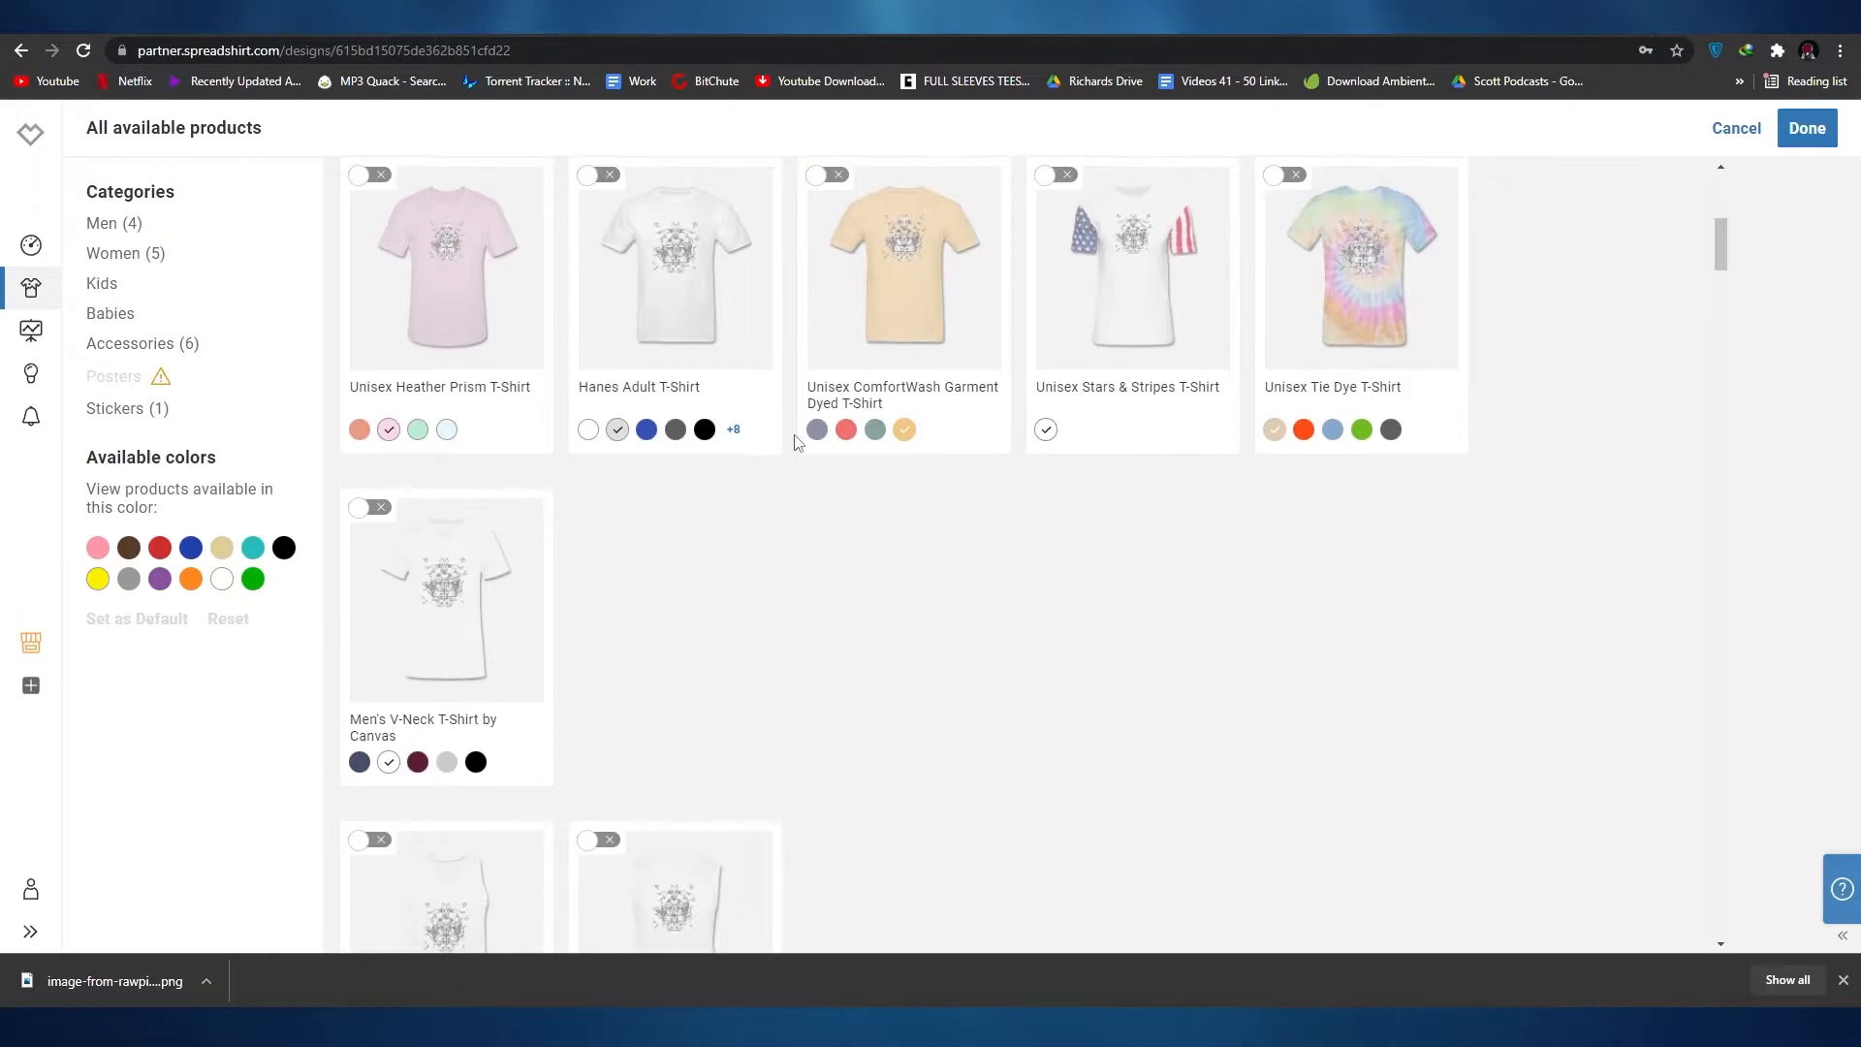
{"action": "scroll", "coordinate": [977, 403], "scroll_direction": "down", "scroll_amount": 13}
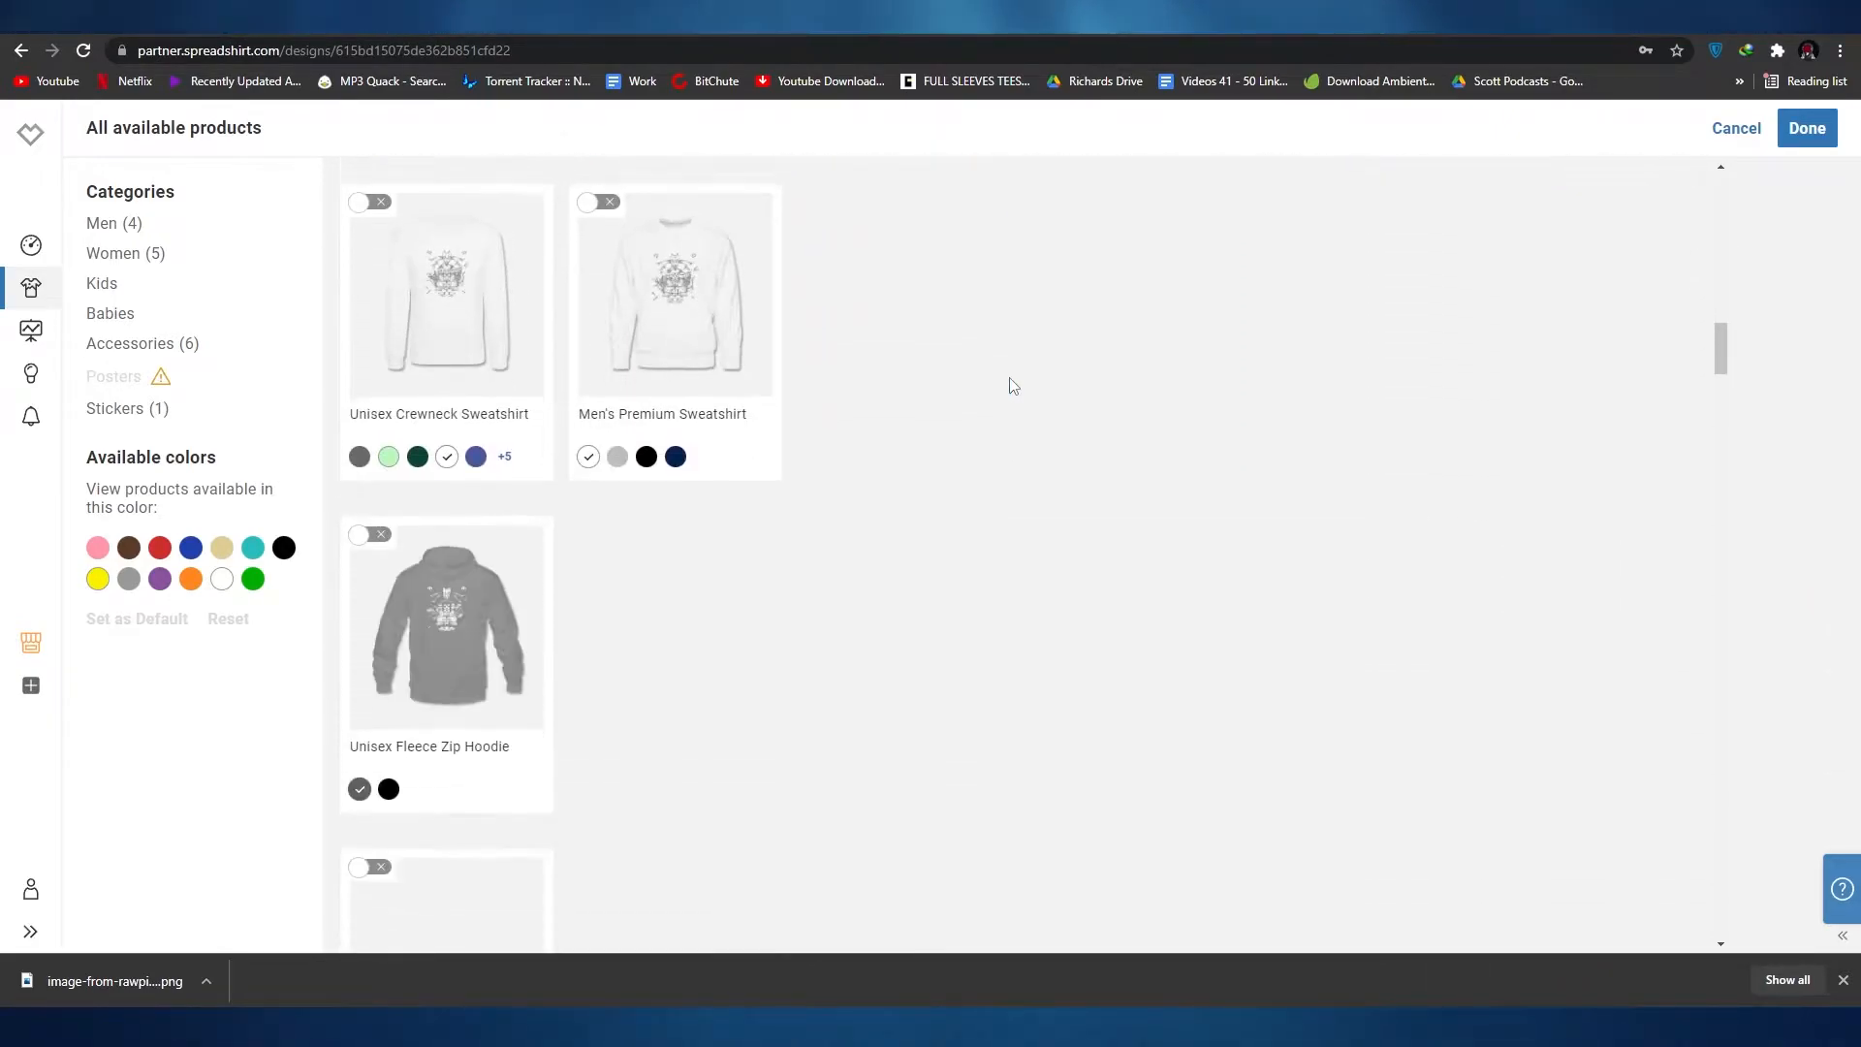
{"action": "scroll", "coordinate": [1014, 378], "scroll_direction": "down", "scroll_amount": 12}
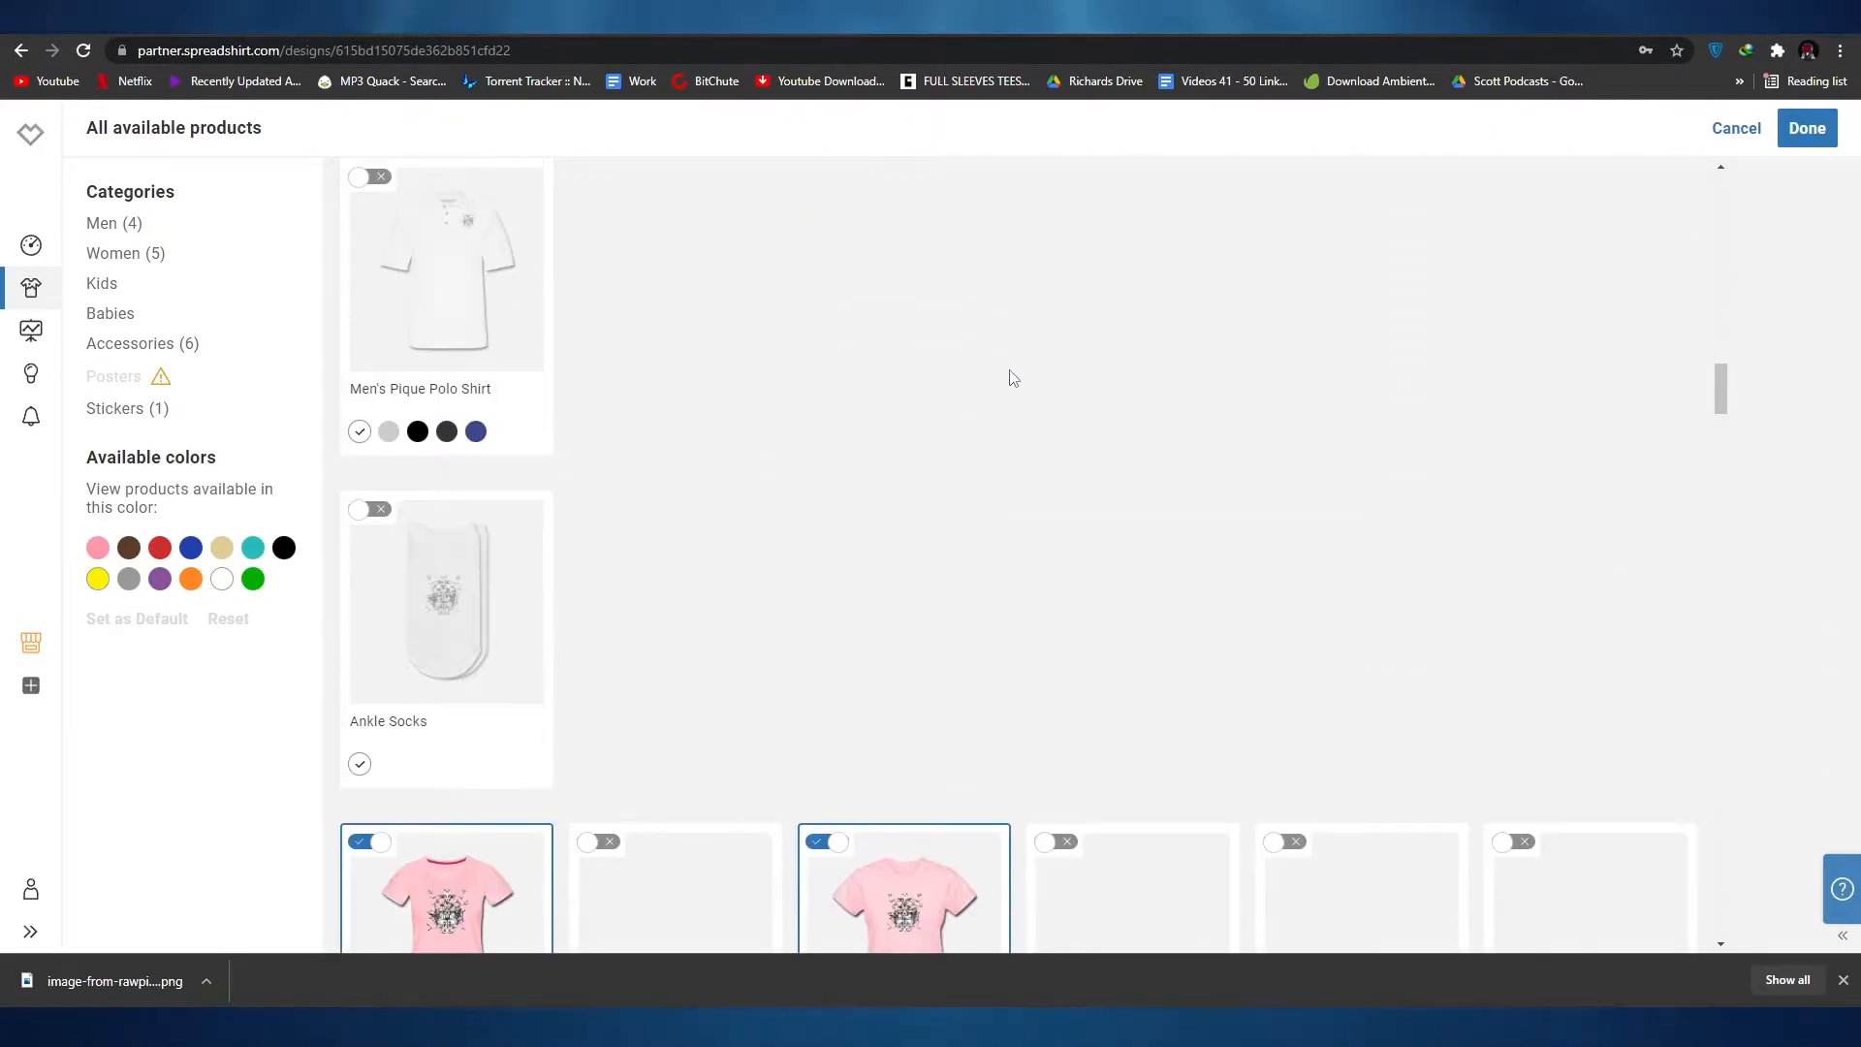
{"action": "scroll", "coordinate": [1042, 438], "scroll_direction": "down", "scroll_amount": 7}
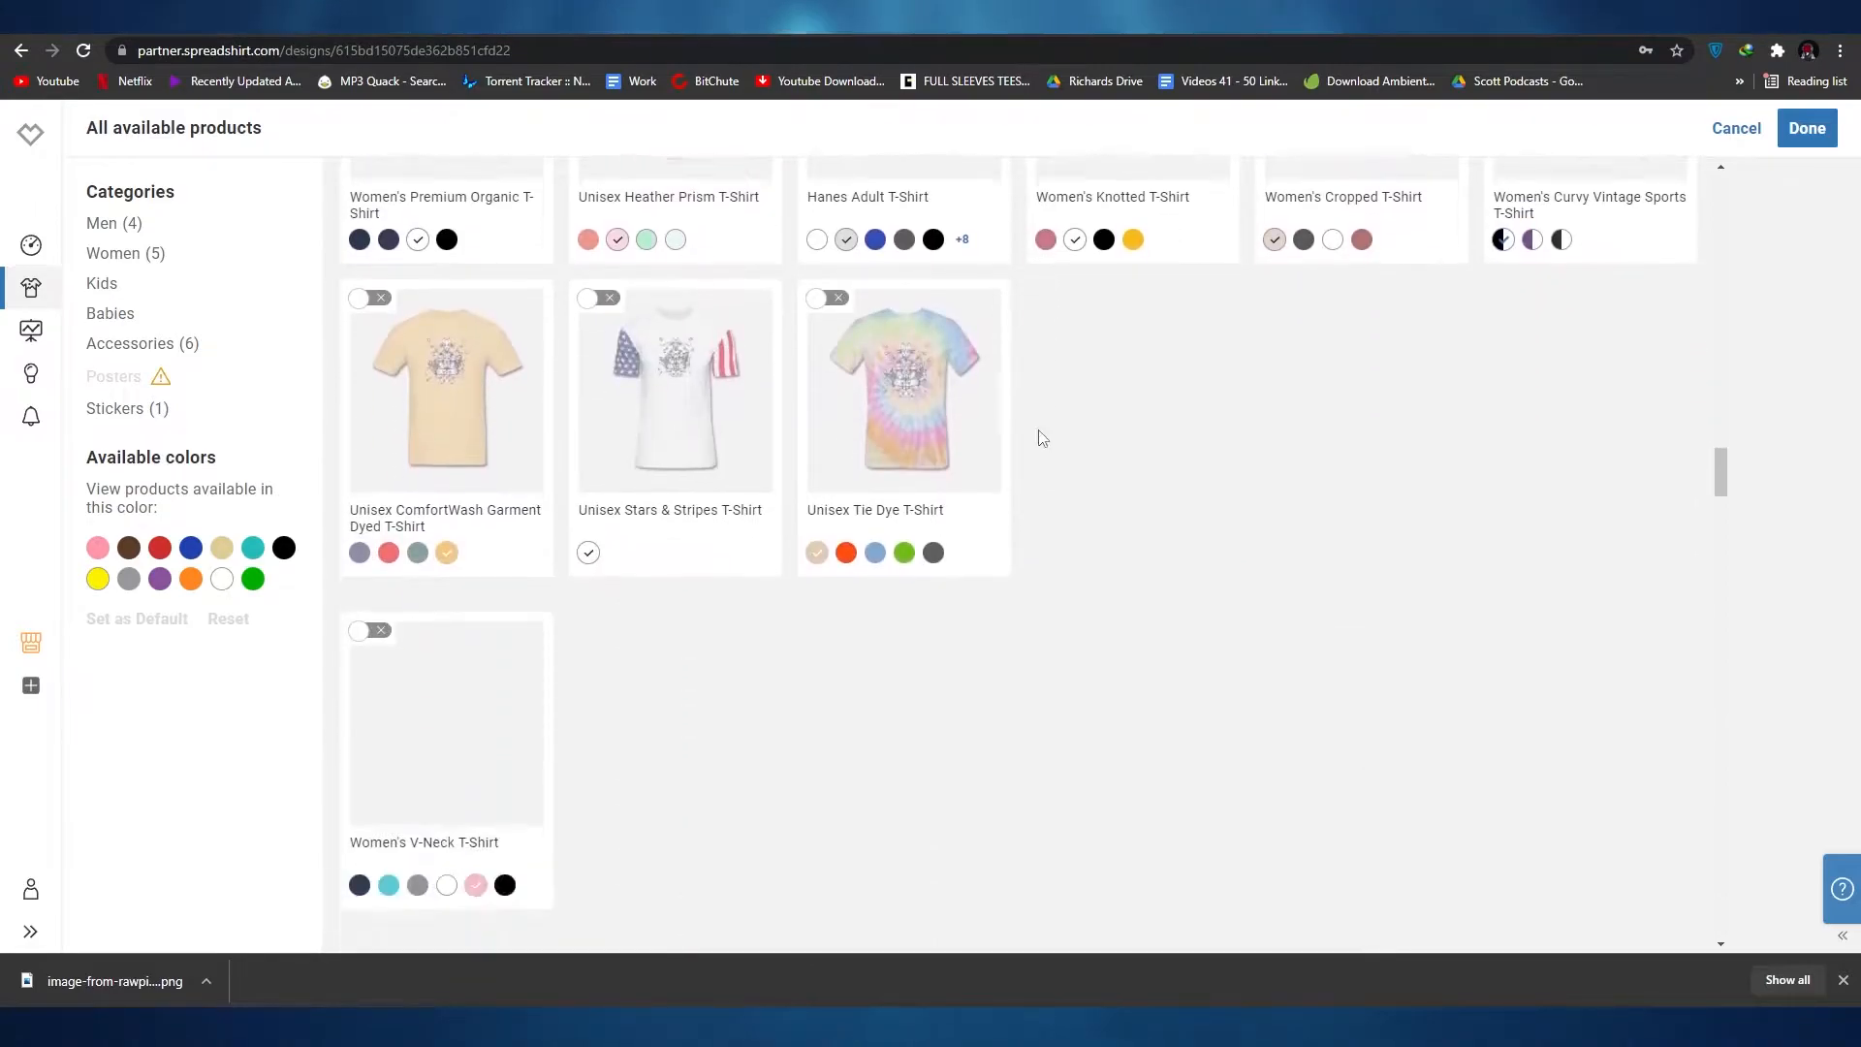
{"action": "scroll", "coordinate": [1200, 432], "scroll_direction": "down", "scroll_amount": 7}
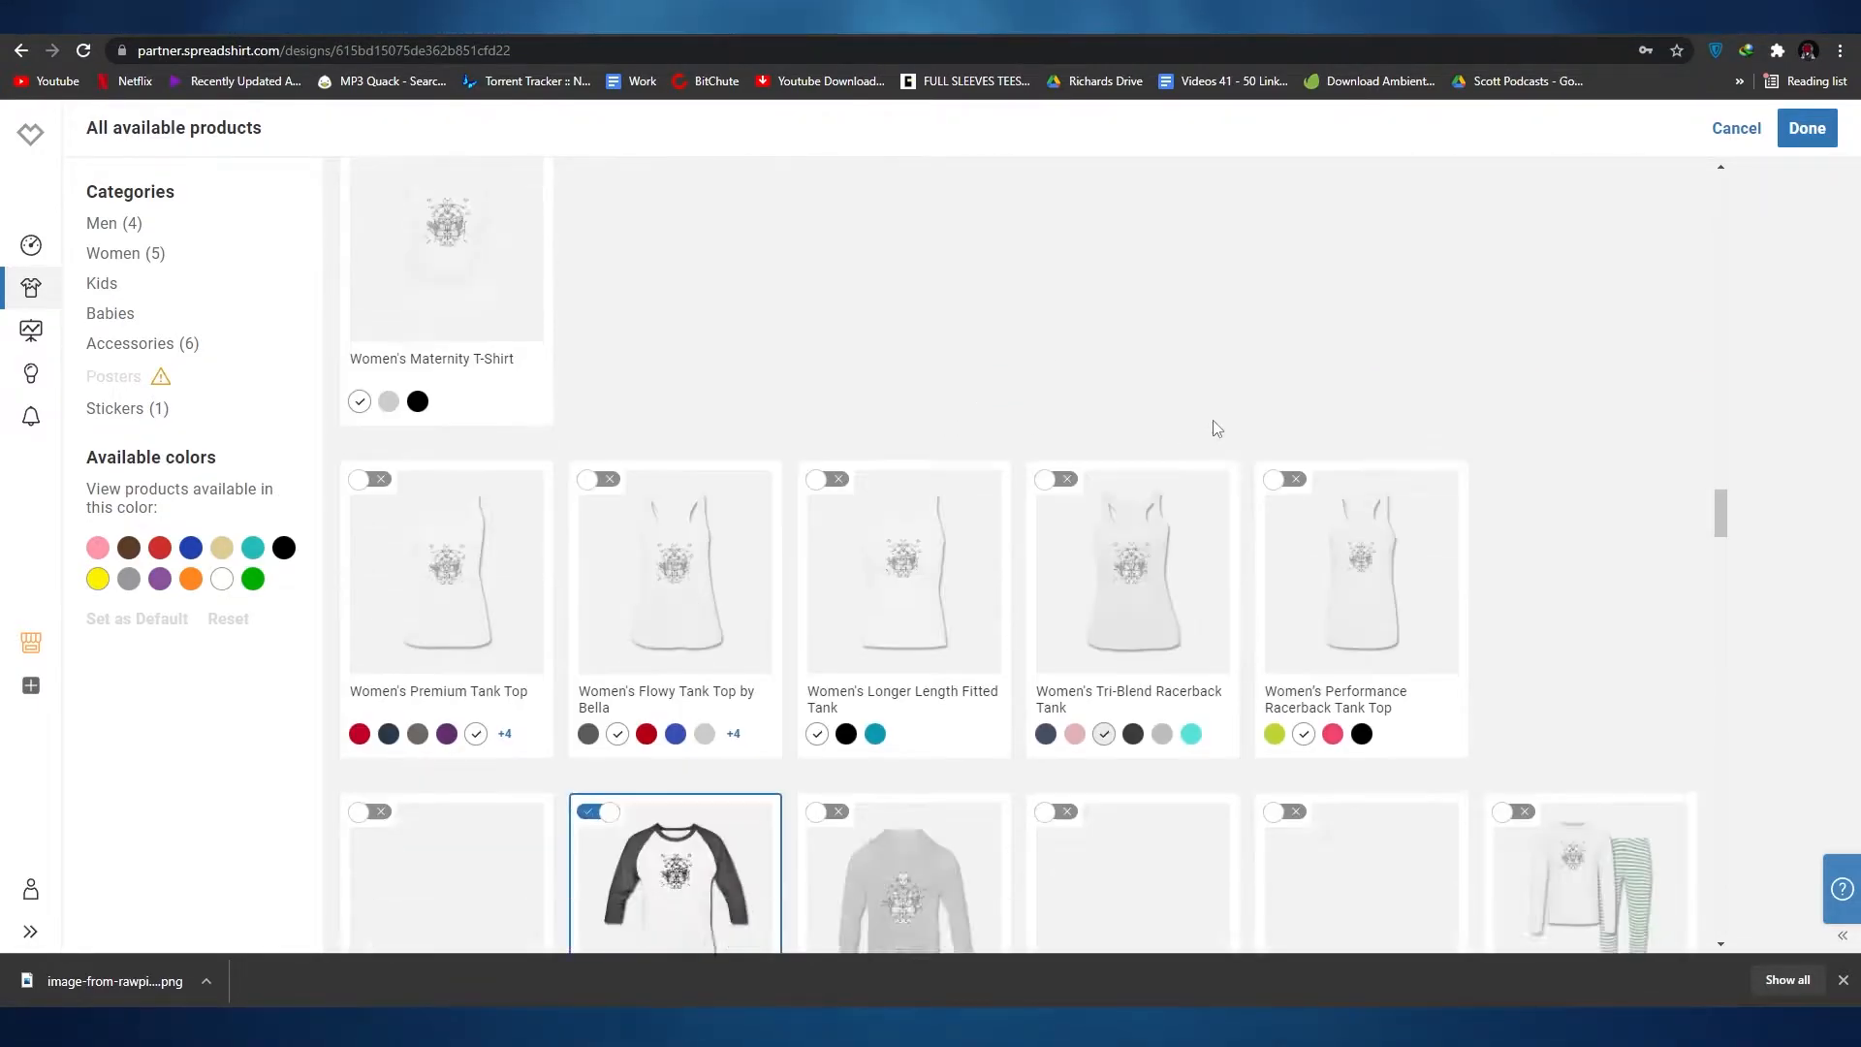
{"action": "scroll", "coordinate": [814, 685], "scroll_direction": "up", "scroll_amount": 20}
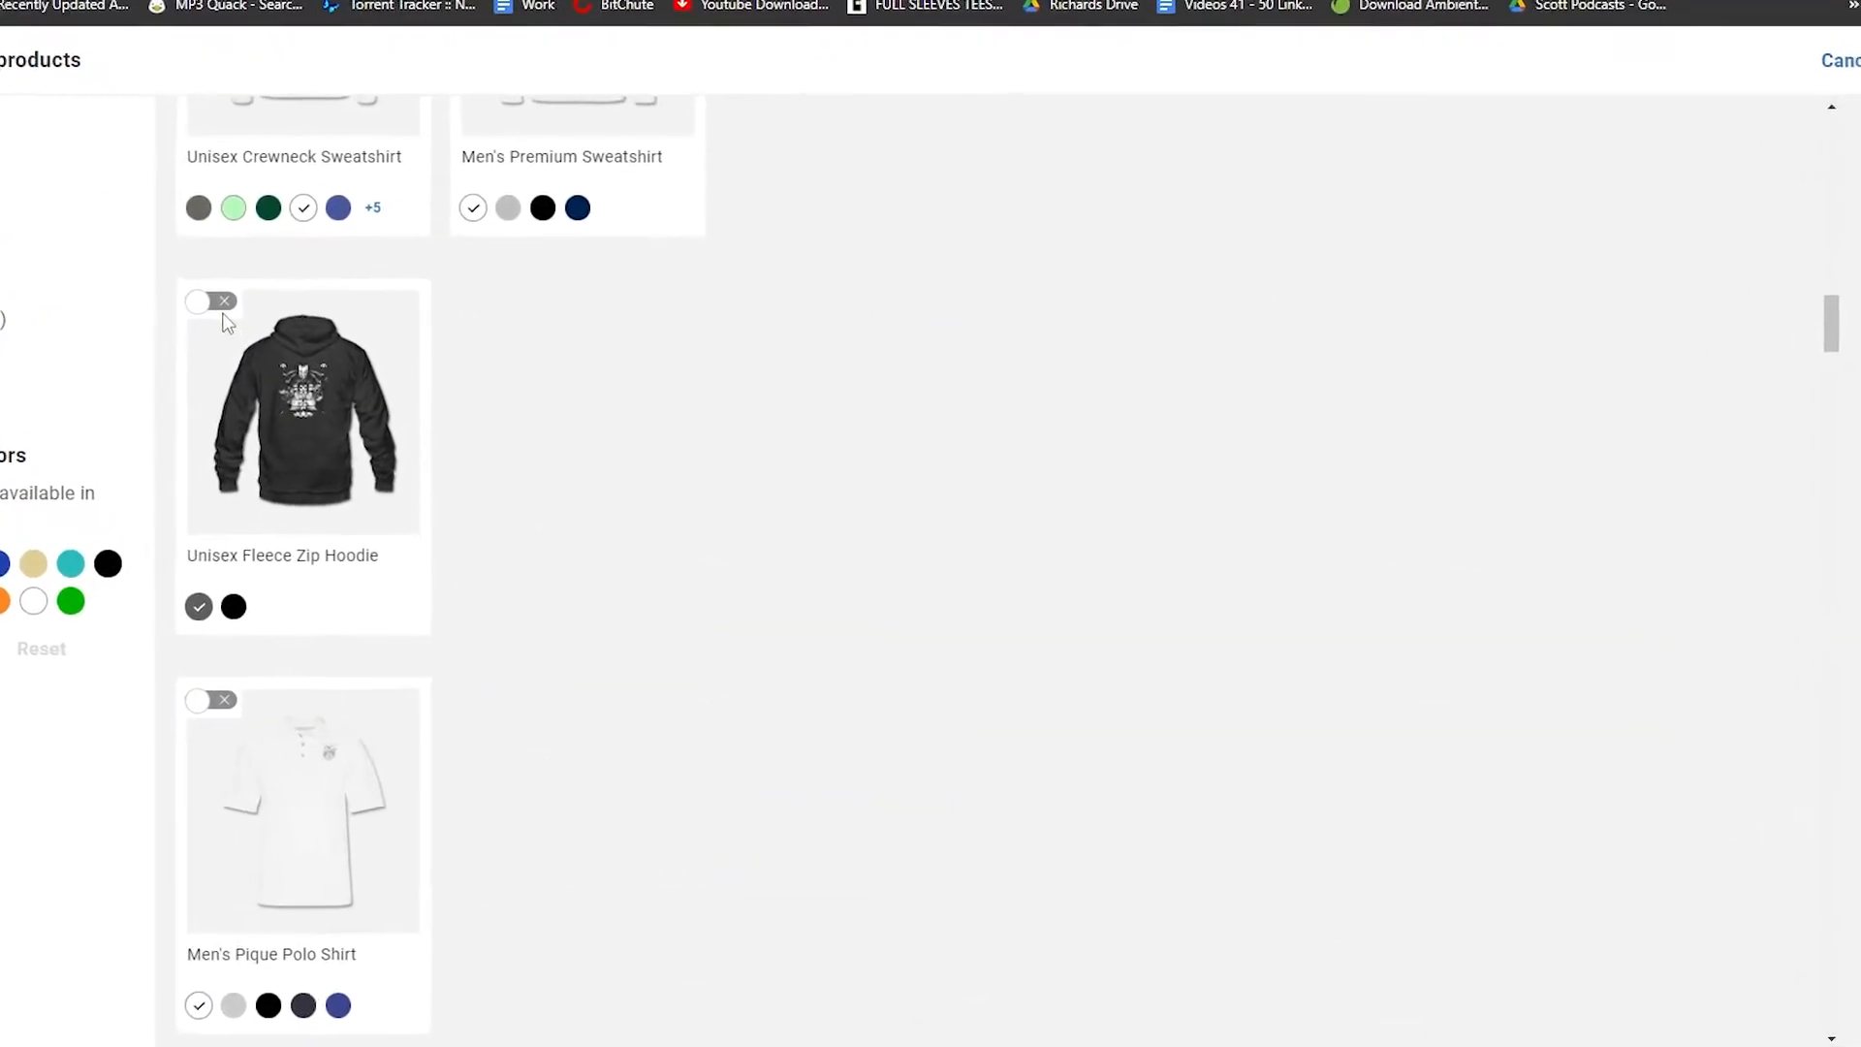
Step: Add the Unisex Fleece Zip Hoodie, Men's Premium Sweatshirt and Unisex Contrast Hoodie to the products chosen for the design
{"action": "left_click", "coordinate": [160, 293]}
{"action": "scroll", "coordinate": [776, 776], "scroll_direction": "up", "scroll_amount": 9}
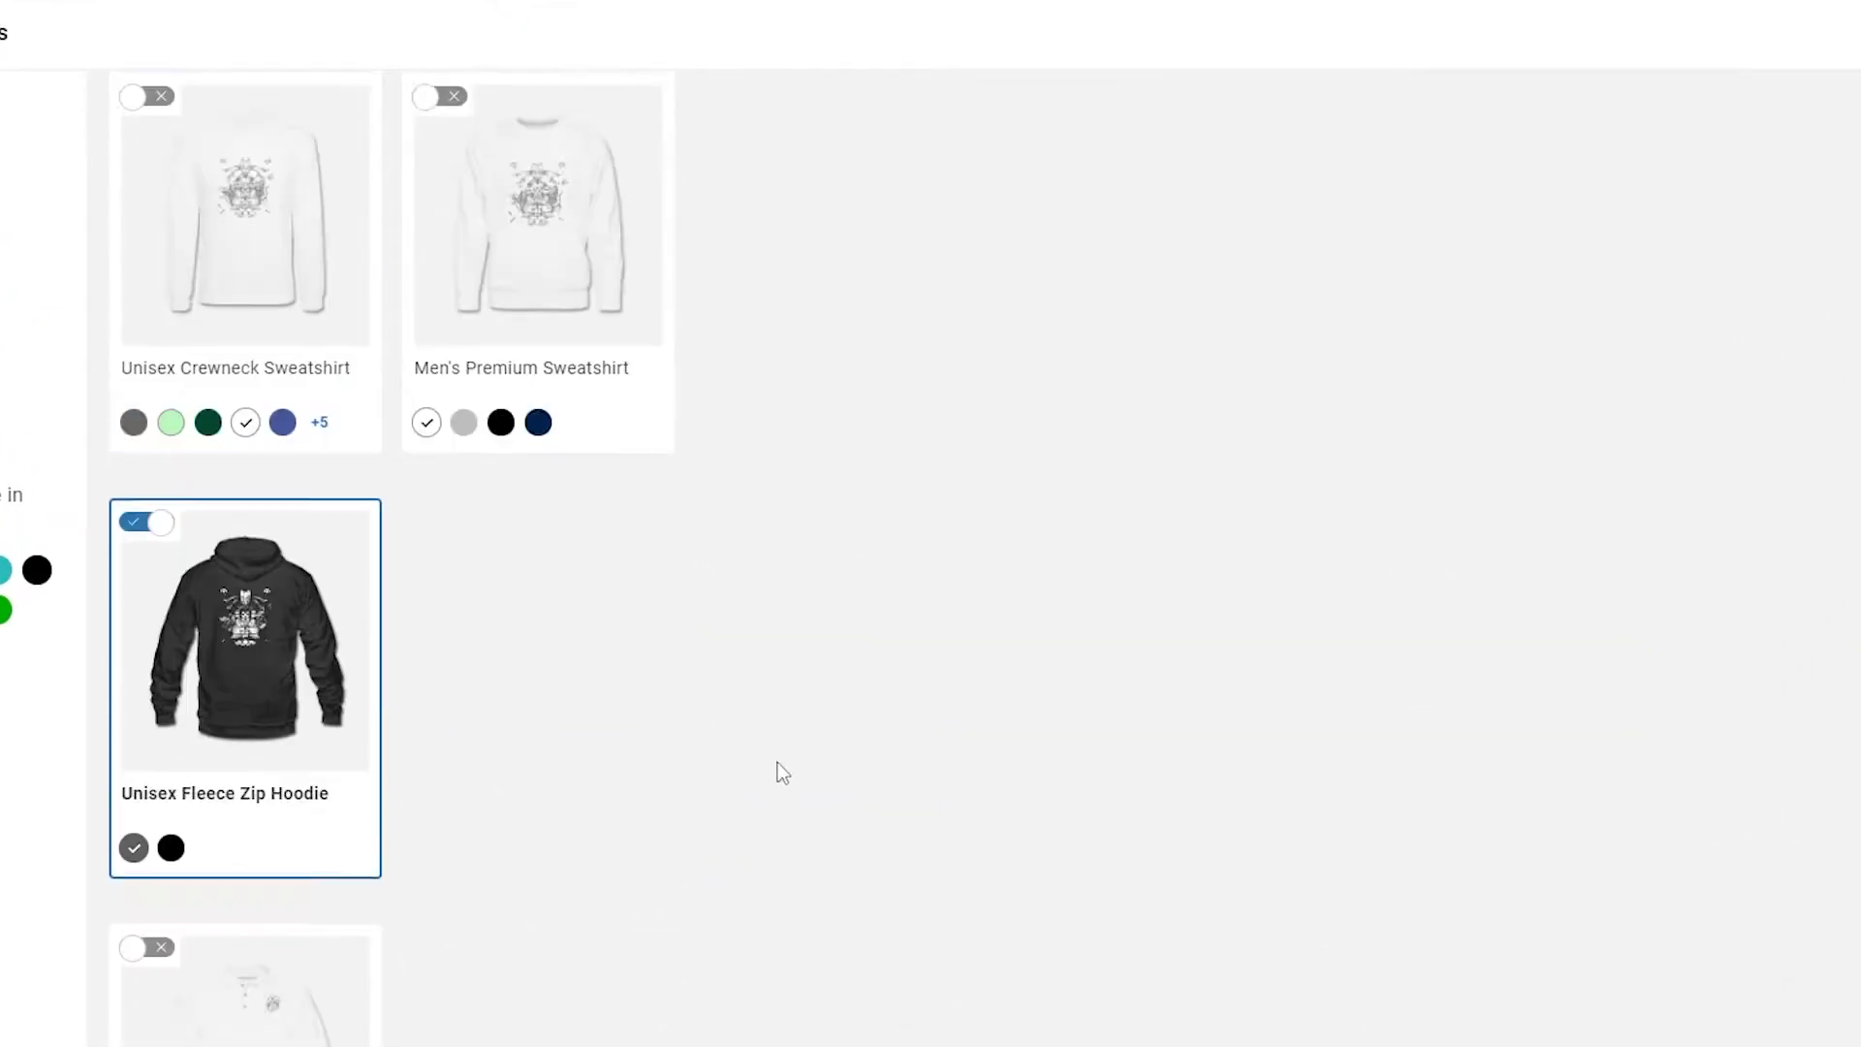
{"action": "left_click", "coordinate": [427, 928]}
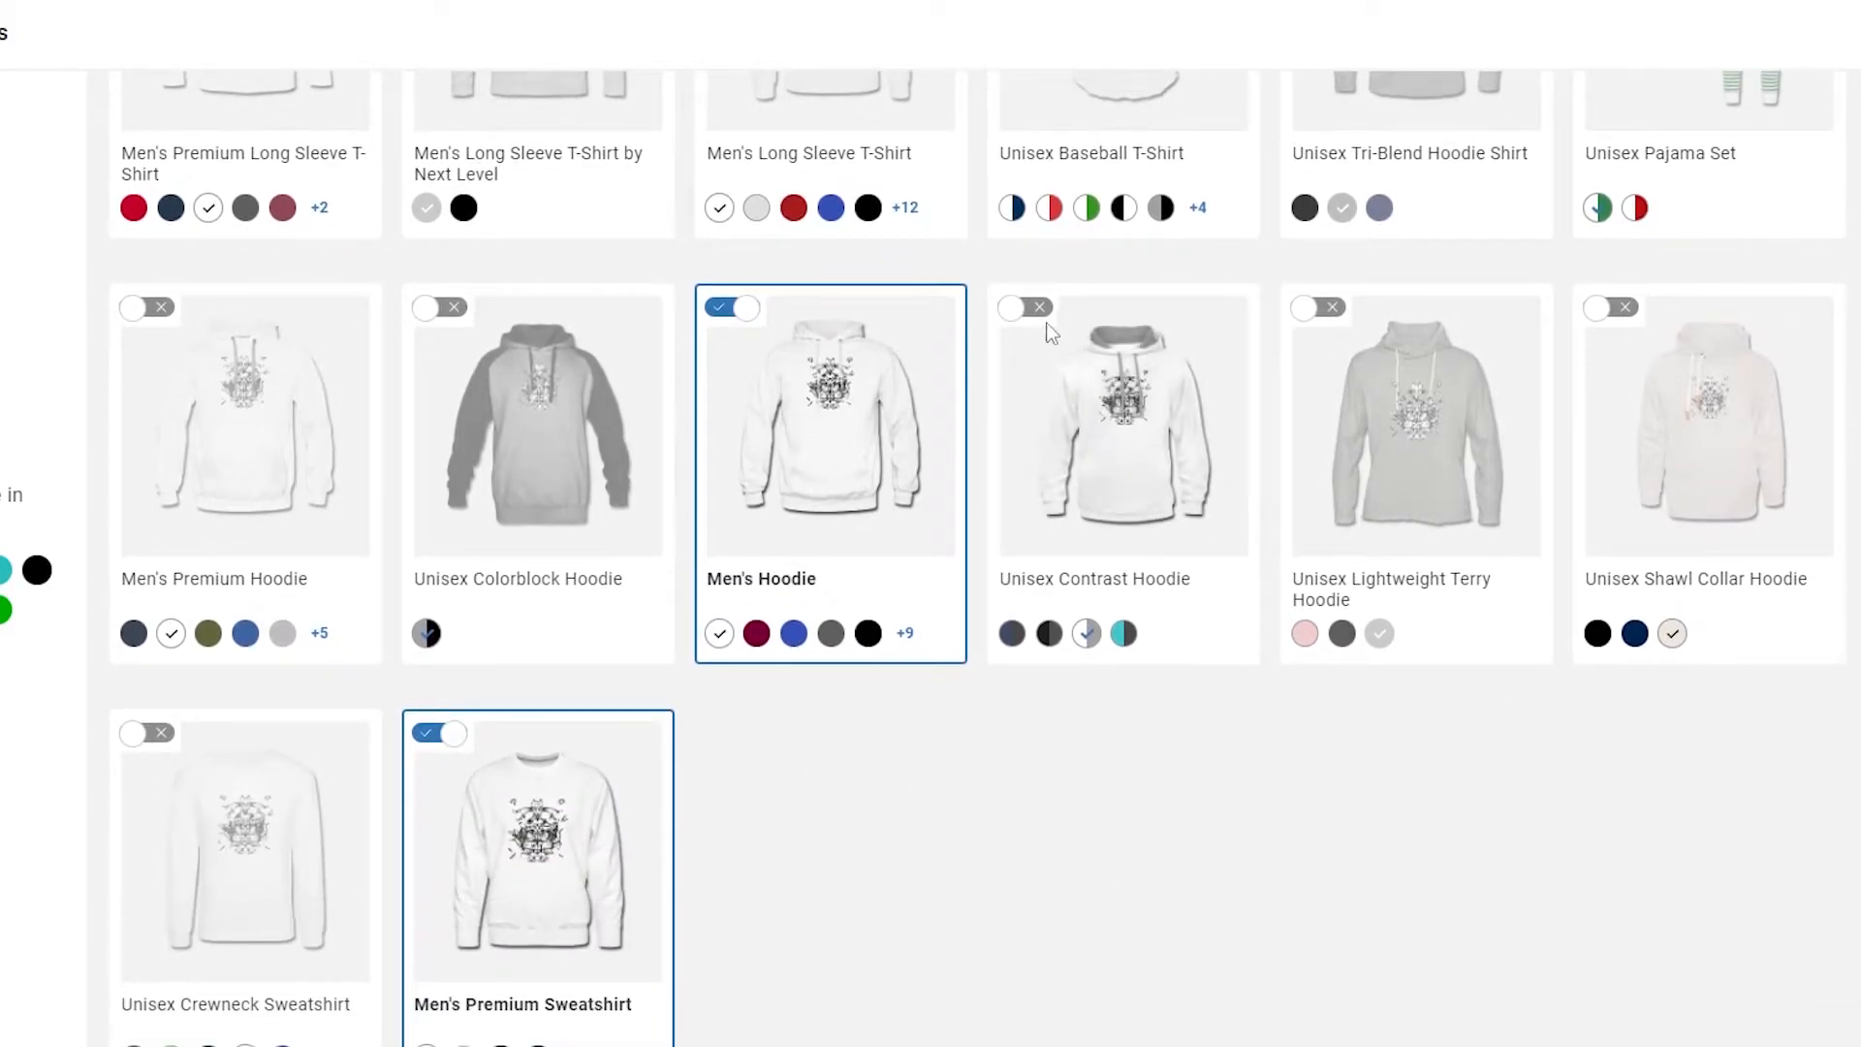
{"action": "scroll", "coordinate": [1196, 636], "scroll_direction": "down", "scroll_amount": 15}
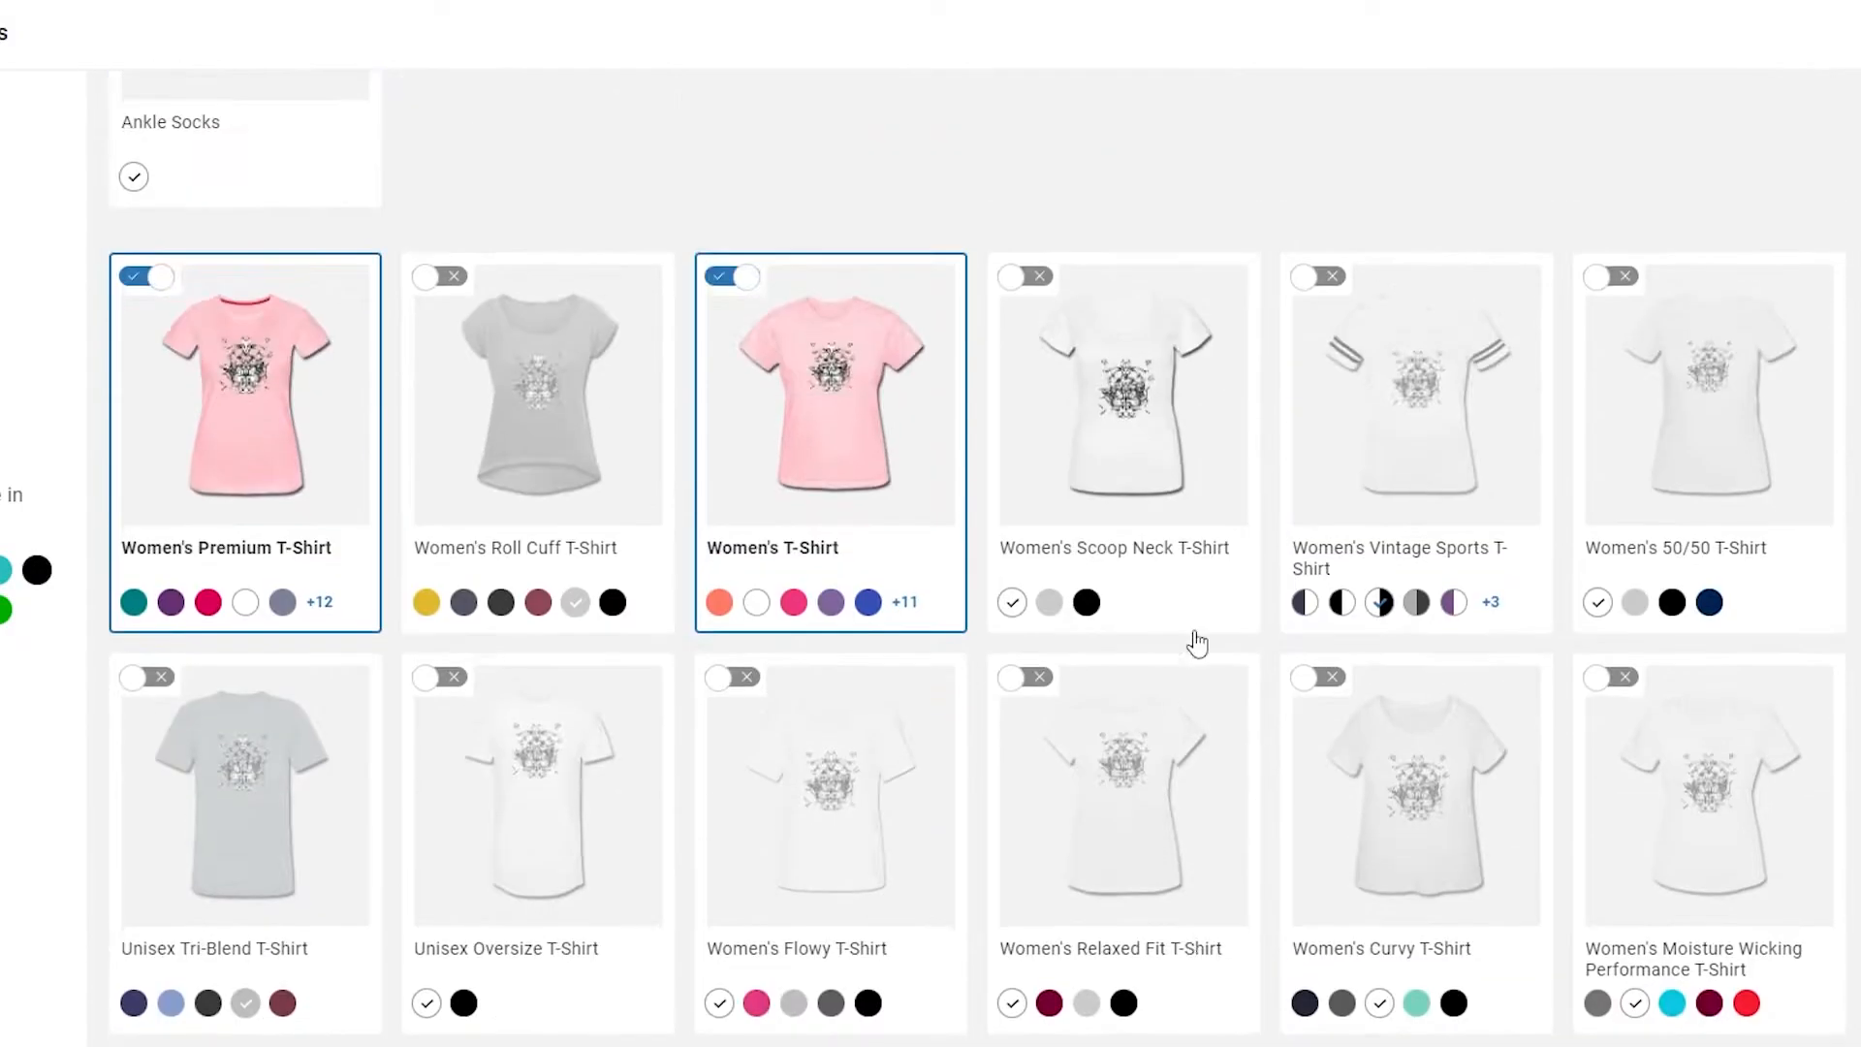
Step: Add the Women's Roll Cuff, Curvy Vintage Sports and Cropped T-Shirts and the Mouse pad Horizontal, among others, and finish the product selection
{"action": "scroll", "coordinate": [1808, 643], "scroll_direction": "down", "scroll_amount": 5}
{"action": "scroll", "coordinate": [1801, 643], "scroll_direction": "down", "scroll_amount": 2}
{"action": "scroll", "coordinate": [1138, 661], "scroll_direction": "up", "scroll_amount": 12}
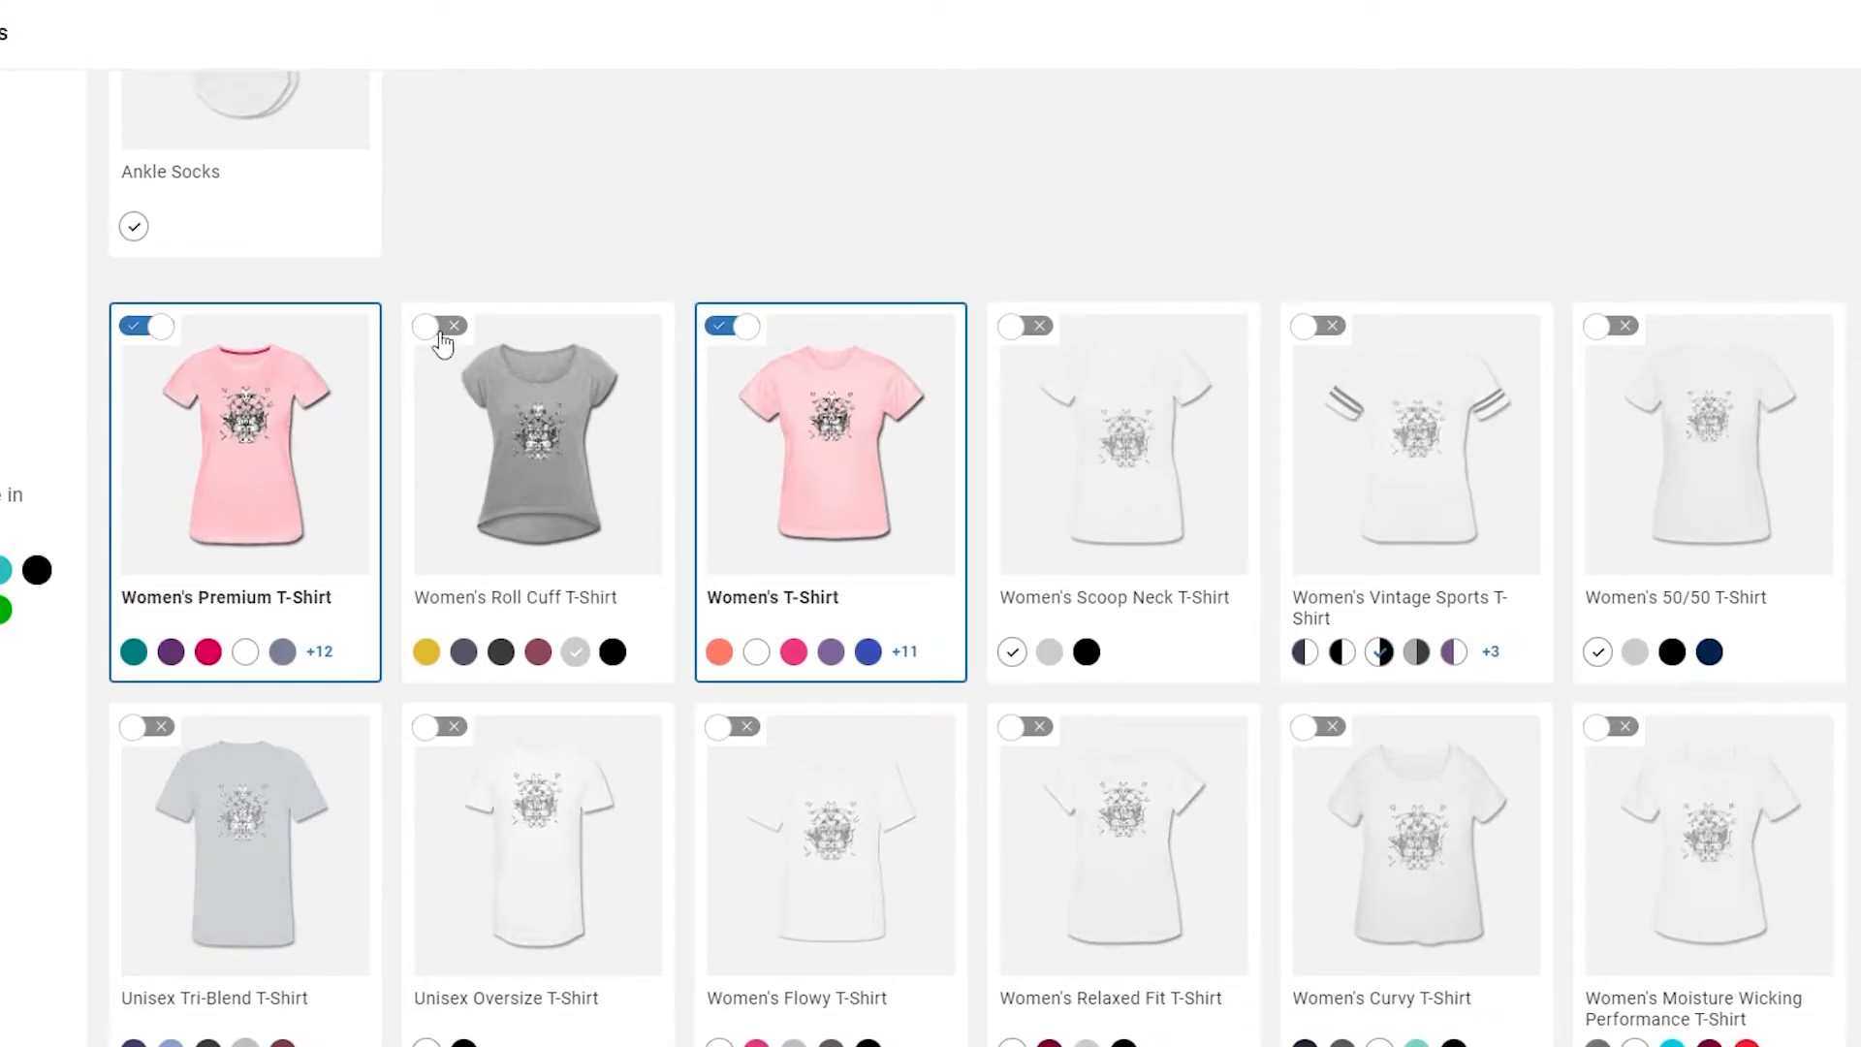
{"action": "scroll", "coordinate": [1283, 536], "scroll_direction": "down", "scroll_amount": 8}
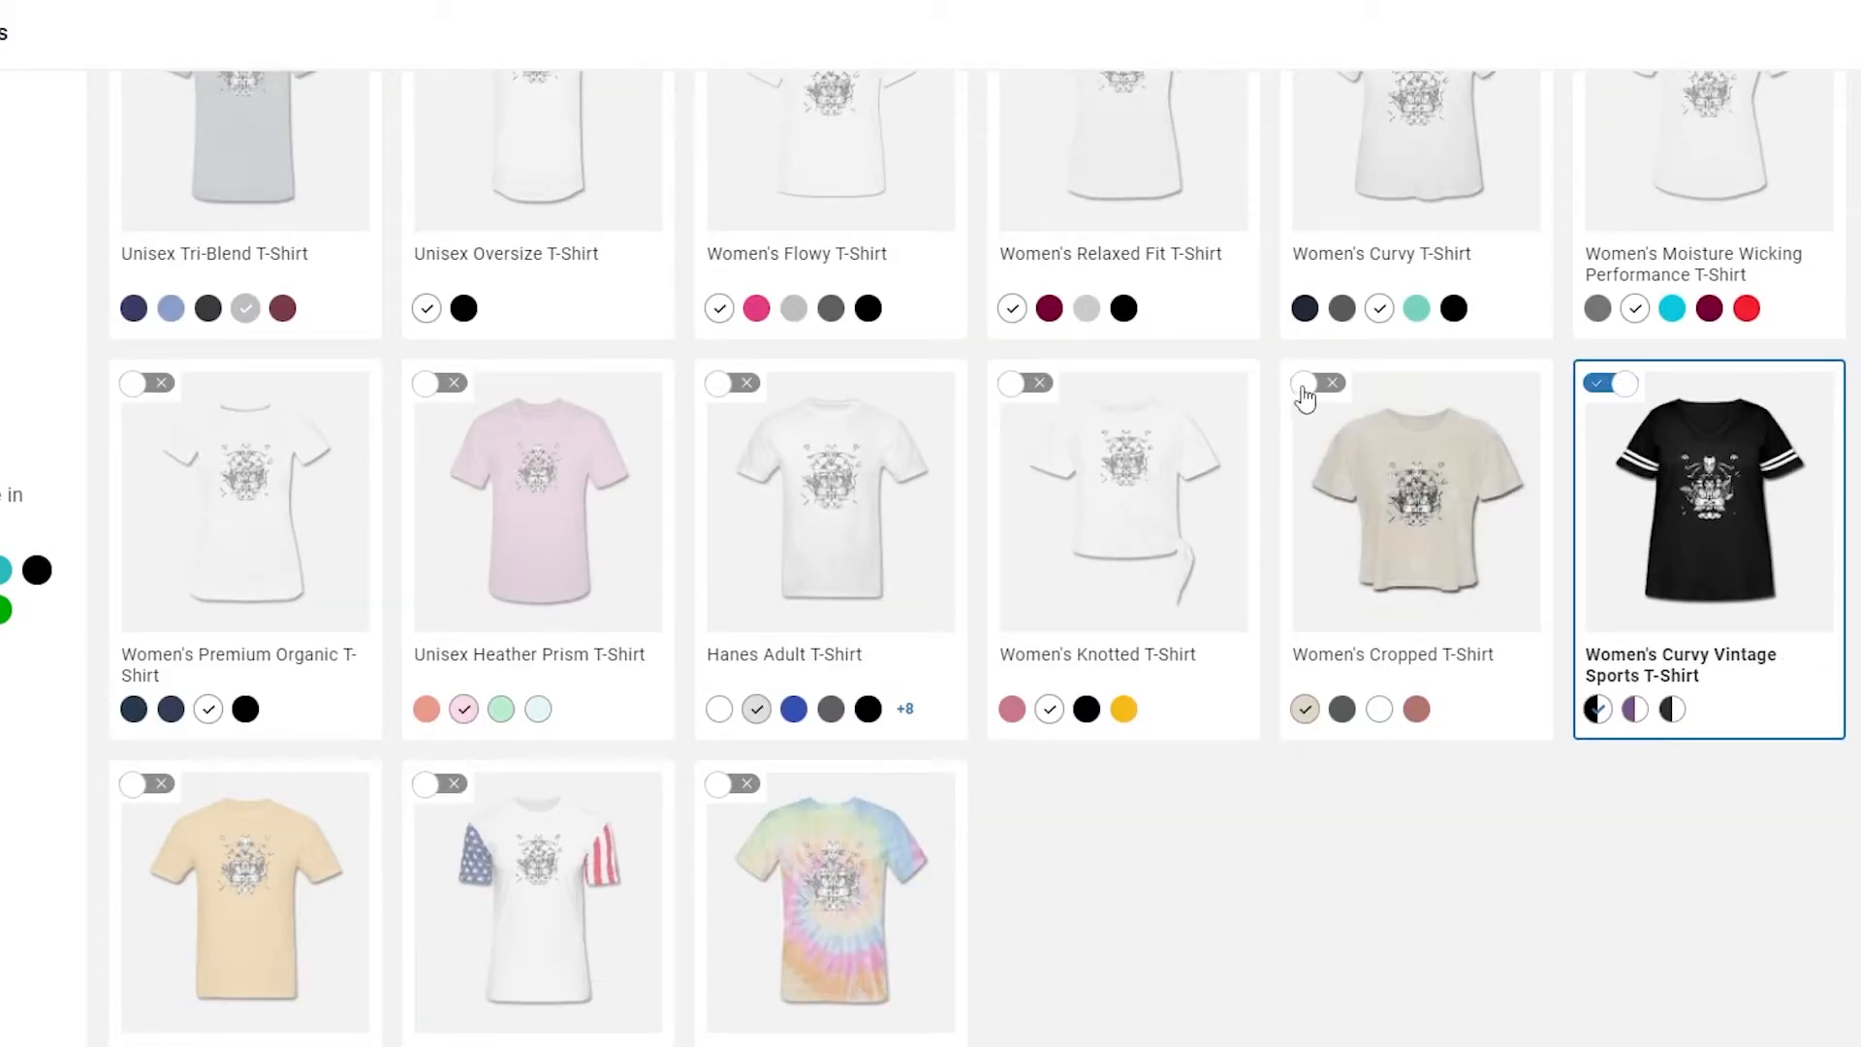
{"action": "scroll", "coordinate": [303, 494], "scroll_direction": "down", "scroll_amount": 10}
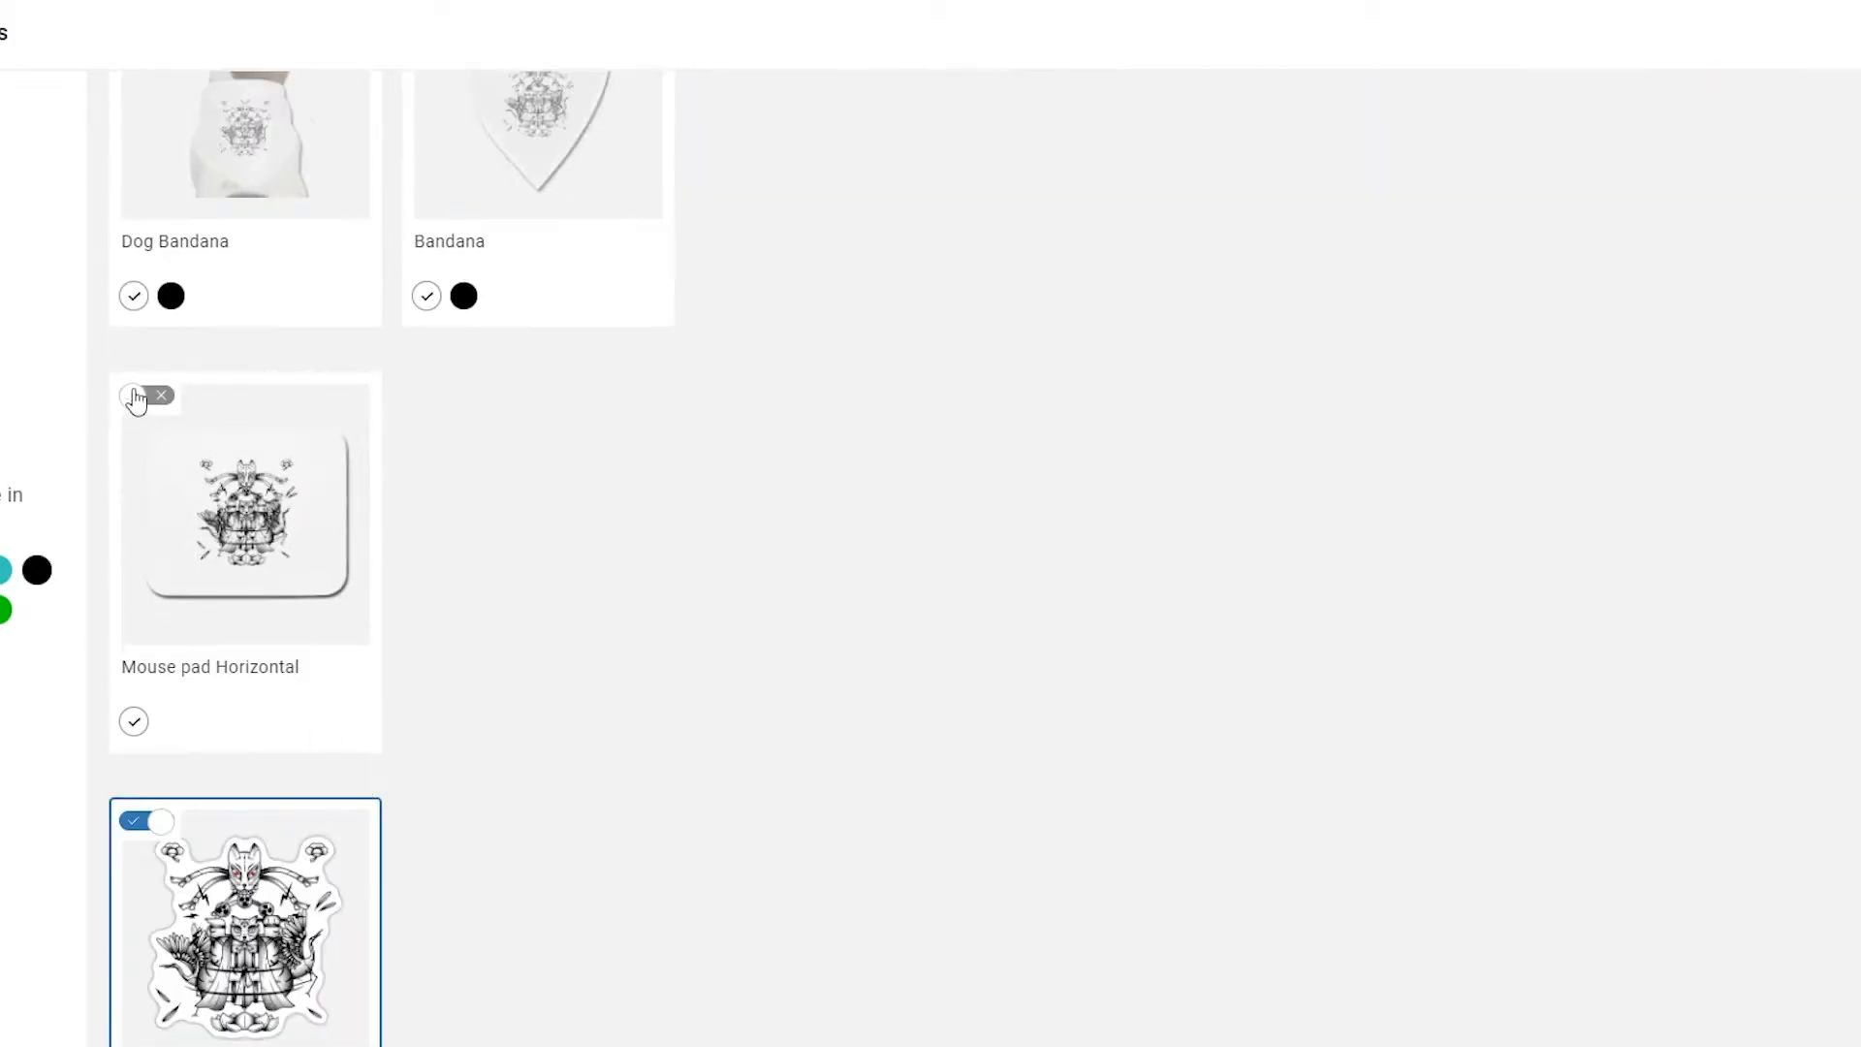
{"action": "scroll", "coordinate": [159, 412], "scroll_direction": "up", "scroll_amount": 4}
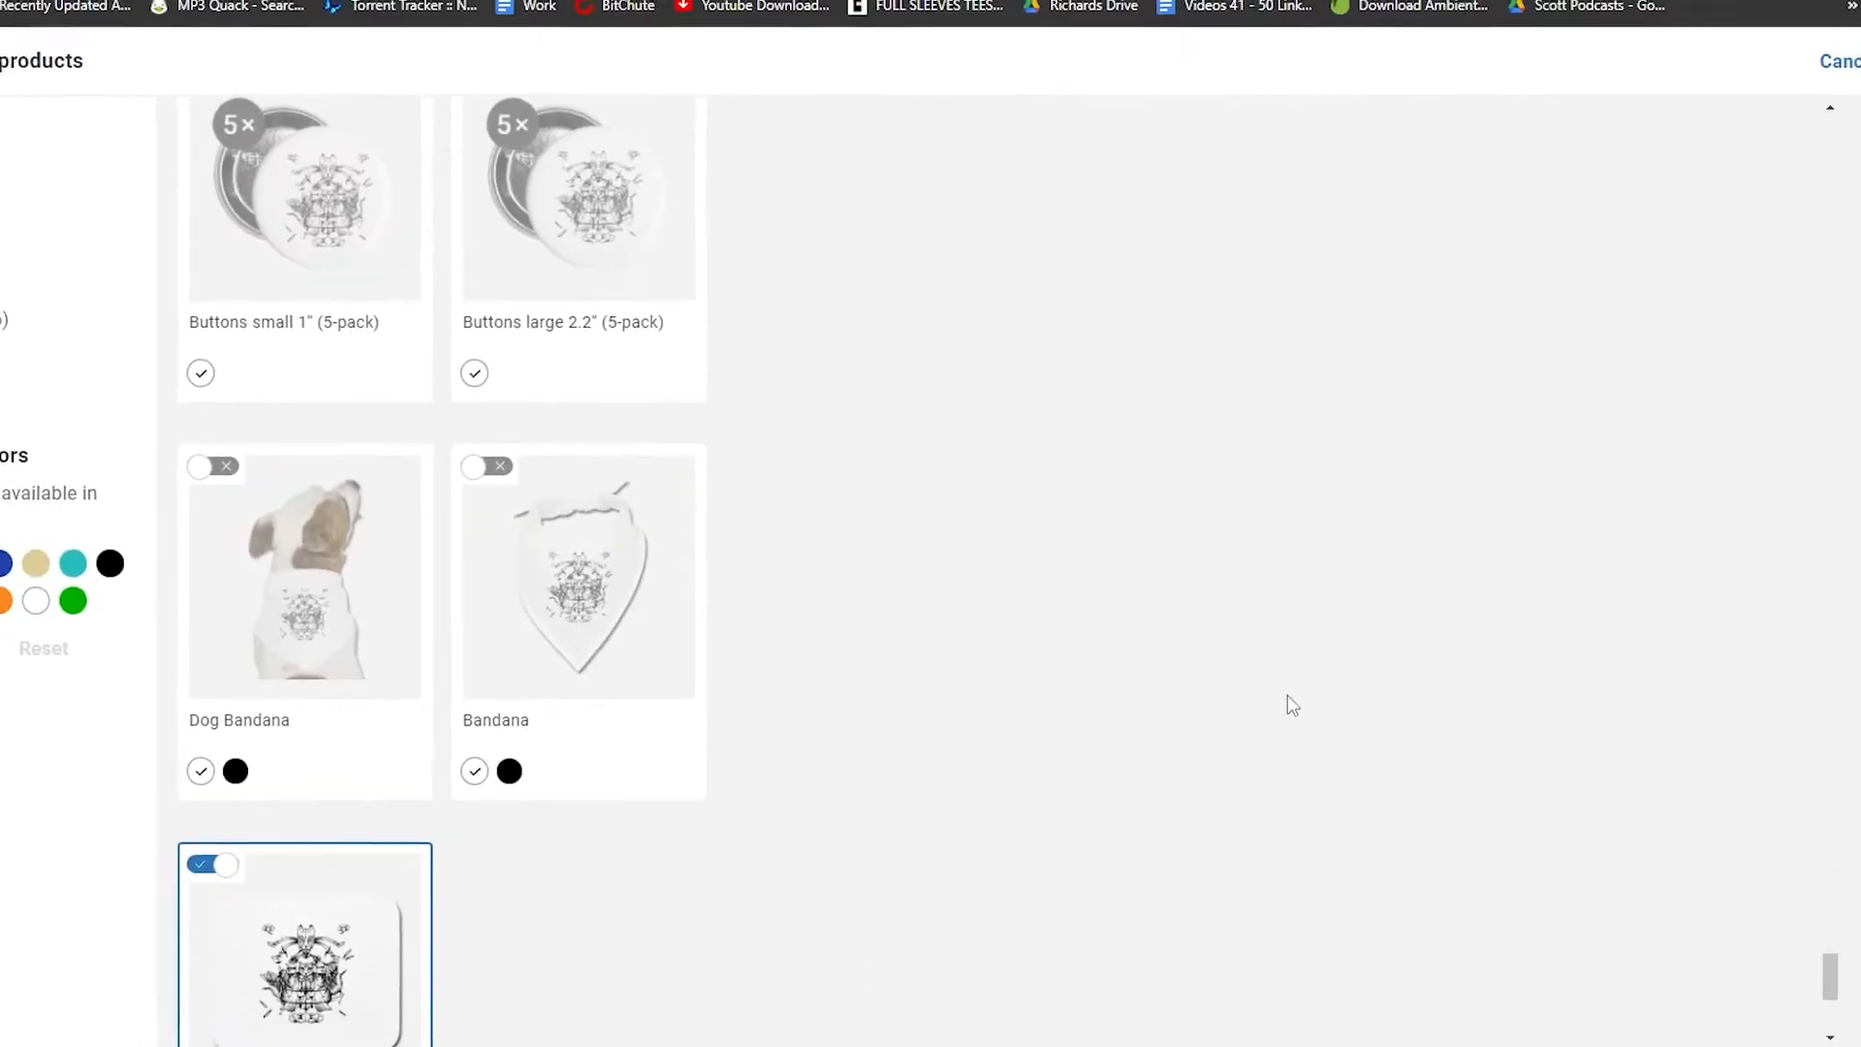
{"action": "left_click", "coordinate": [1805, 138]}
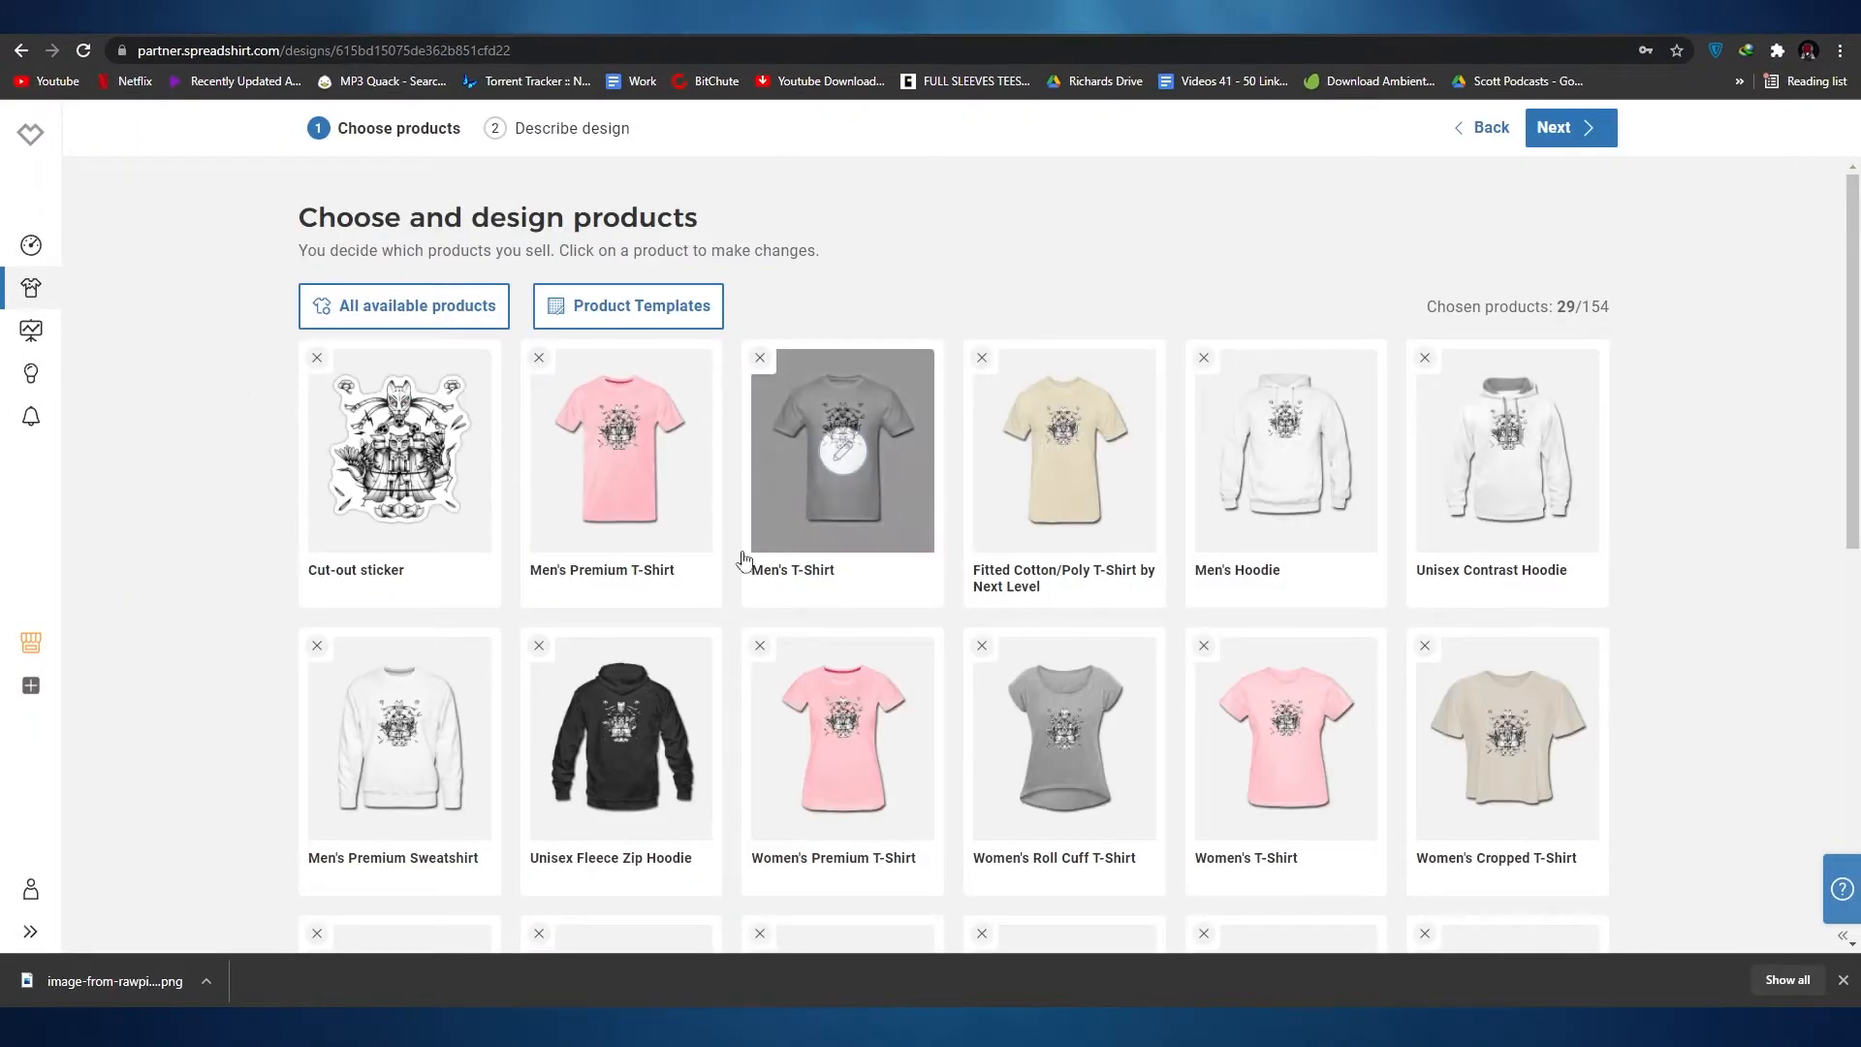
Step: Remove the Organic Long Sleeve Baby Bodysuit, Tote Bag, Water Bottle and Camper Mug from the chosen products
{"action": "scroll", "coordinate": [882, 503], "scroll_direction": "down", "scroll_amount": 3}
{"action": "scroll", "coordinate": [882, 503], "scroll_direction": "down", "scroll_amount": 5}
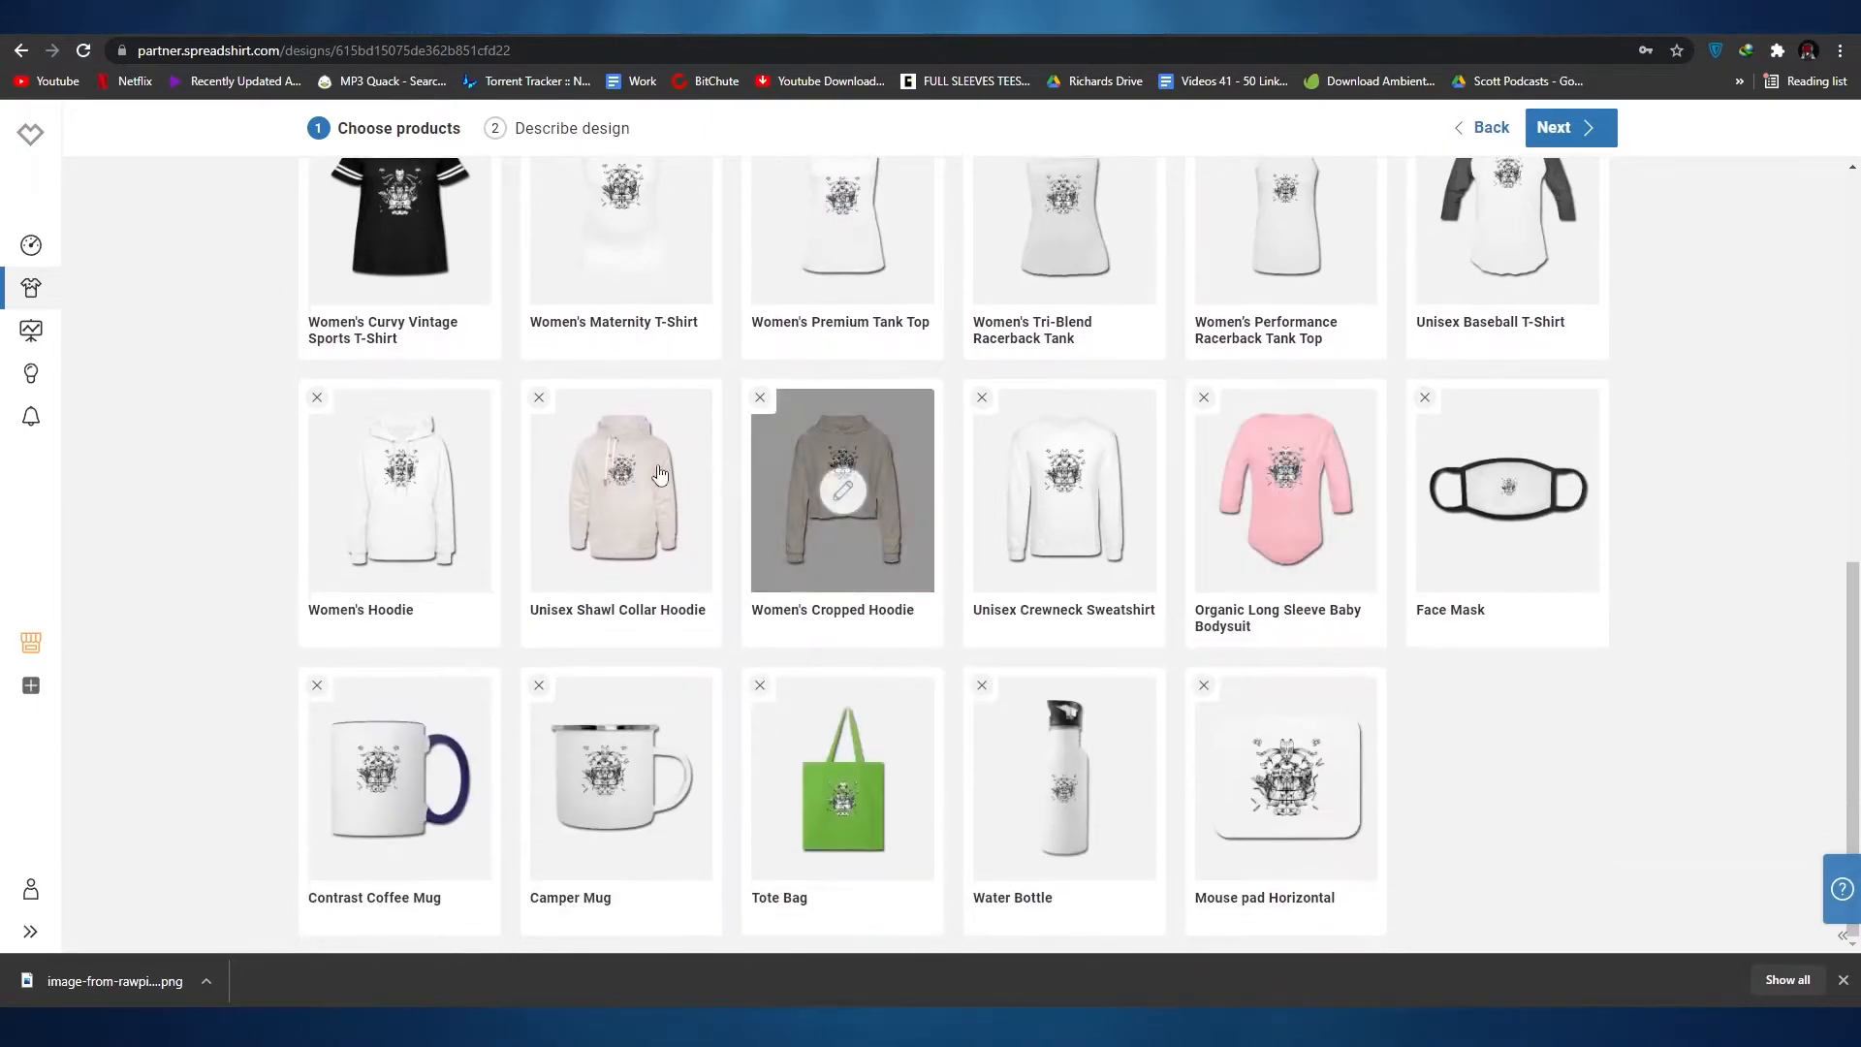
{"action": "scroll", "coordinate": [1115, 601], "scroll_direction": "up", "scroll_amount": 7}
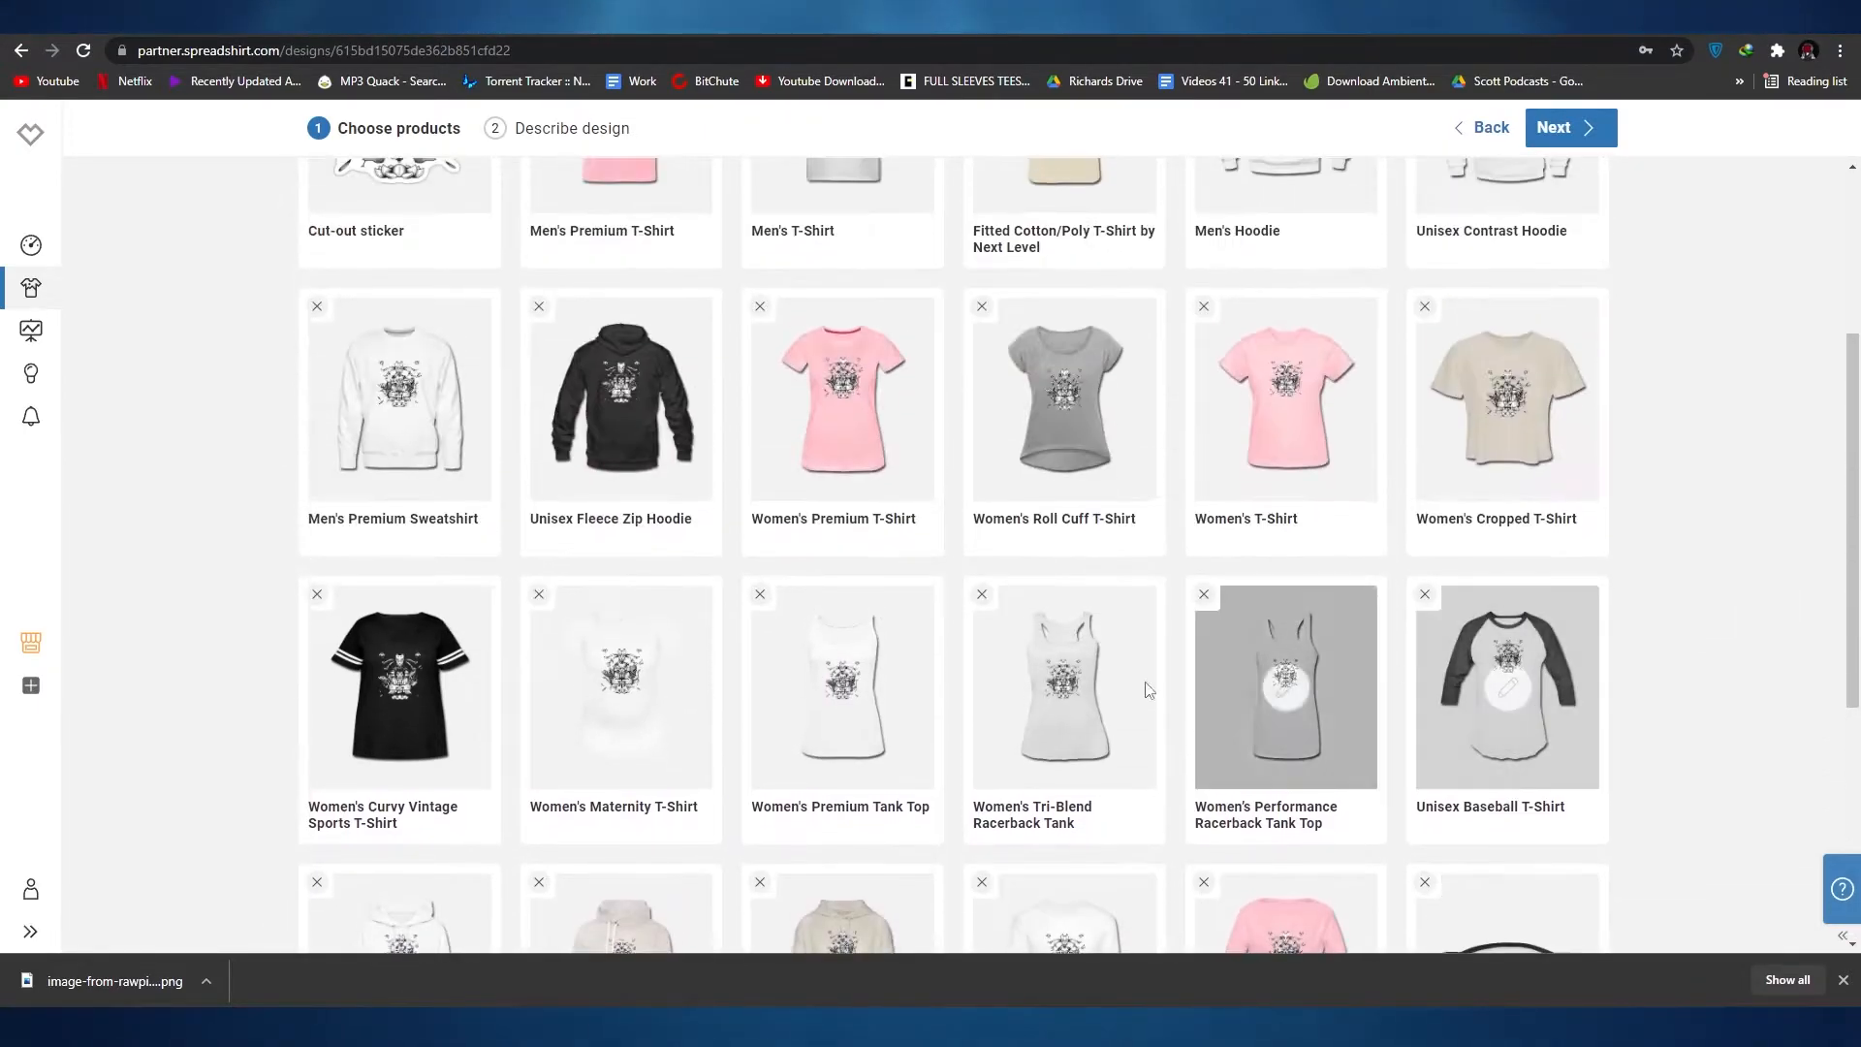
{"action": "scroll", "coordinate": [1066, 621], "scroll_direction": "down", "scroll_amount": 3}
{"action": "scroll", "coordinate": [1047, 626], "scroll_direction": "down", "scroll_amount": 3}
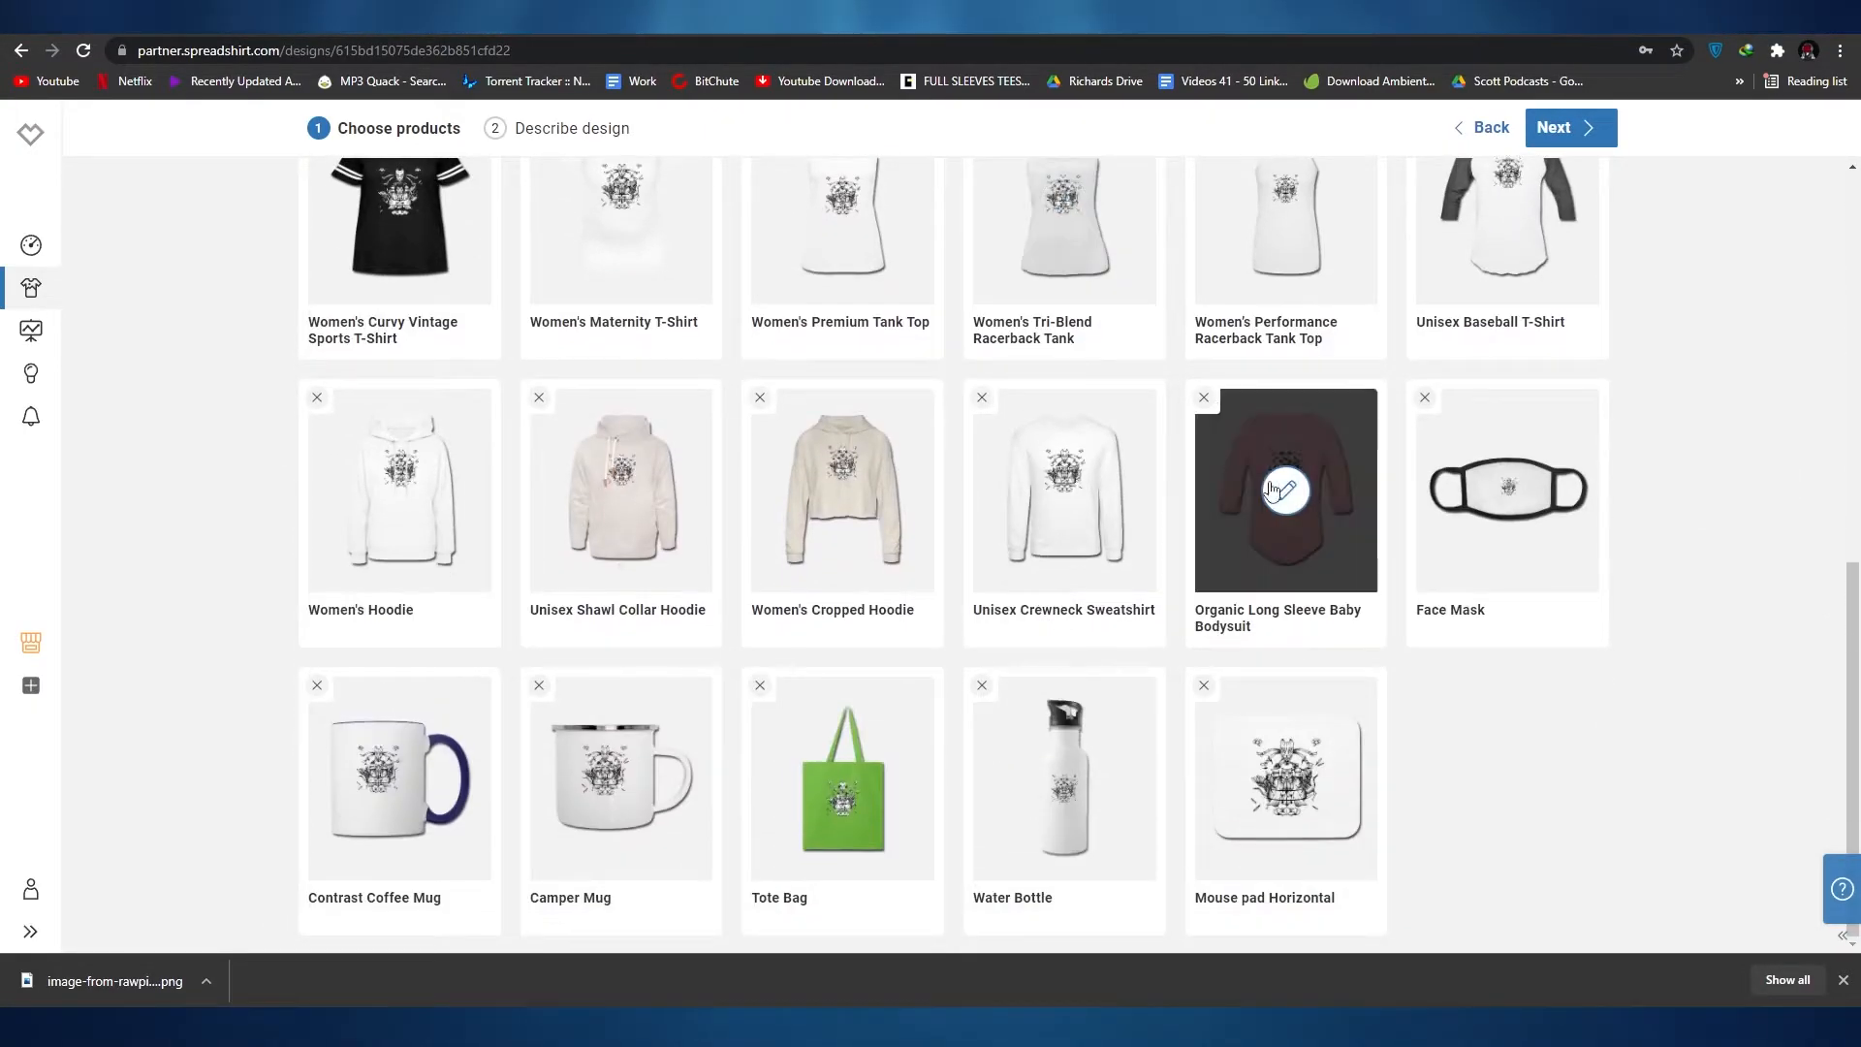
{"action": "left_click", "coordinate": [1204, 398]}
{"action": "left_click", "coordinate": [539, 687]}
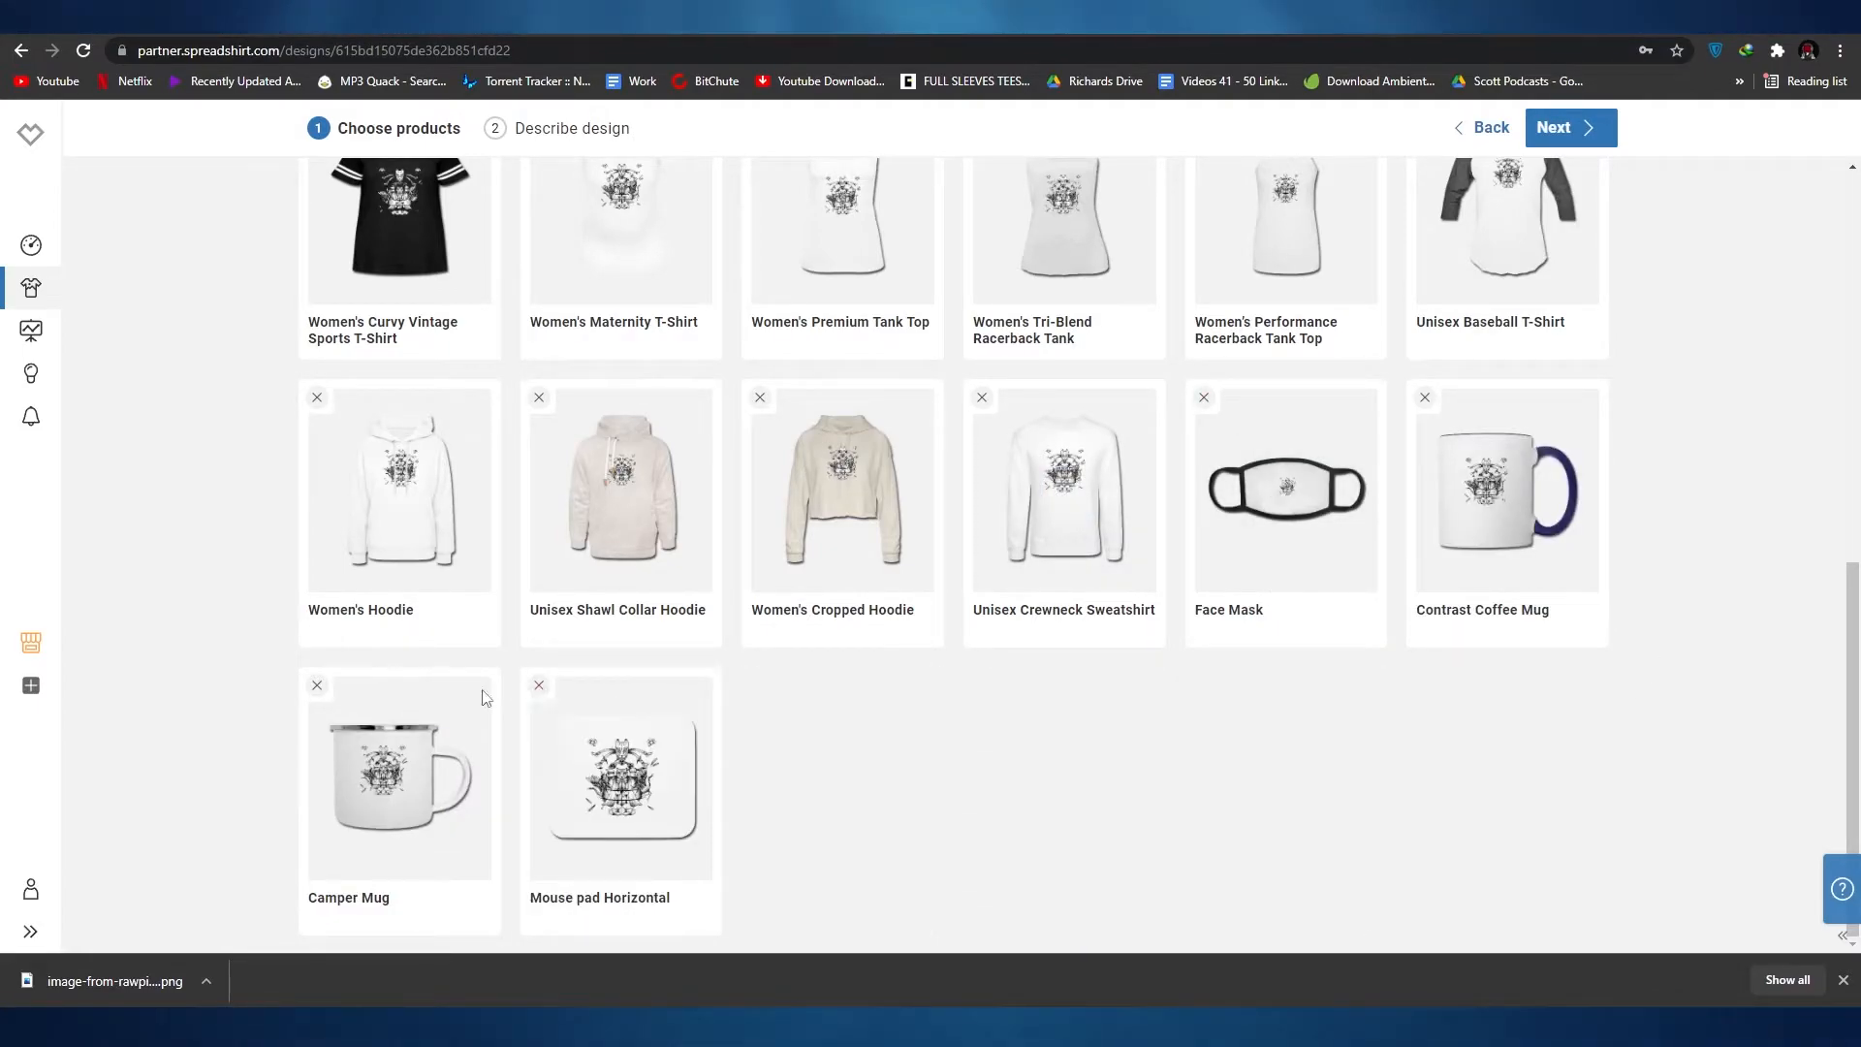
{"action": "left_click", "coordinate": [318, 687]}
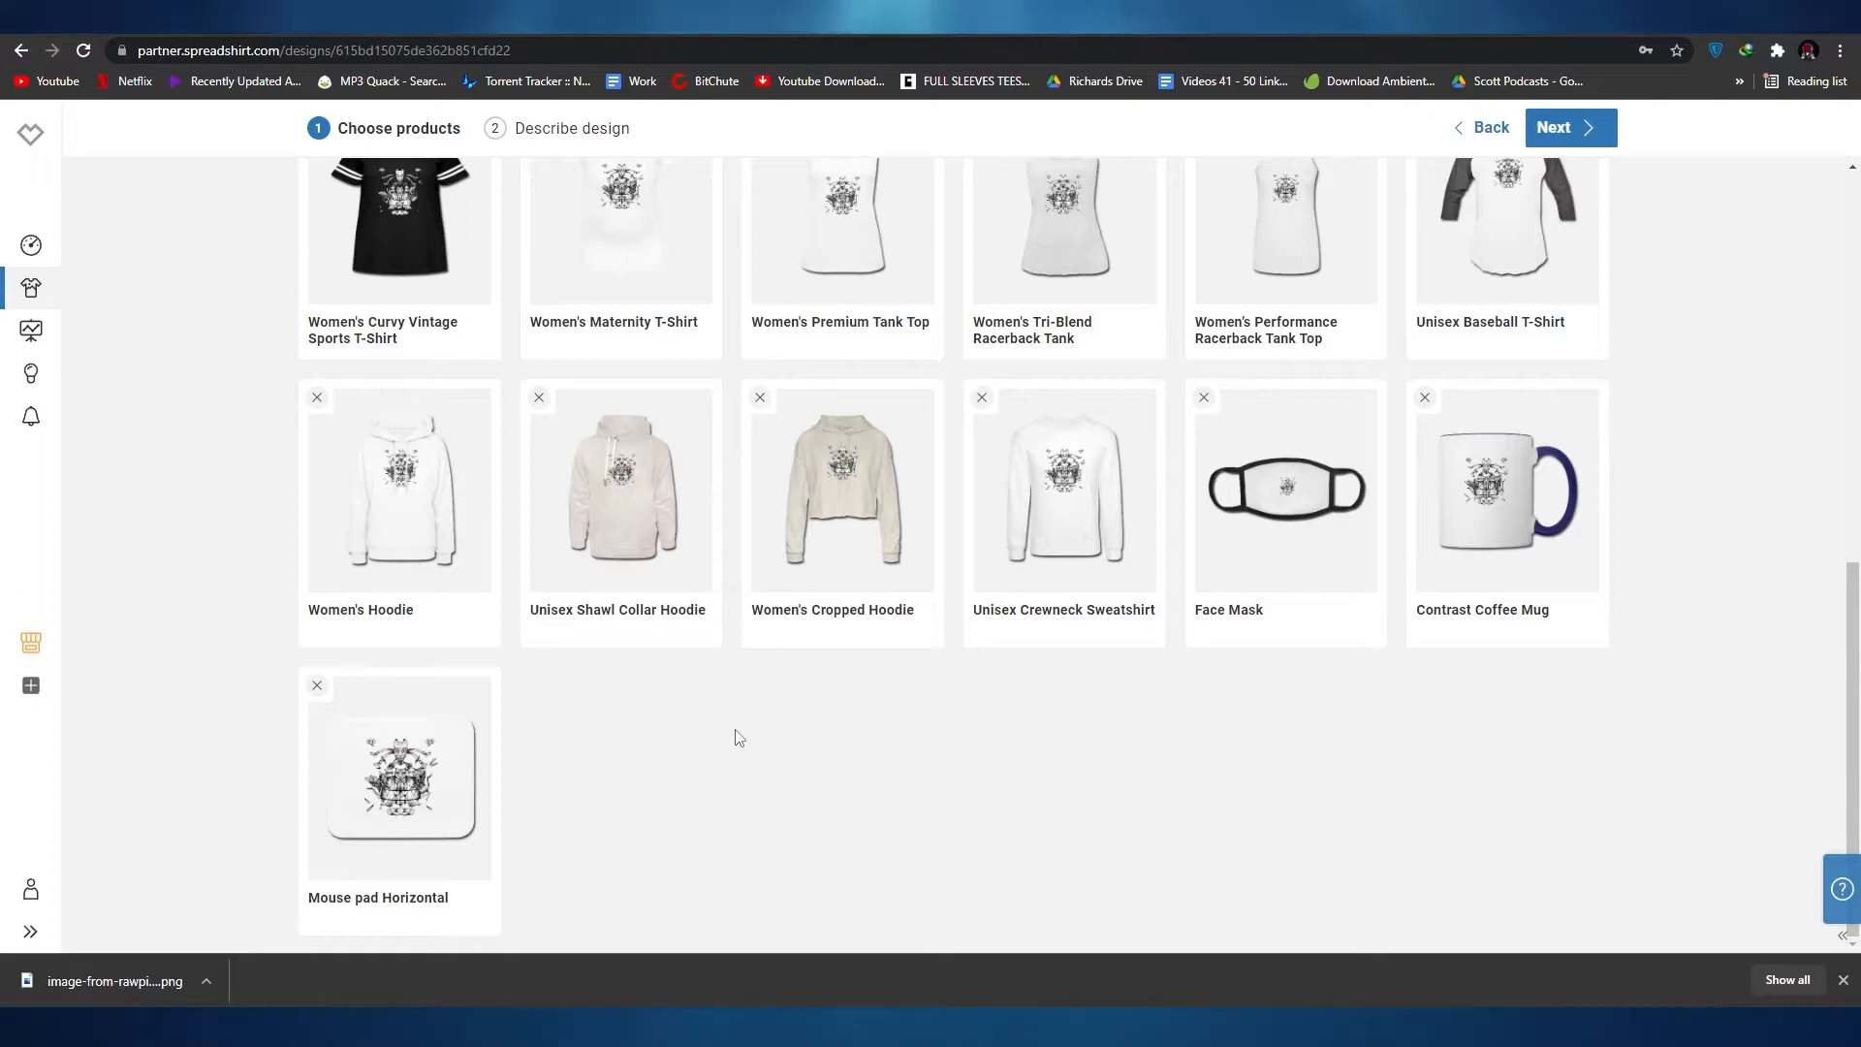
Step: Check the chosen products once more and proceed to describing the design
{"action": "scroll", "coordinate": [739, 739], "scroll_direction": "up", "scroll_amount": 9}
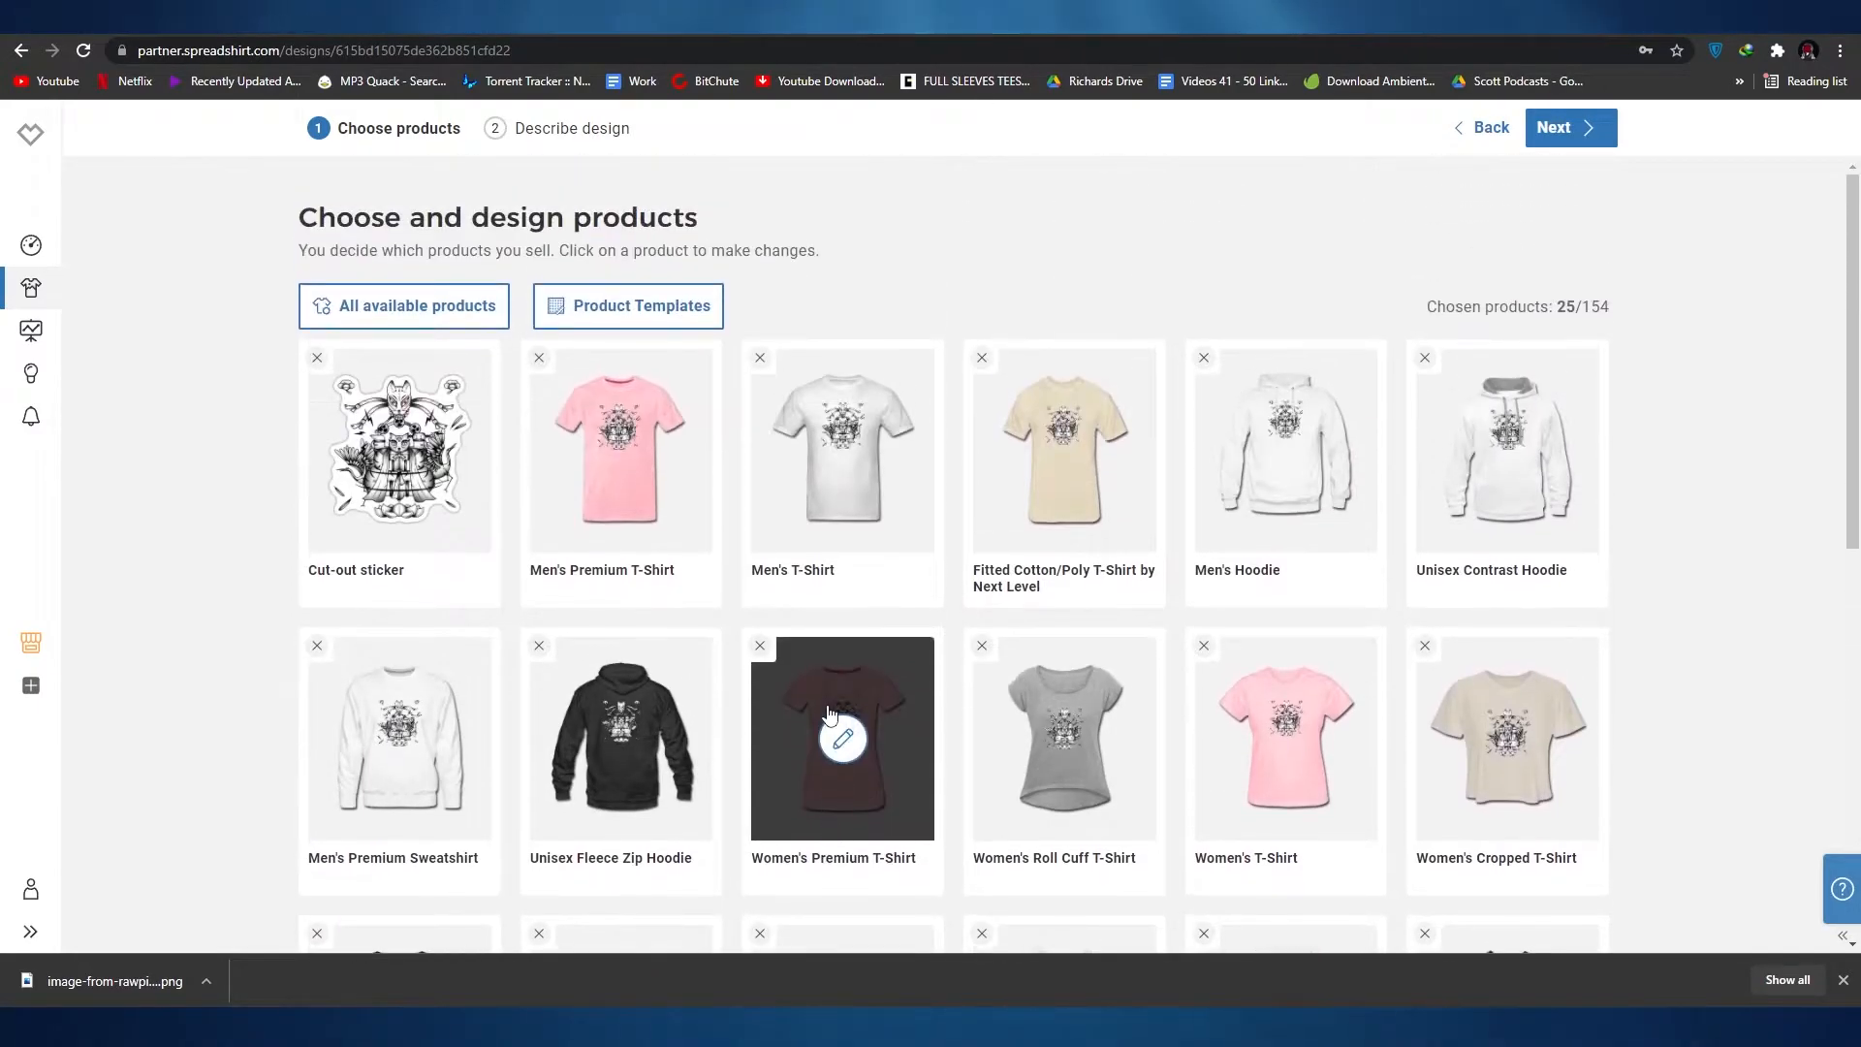
{"action": "scroll", "coordinate": [1260, 407], "scroll_direction": "down", "scroll_amount": 1}
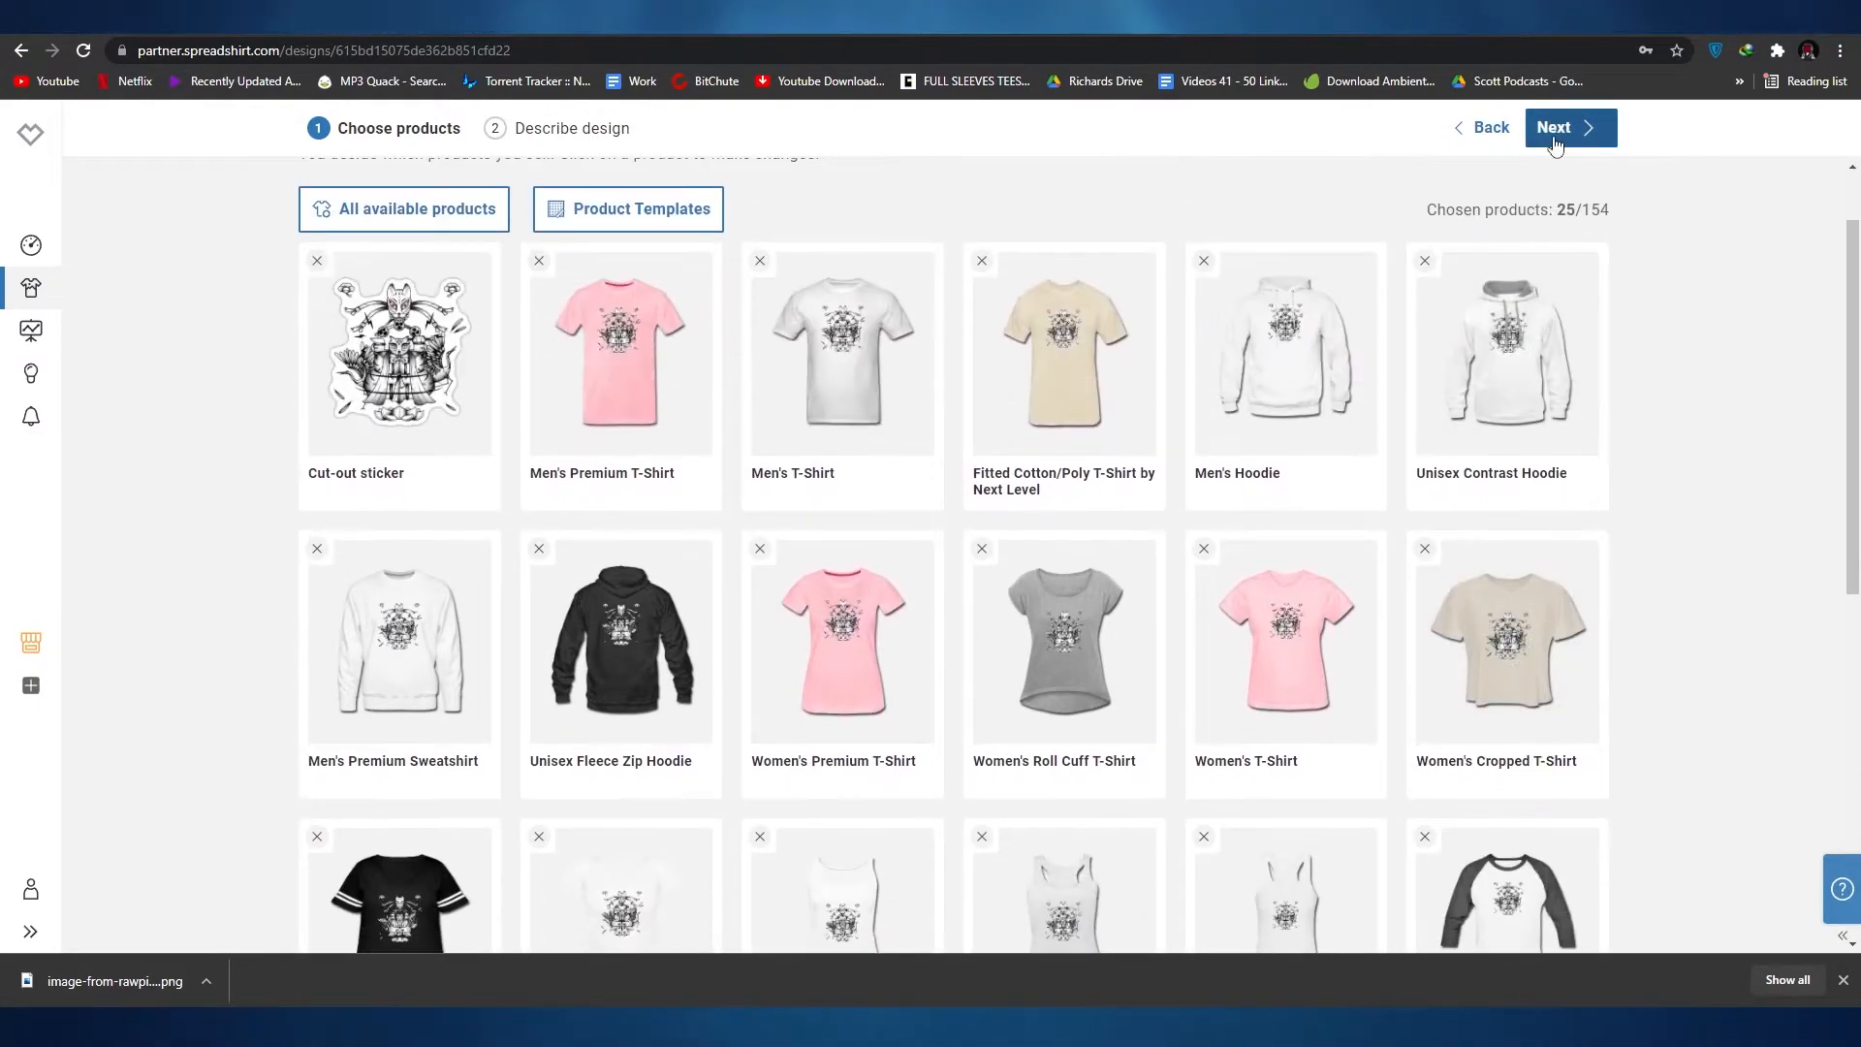
{"action": "left_click", "coordinate": [1556, 141]}
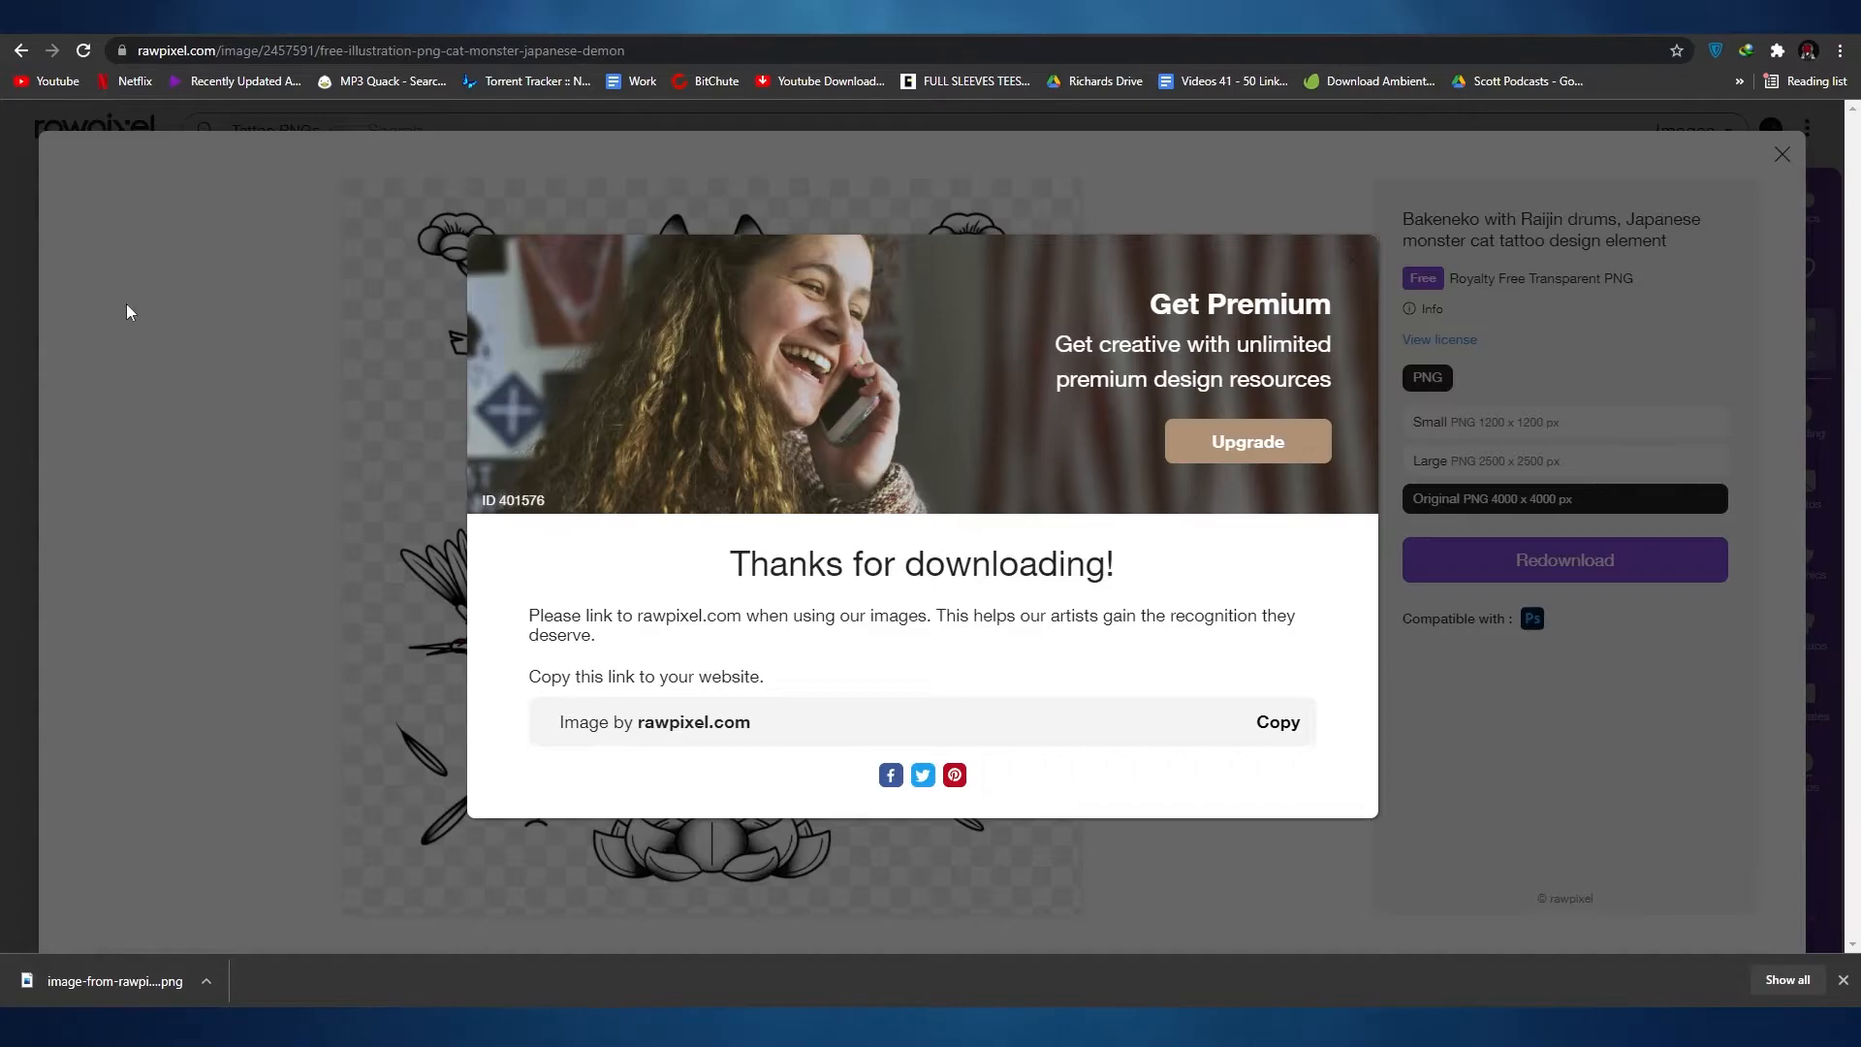
Step: Copy the title "Bakeneko with Raijin drums" from the rawpixel page, use it as the design name and create the products
{"action": "left_click", "coordinate": [127, 311]}
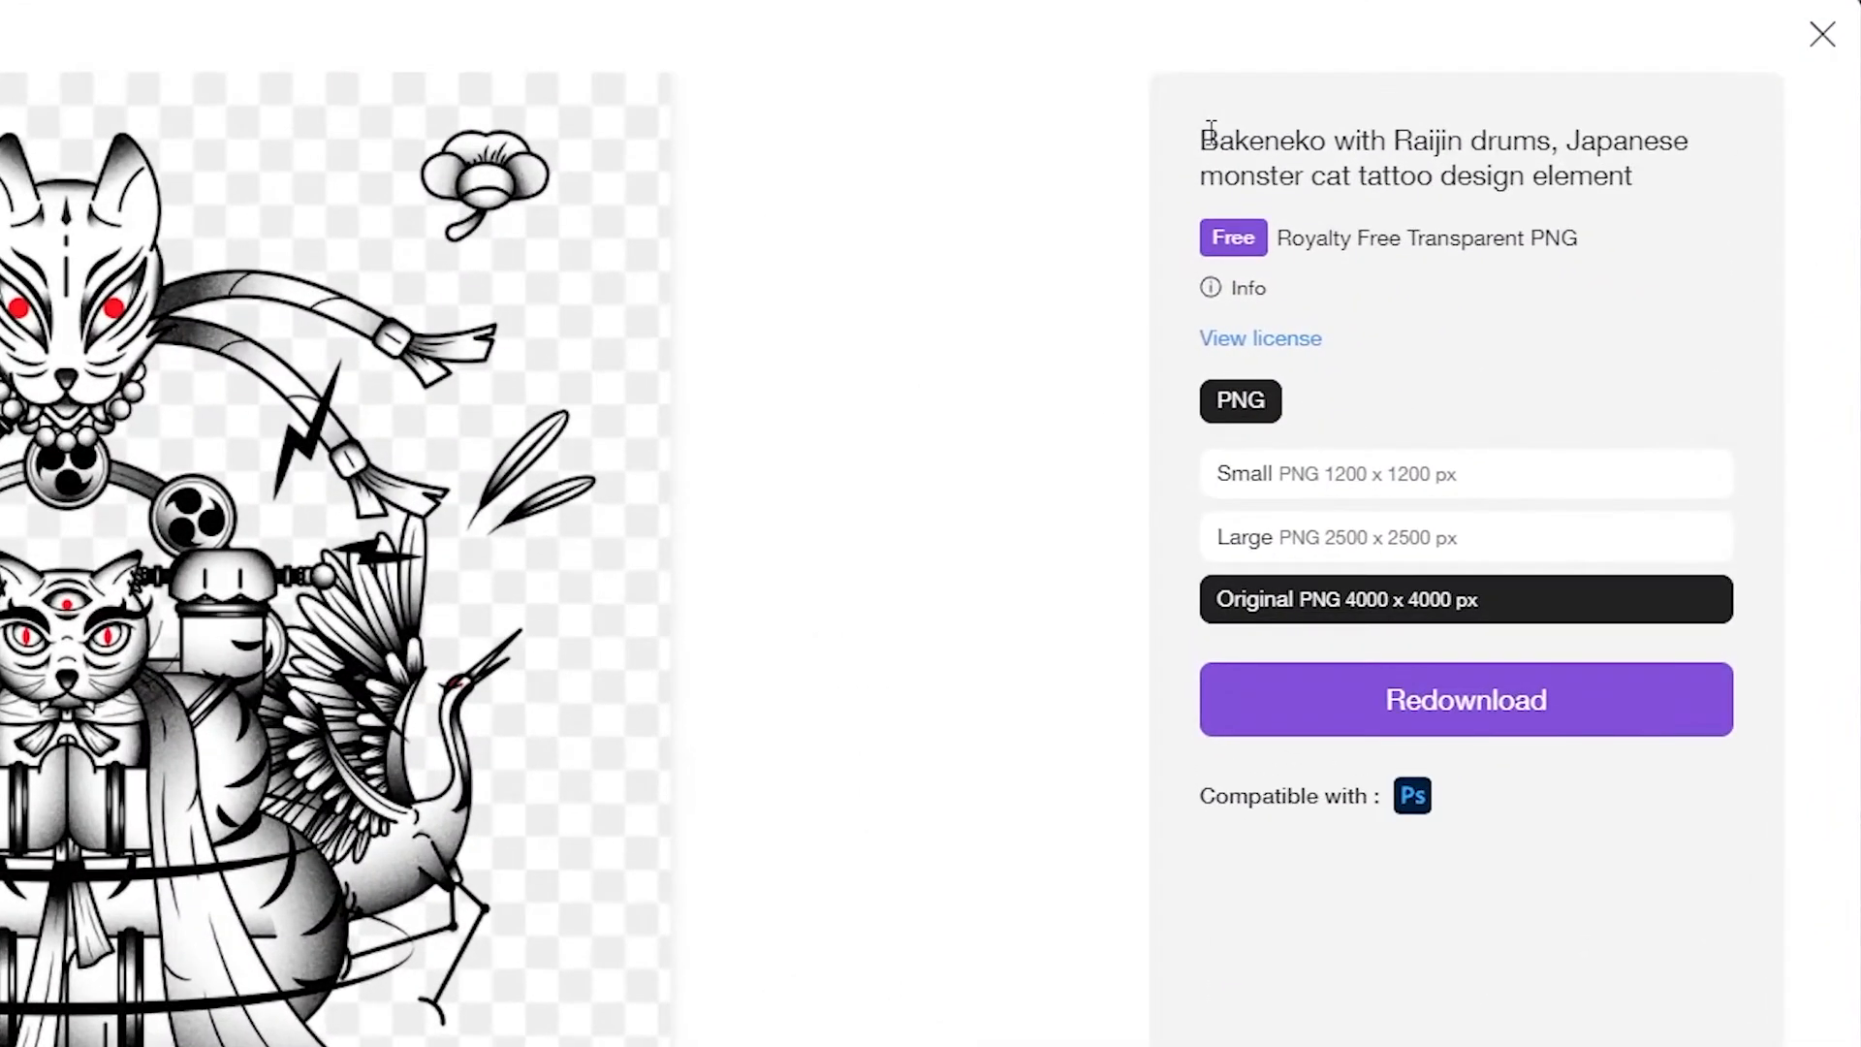
{"action": "left_click_drag", "start_coordinate": [1484, 141], "coordinate": [1549, 144]}
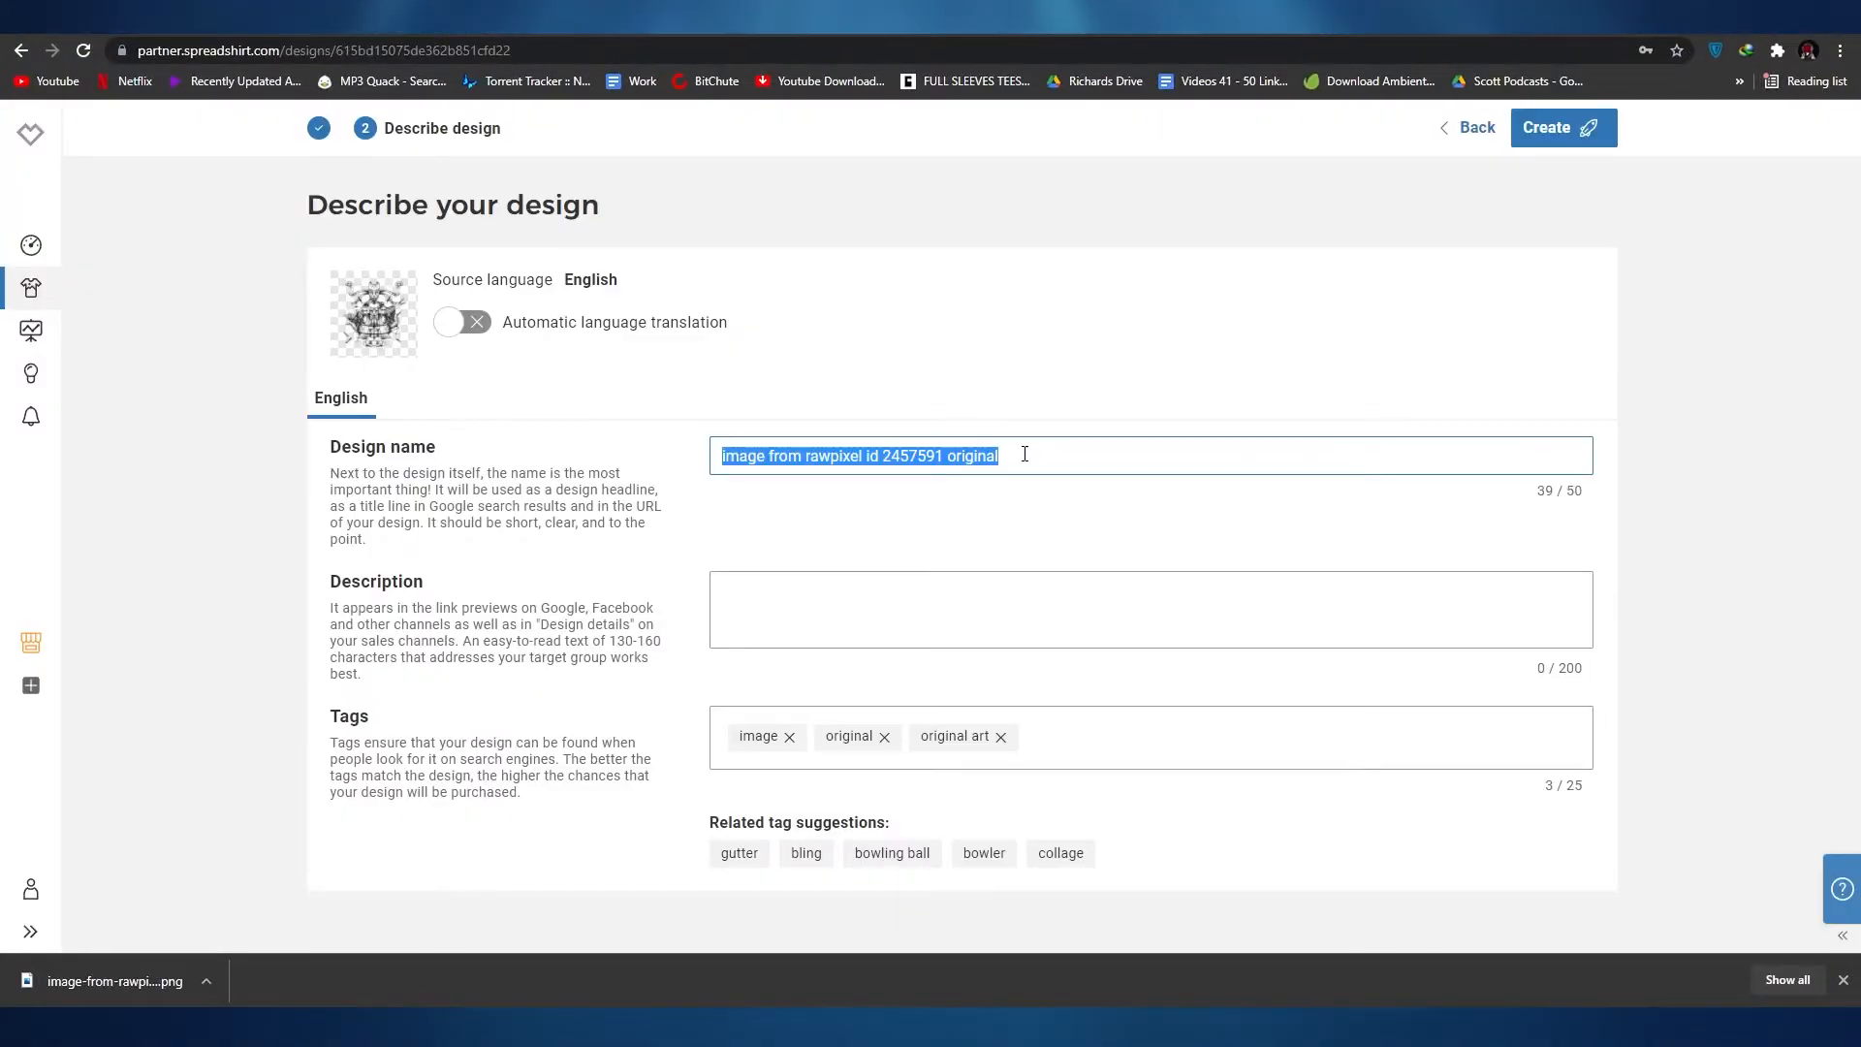
{"action": "right_click", "coordinate": [1025, 454]}
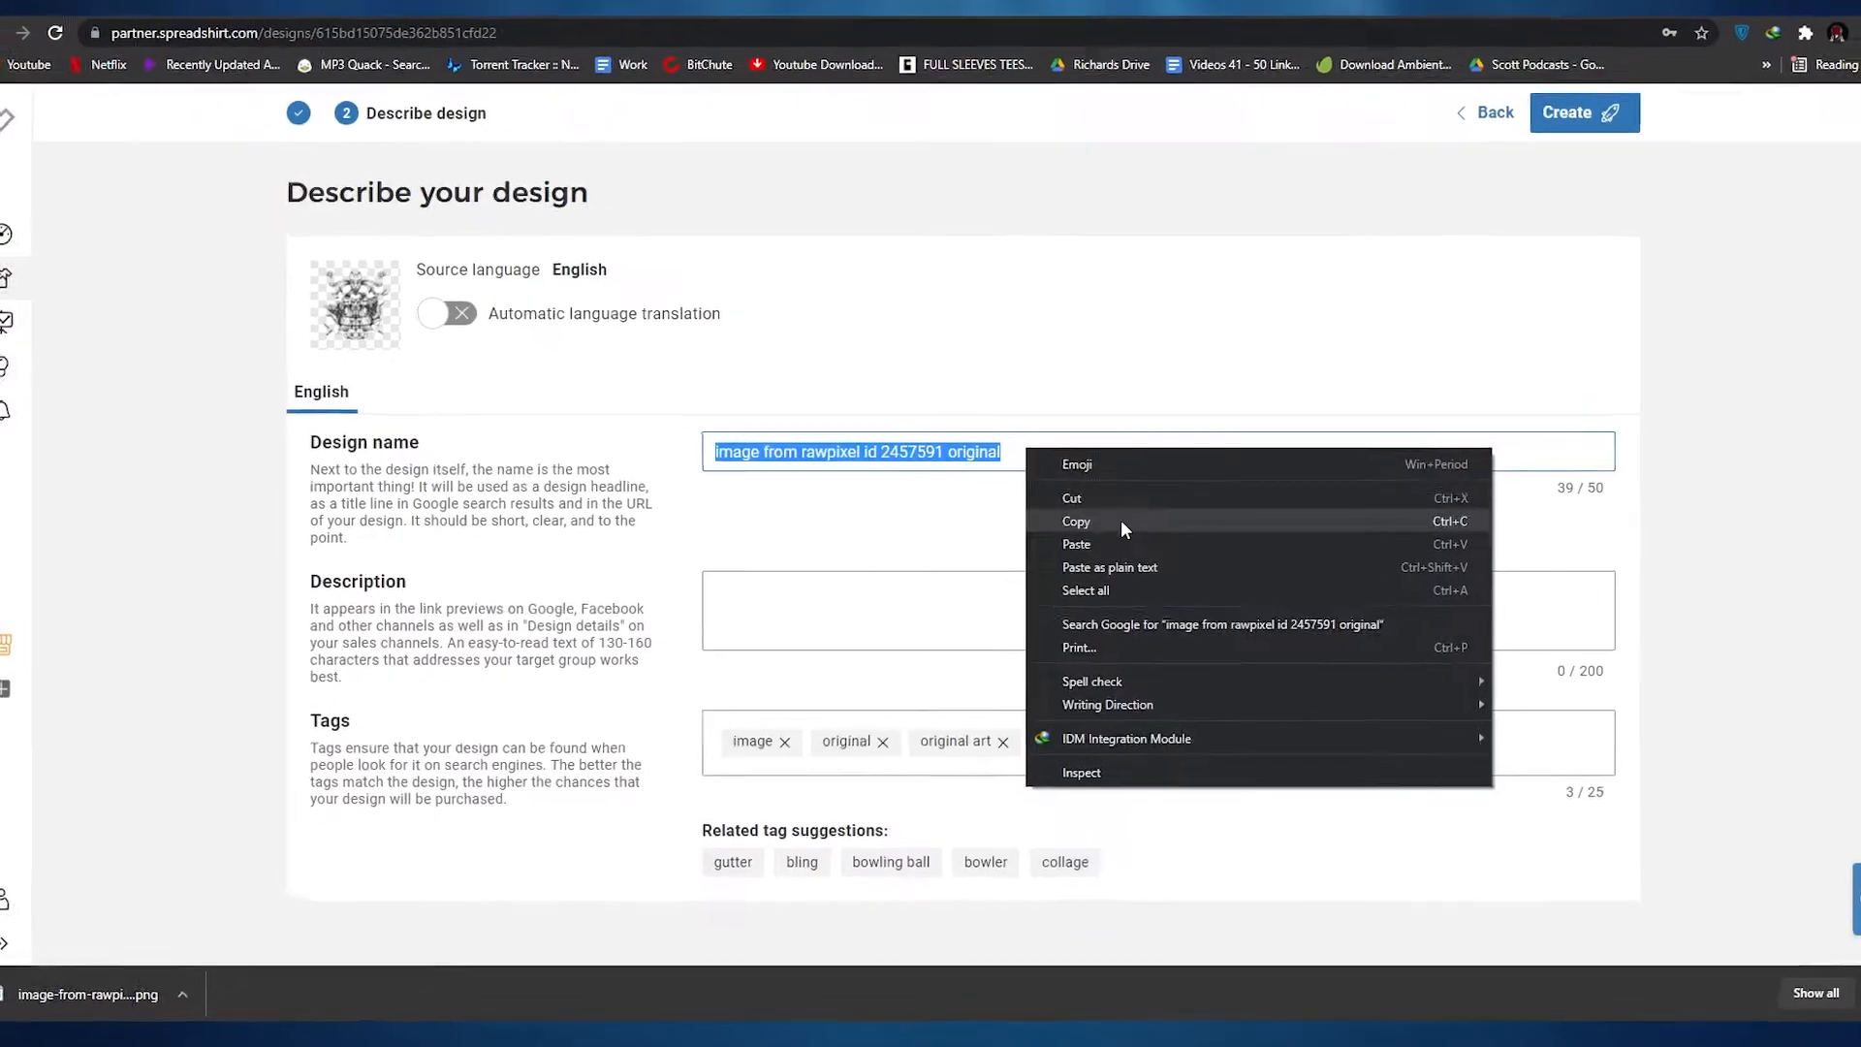
{"action": "left_click", "coordinate": [1103, 544]}
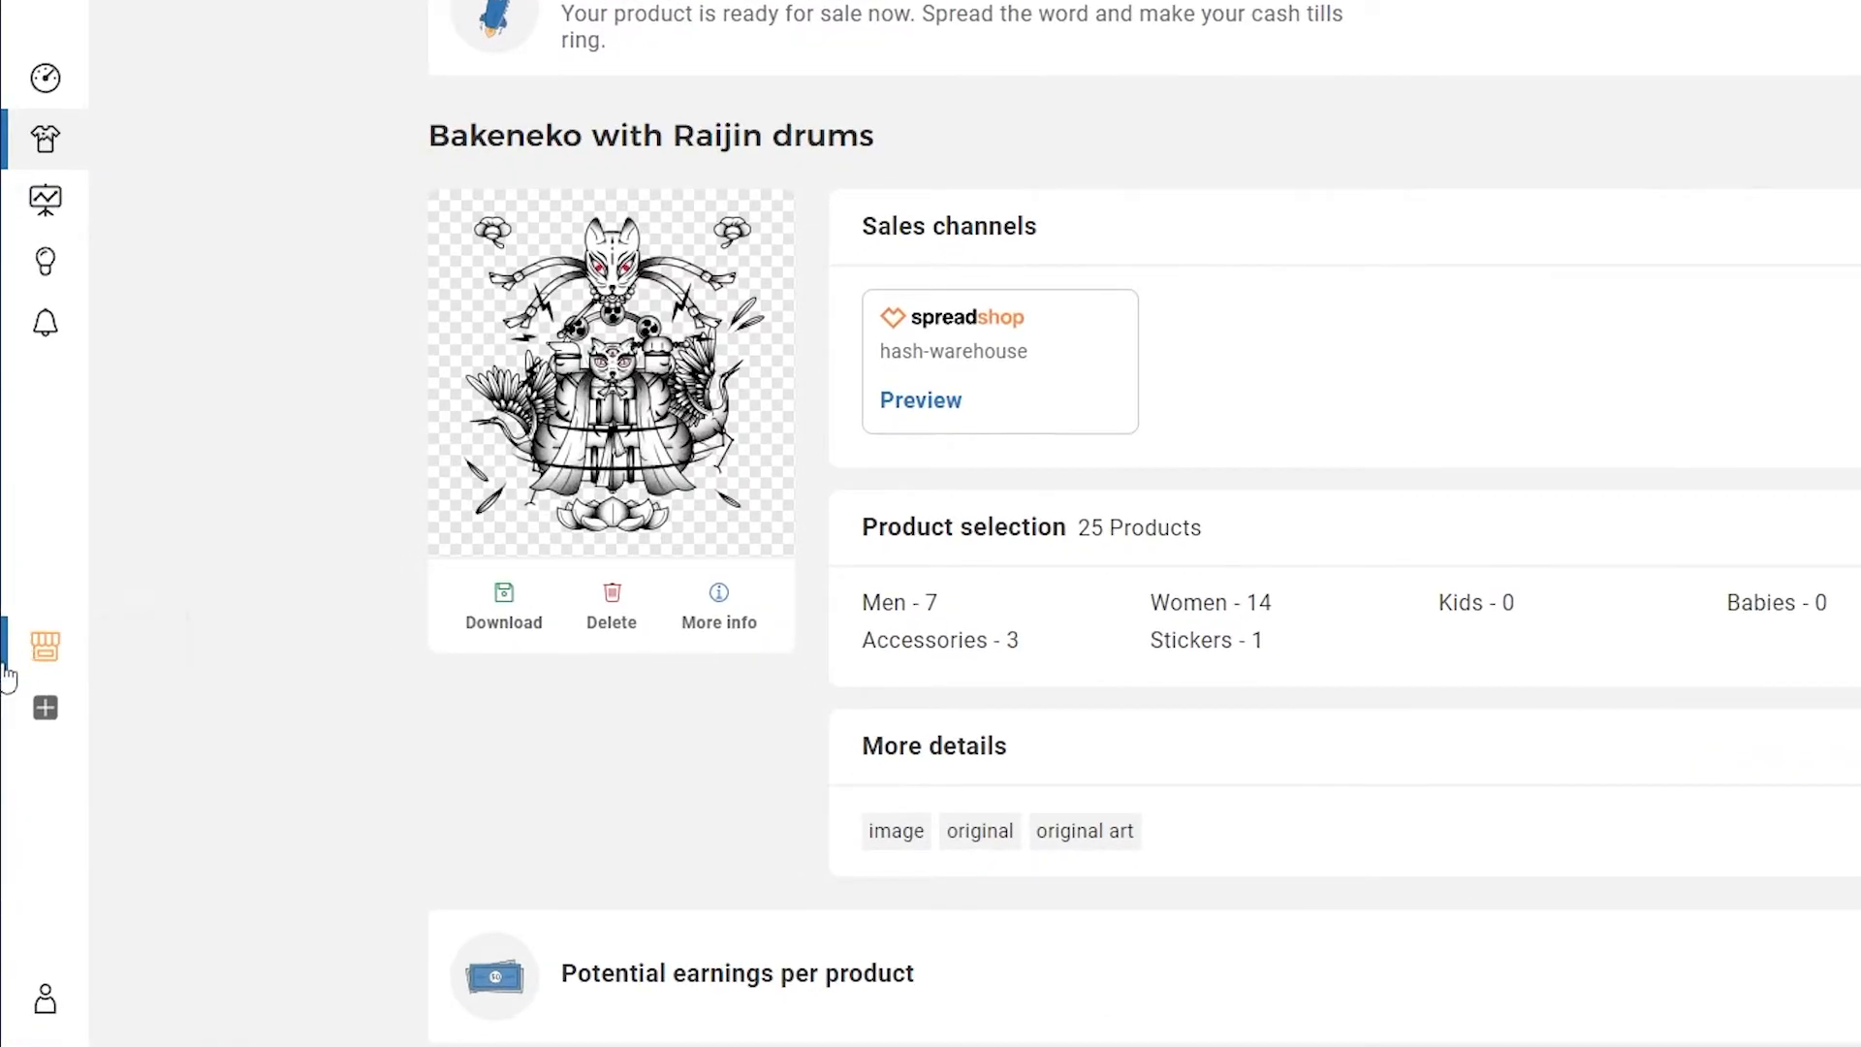
Step: Open the hash-warehouse shop settings and examine the storefront preview, including its banner, product listing and create-your-own section
{"action": "left_click", "coordinate": [7, 674]}
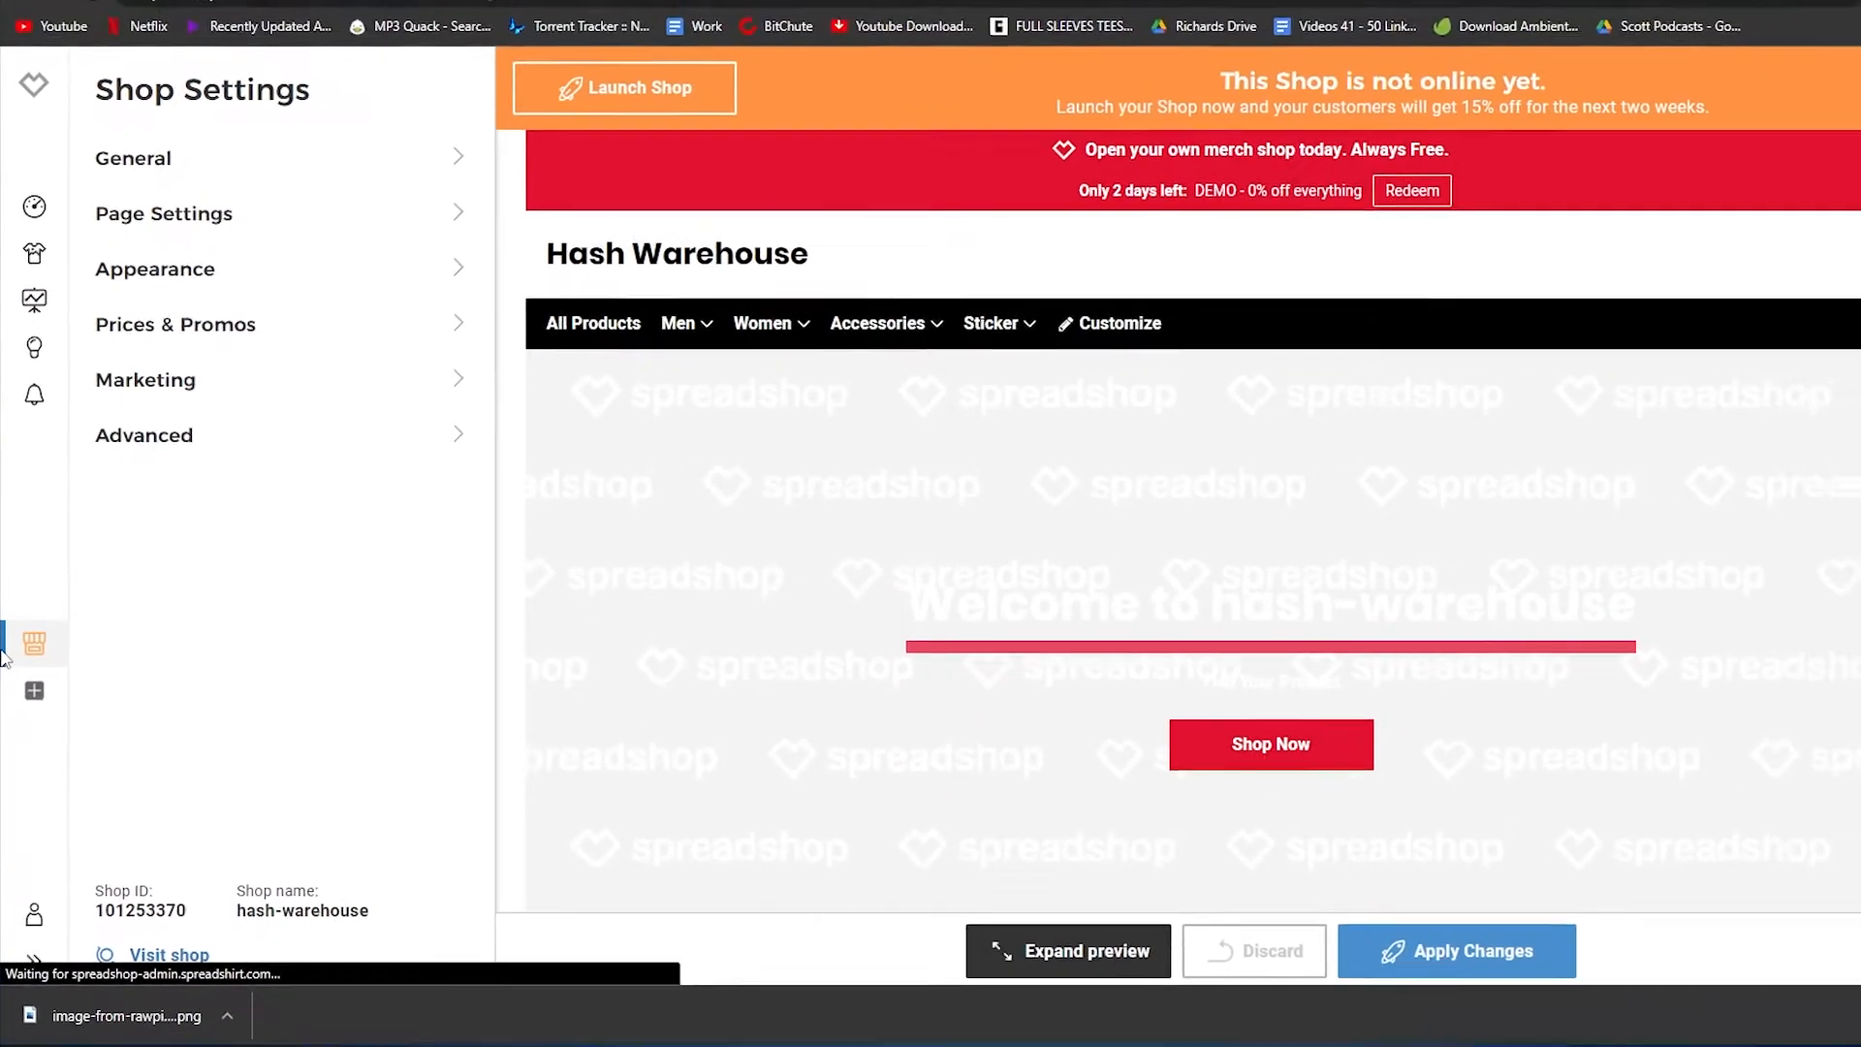
{"action": "scroll", "coordinate": [1555, 488], "scroll_direction": "down", "scroll_amount": 4}
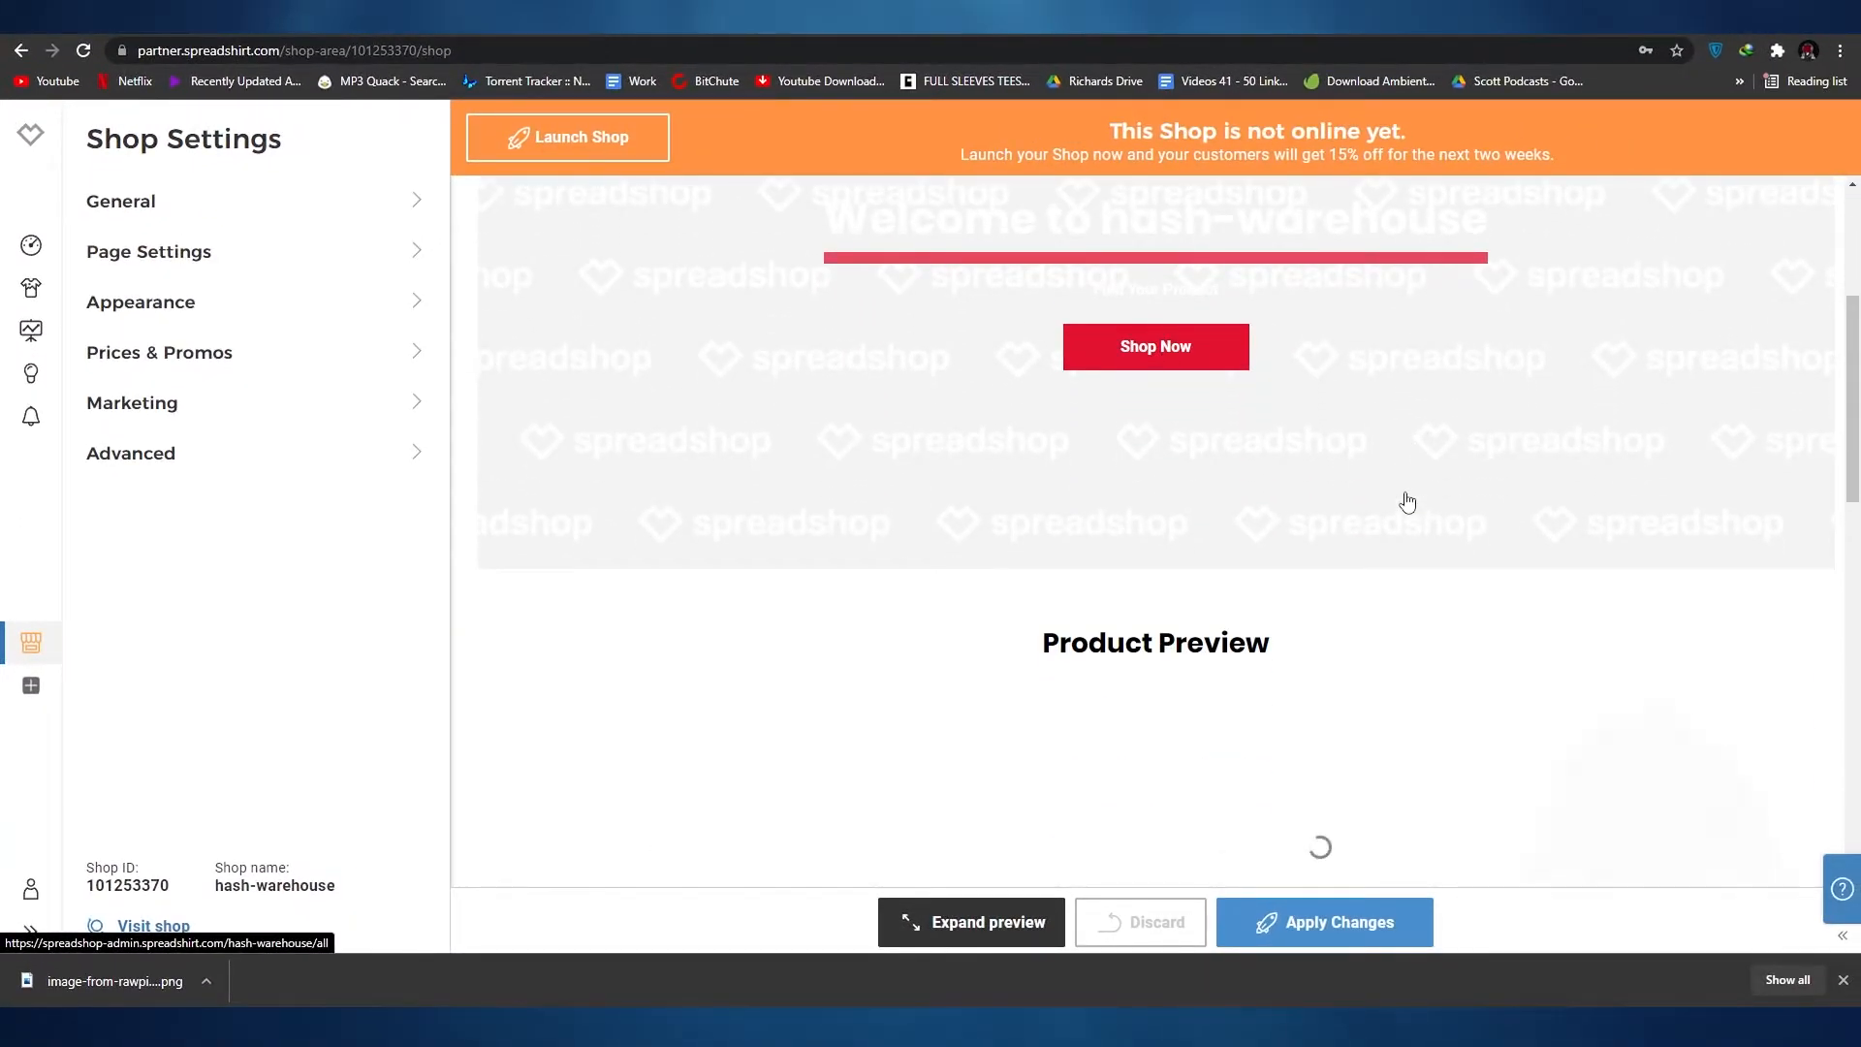
{"action": "scroll", "coordinate": [1408, 502], "scroll_direction": "up", "scroll_amount": 4}
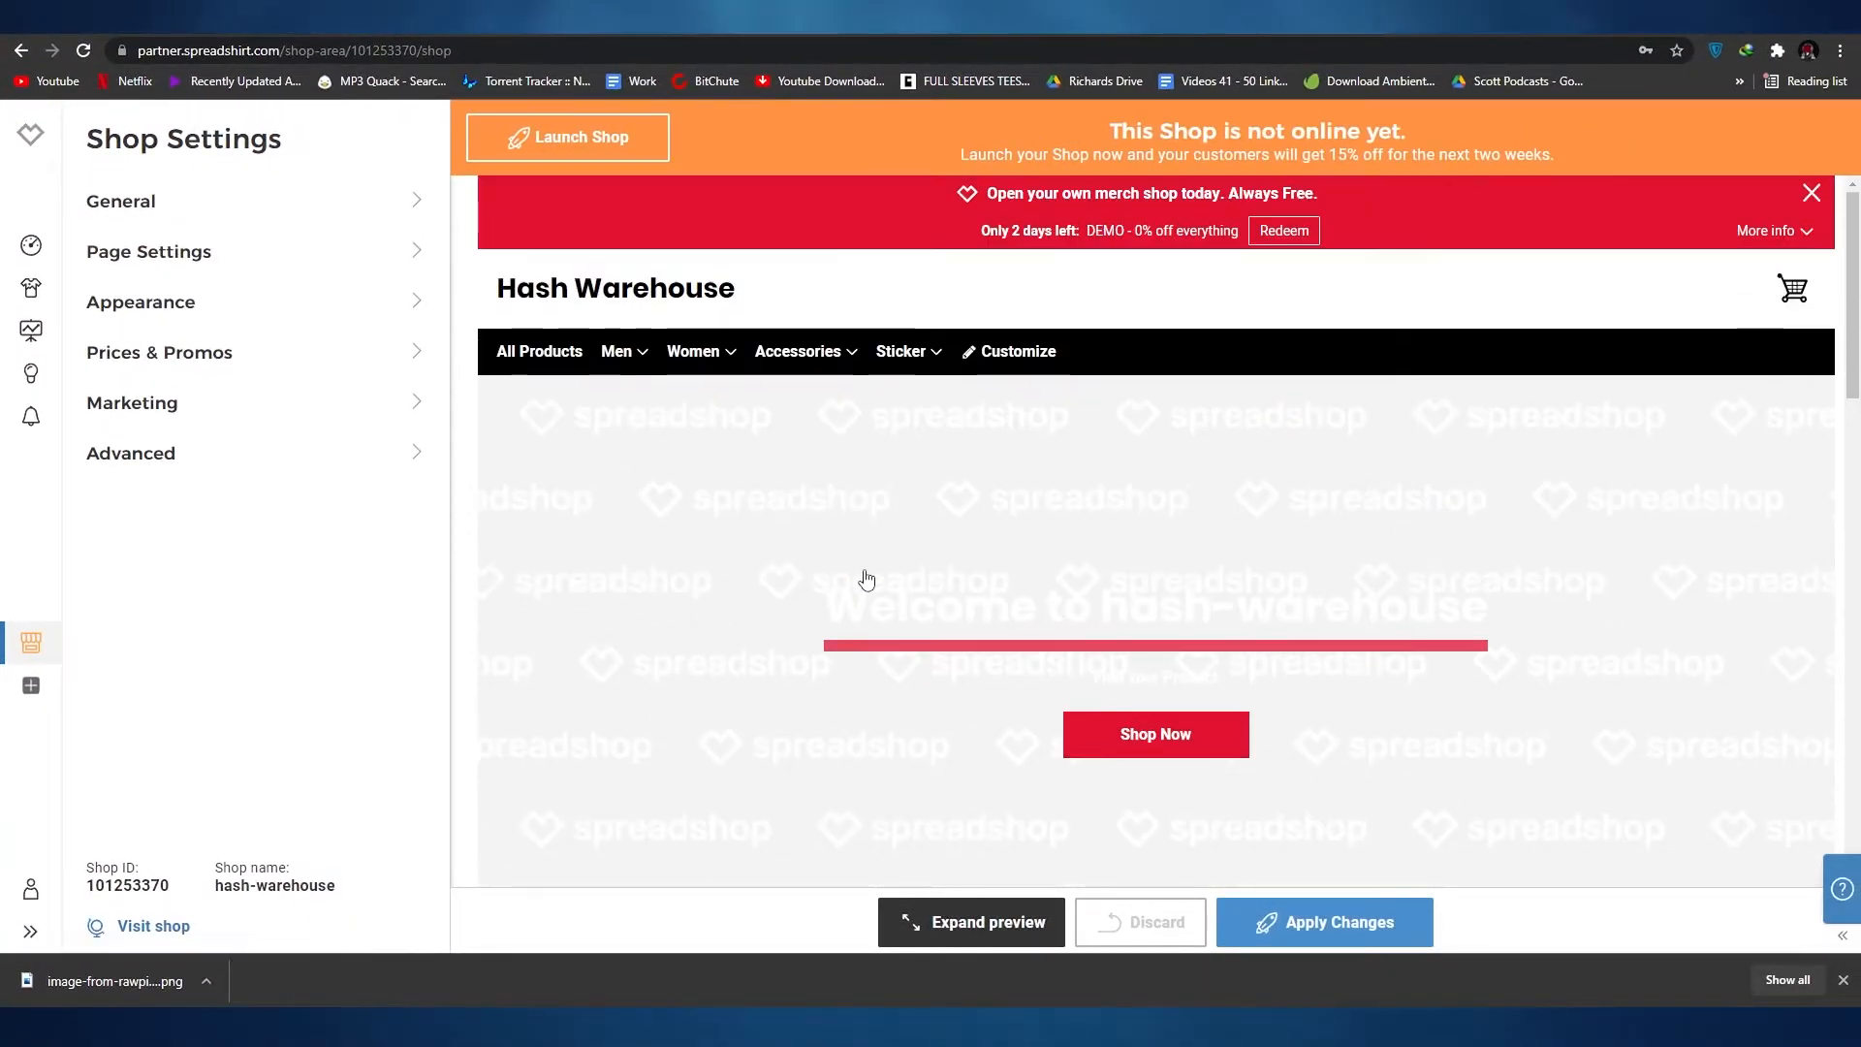
{"action": "scroll", "coordinate": [880, 591], "scroll_direction": "down", "scroll_amount": 12}
{"action": "scroll", "coordinate": [880, 592], "scroll_direction": "up", "scroll_amount": 5}
{"action": "scroll", "coordinate": [879, 591], "scroll_direction": "down", "scroll_amount": 8}
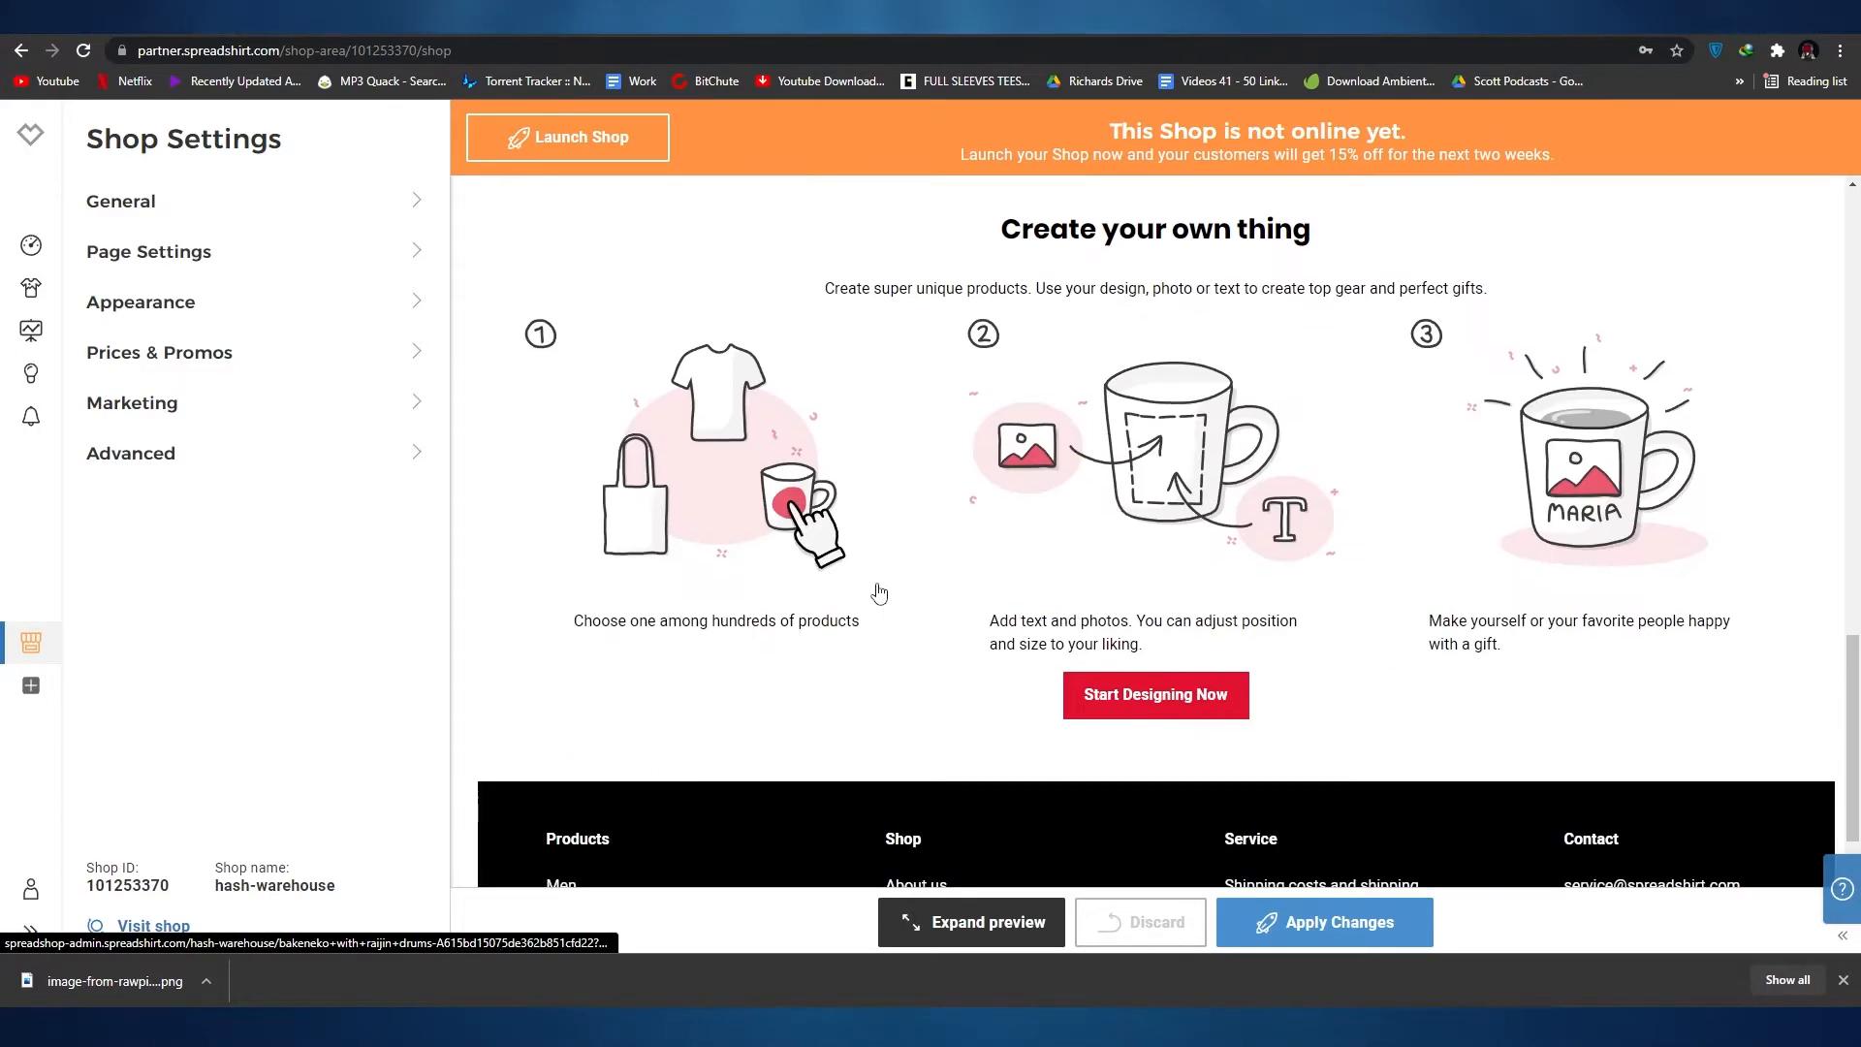
{"action": "scroll", "coordinate": [879, 592], "scroll_direction": "up", "scroll_amount": 7}
{"action": "scroll", "coordinate": [879, 591], "scroll_direction": "up", "scroll_amount": 5}
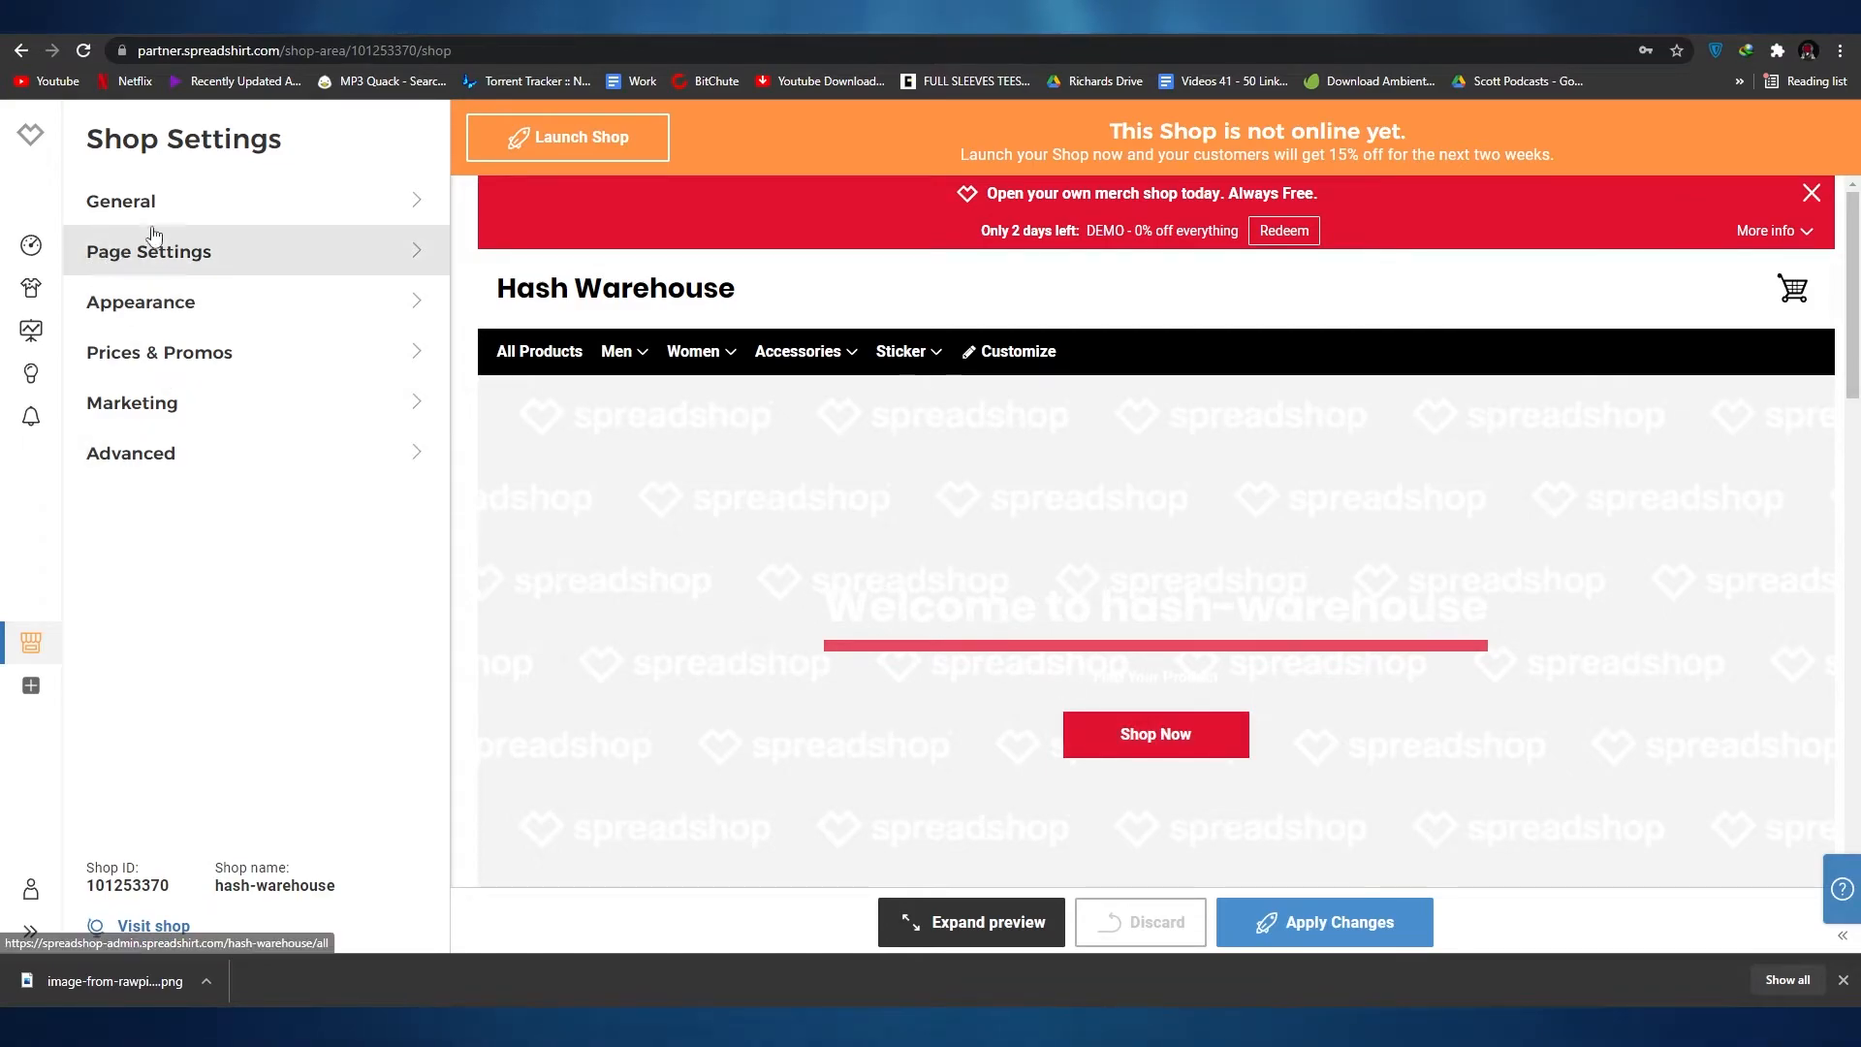
{"action": "scroll", "coordinate": [1710, 767], "scroll_direction": "down", "scroll_amount": 1}
{"action": "scroll", "coordinate": [1188, 734], "scroll_direction": "down", "scroll_amount": 15}
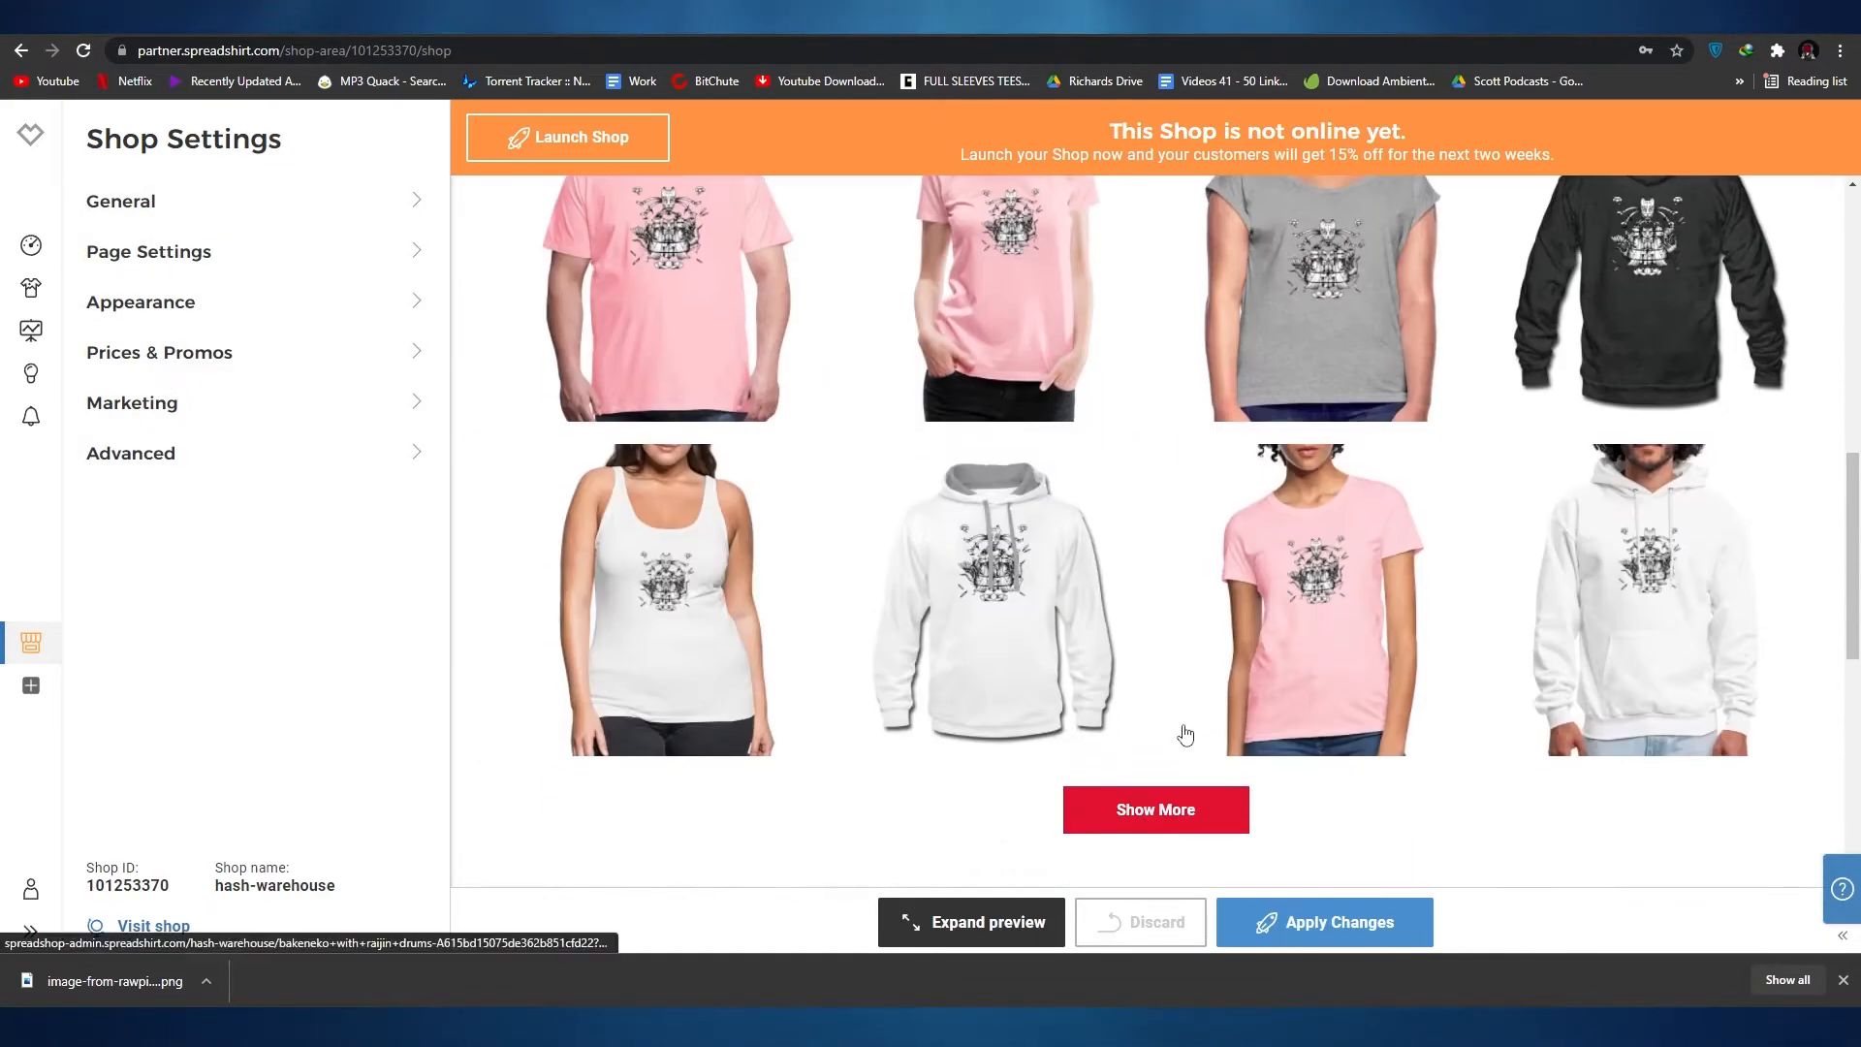
{"action": "scroll", "coordinate": [1178, 729], "scroll_direction": "up", "scroll_amount": 15}
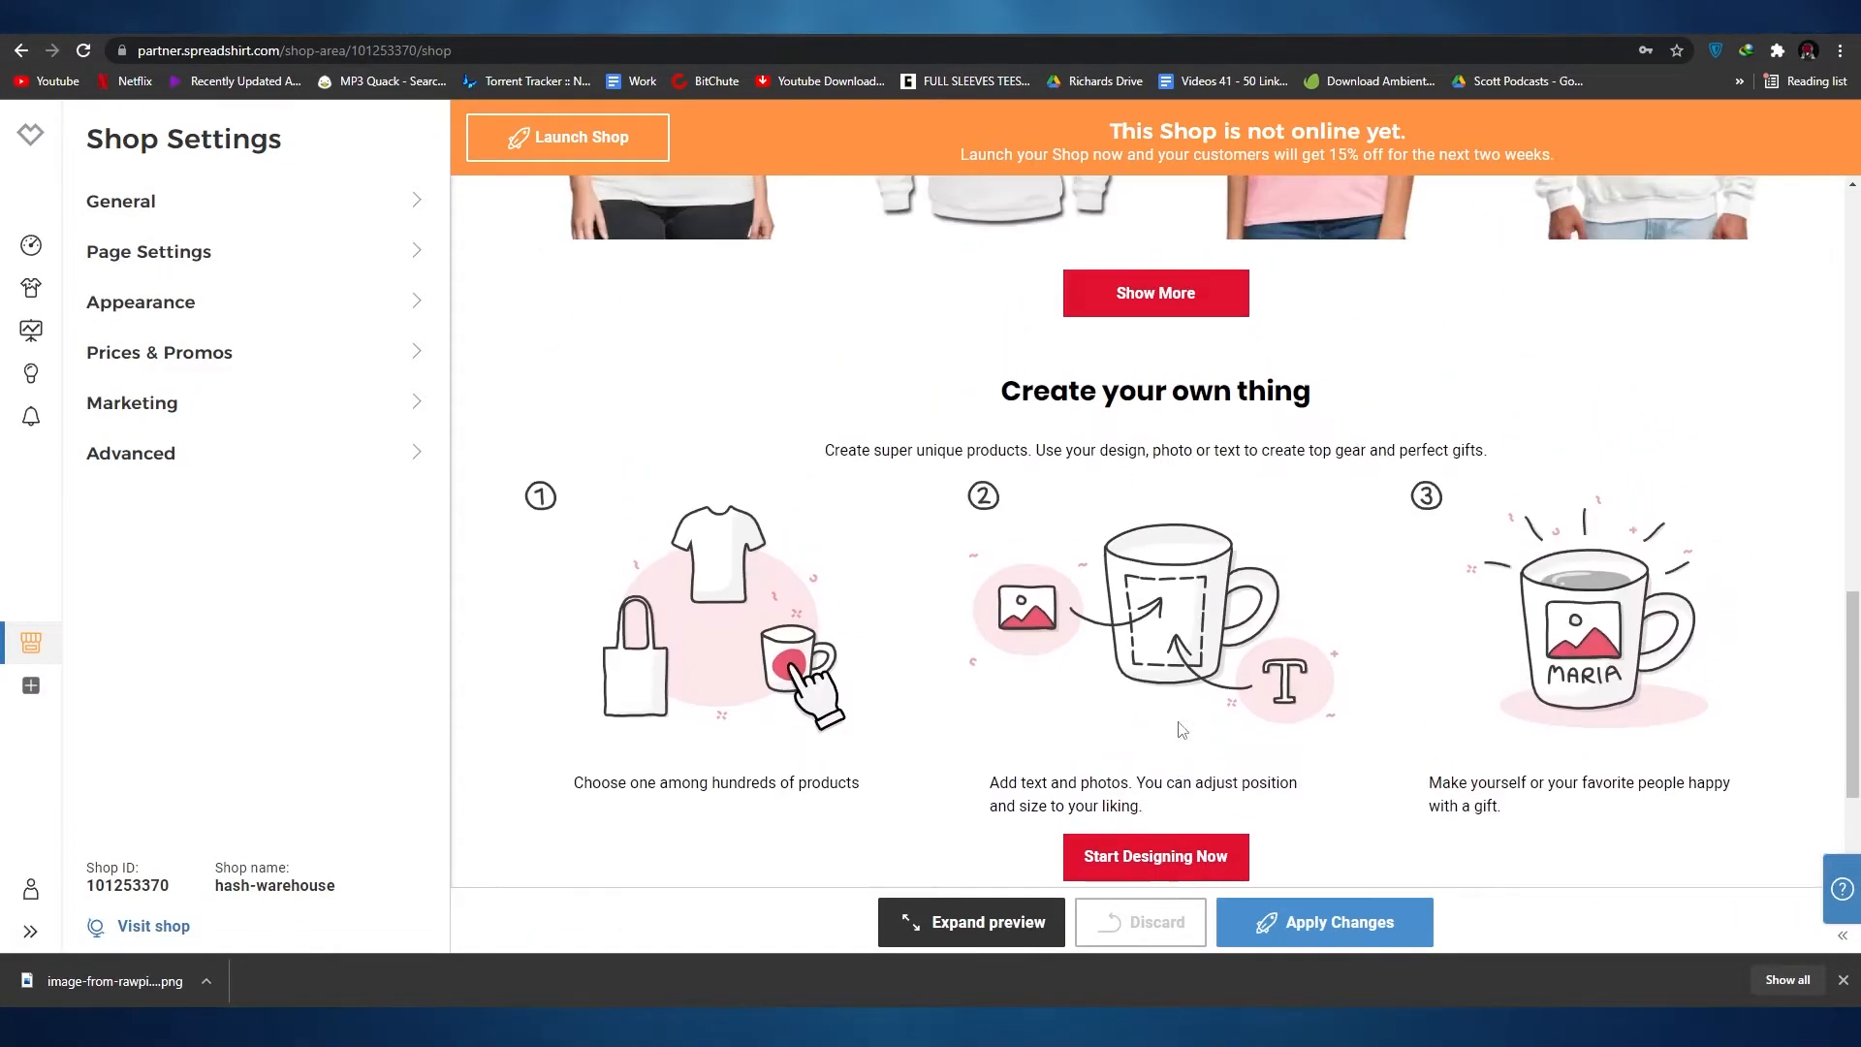
{"action": "scroll", "coordinate": [1180, 729], "scroll_direction": "up", "scroll_amount": 2}
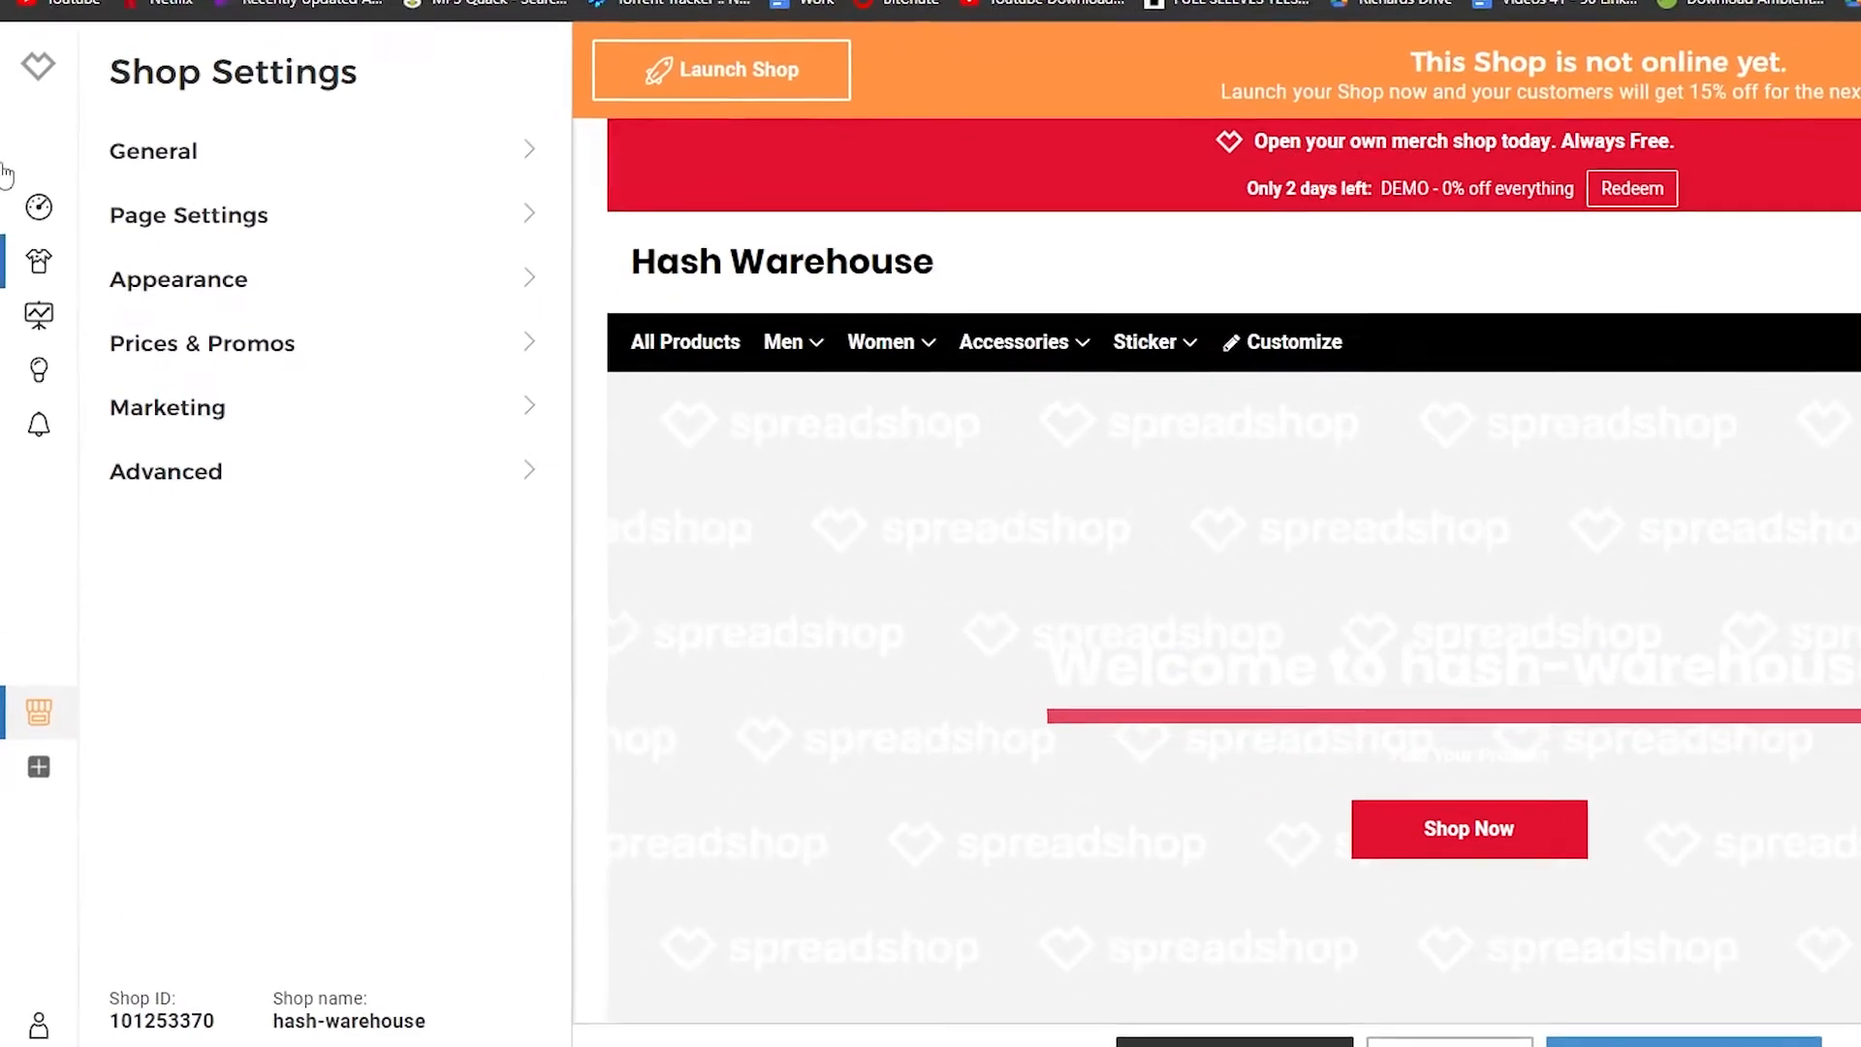
Step: Open the Appearance settings' logo section and apply the cropped upper part of the cat drawing as the shop's favicon
{"action": "left_click", "coordinate": [262, 231]}
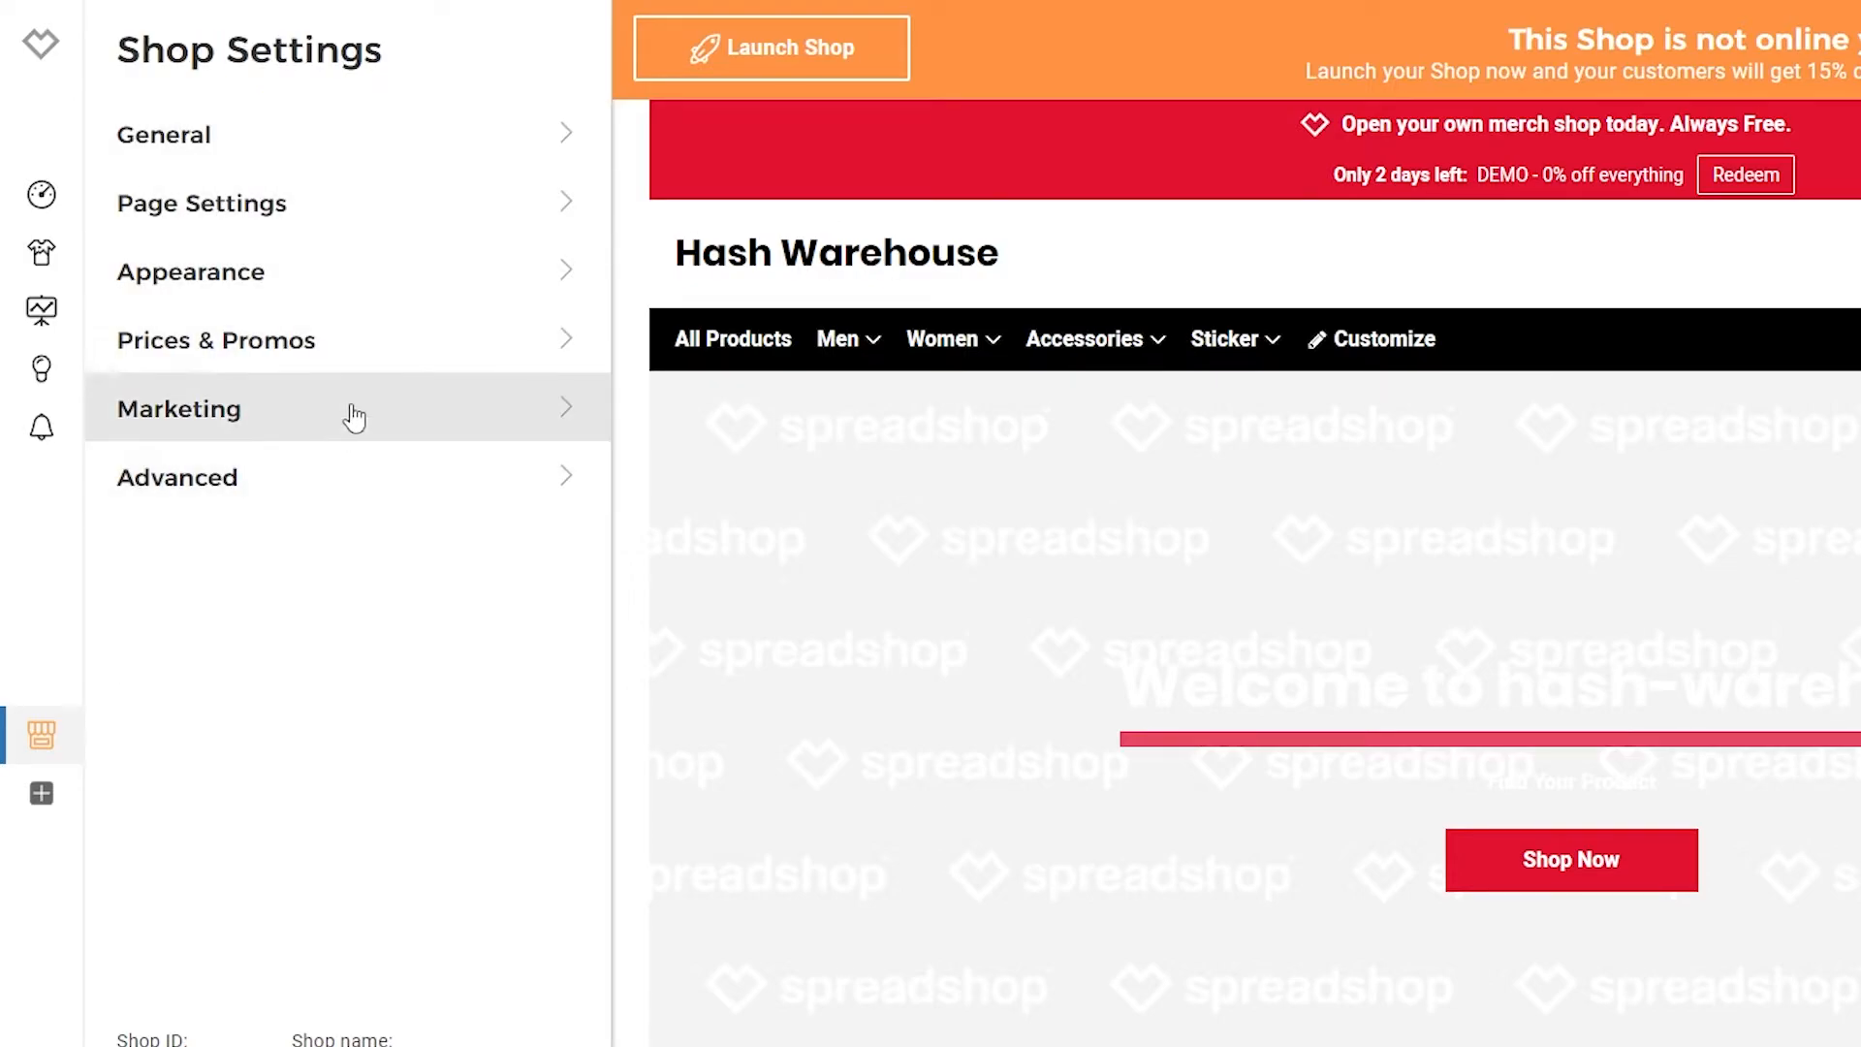
{"action": "left_click", "coordinate": [398, 157]}
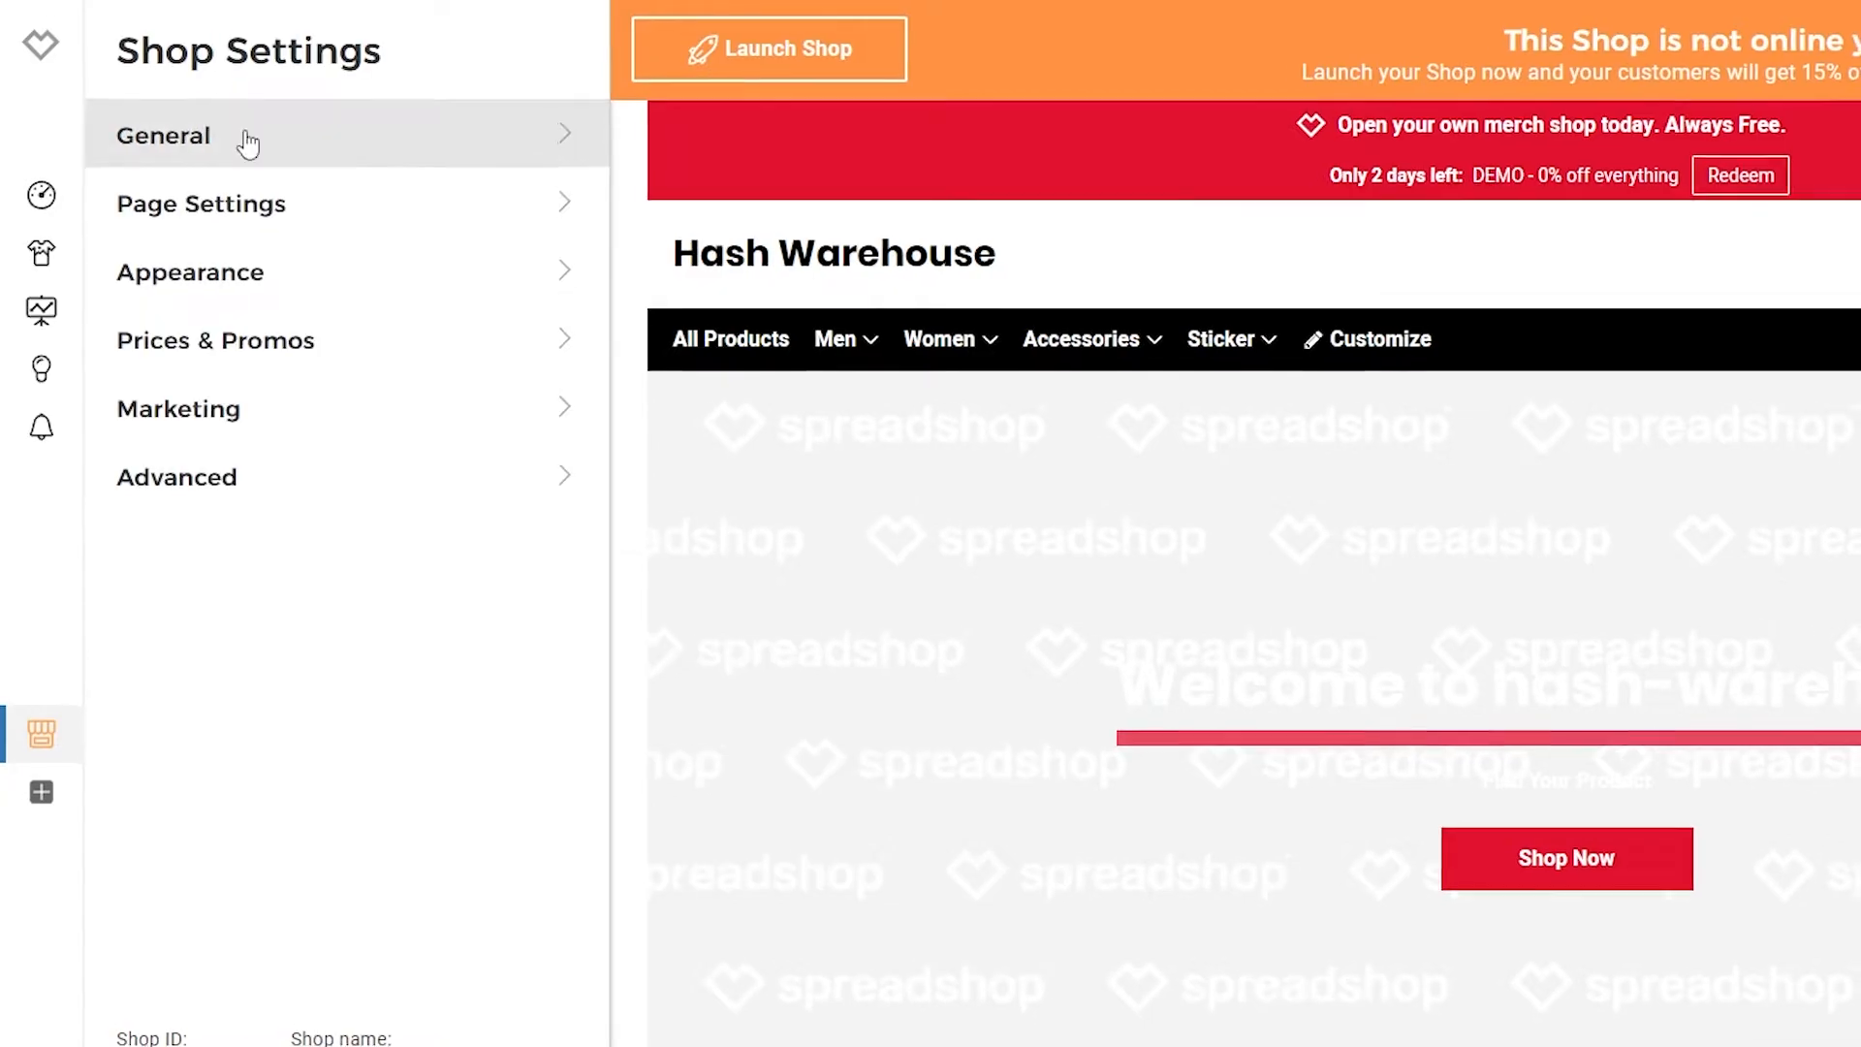
{"action": "left_click", "coordinate": [233, 271]}
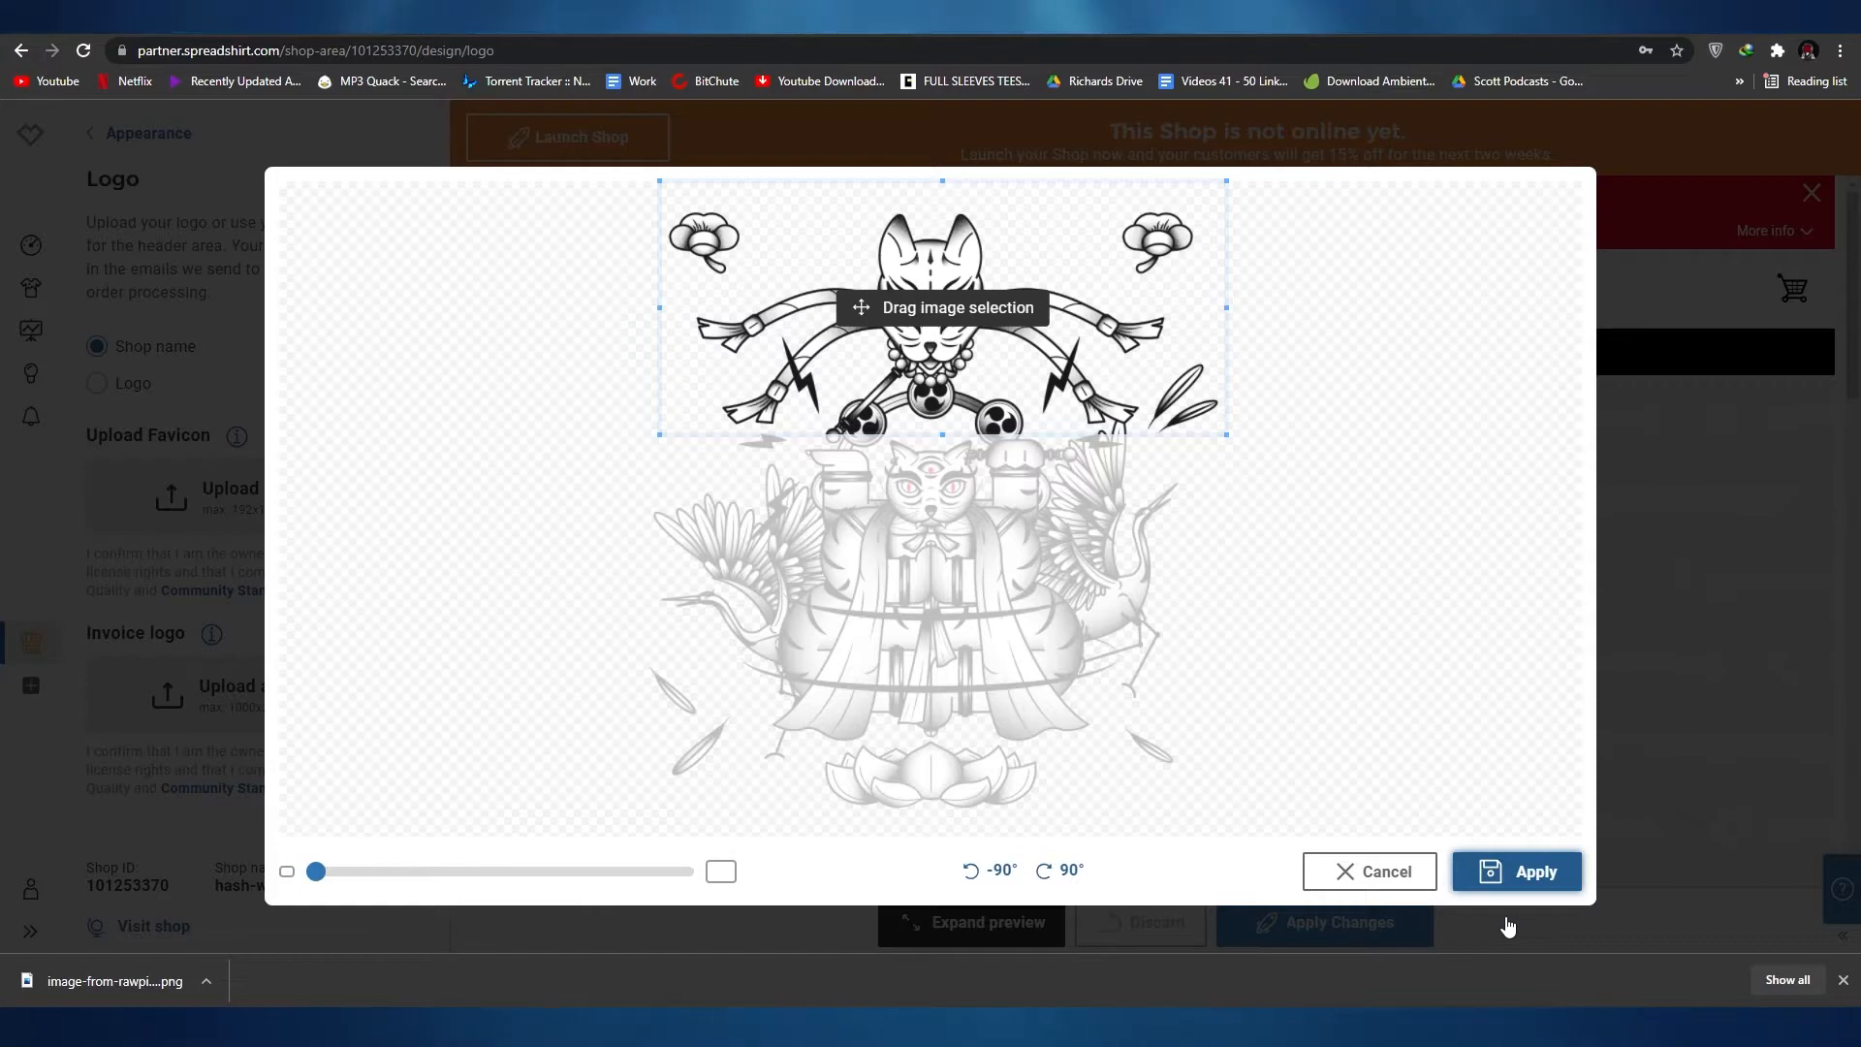
{"action": "left_click", "coordinate": [1510, 878]}
Step: Switch the shop header to the Logo option and look through the logo, favicon and invoice logo upload areas
{"action": "scroll", "coordinate": [257, 841], "scroll_direction": "down", "scroll_amount": 1}
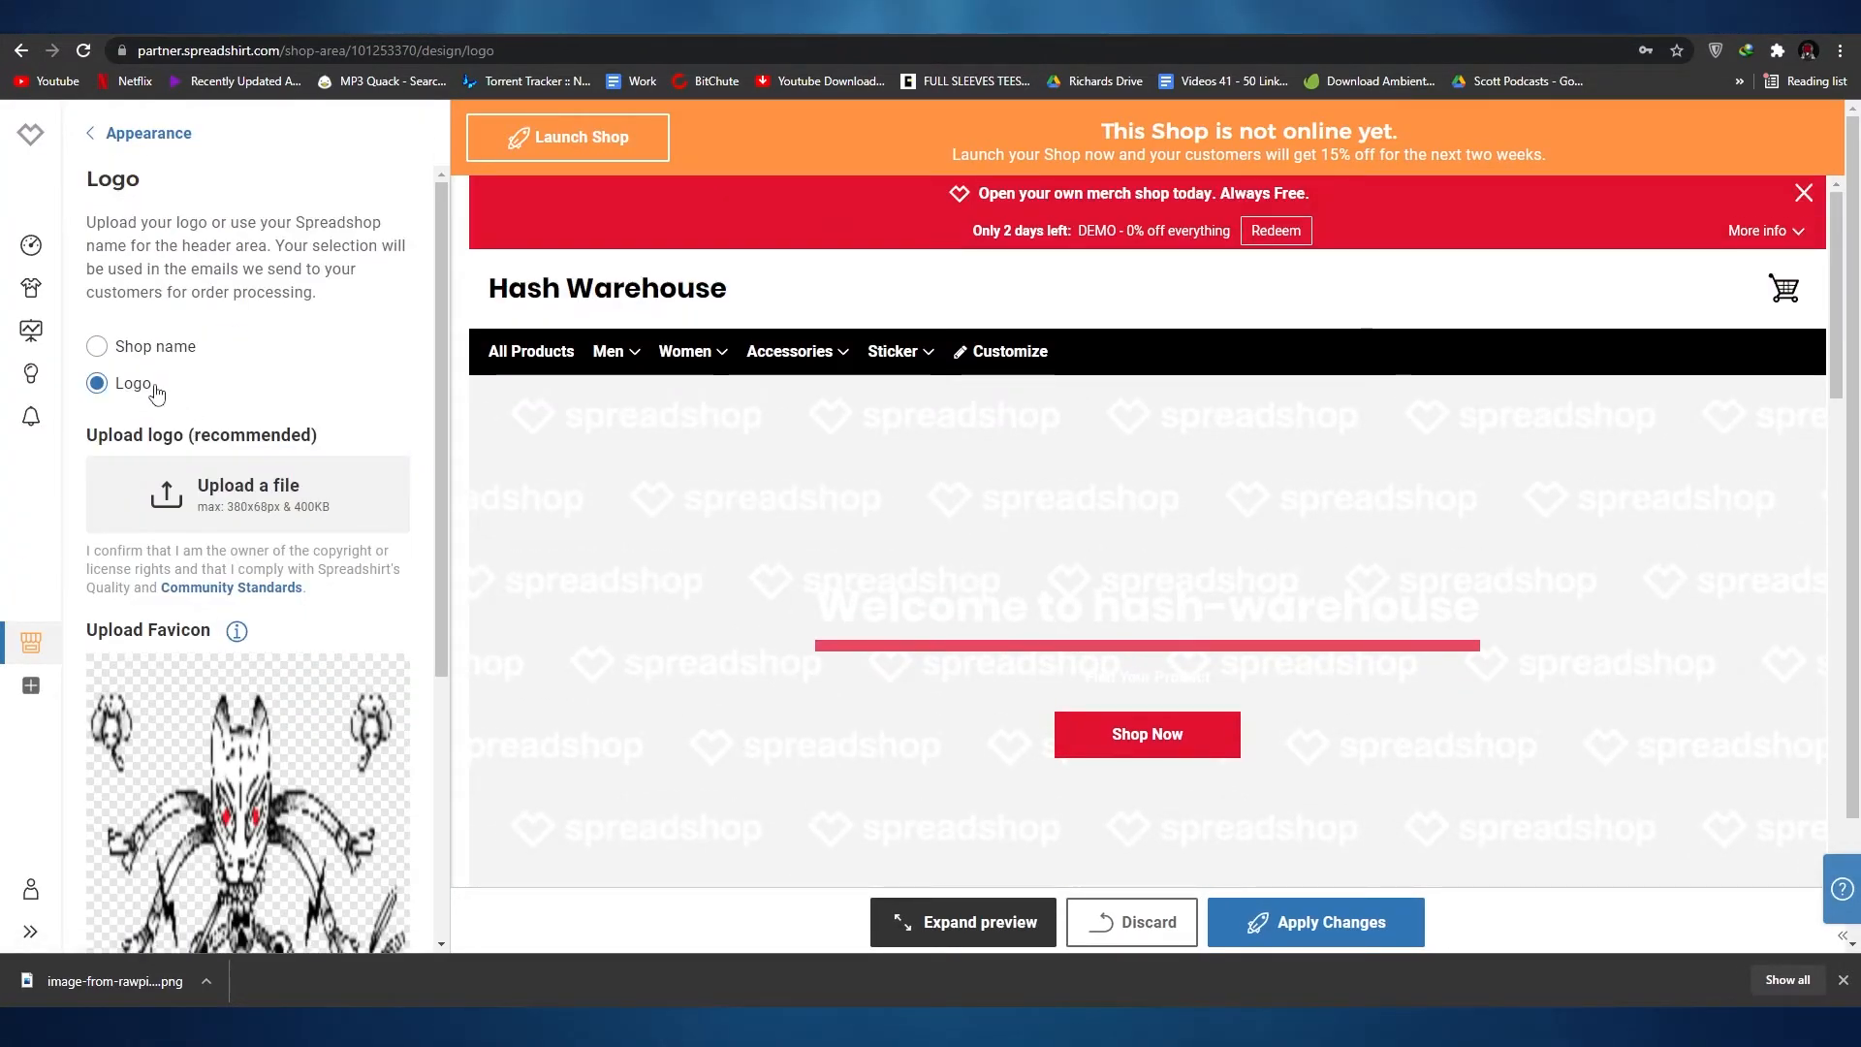
{"action": "scroll", "coordinate": [1184, 469], "scroll_direction": "down", "scroll_amount": 2}
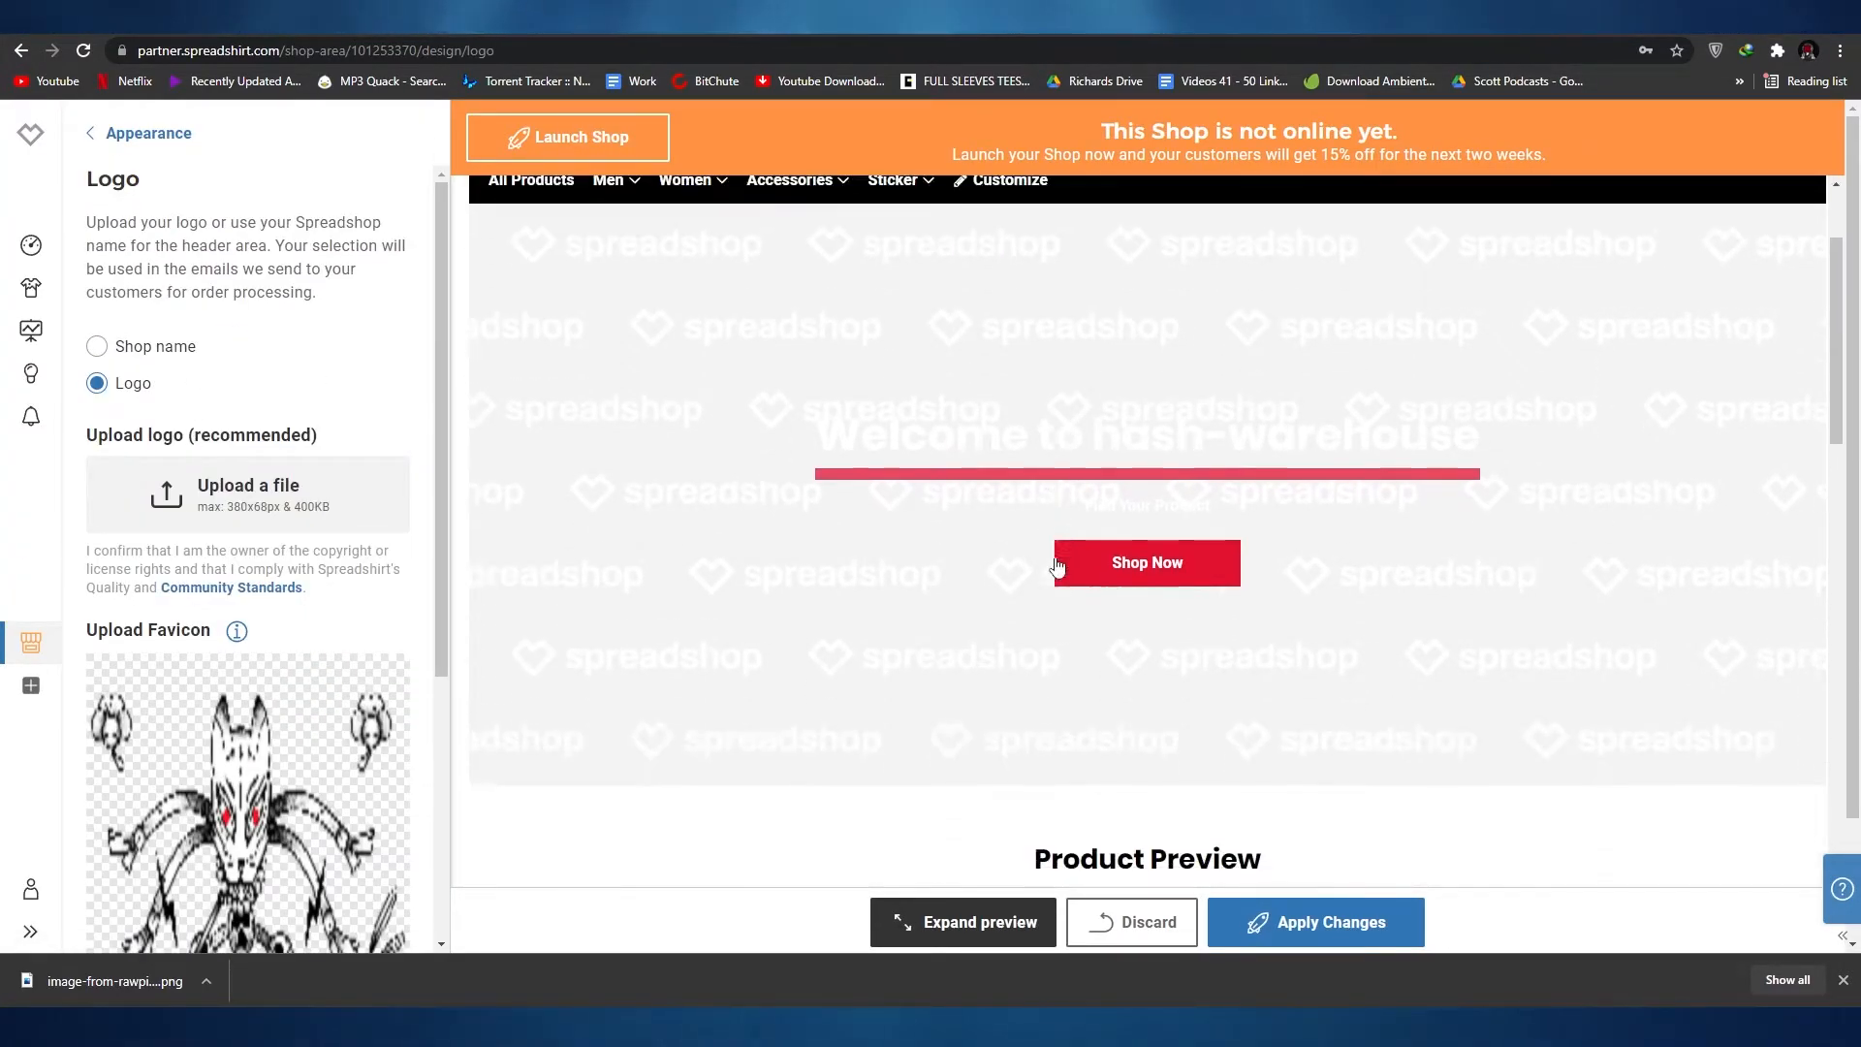
{"action": "scroll", "coordinate": [219, 281], "scroll_direction": "down", "scroll_amount": 5}
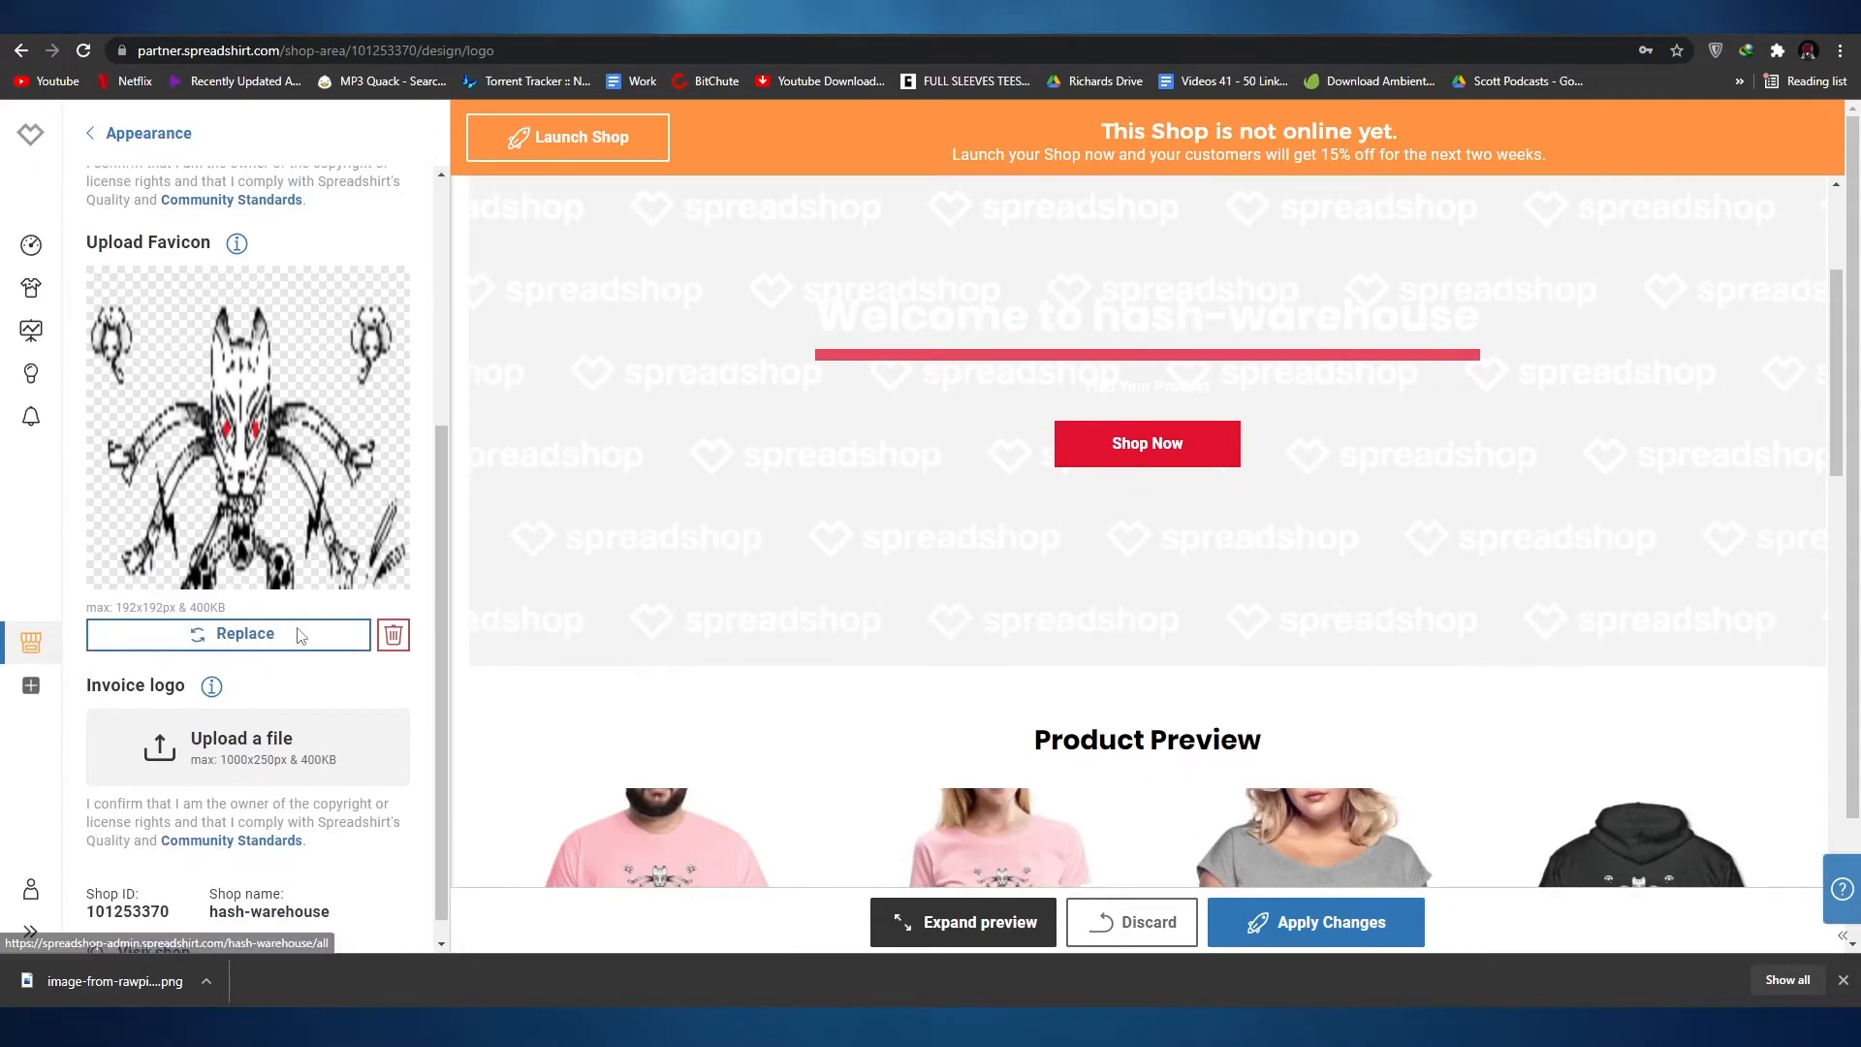
{"action": "scroll", "coordinate": [164, 278], "scroll_direction": "up", "scroll_amount": 4}
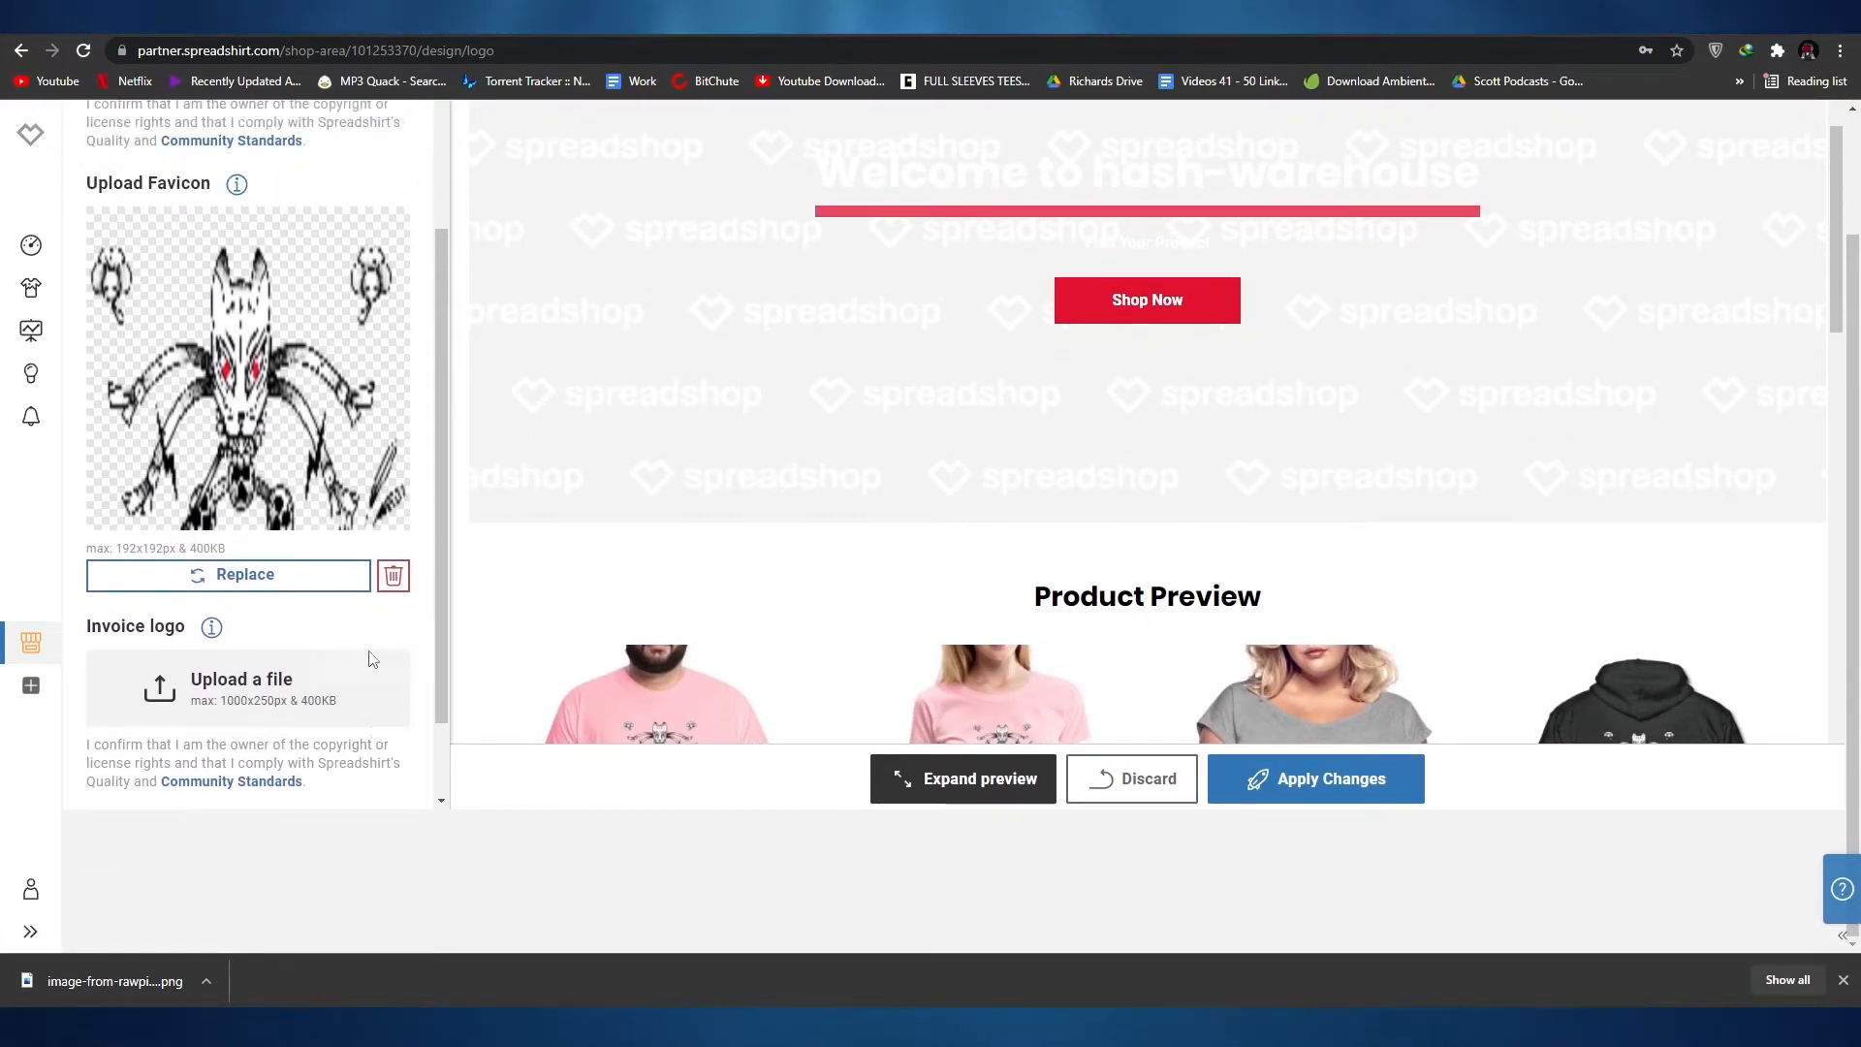
{"action": "scroll", "coordinate": [292, 385], "scroll_direction": "down", "scroll_amount": 4}
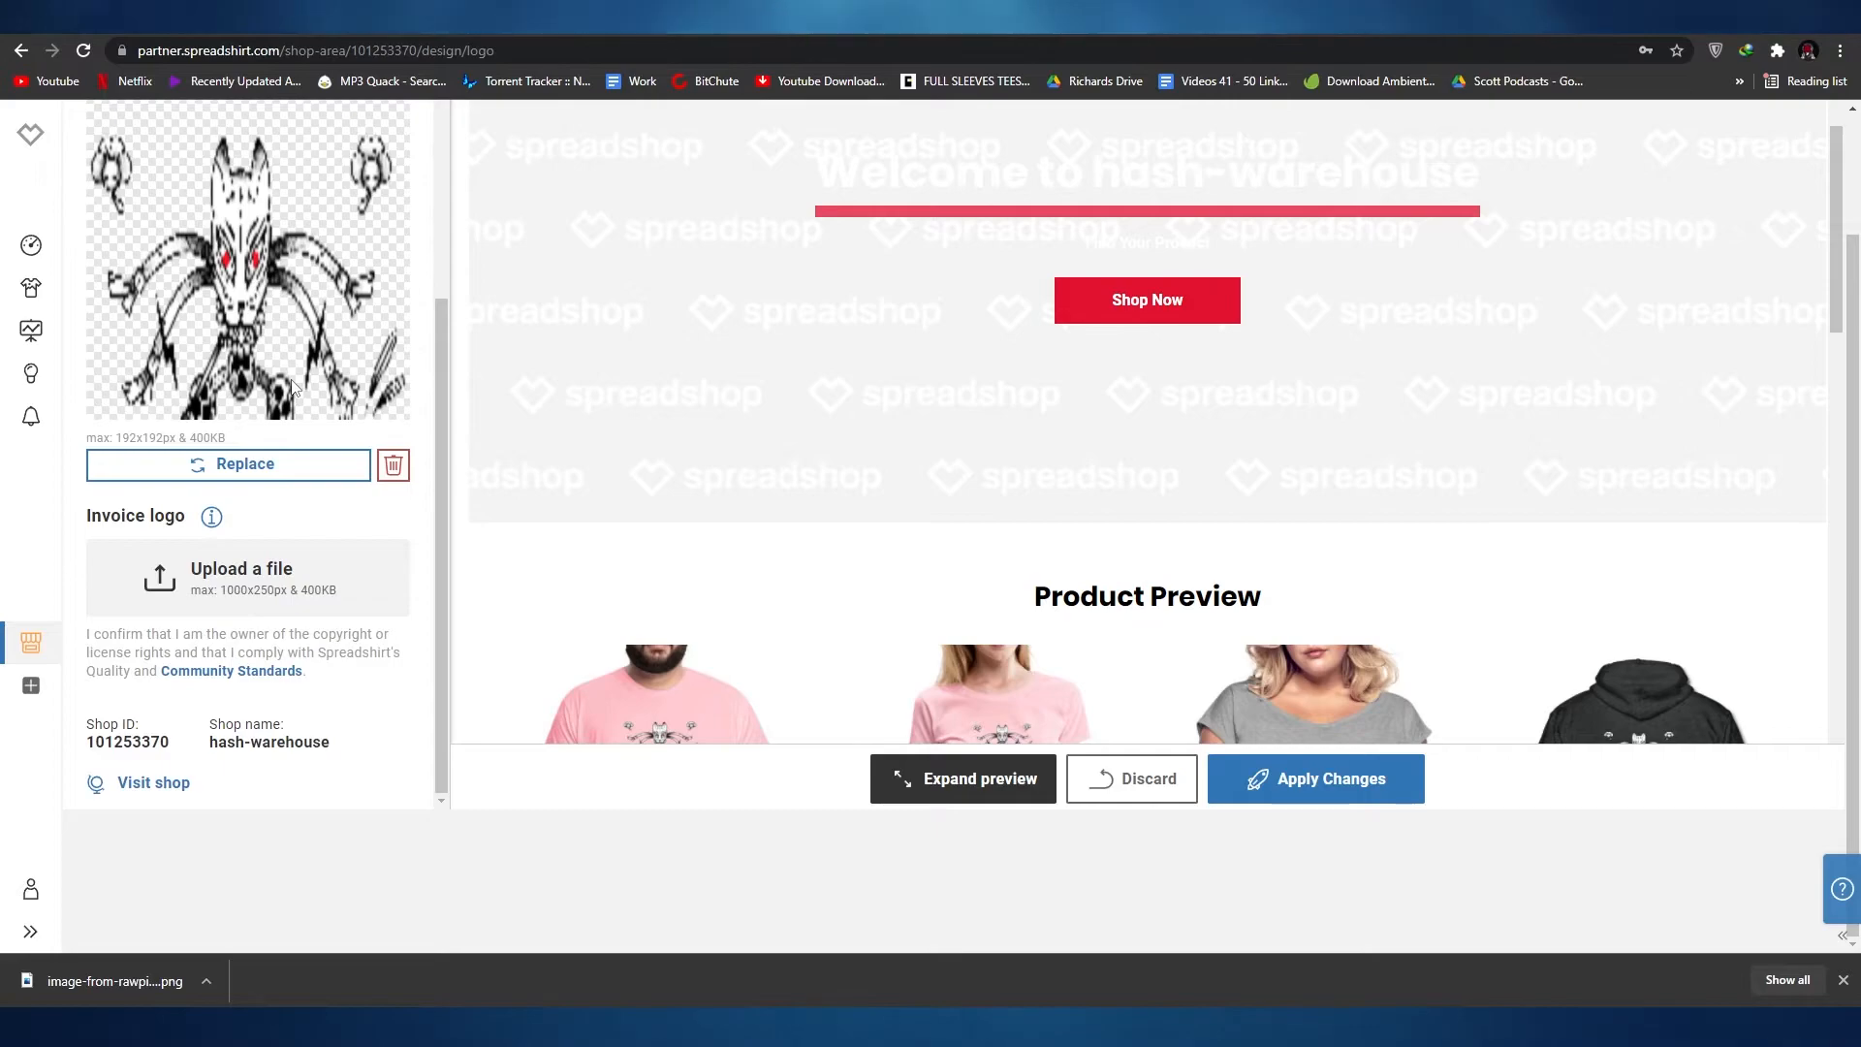
{"action": "scroll", "coordinate": [271, 485], "scroll_direction": "up", "scroll_amount": 2}
{"action": "scroll", "coordinate": [266, 620], "scroll_direction": "up", "scroll_amount": 2}
{"action": "scroll", "coordinate": [1009, 464], "scroll_direction": "up", "scroll_amount": 3}
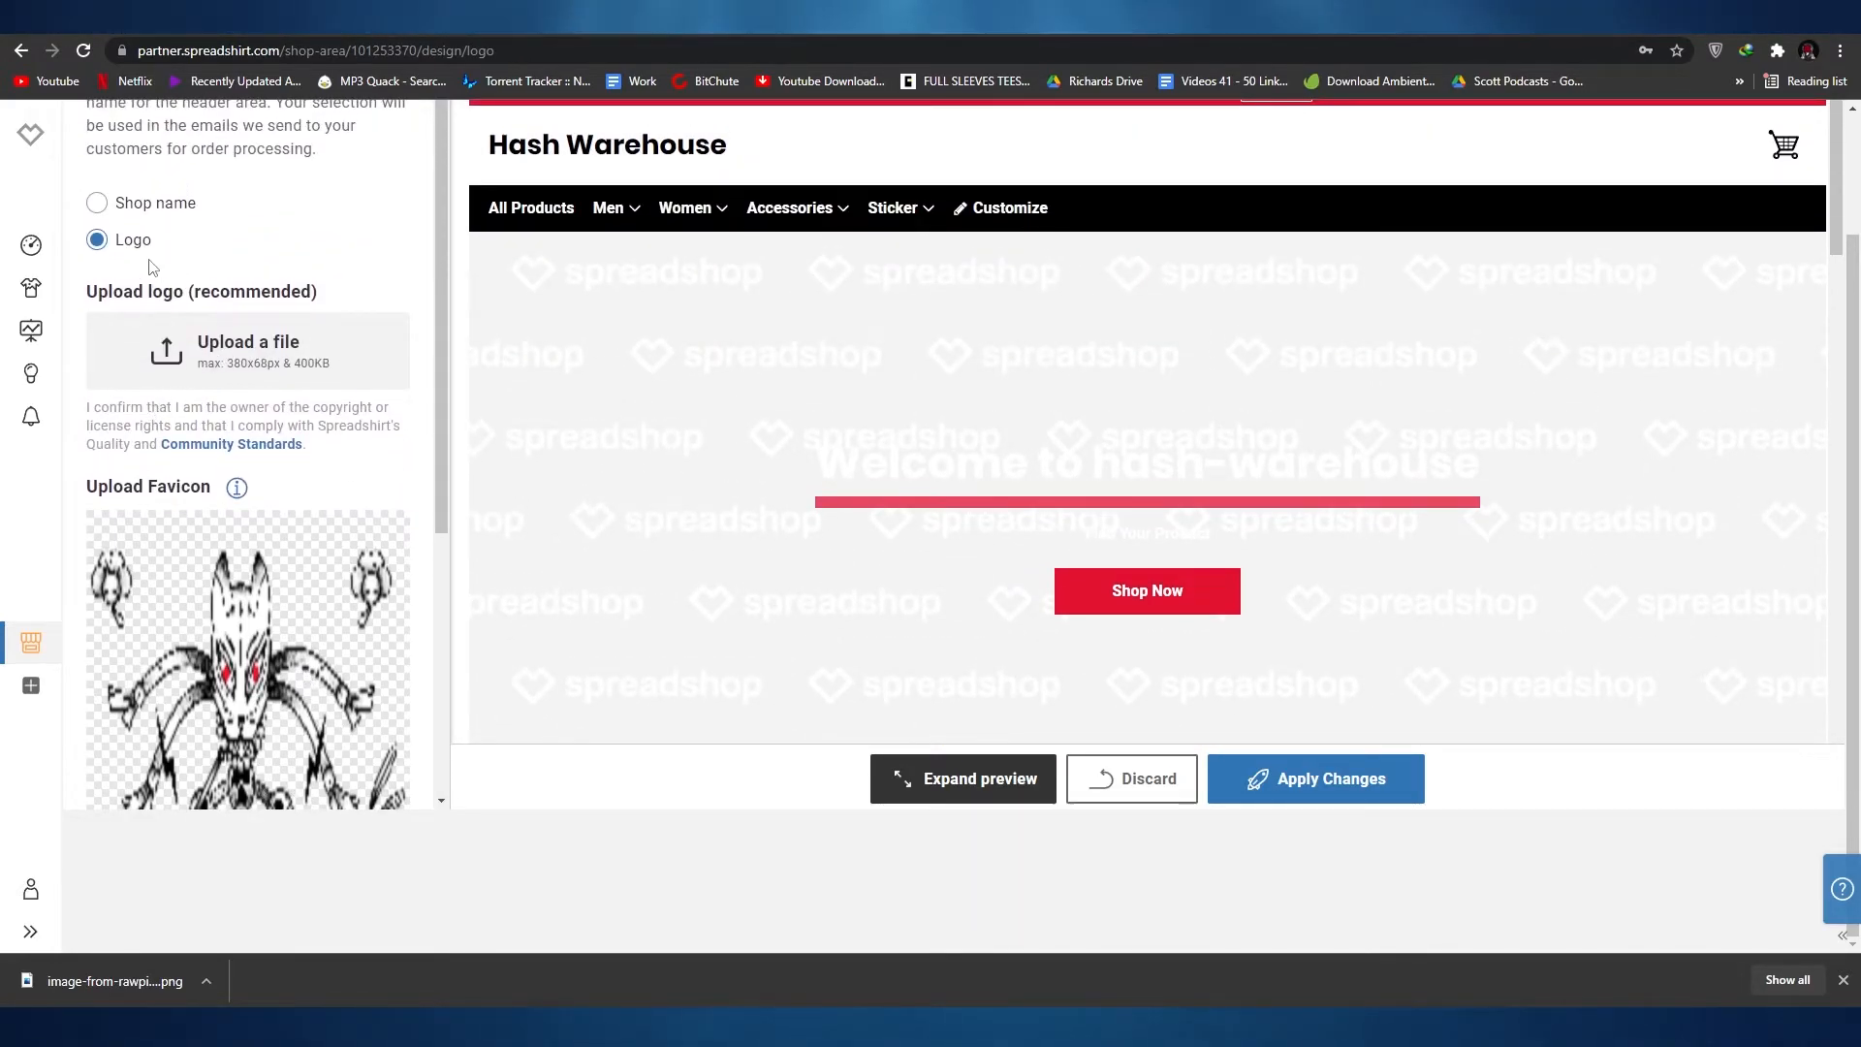
Step: Set the shop header to use the shop name and return to the Appearance settings overview
{"action": "left_click", "coordinate": [142, 207]}
{"action": "scroll", "coordinate": [242, 452], "scroll_direction": "down", "scroll_amount": 2}
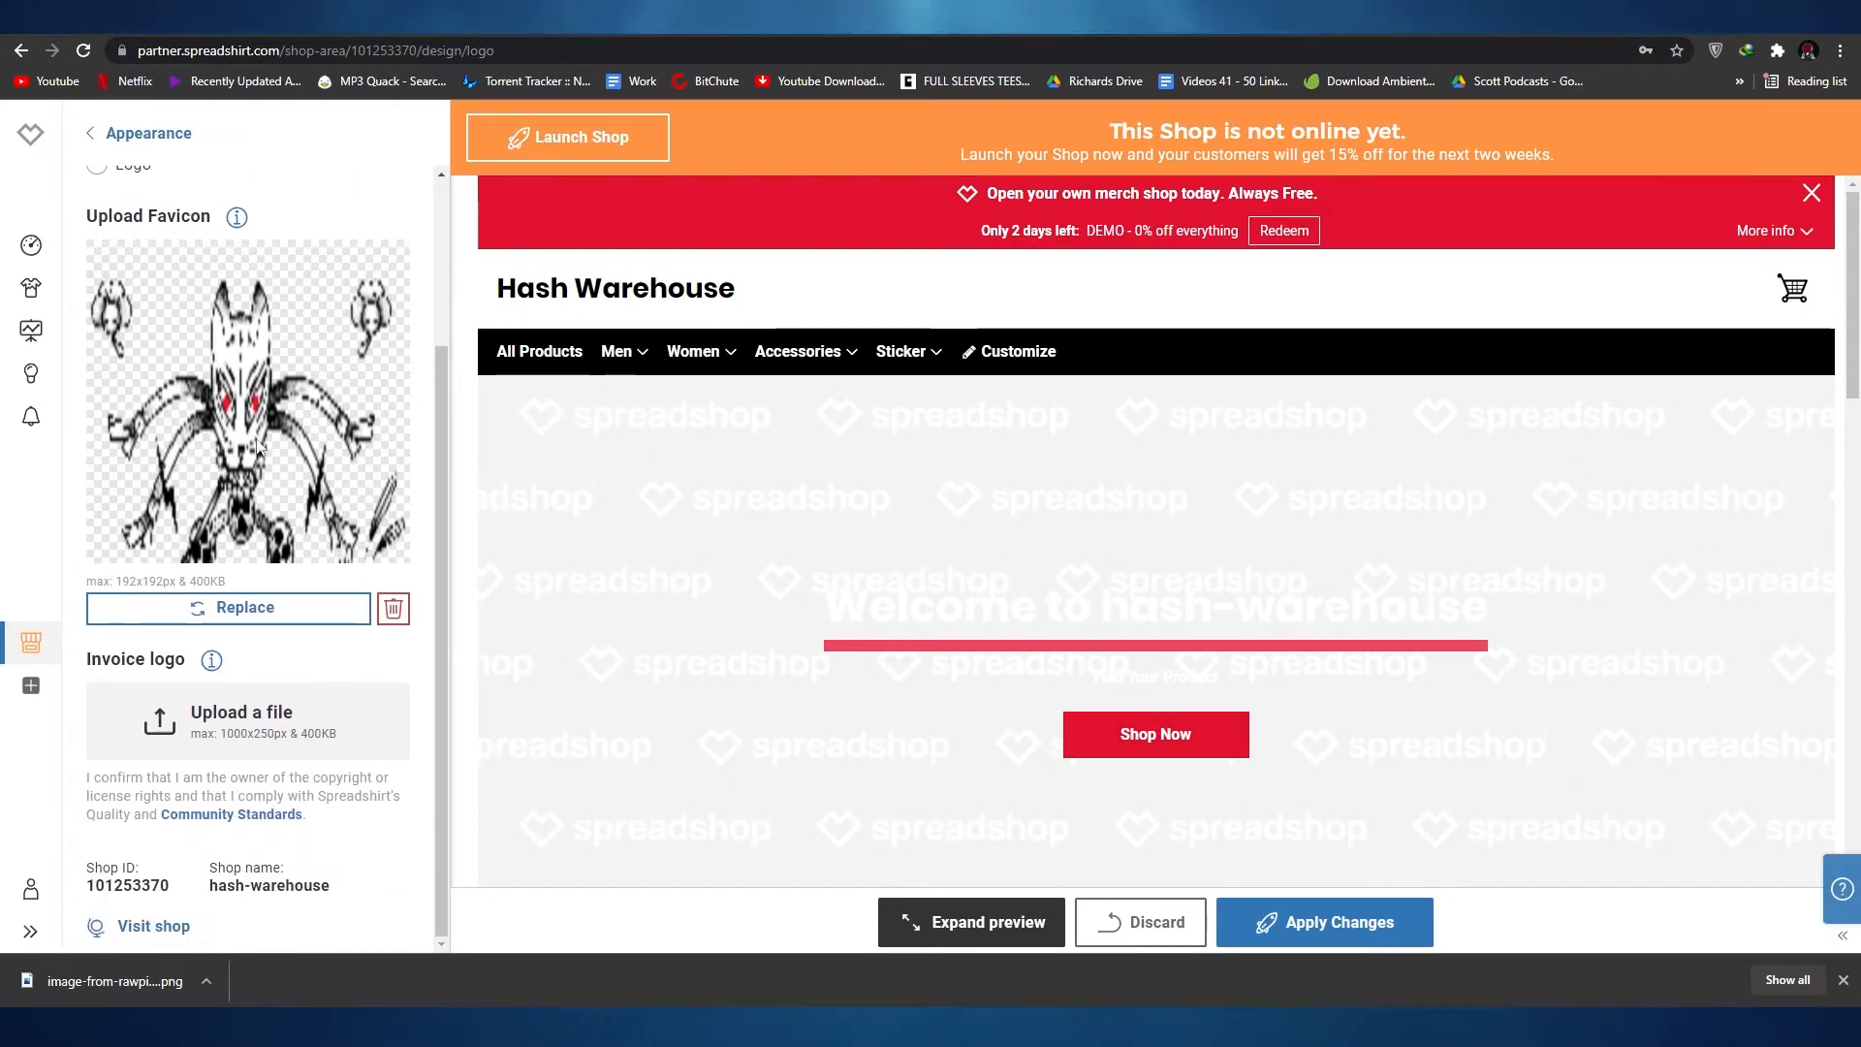
{"action": "scroll", "coordinate": [140, 198], "scroll_direction": "up", "scroll_amount": 2}
{"action": "left_click", "coordinate": [135, 132]}
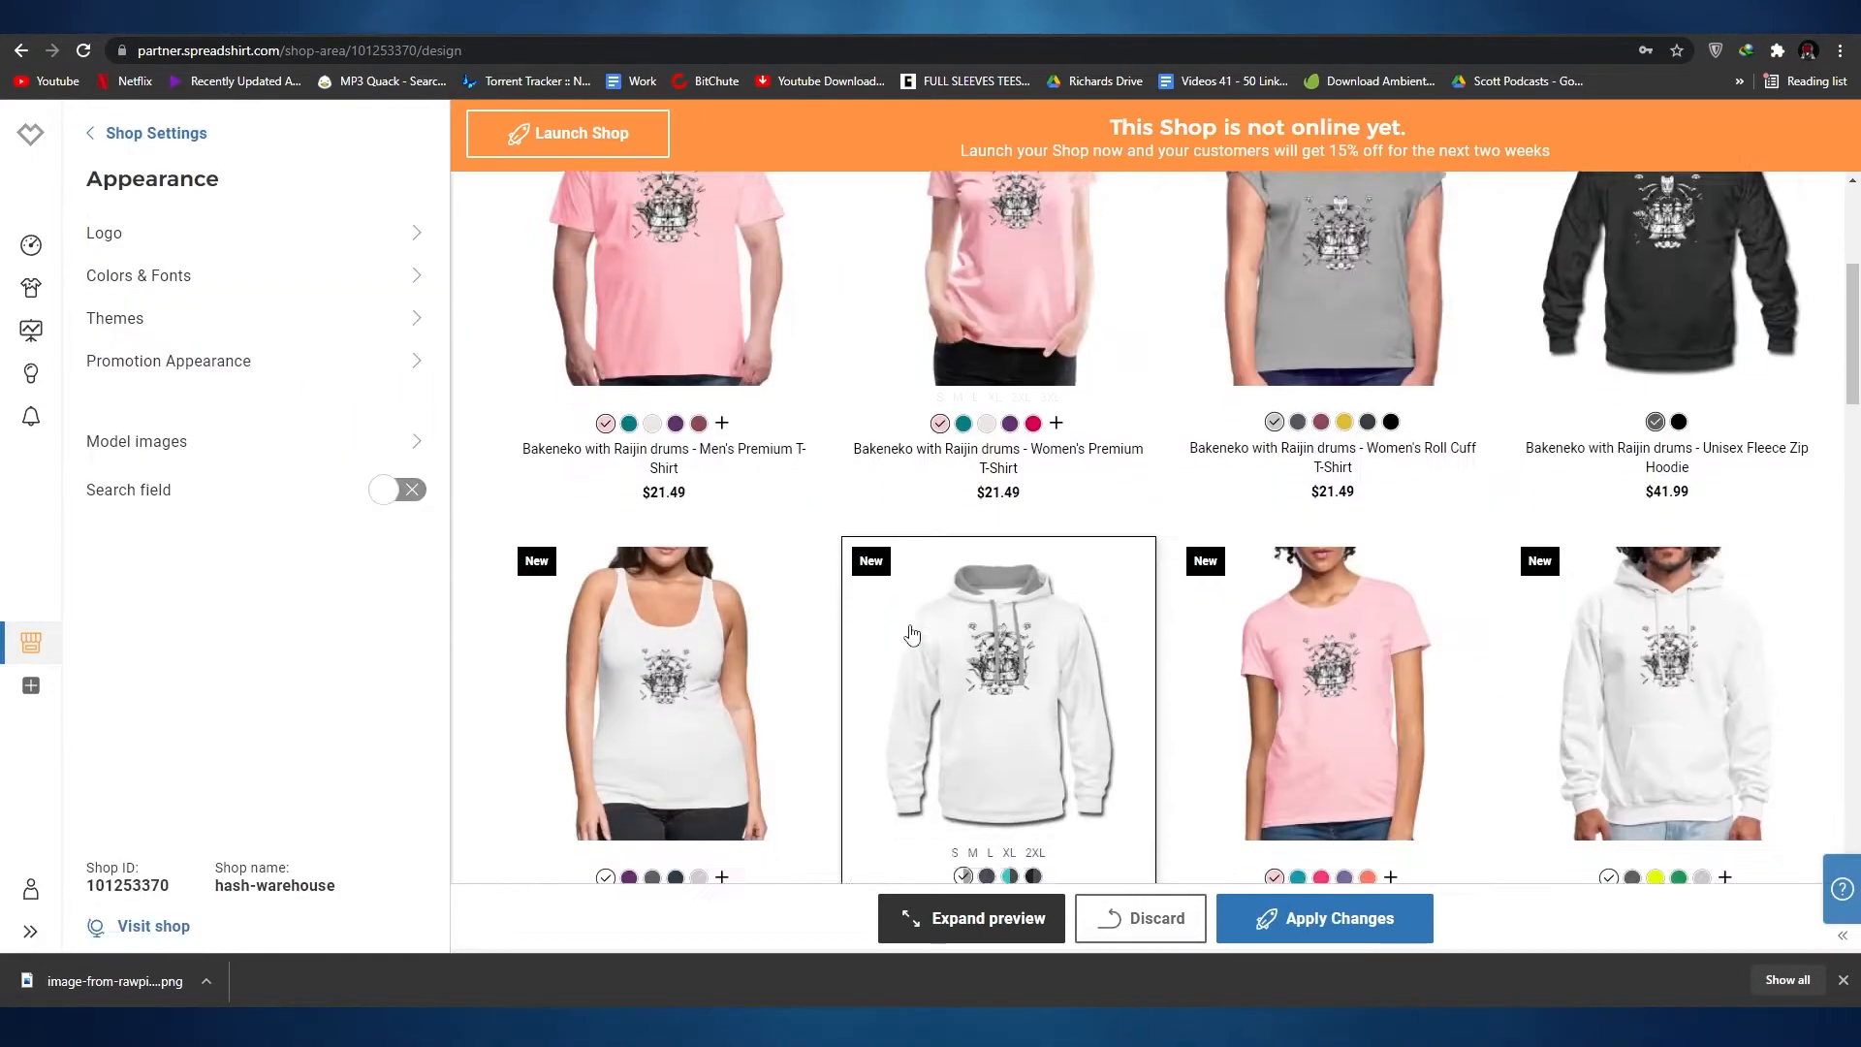
Step: Examine the All Products listing in the storefront preview and the subcategories offered under Men
{"action": "scroll", "coordinate": [826, 540], "scroll_direction": "down", "scroll_amount": 5}
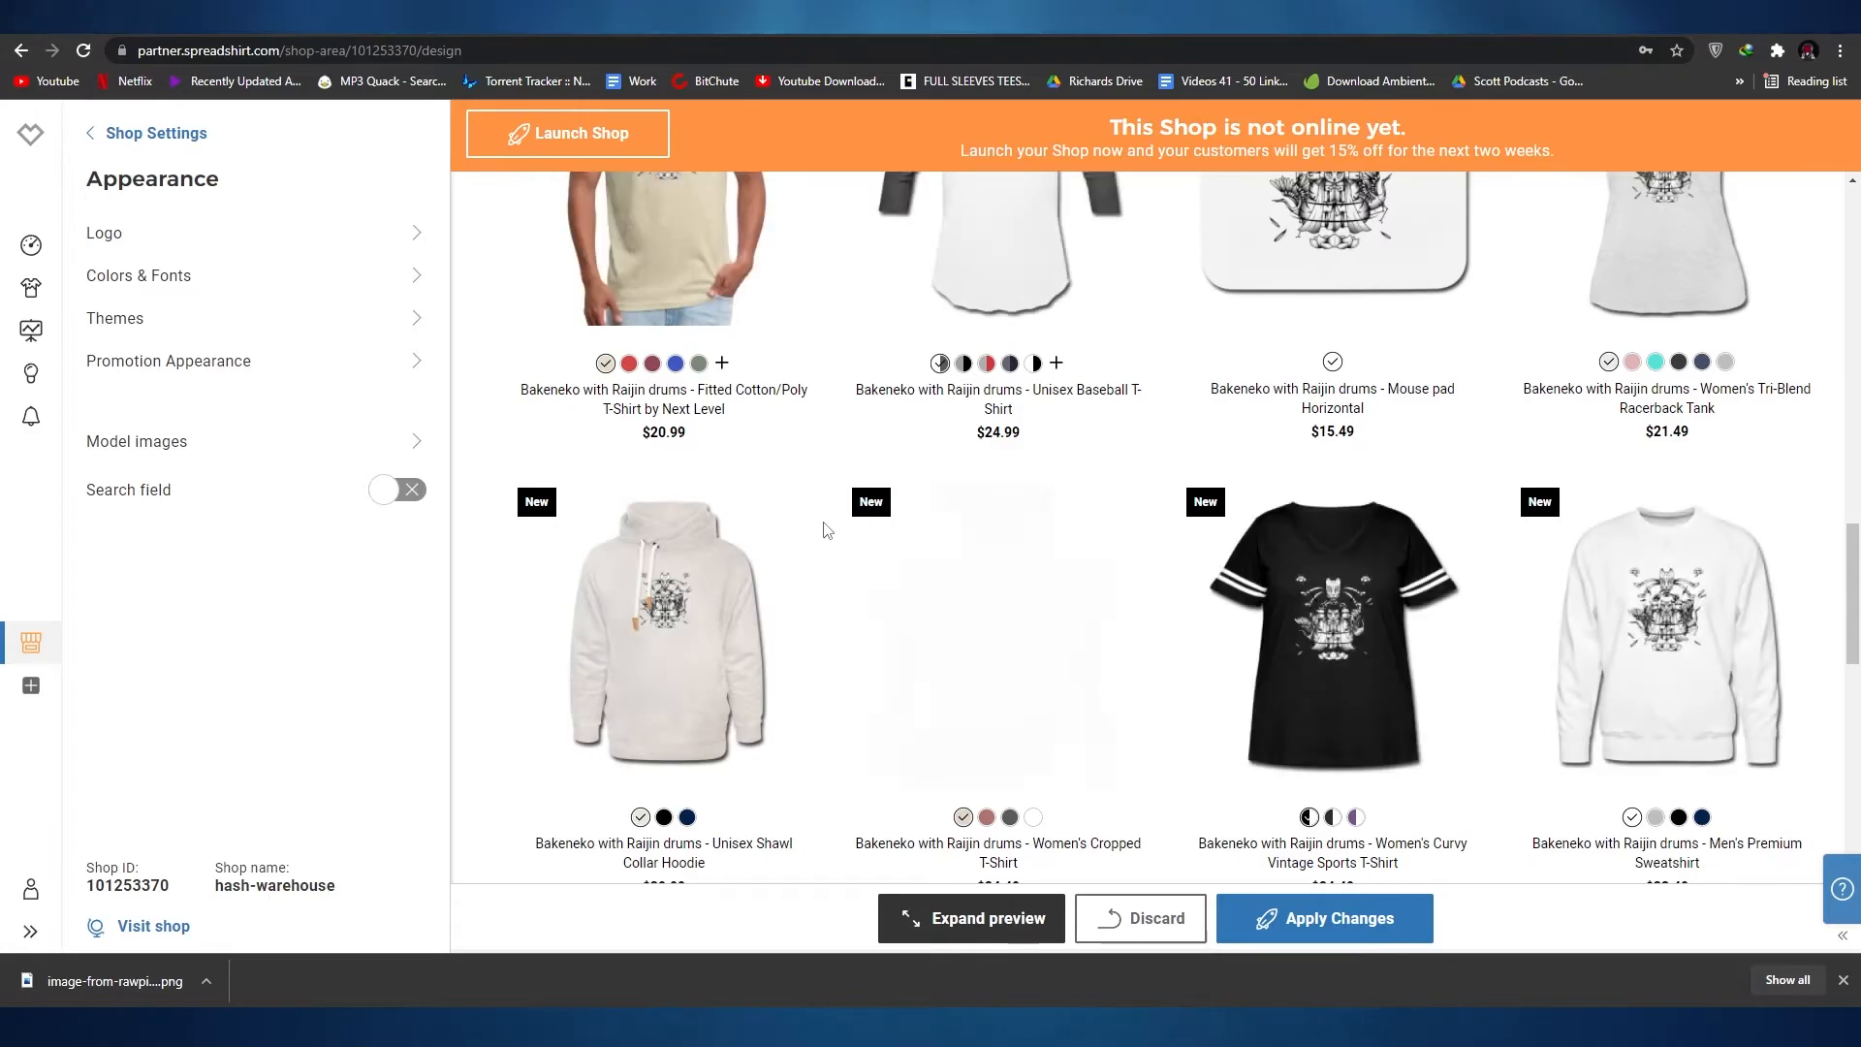
{"action": "scroll", "coordinate": [827, 538], "scroll_direction": "down", "scroll_amount": 5}
{"action": "scroll", "coordinate": [827, 515], "scroll_direction": "down", "scroll_amount": 2}
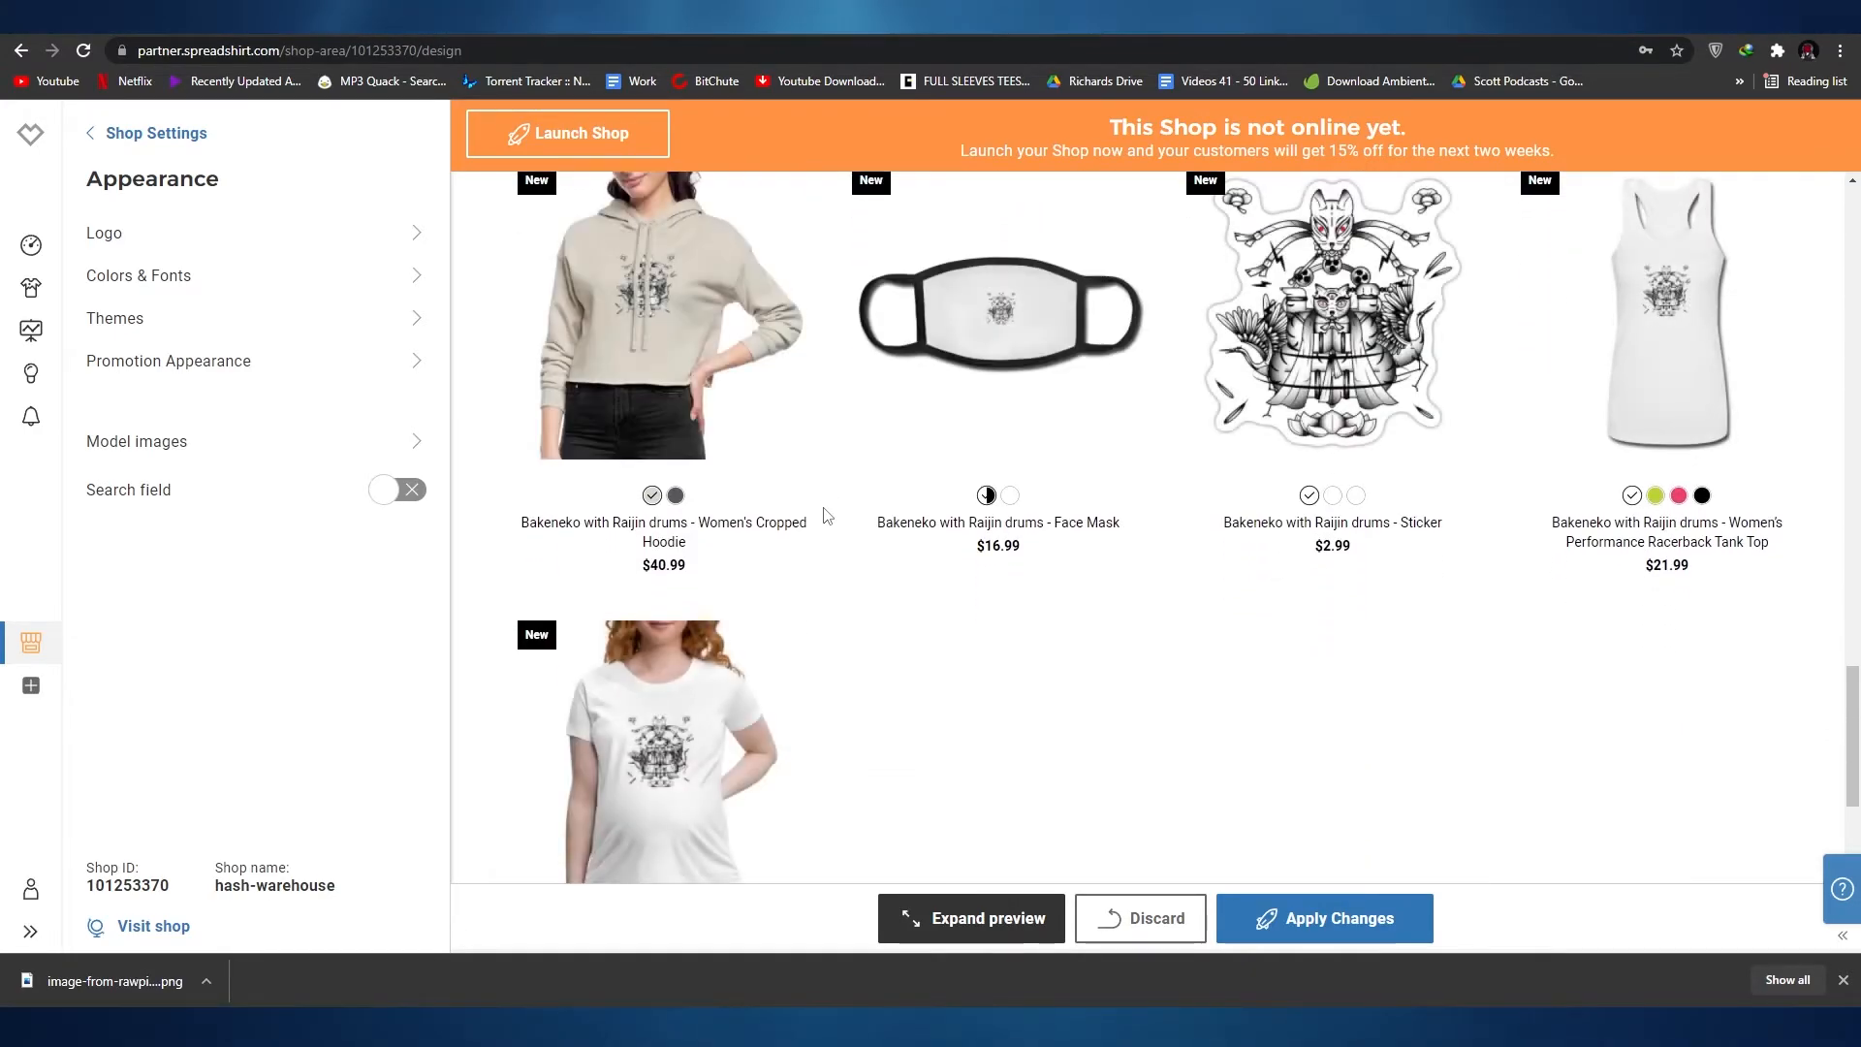
{"action": "scroll", "coordinate": [827, 515], "scroll_direction": "up", "scroll_amount": 15}
{"action": "scroll", "coordinate": [827, 514], "scroll_direction": "up", "scroll_amount": 1}
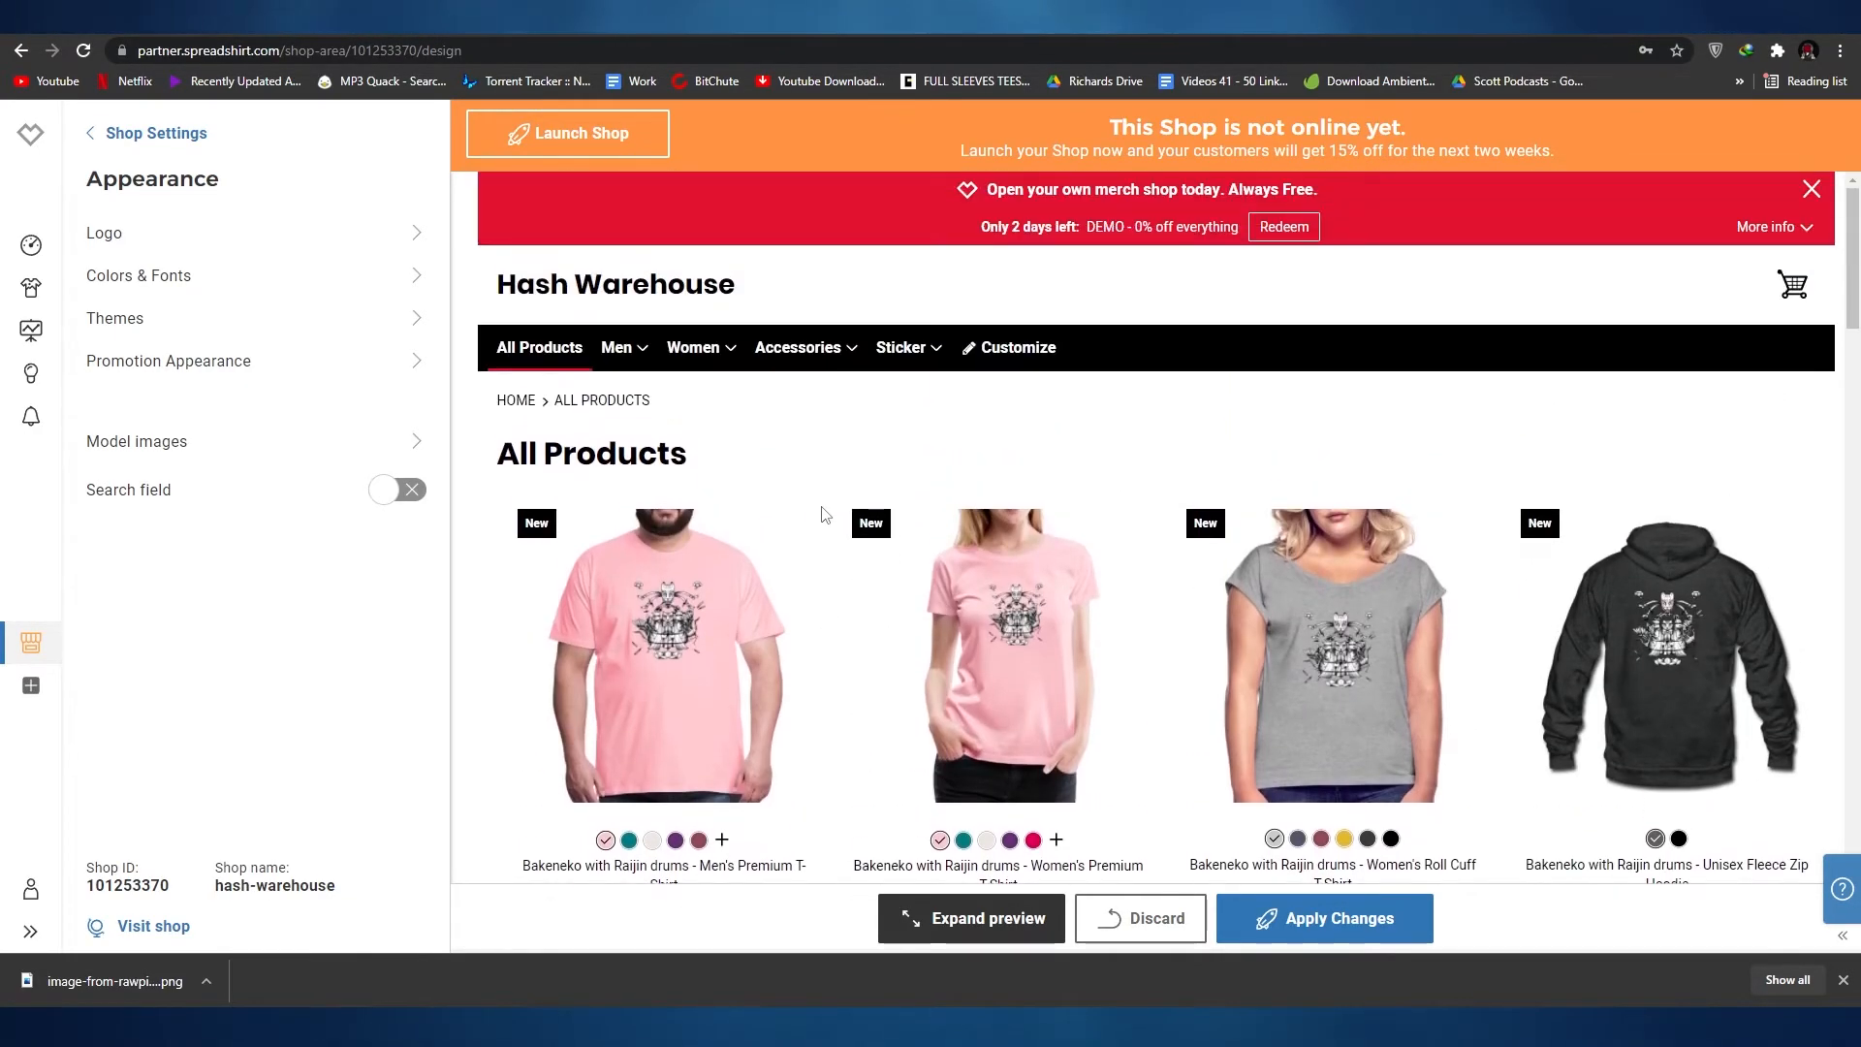
{"action": "left_click", "coordinate": [609, 354]}
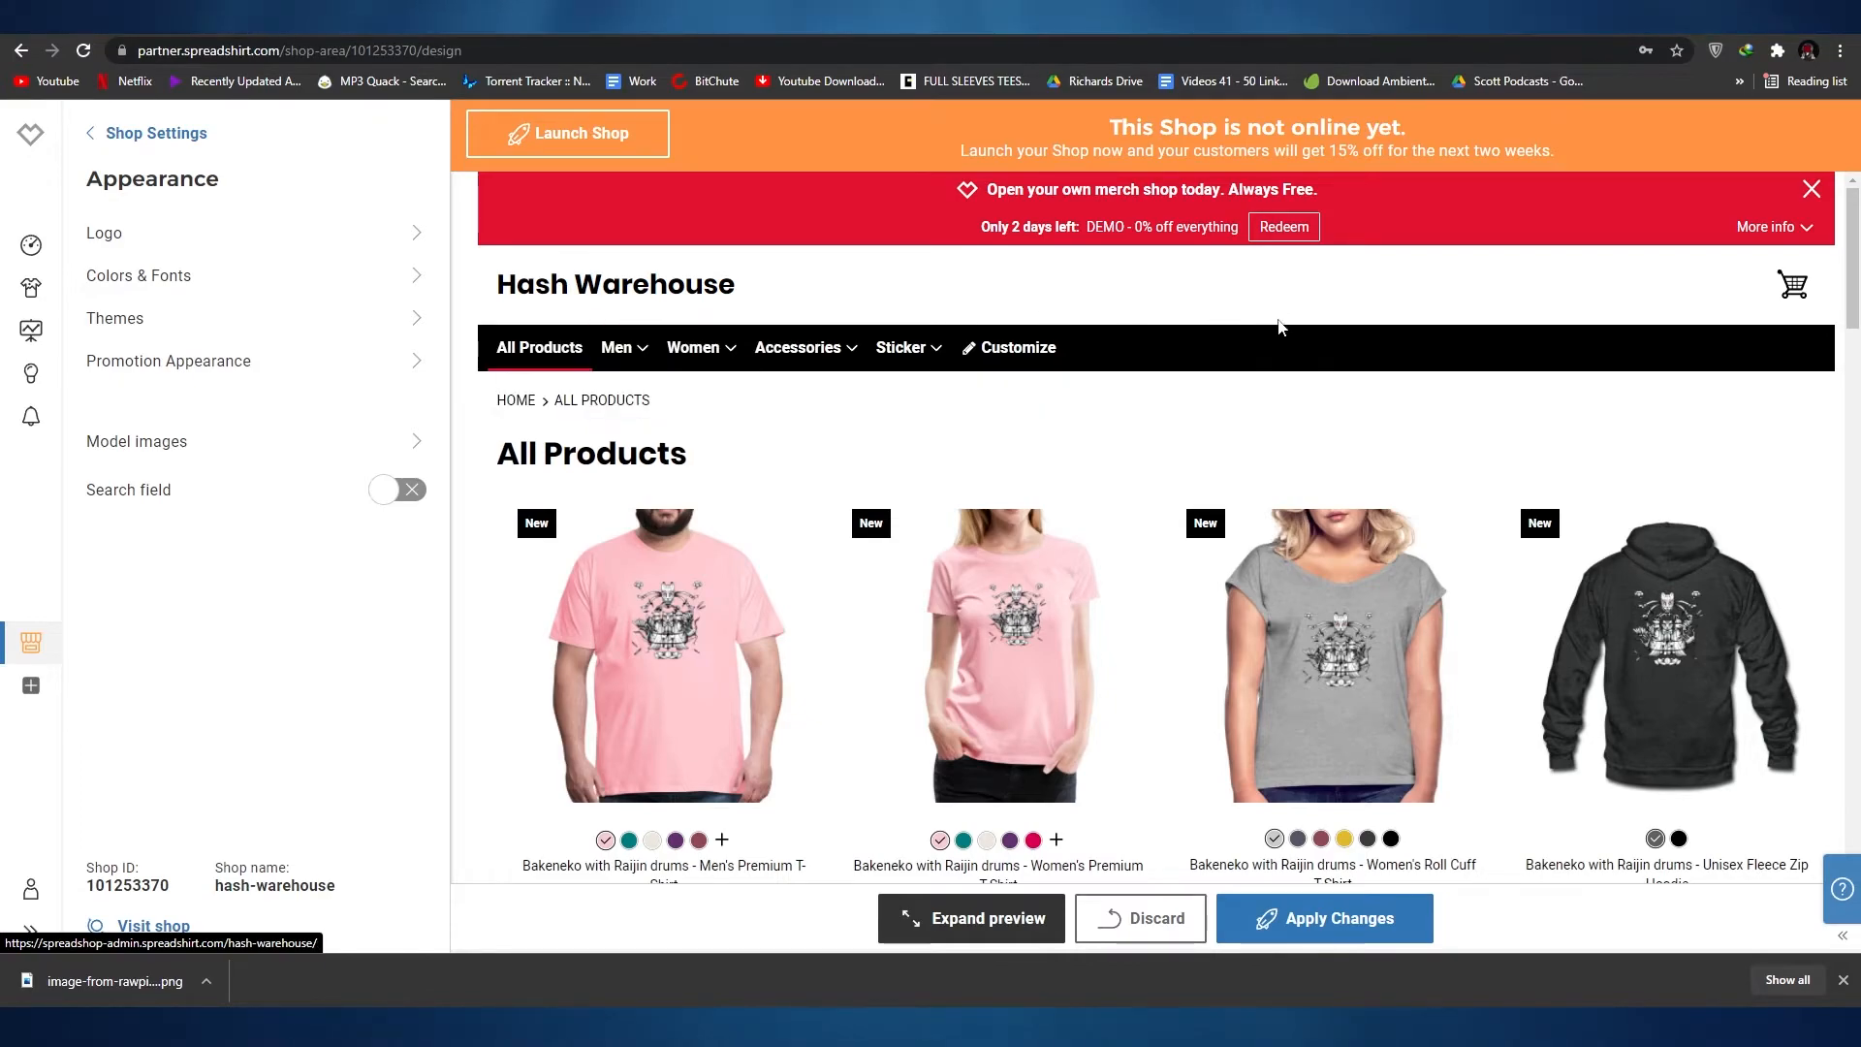
{"action": "mouse_move", "coordinate": [627, 351]}
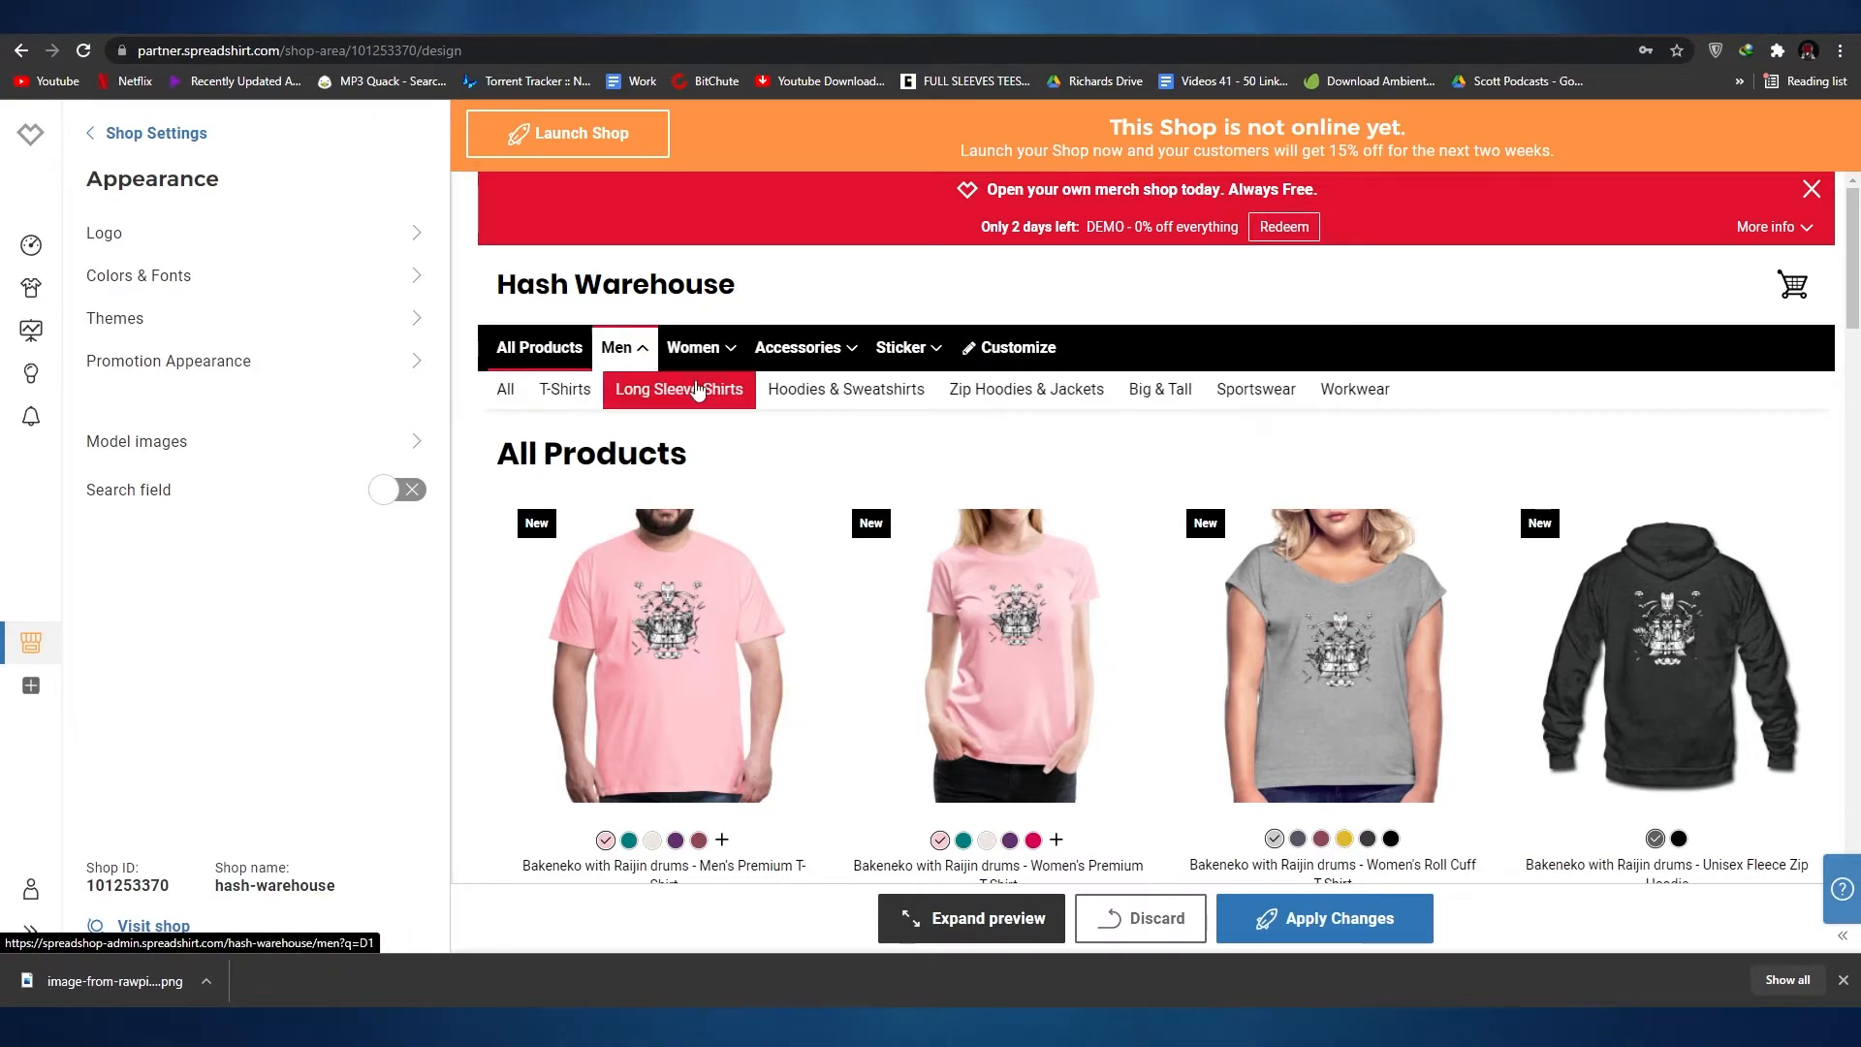
{"action": "scroll", "coordinate": [1005, 386], "scroll_direction": "down", "scroll_amount": 15}
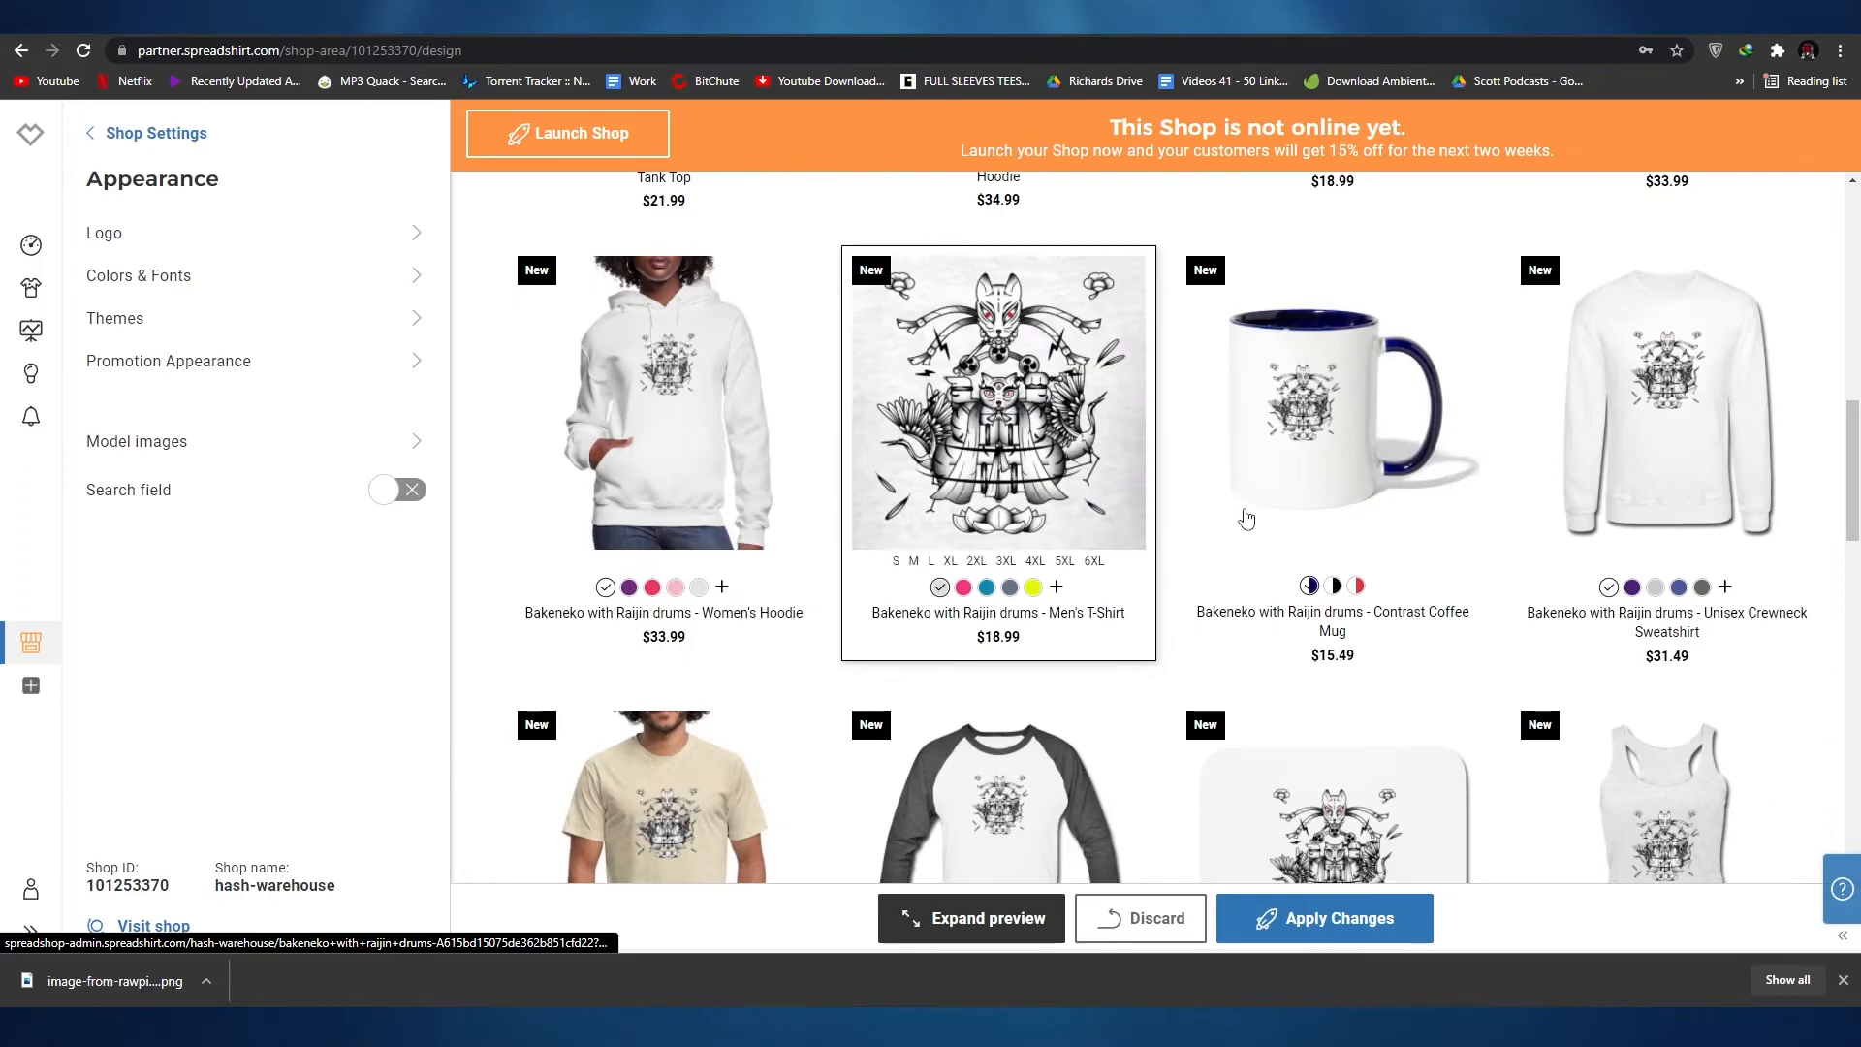
{"action": "scroll", "coordinate": [925, 509], "scroll_direction": "down", "scroll_amount": 17}
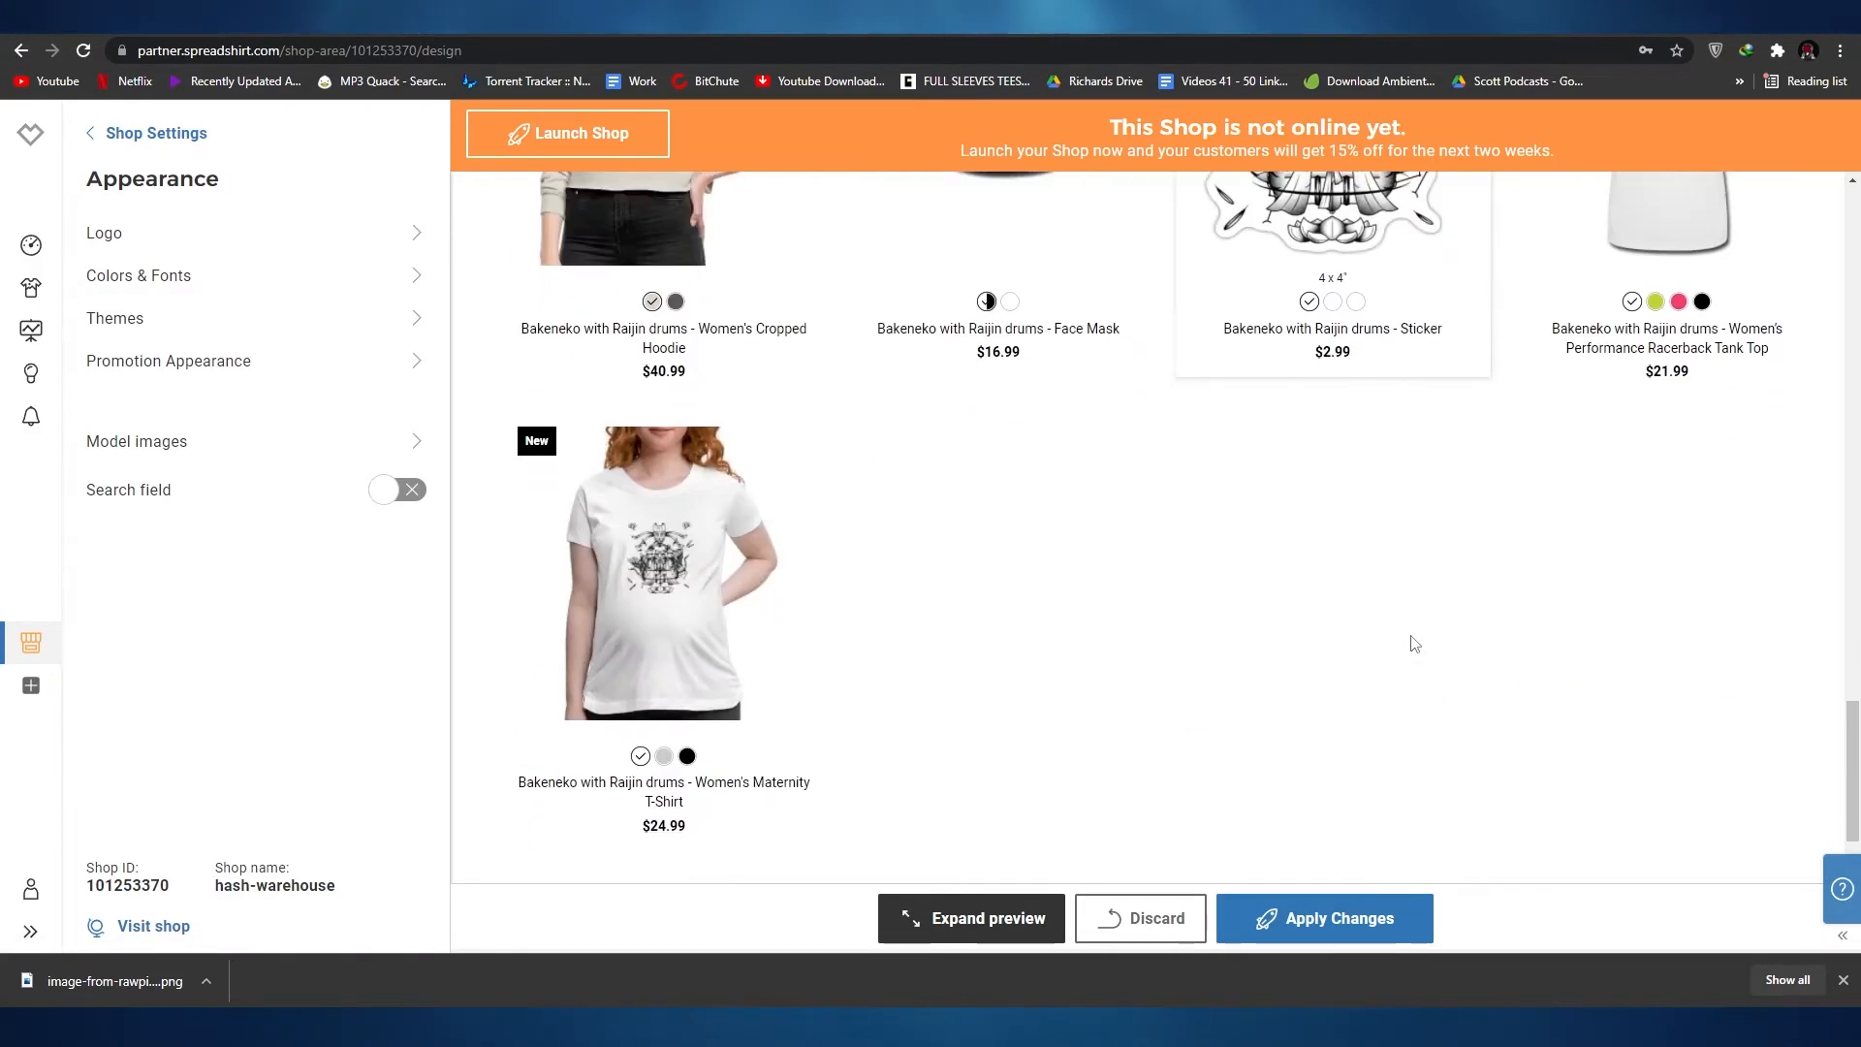
{"action": "scroll", "coordinate": [1189, 741], "scroll_direction": "up", "scroll_amount": 10}
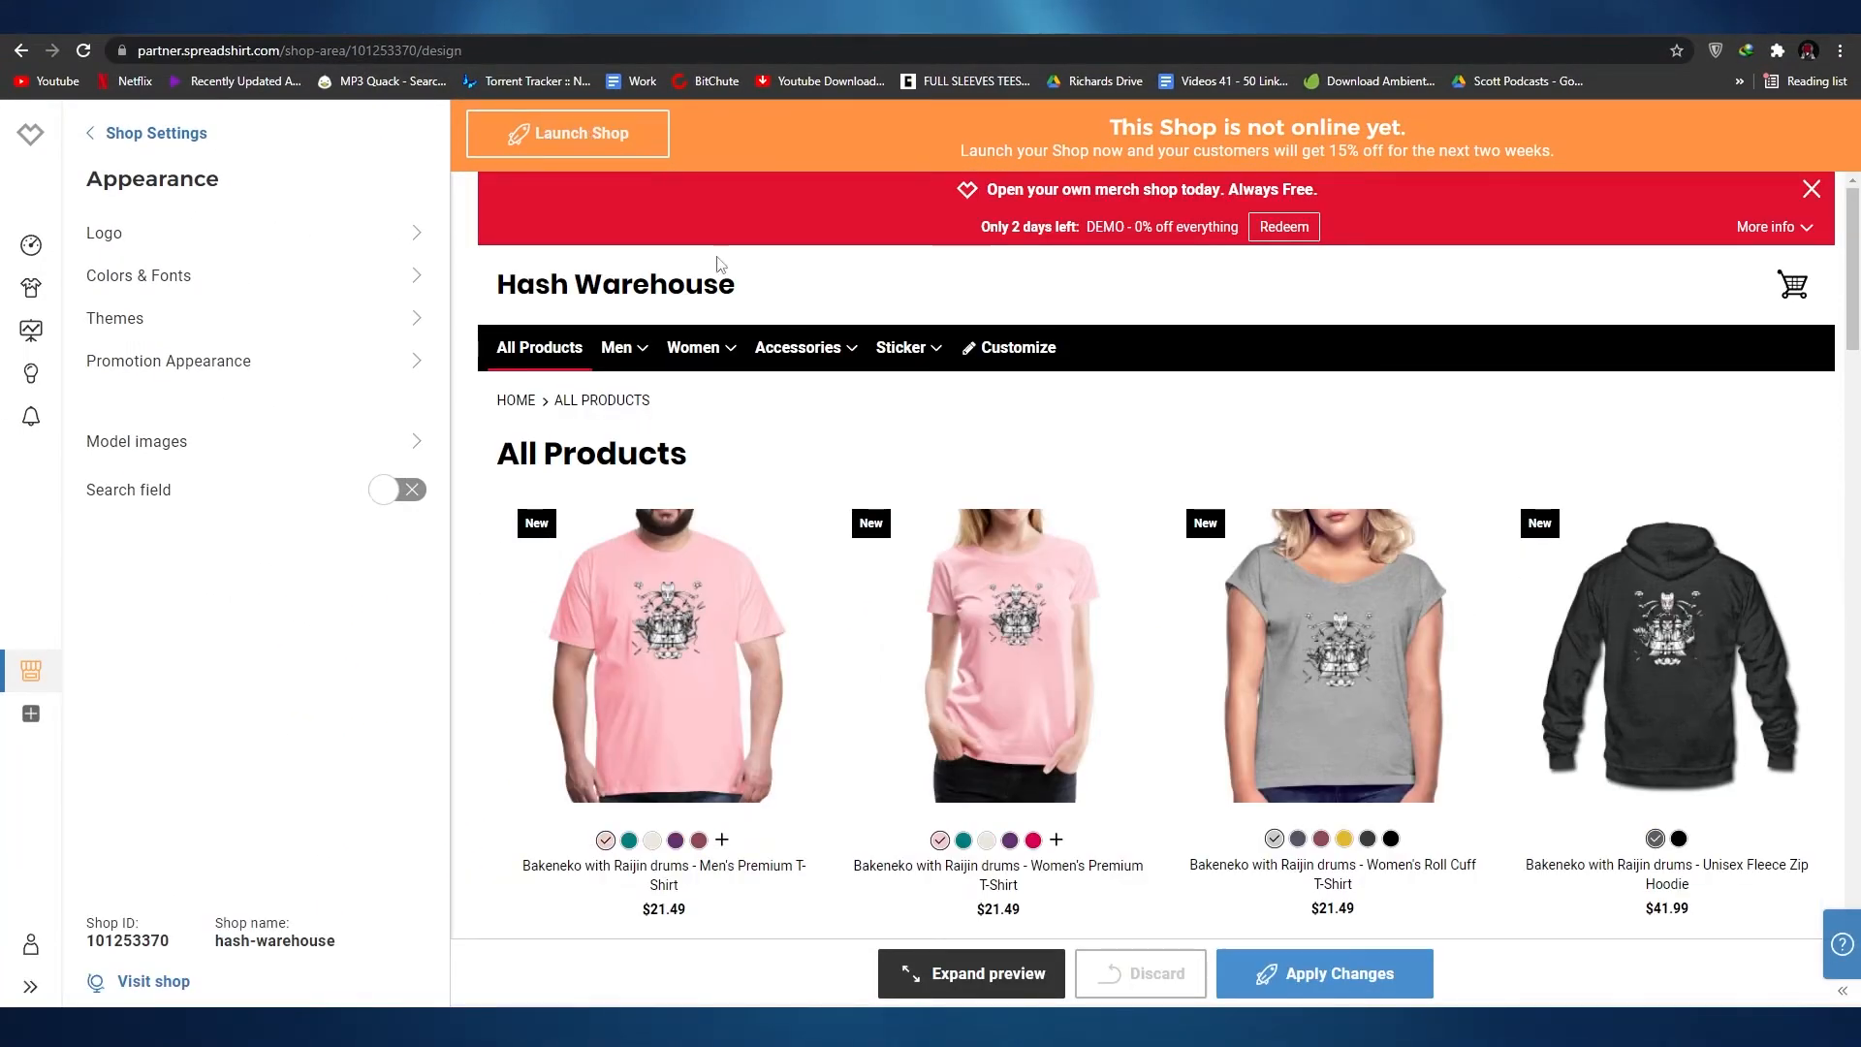
Step: Check the preview's product listing once more and launch the hash-warehouse shop
{"action": "scroll", "coordinate": [998, 582], "scroll_direction": "down", "scroll_amount": 8}
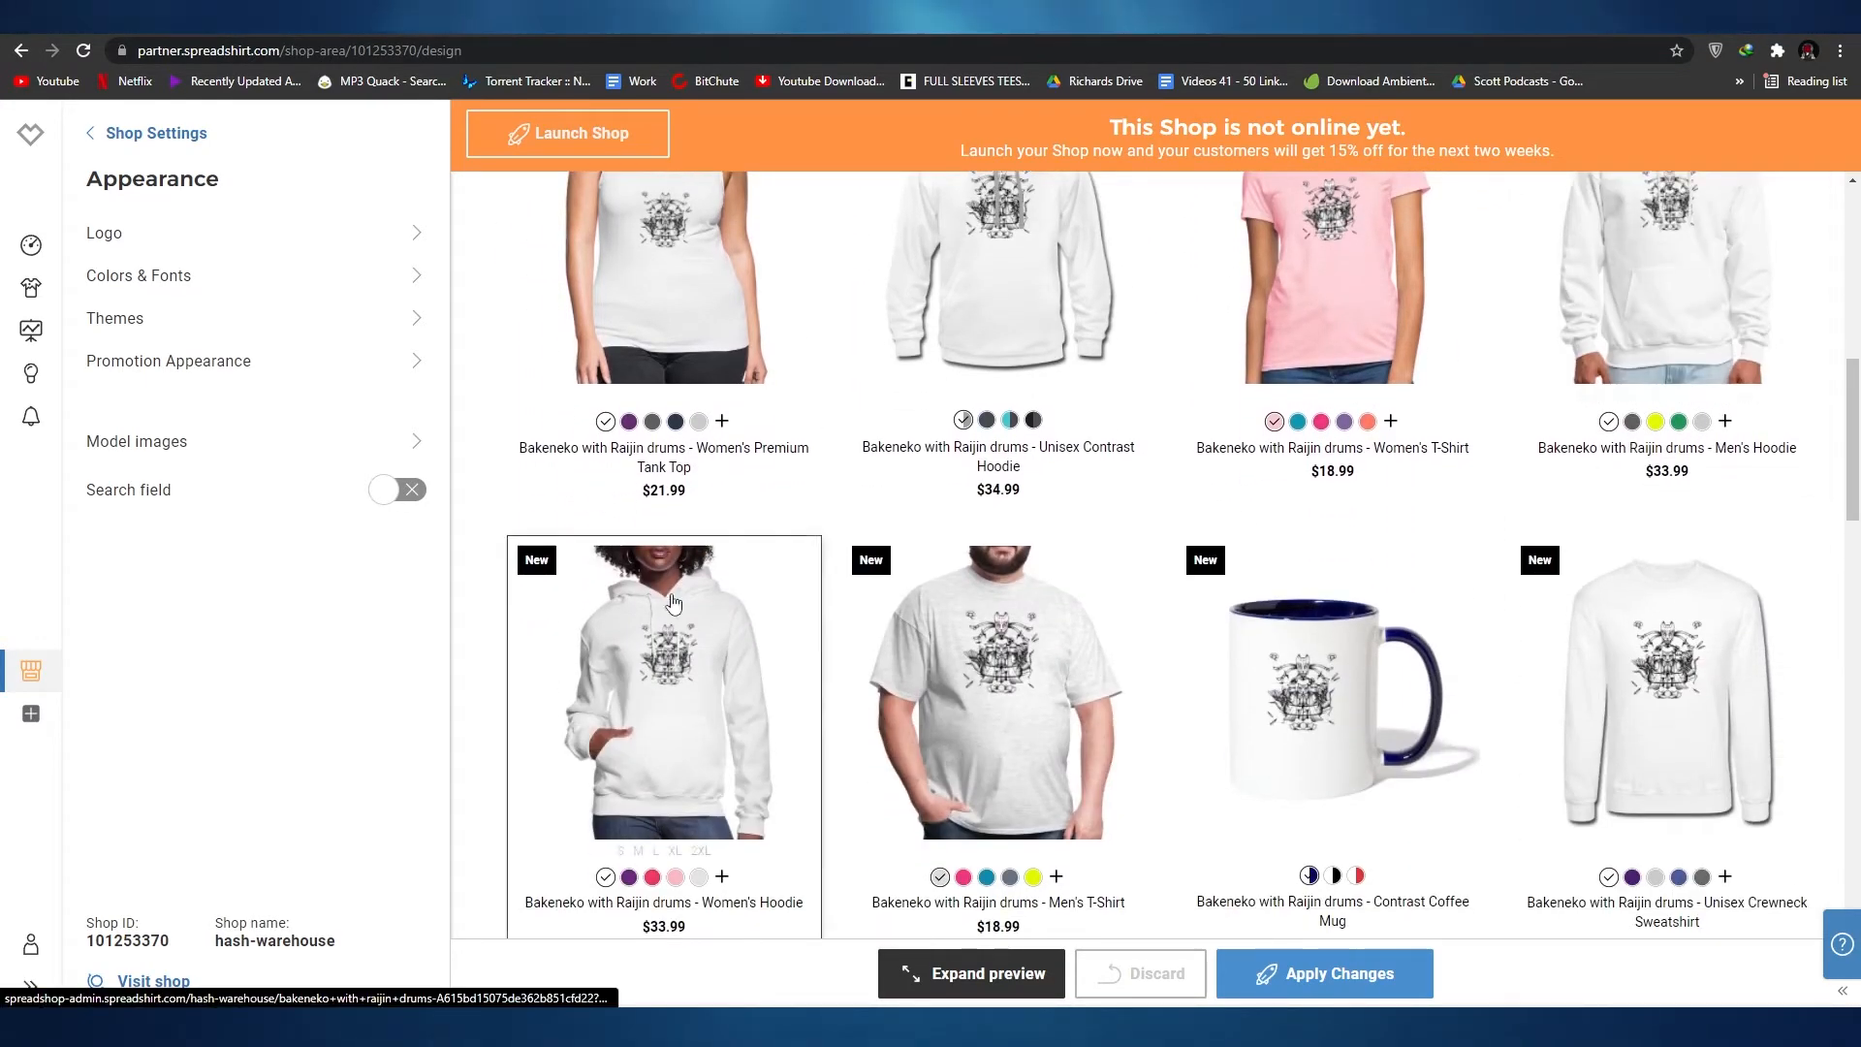
{"action": "scroll", "coordinate": [673, 596], "scroll_direction": "down", "scroll_amount": 5}
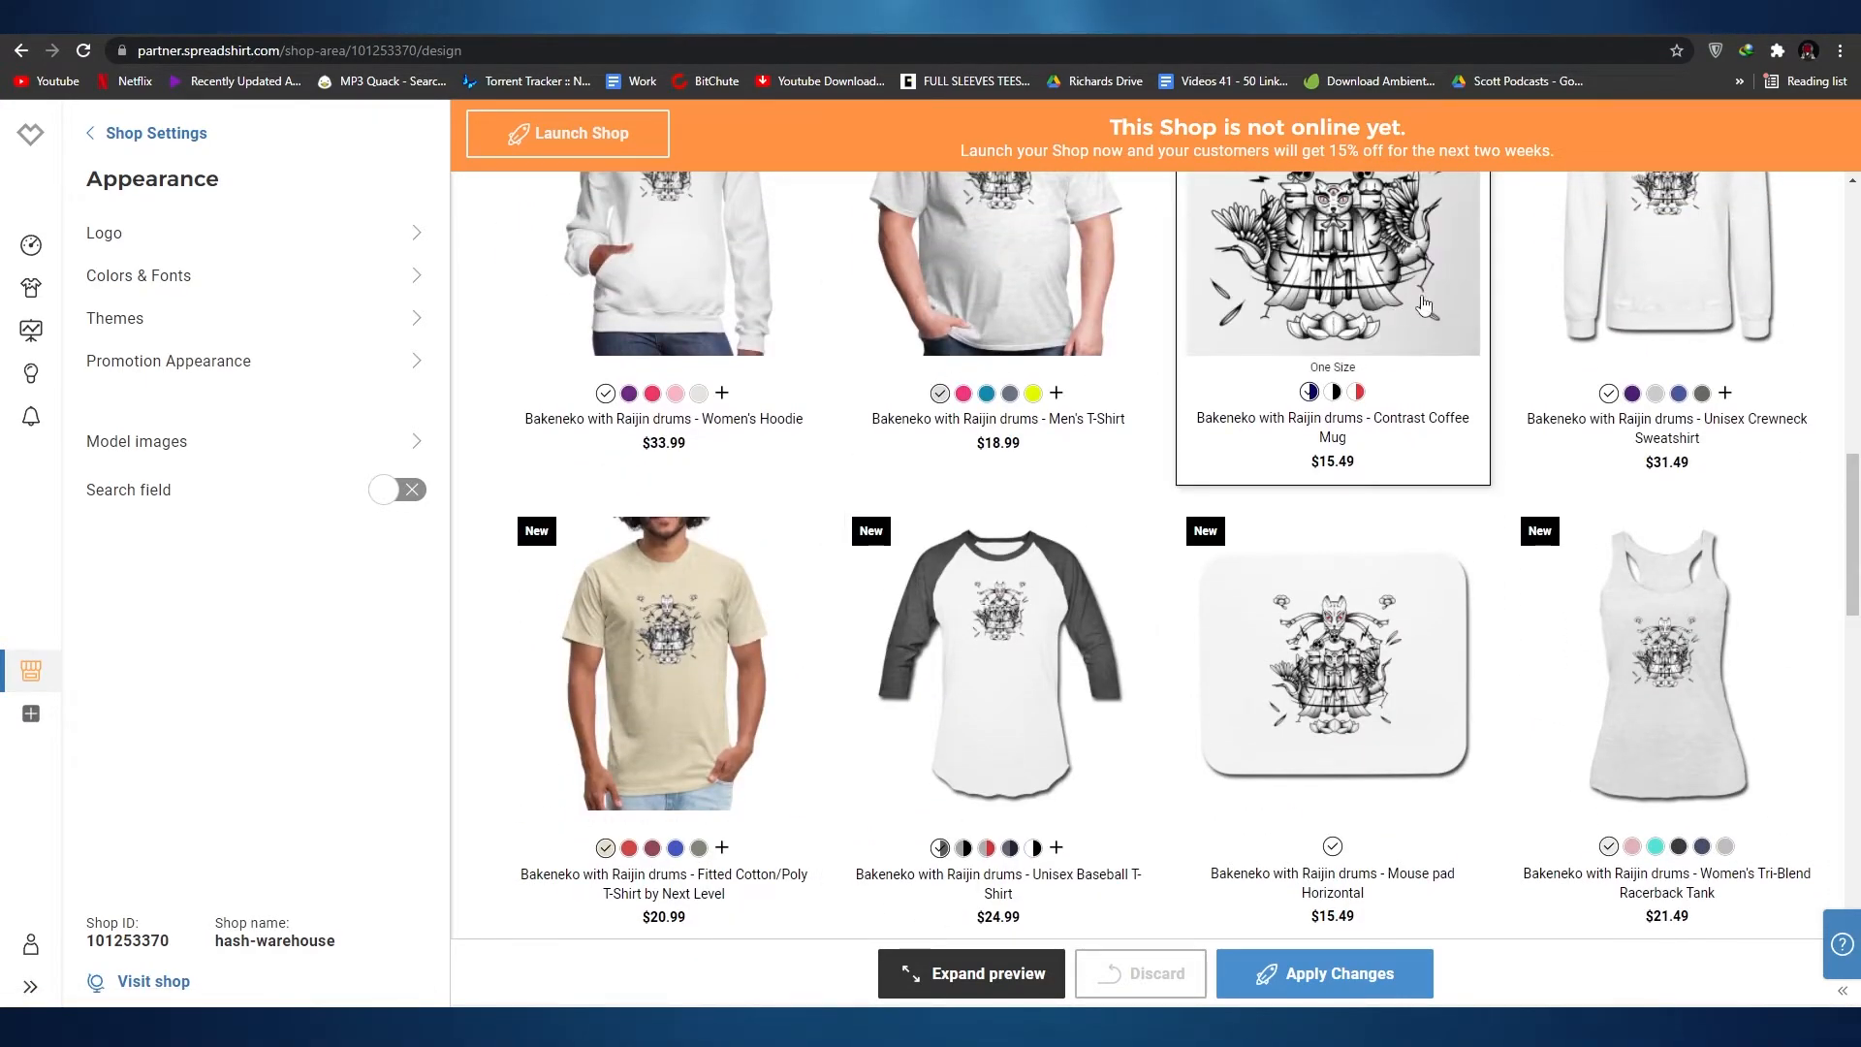
{"action": "scroll", "coordinate": [989, 770], "scroll_direction": "down", "scroll_amount": 4}
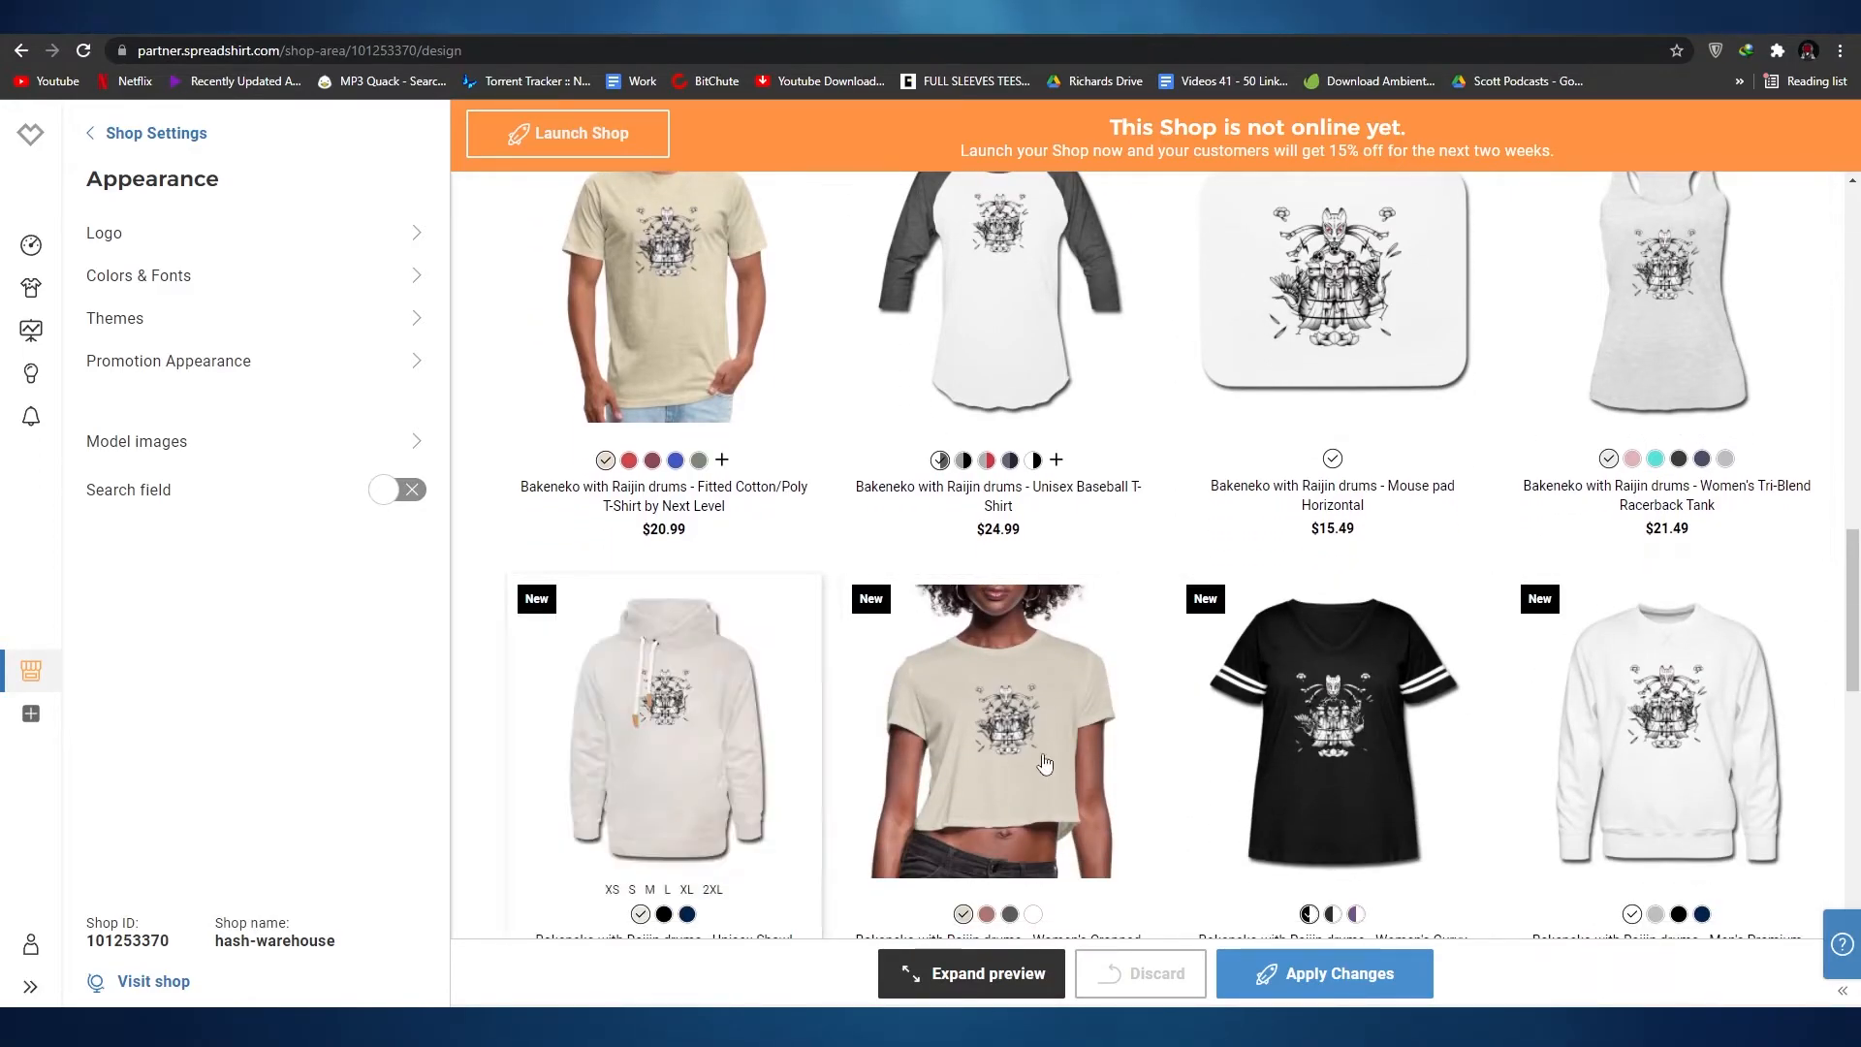
{"action": "scroll", "coordinate": [989, 771], "scroll_direction": "down", "scroll_amount": 10}
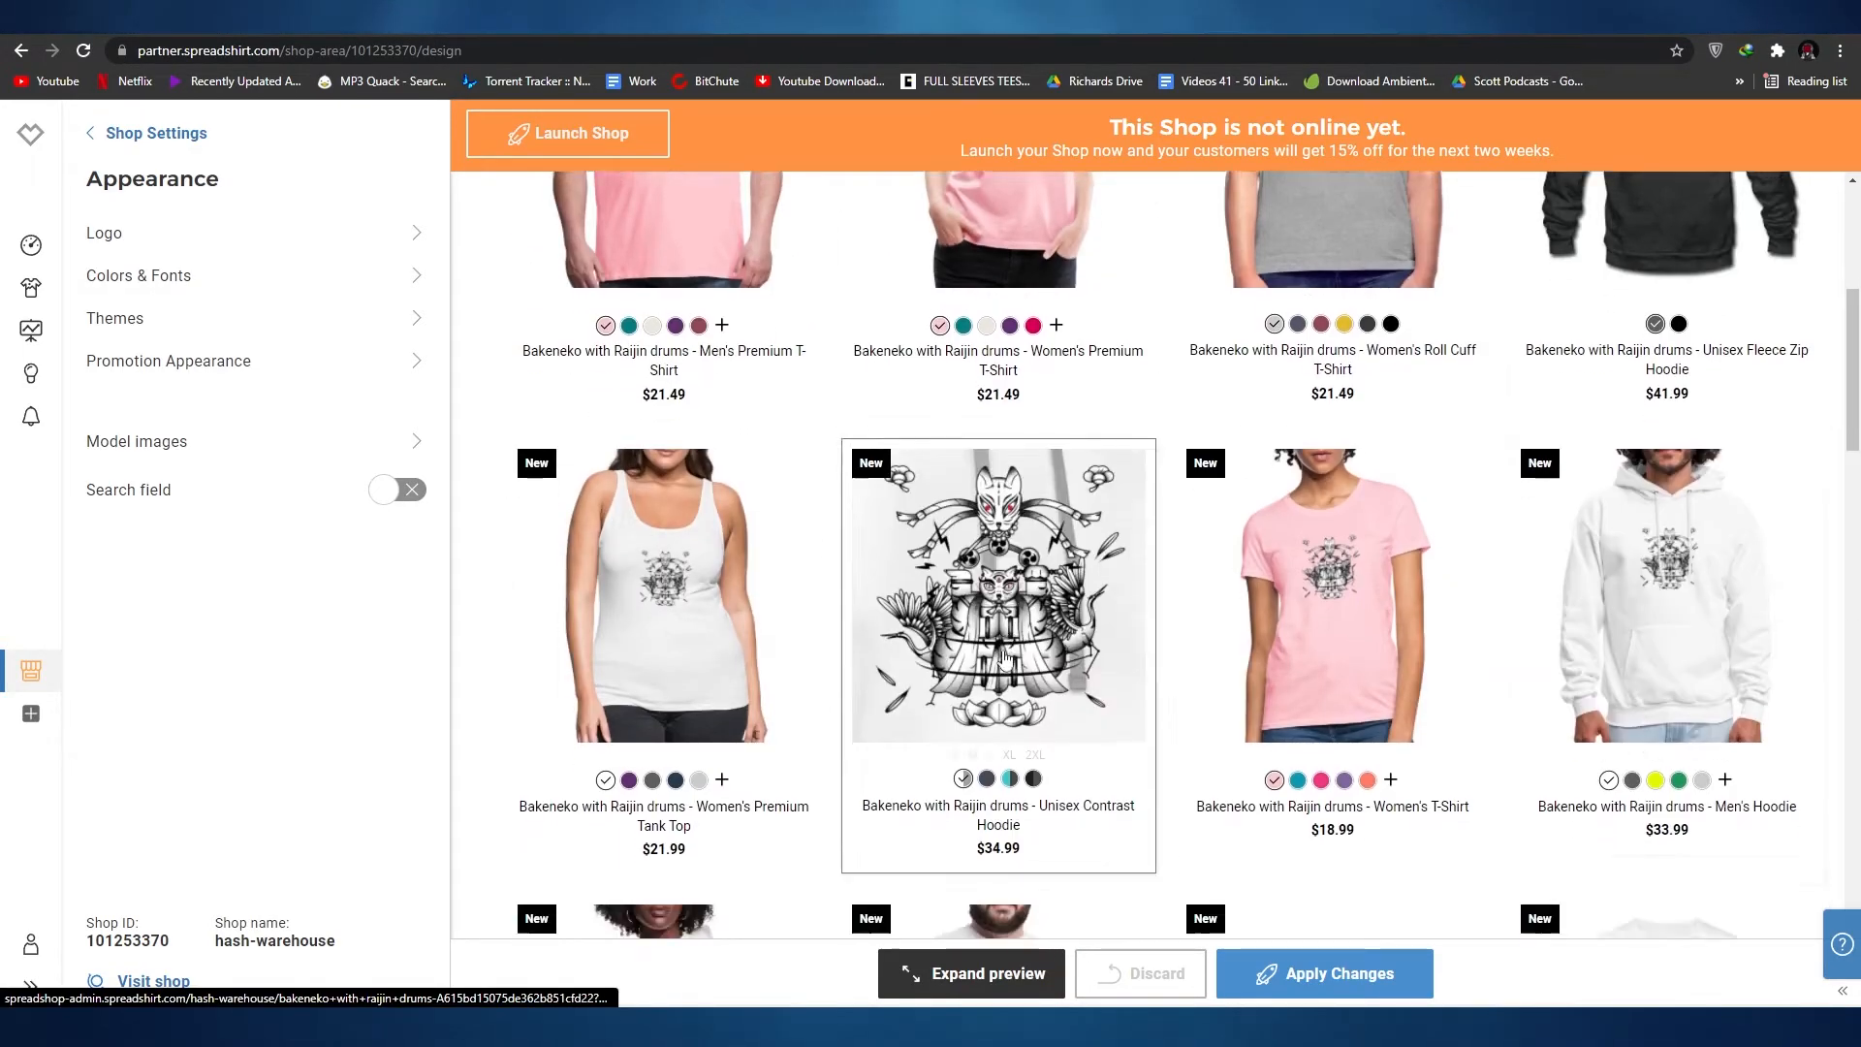
{"action": "scroll", "coordinate": [1006, 659], "scroll_direction": "up", "scroll_amount": 15}
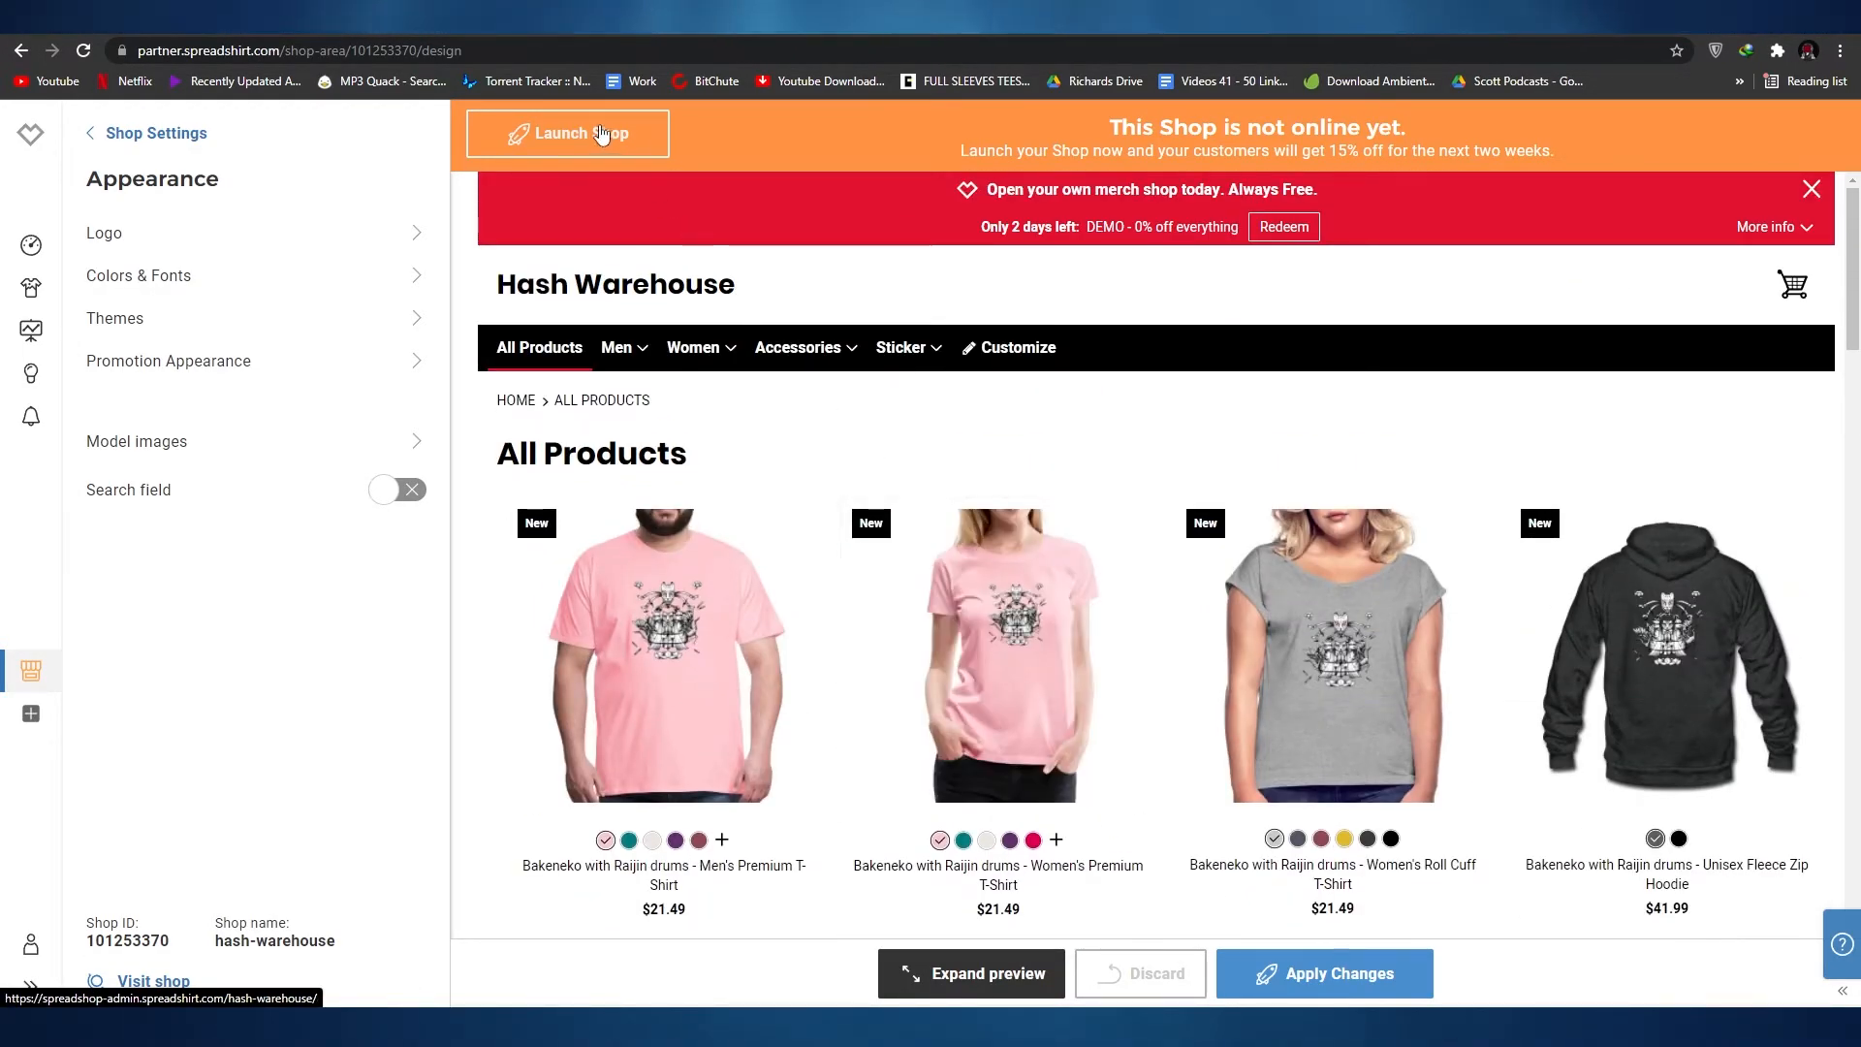
{"action": "left_click", "coordinate": [603, 134]}
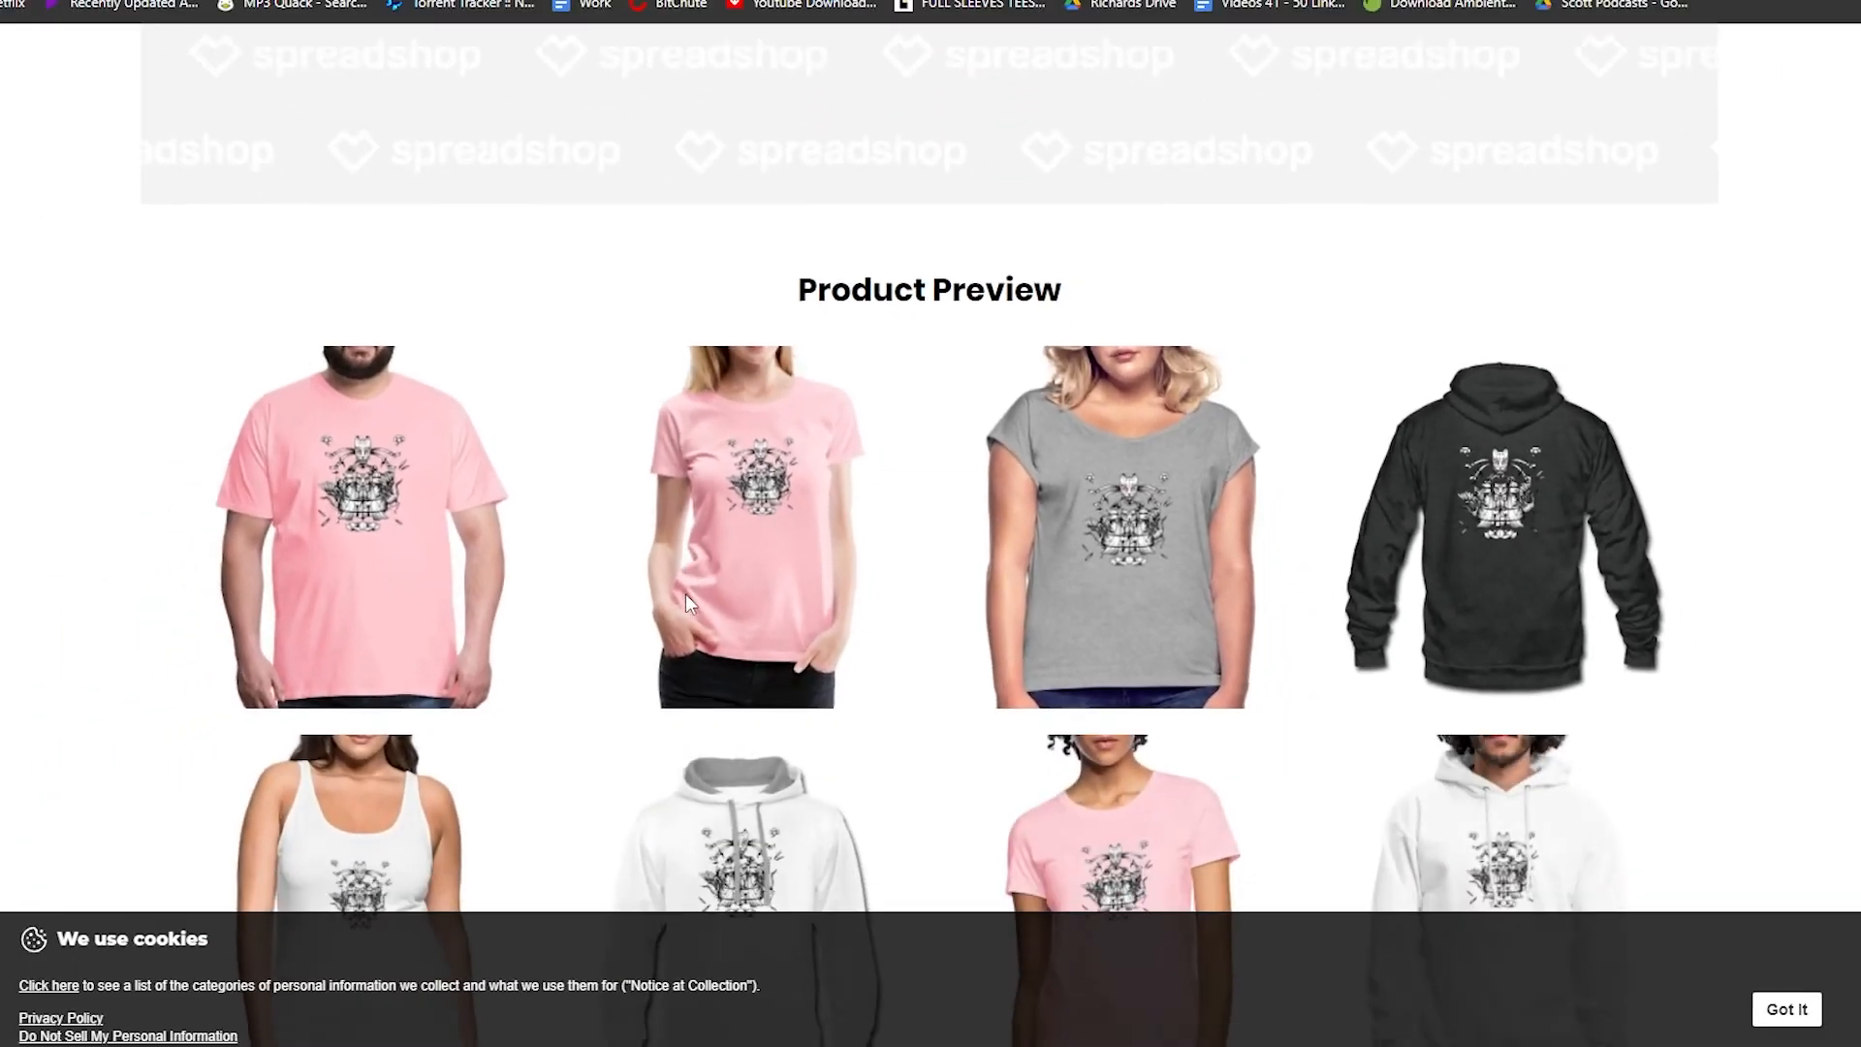
Step: Accept the cookie notice on the live hash-warehouse shop page
{"action": "scroll", "coordinate": [718, 594], "scroll_direction": "down", "scroll_amount": 10}
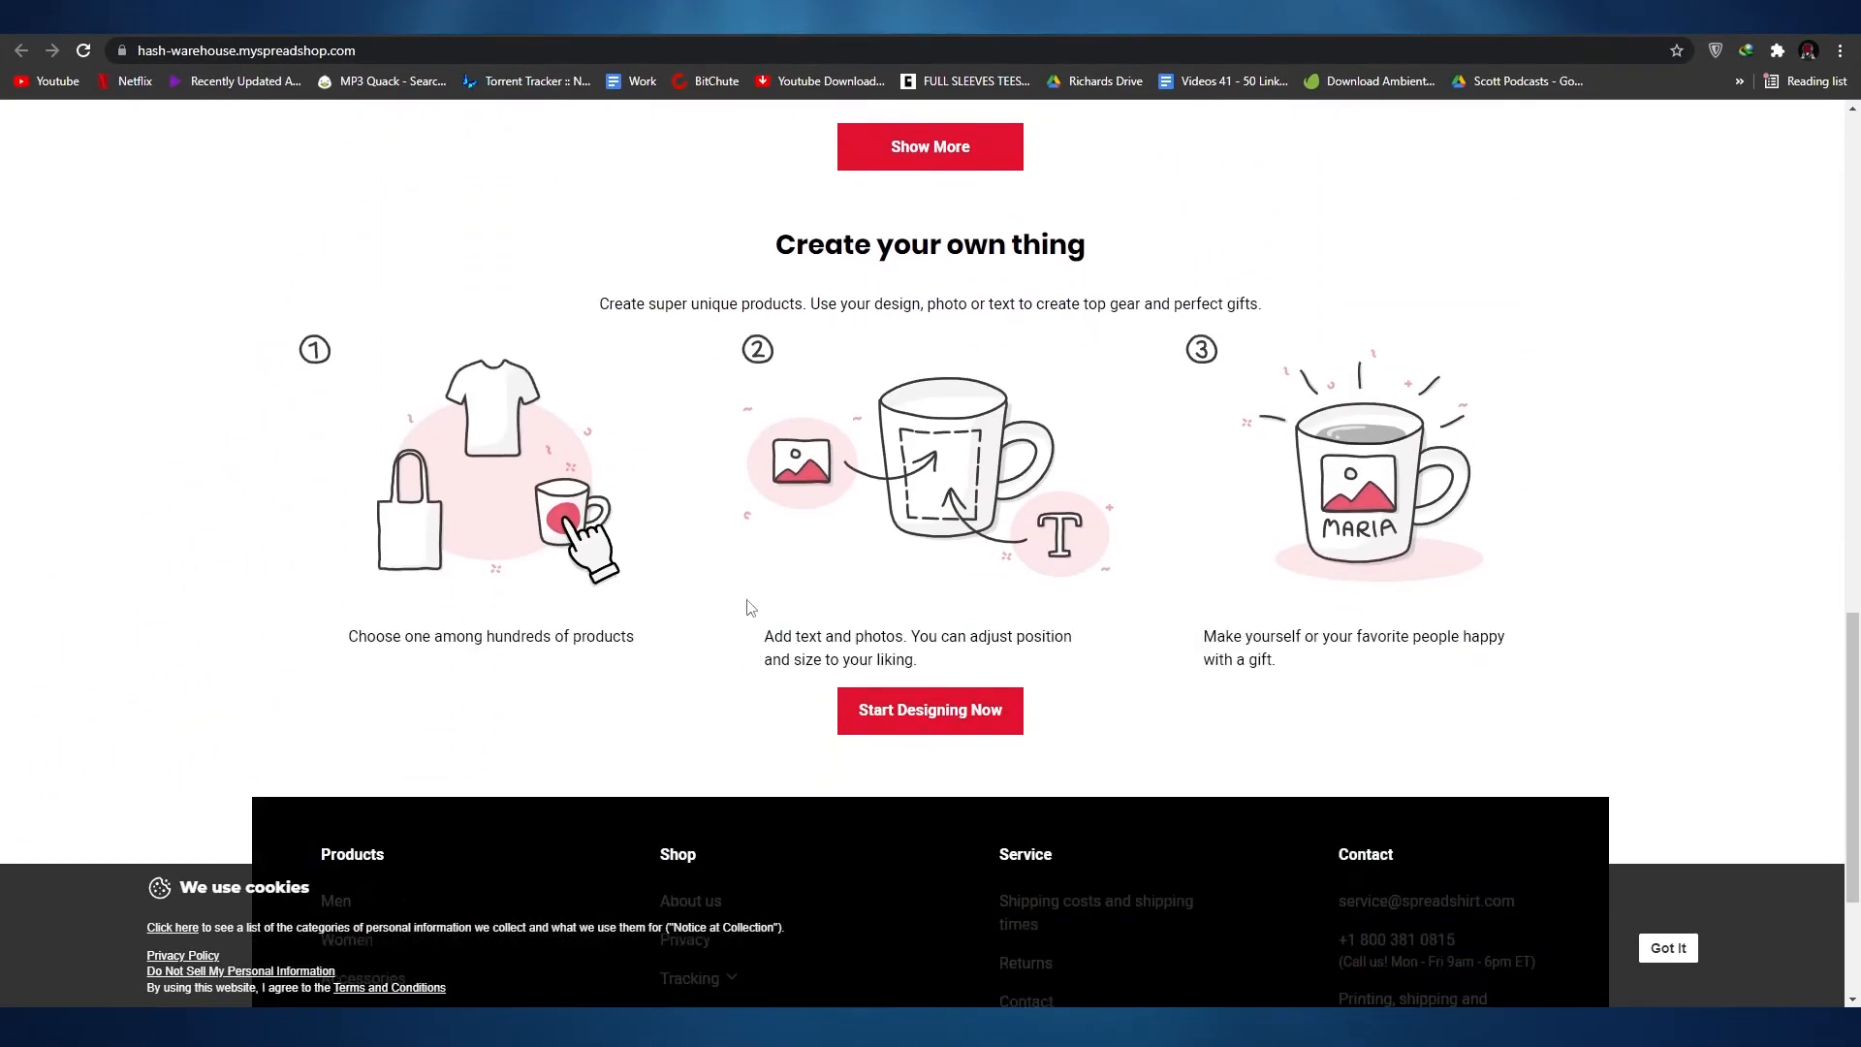
{"action": "scroll", "coordinate": [732, 602], "scroll_direction": "down", "scroll_amount": 1}
{"action": "left_click", "coordinate": [1669, 948]}
Step: Examine the live shop's home page, including the welcome banner, product preview, create-your-own section and footer
{"action": "scroll", "coordinate": [1649, 847], "scroll_direction": "up", "scroll_amount": 4}
{"action": "scroll", "coordinate": [989, 852], "scroll_direction": "down", "scroll_amount": 2}
{"action": "scroll", "coordinate": [873, 852], "scroll_direction": "up", "scroll_amount": 3}
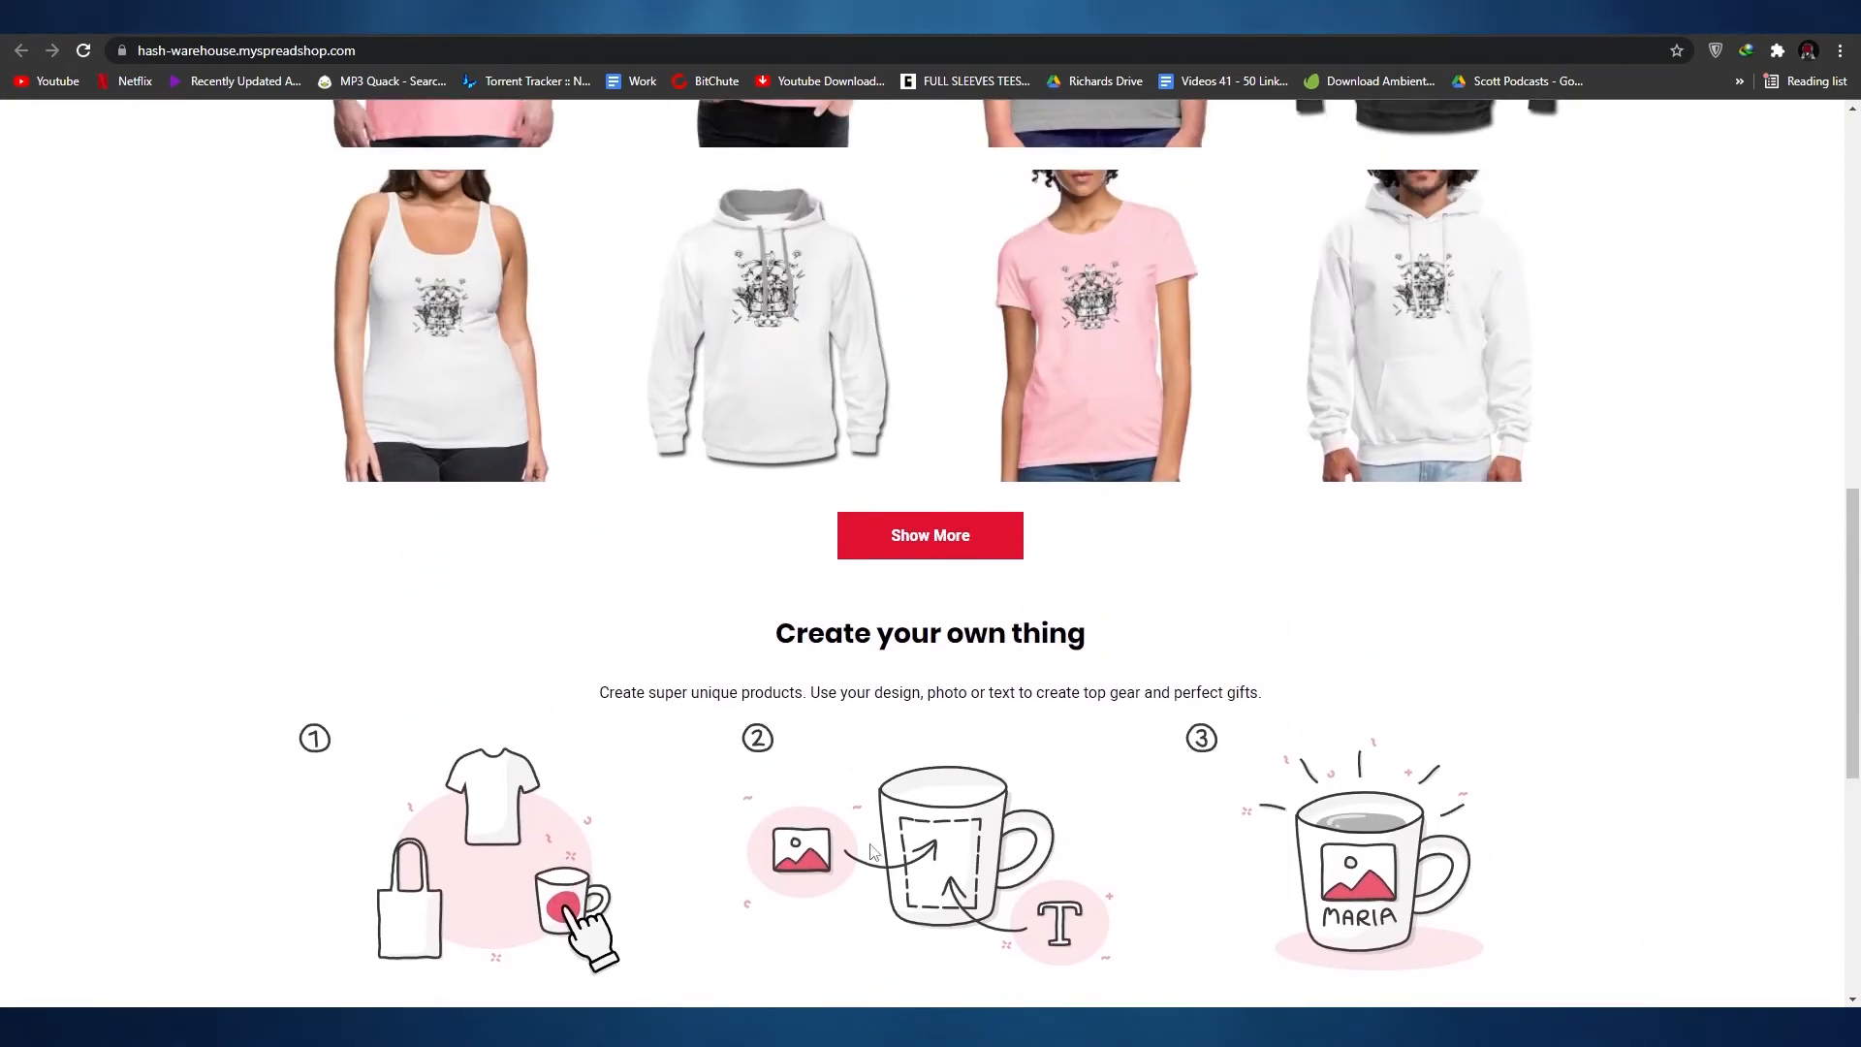
{"action": "scroll", "coordinate": [870, 851], "scroll_direction": "up", "scroll_amount": 2}
{"action": "scroll", "coordinate": [870, 851], "scroll_direction": "down", "scroll_amount": 4}
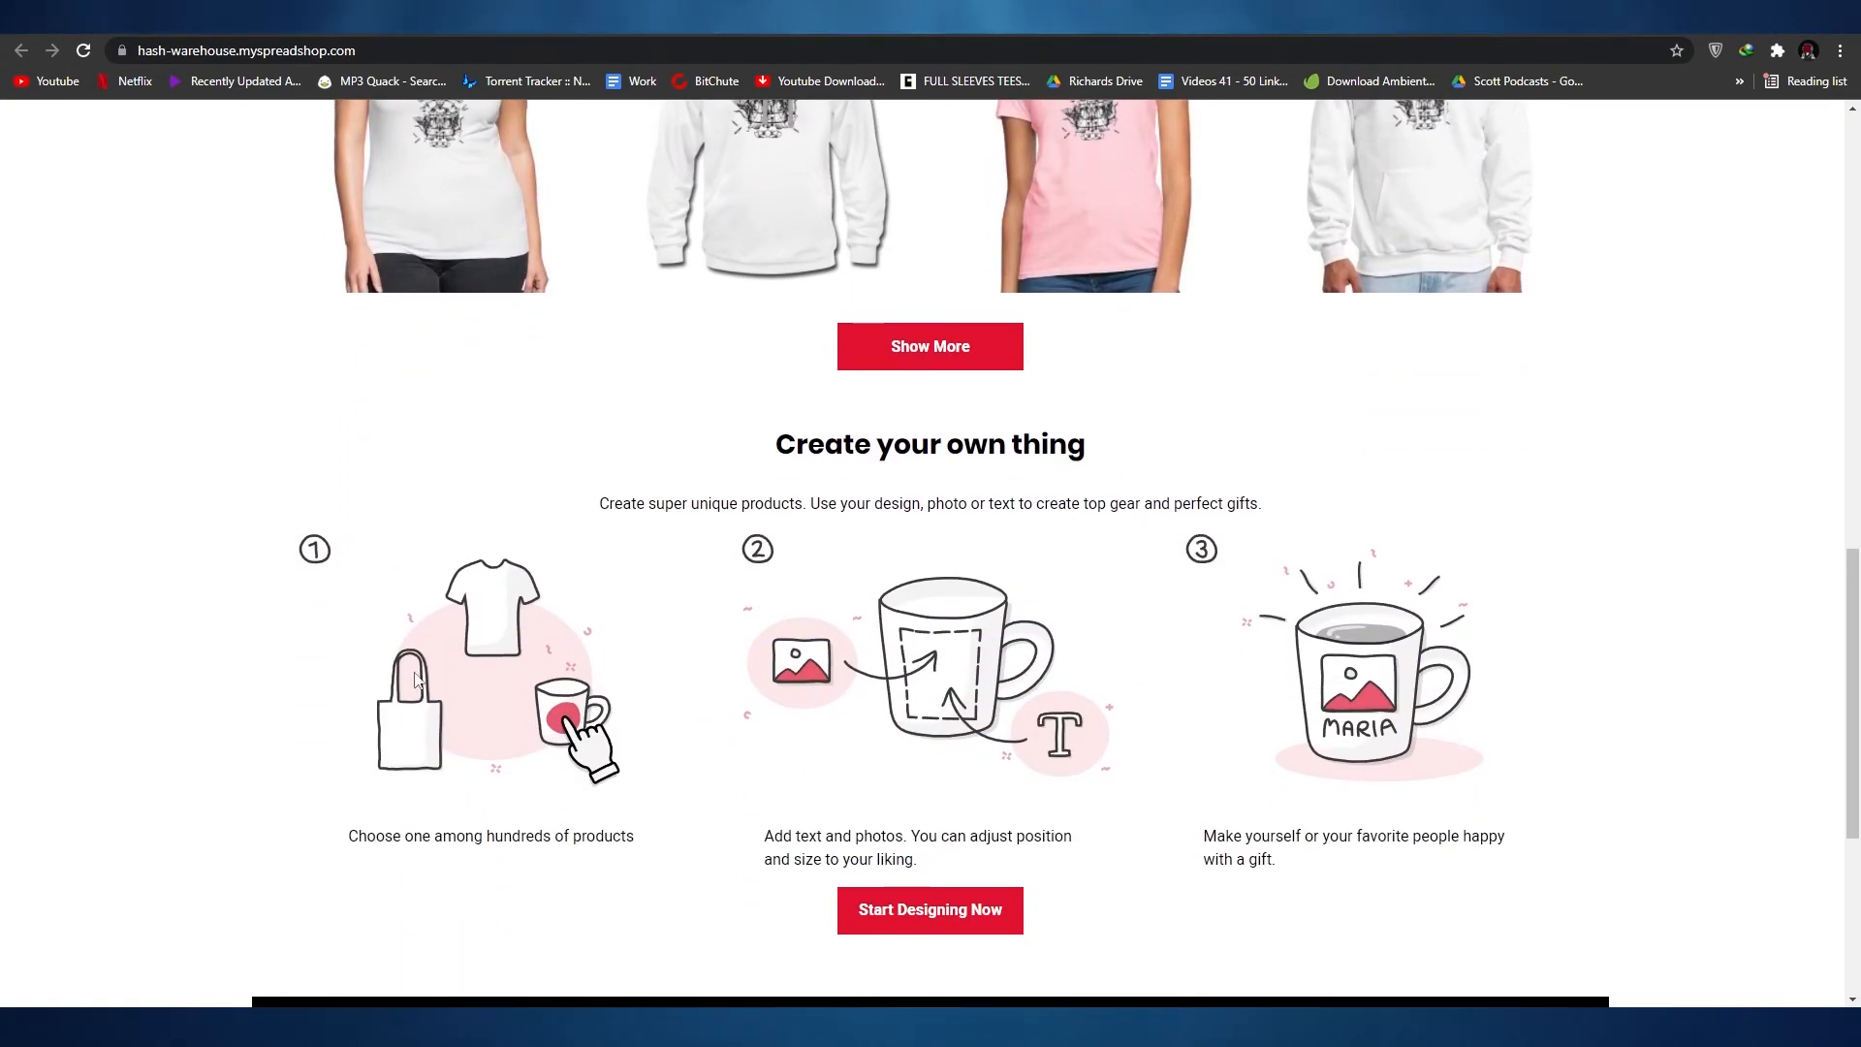
{"action": "scroll", "coordinate": [946, 913], "scroll_direction": "up", "scroll_amount": 4}
{"action": "scroll", "coordinate": [947, 911], "scroll_direction": "down", "scroll_amount": 4}
{"action": "scroll", "coordinate": [948, 886], "scroll_direction": "down", "scroll_amount": 3}
{"action": "scroll", "coordinate": [948, 884], "scroll_direction": "up", "scroll_amount": 5}
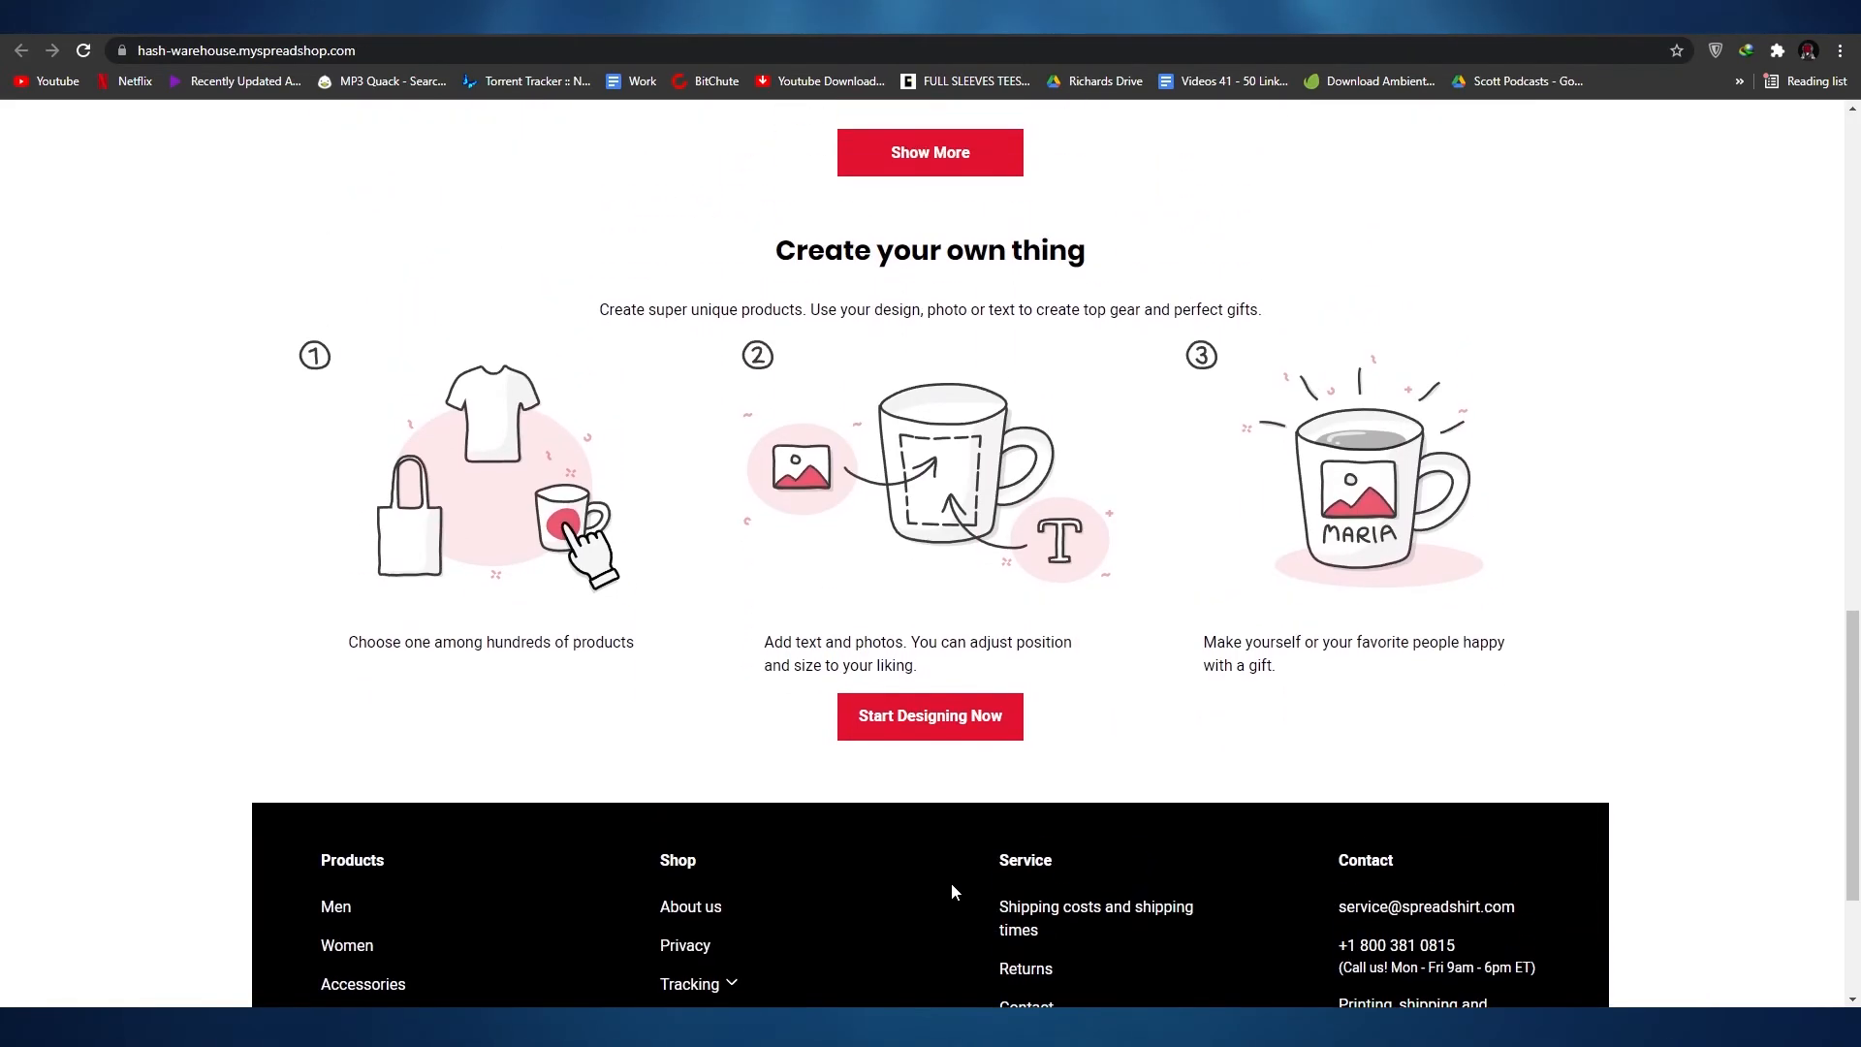
{"action": "scroll", "coordinate": [578, 442], "scroll_direction": "down", "scroll_amount": 5}
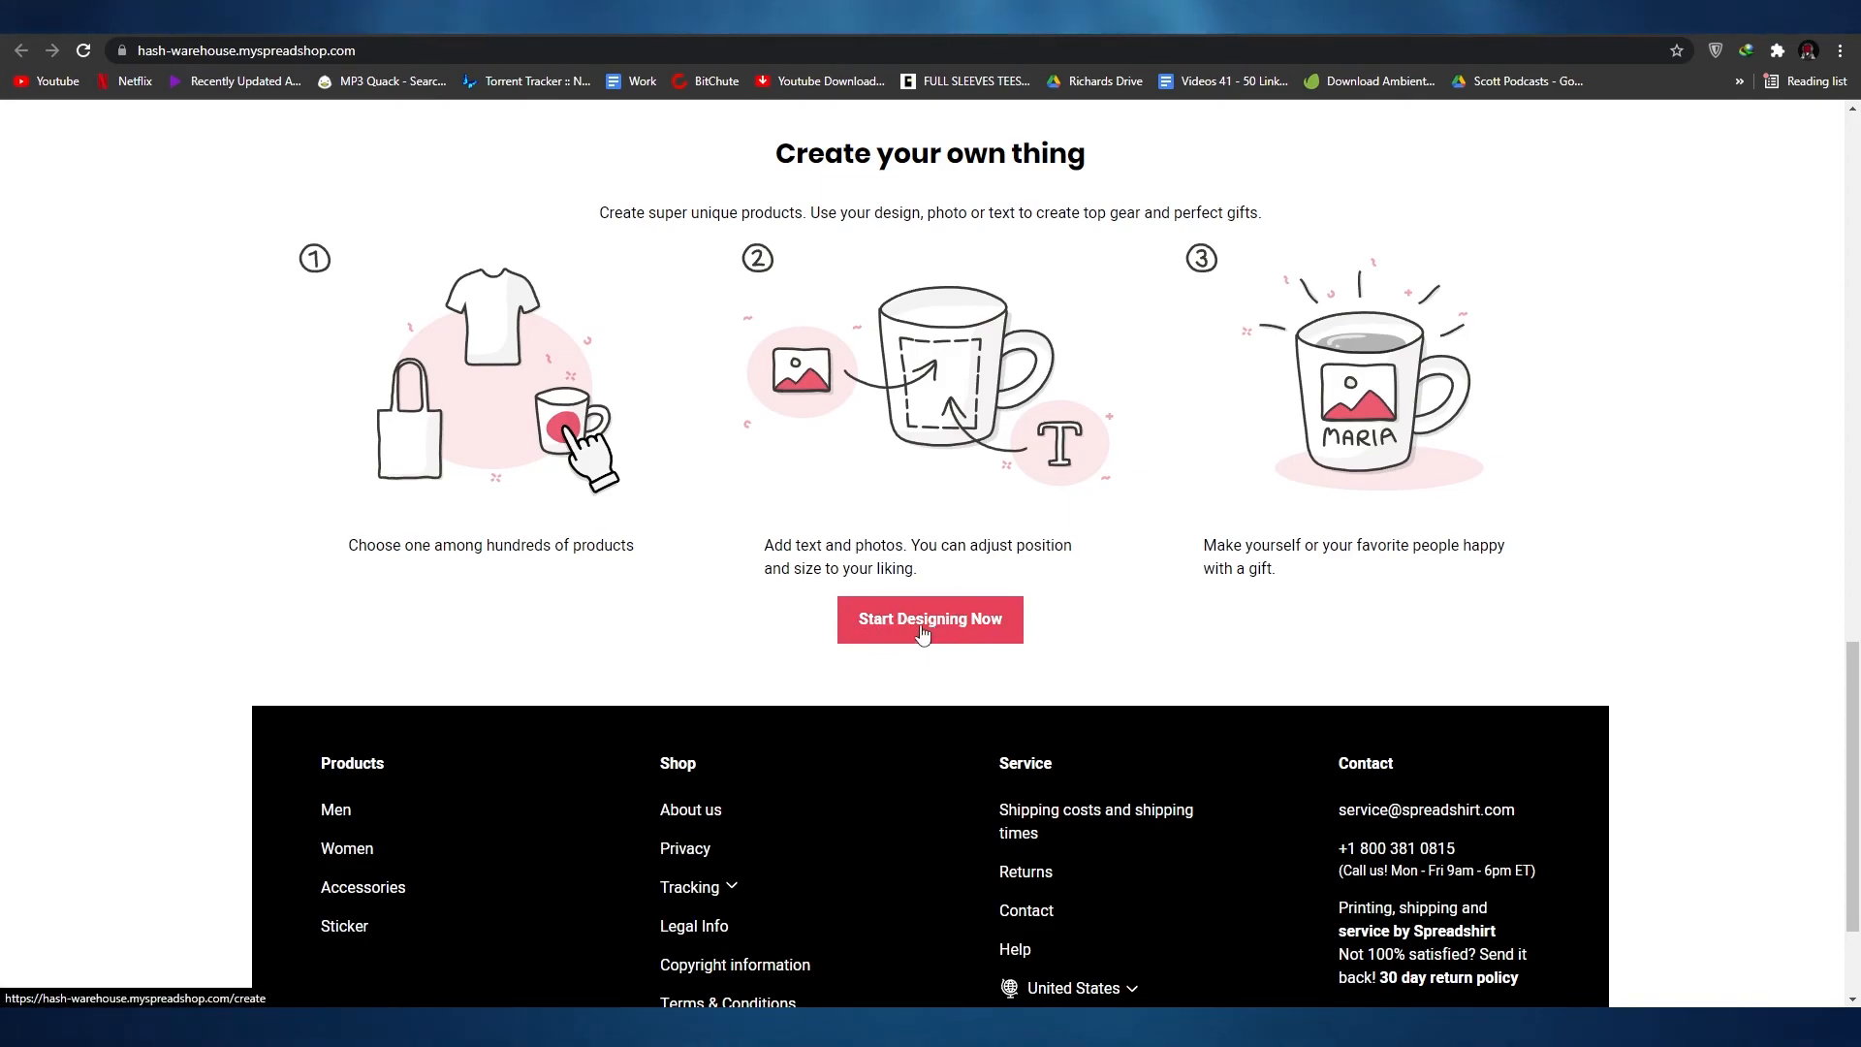
{"action": "scroll", "coordinate": [982, 611], "scroll_direction": "up", "scroll_amount": 18}
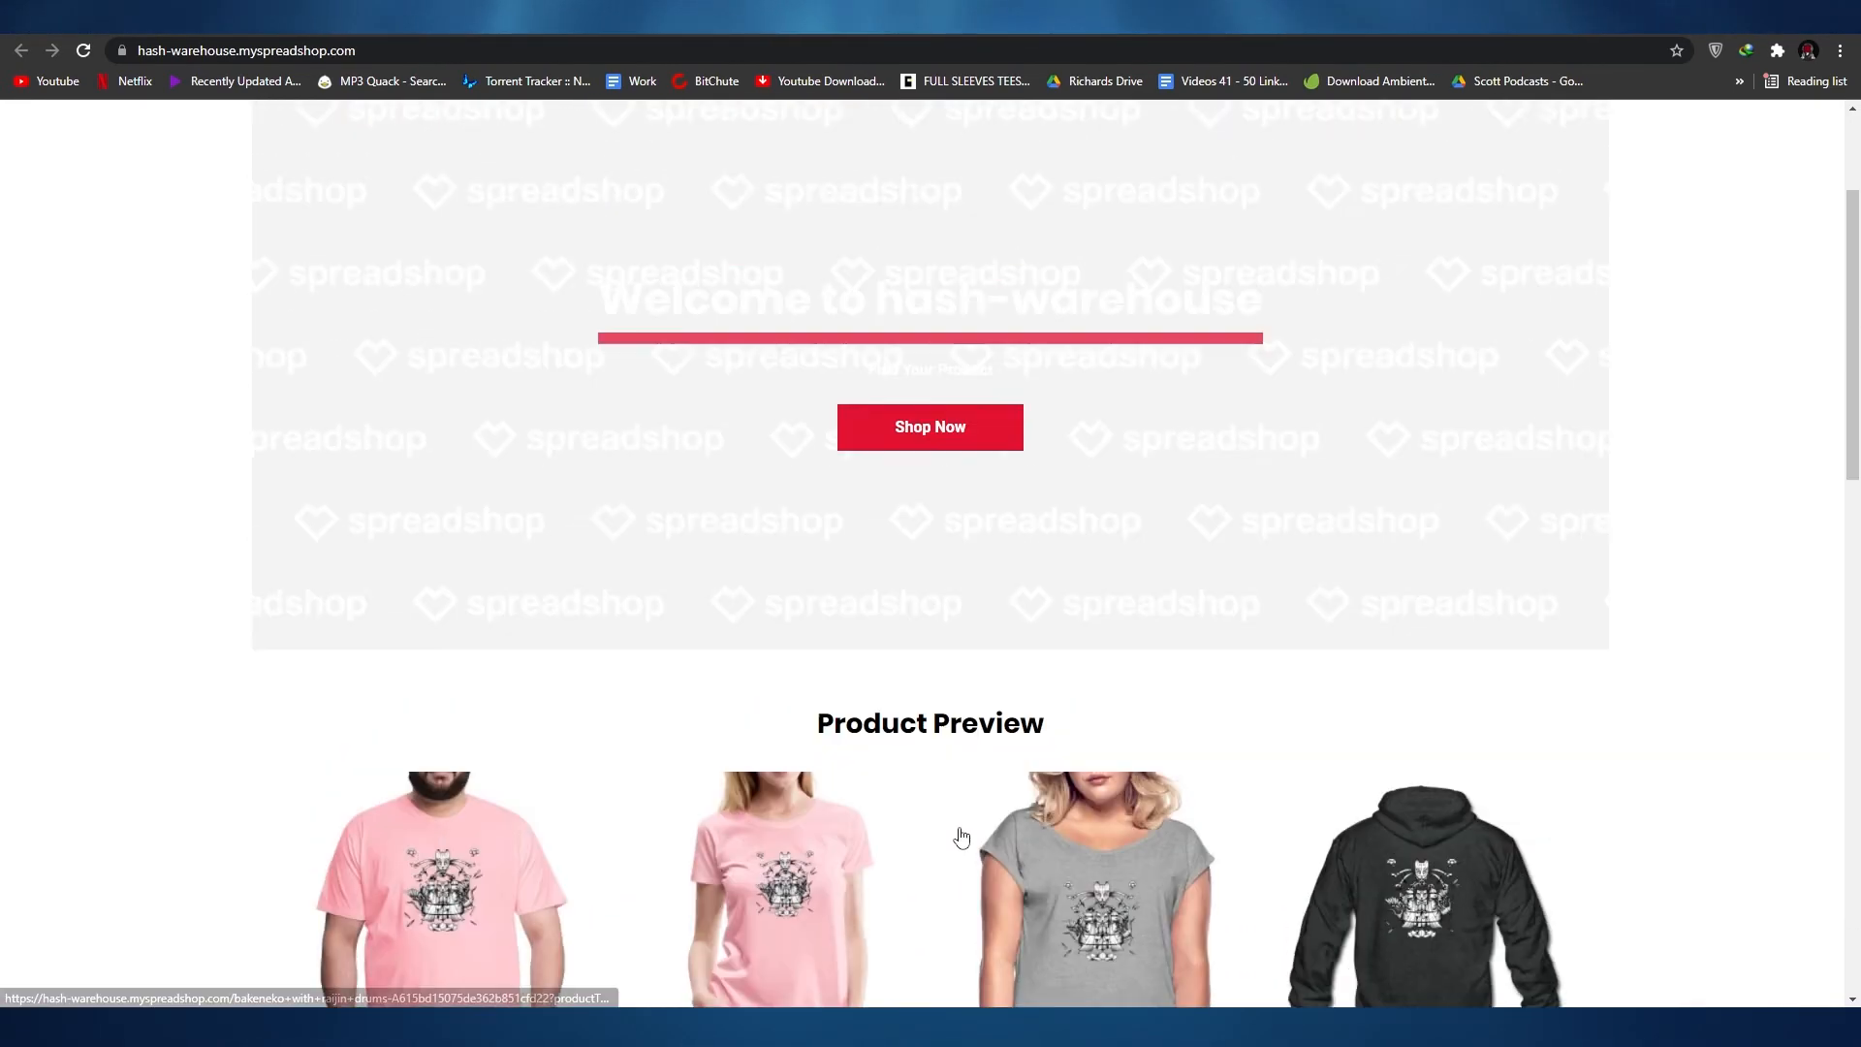
{"action": "scroll", "coordinate": [1325, 432], "scroll_direction": "down", "scroll_amount": 12}
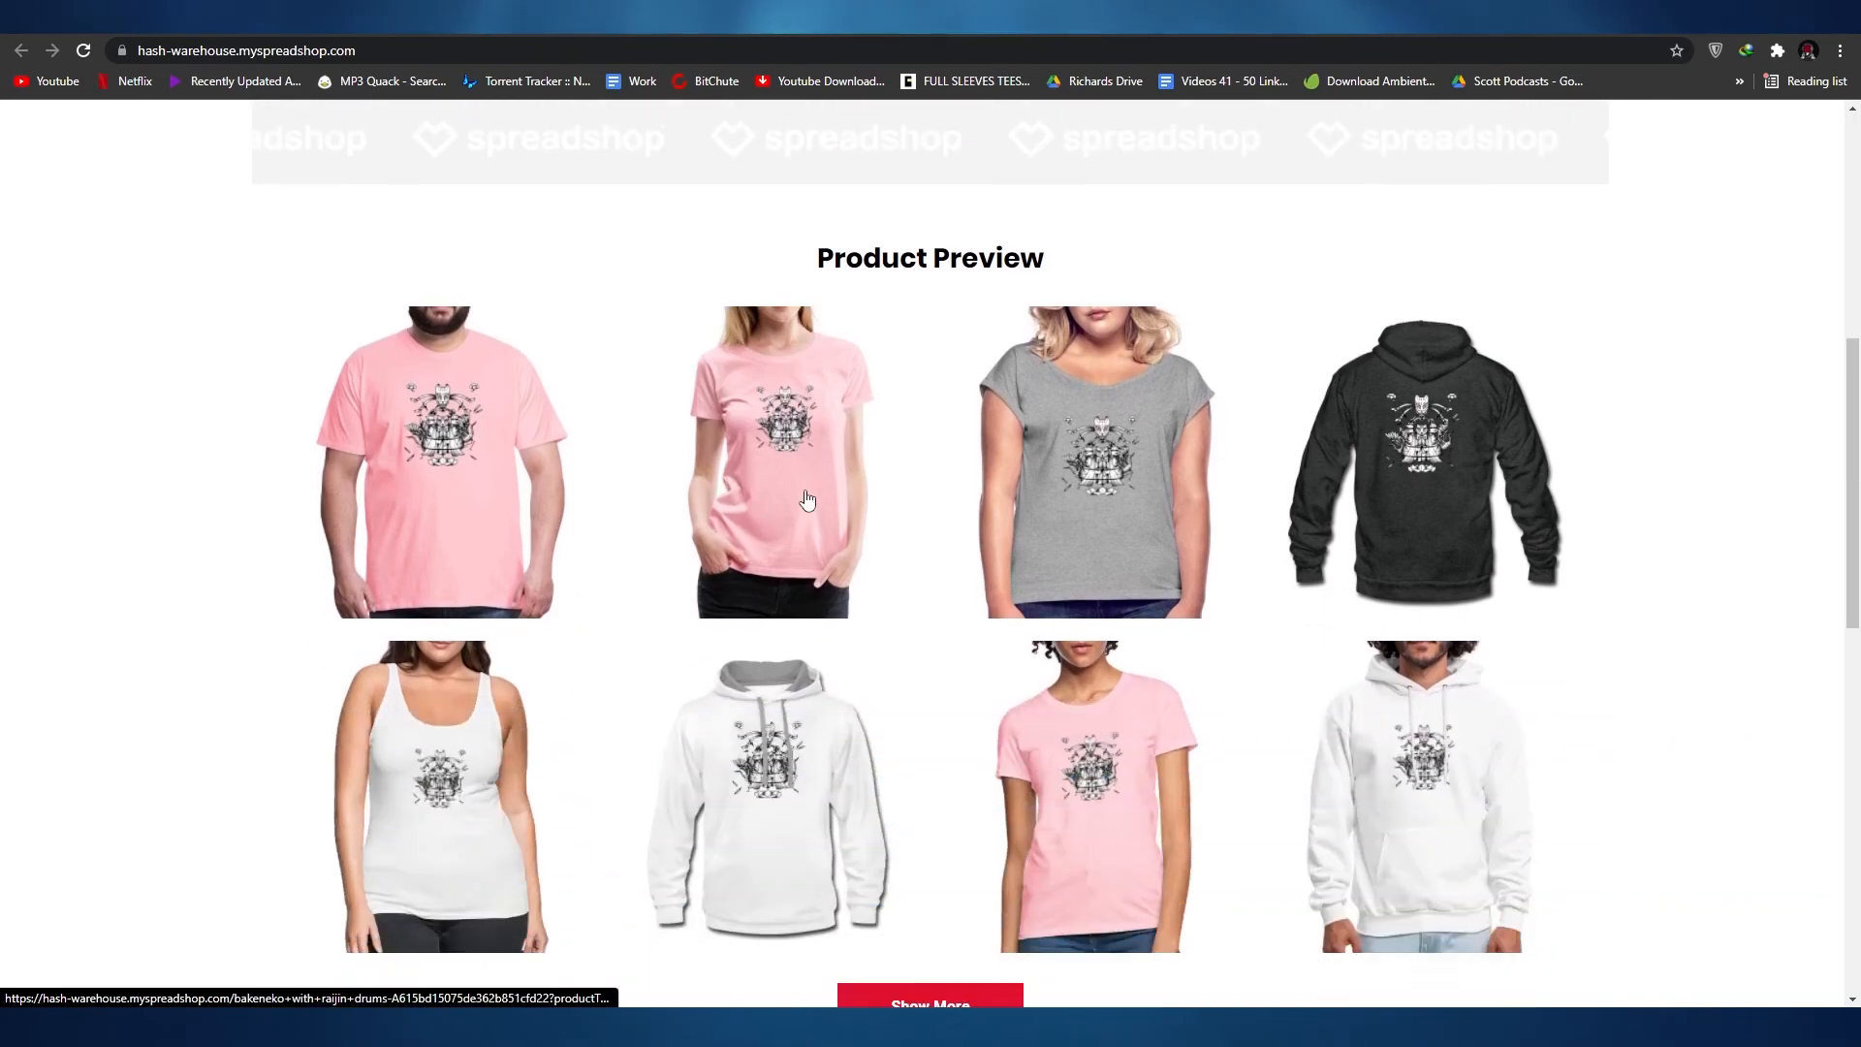
{"action": "scroll", "coordinate": [457, 610], "scroll_direction": "down", "scroll_amount": 7}
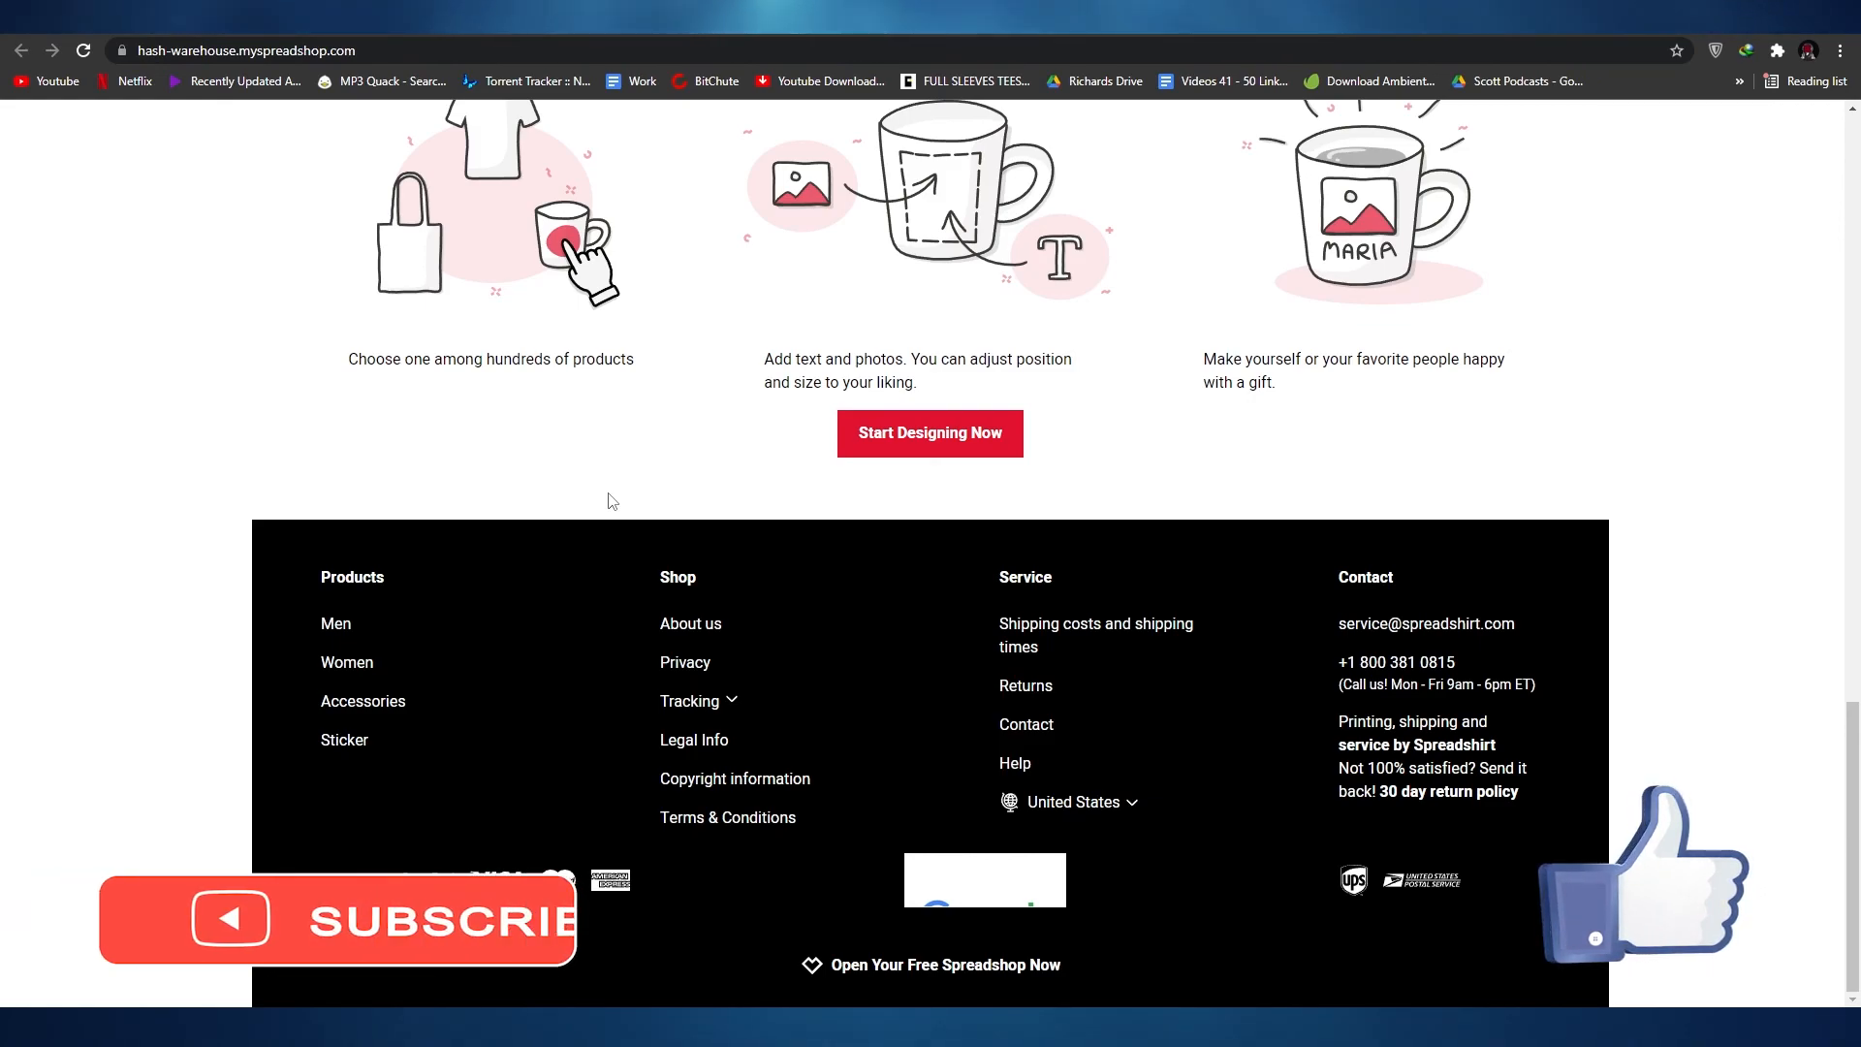
{"action": "scroll", "coordinate": [613, 501], "scroll_direction": "up", "scroll_amount": 9}
{"action": "scroll", "coordinate": [615, 478], "scroll_direction": "down", "scroll_amount": 4}
{"action": "scroll", "coordinate": [622, 475], "scroll_direction": "up", "scroll_amount": 11}
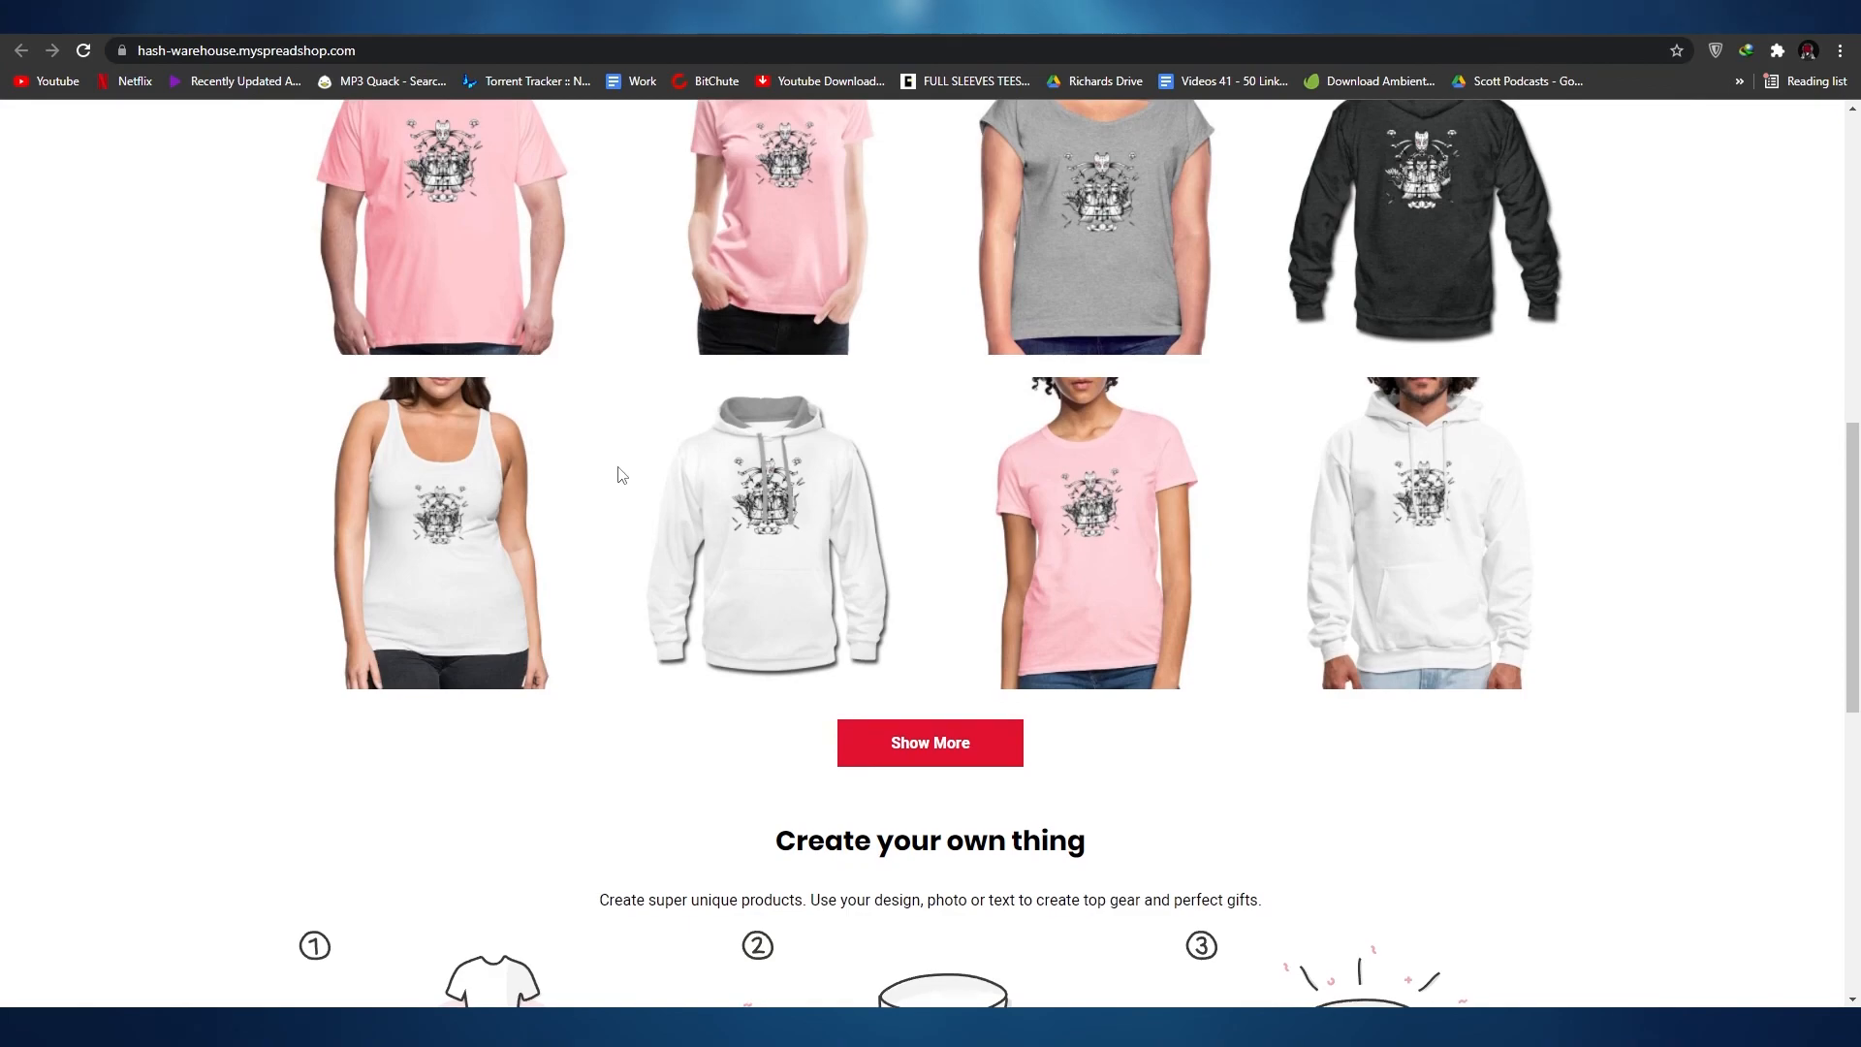